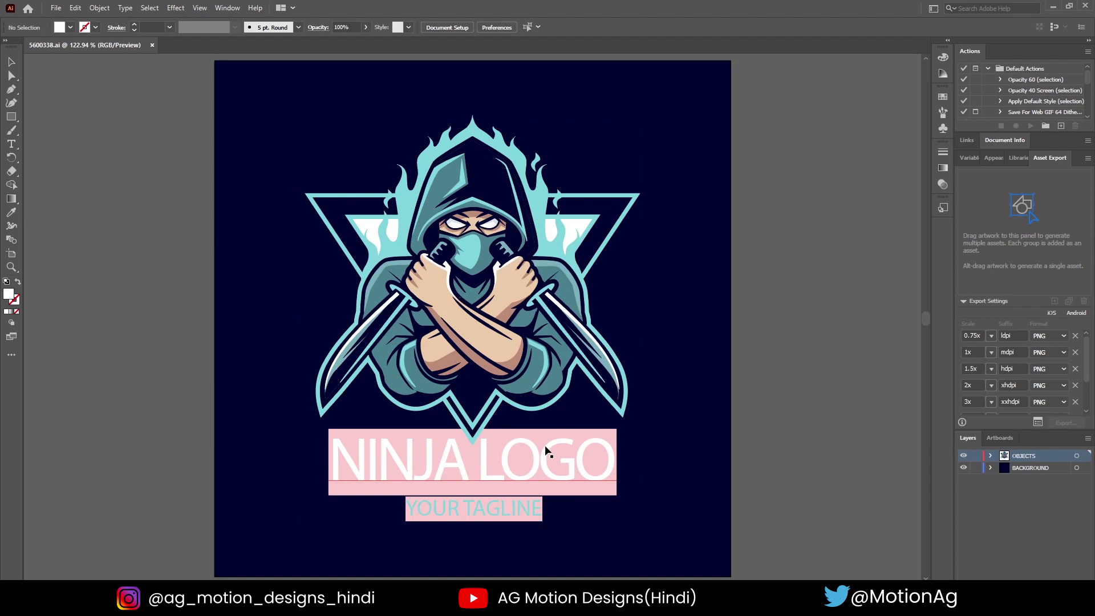
Ungroup the logo artwork and delete the NINJA LOGO title together with its YOUR TAGLINE text
left_click(545, 448)
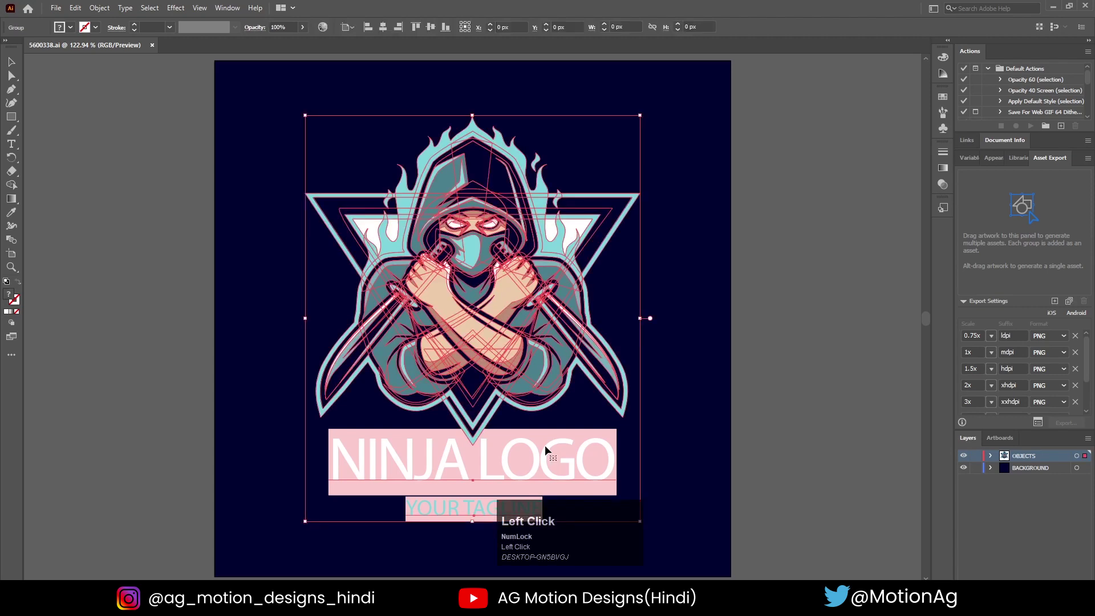
left_click(867, 177)
left_click(564, 292)
right_click(565, 287)
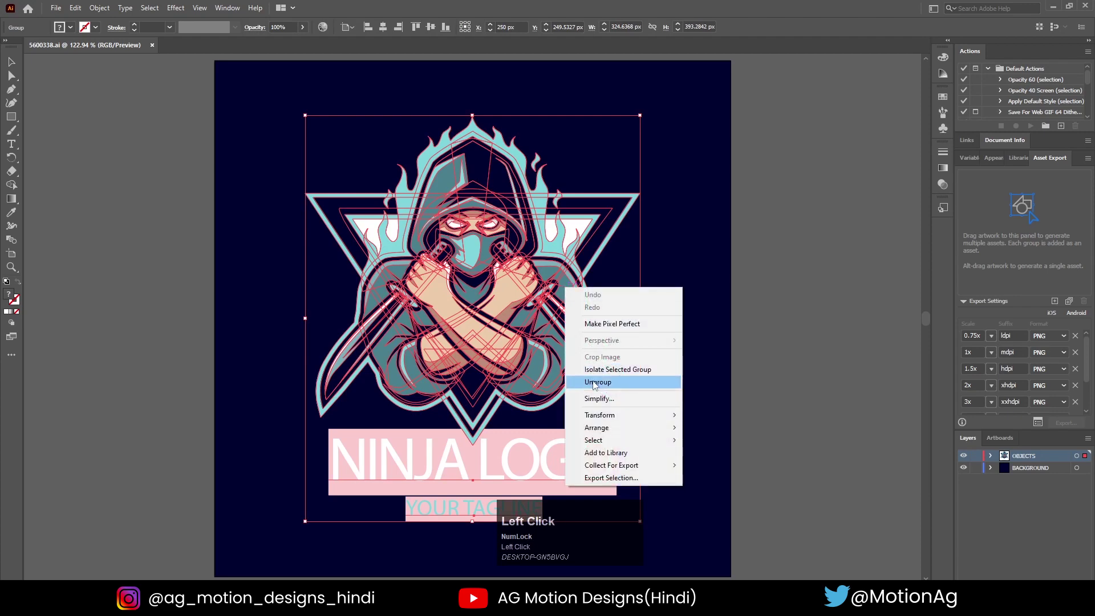
left_click(593, 382)
left_click(804, 282)
left_click(504, 487)
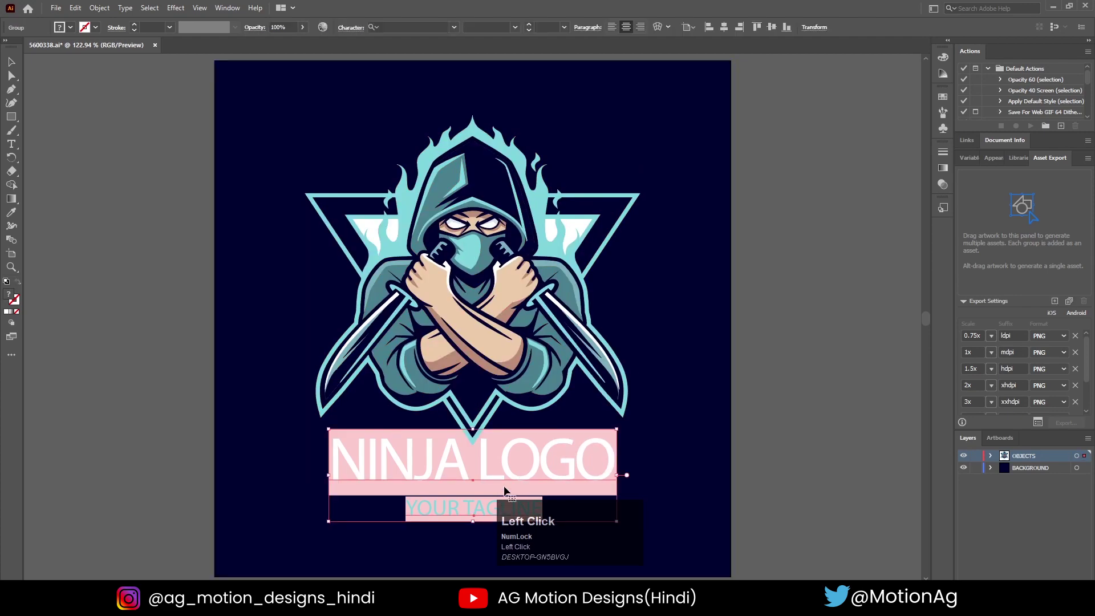
key("Delete")
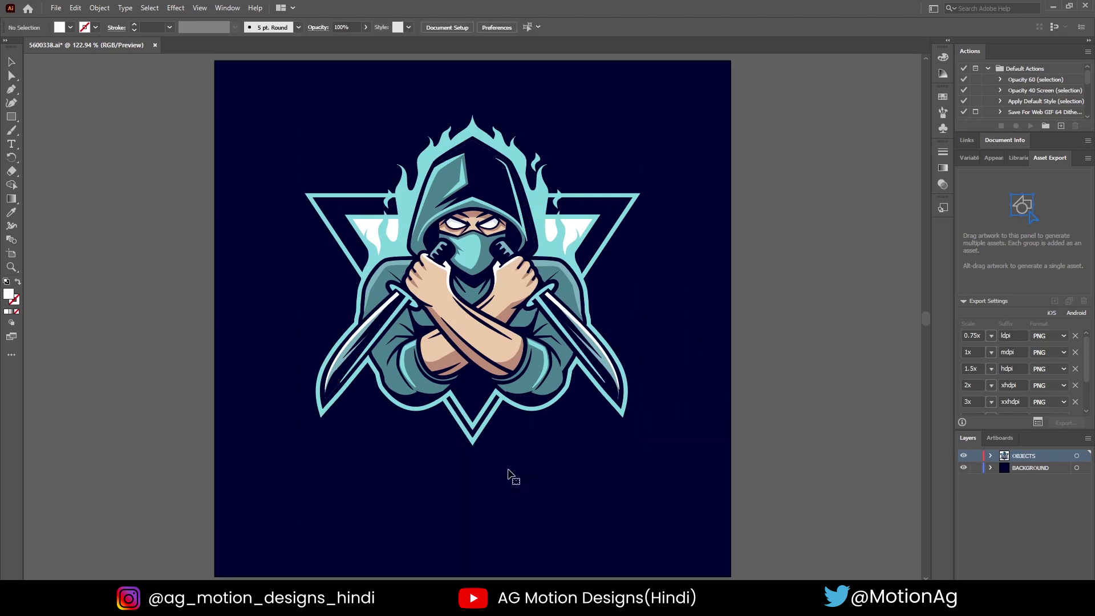
Copy the ninja artwork and paste it into a new 1920 x 1080 px RGB document
left_click(525, 326)
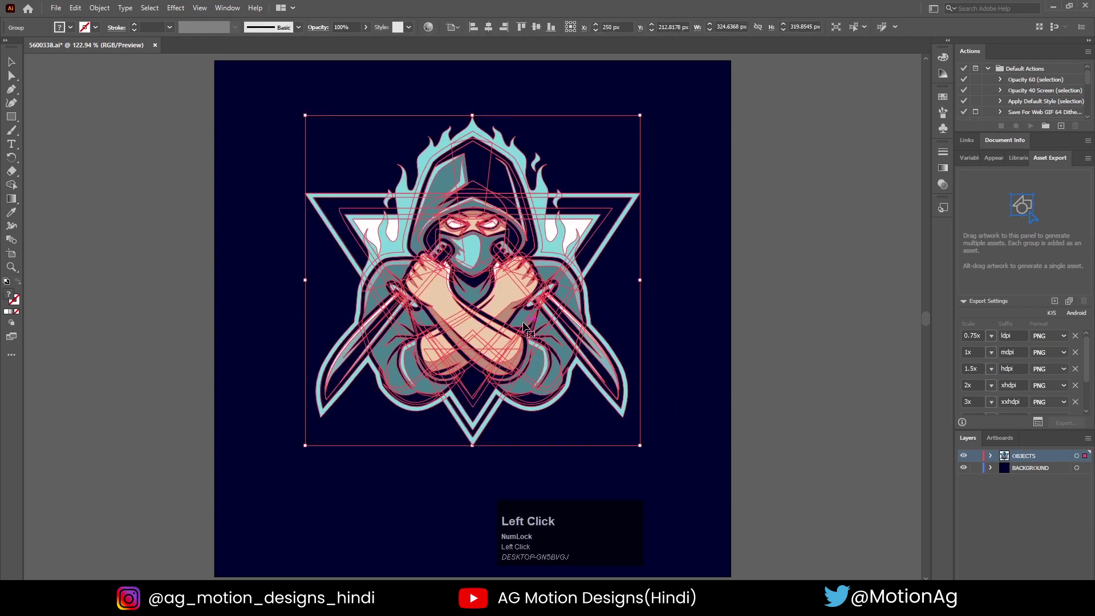
key("ctrl")
key("ctrl+c")
key("ctrl")
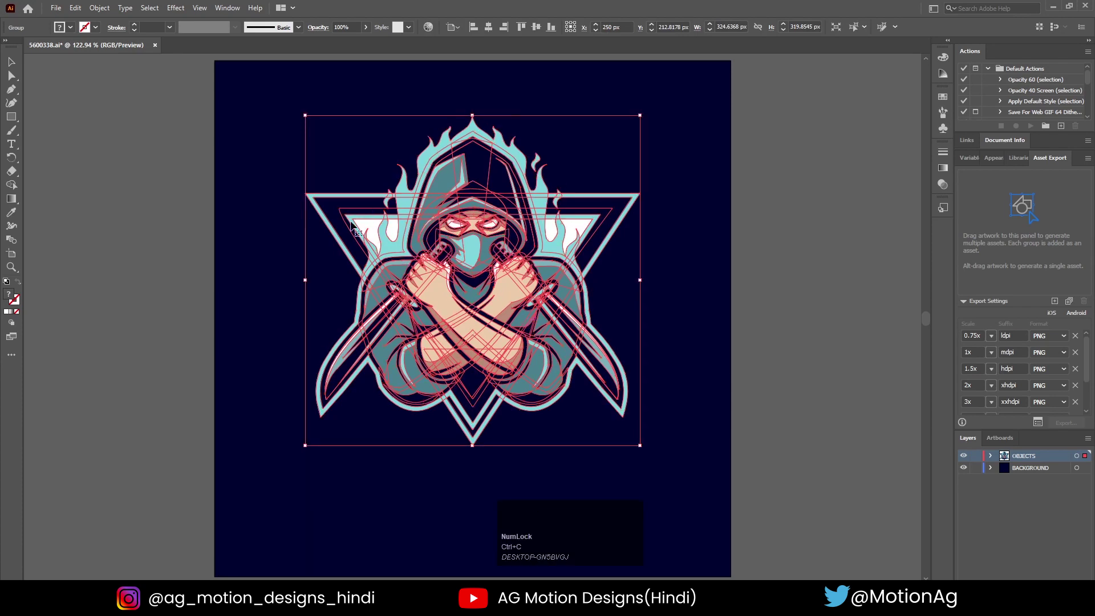
left_click(58, 8)
left_click(64, 19)
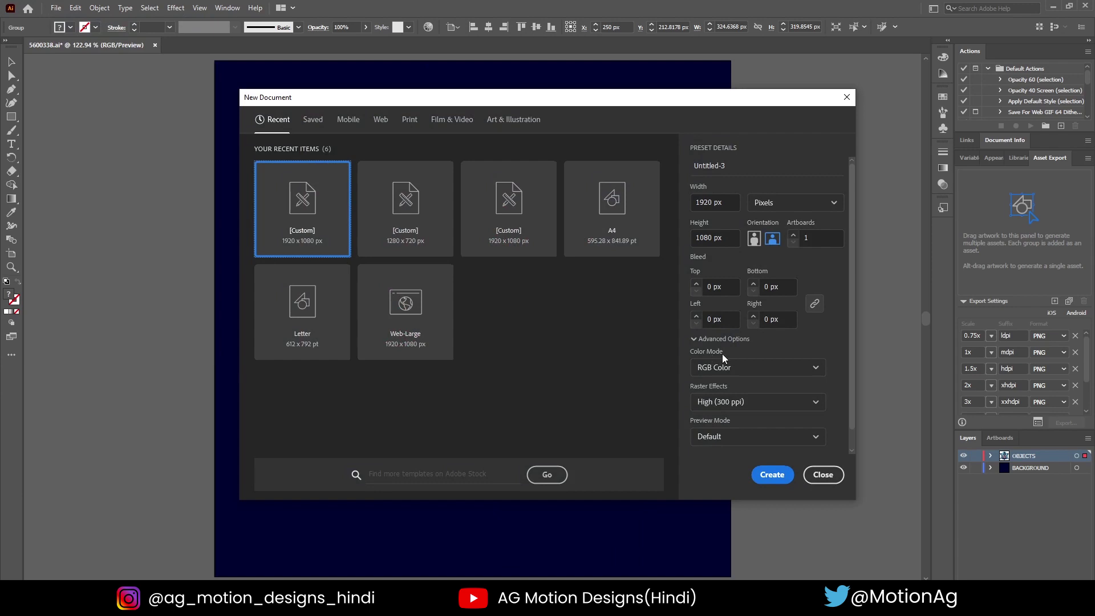
left_click(771, 474)
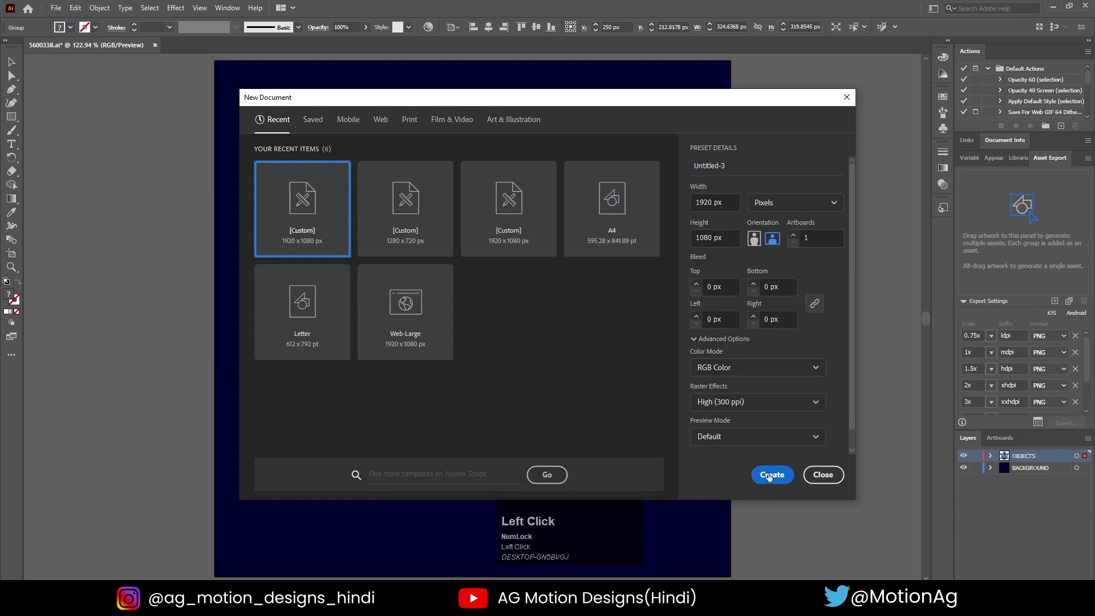
key("ctrl+v")
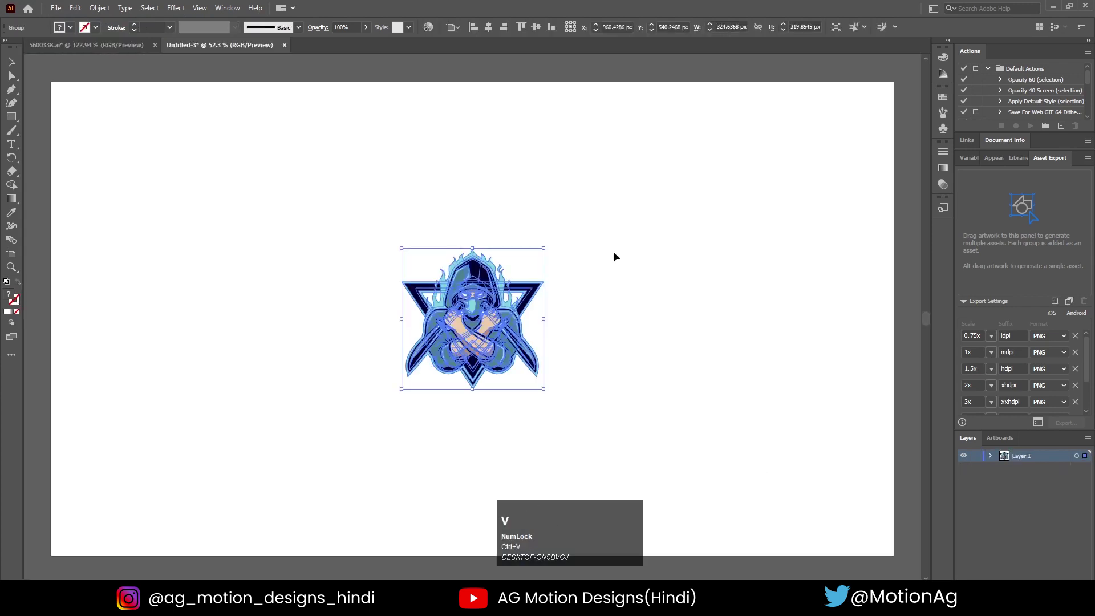
Enlarge the pasted ninja artwork to about 630 x 620 px and move it near the artboard's centre
left_click_drag(543, 248, 703, 119)
left_click_drag(577, 279, 523, 334)
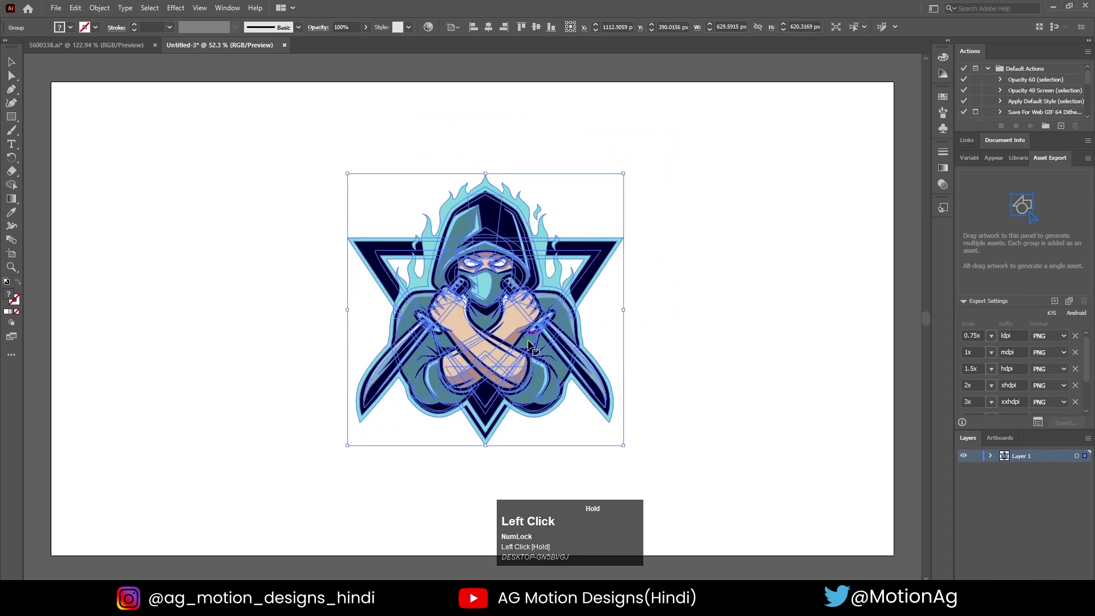
left_click(655, 301)
Save the document as an Adobe Illustrator file named Logo with the default Illustrator options
key("ctrl+s")
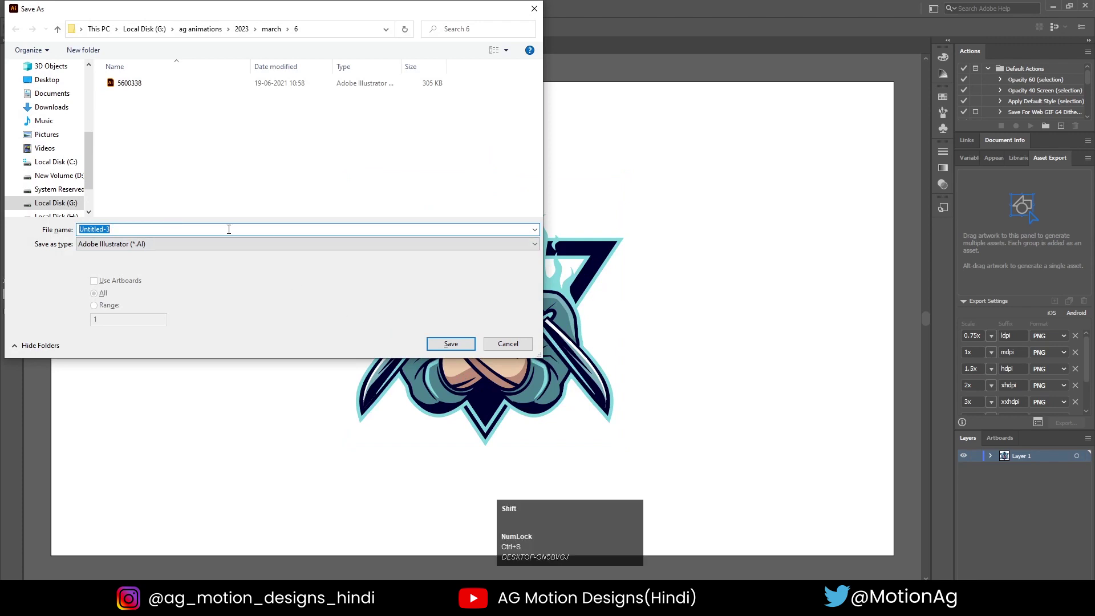
type("Lgog")
key("ctrl+a")
type("Logo")
key("Return")
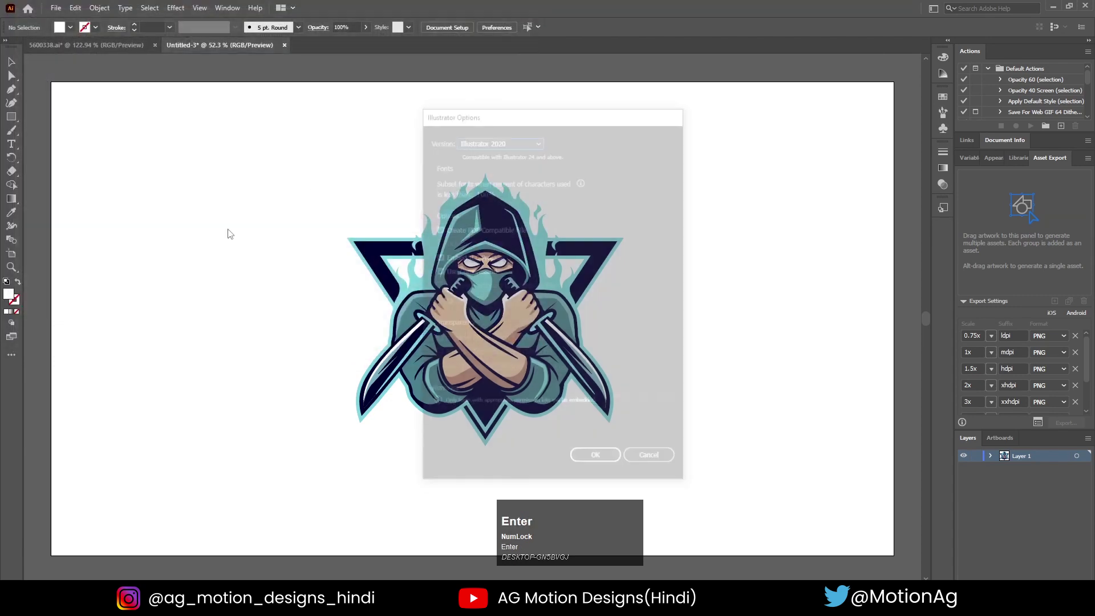
left_click(597, 462)
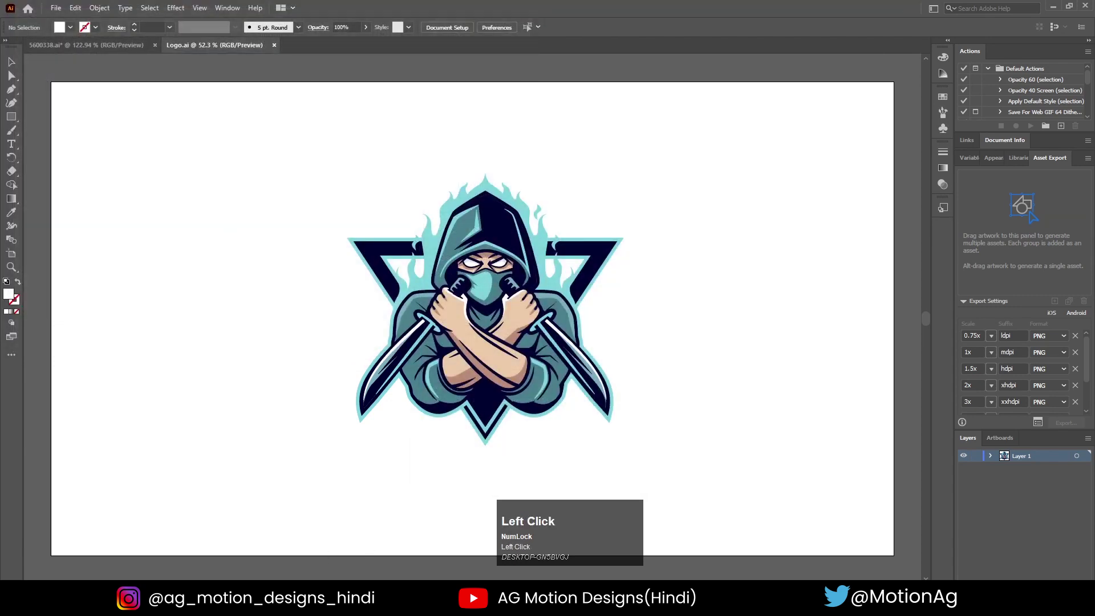
Switch to After Effects and set up a new composition named Main Animation with a duration of 0:00:20:00
left_click(1052, 7)
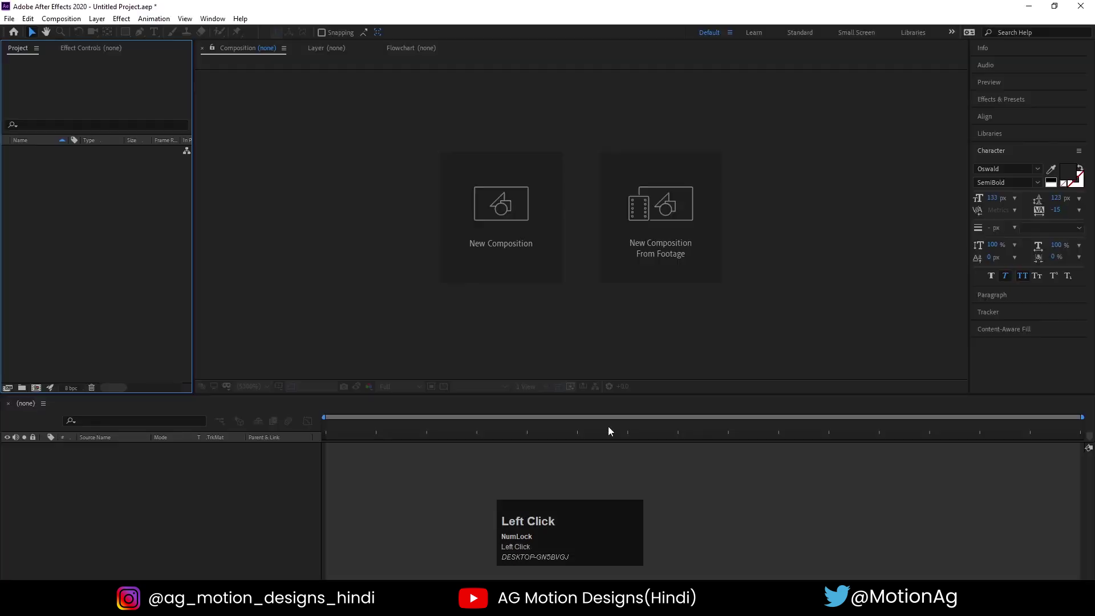
left_click(524, 253)
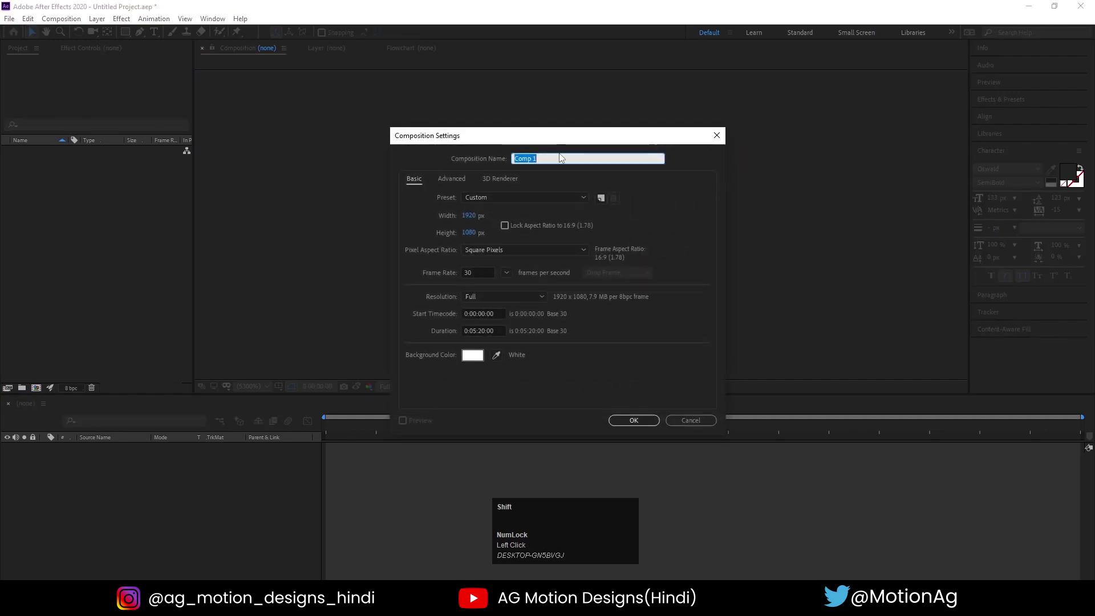
type("Main Animation")
left_click(469, 216)
left_click(471, 233)
left_click(494, 281)
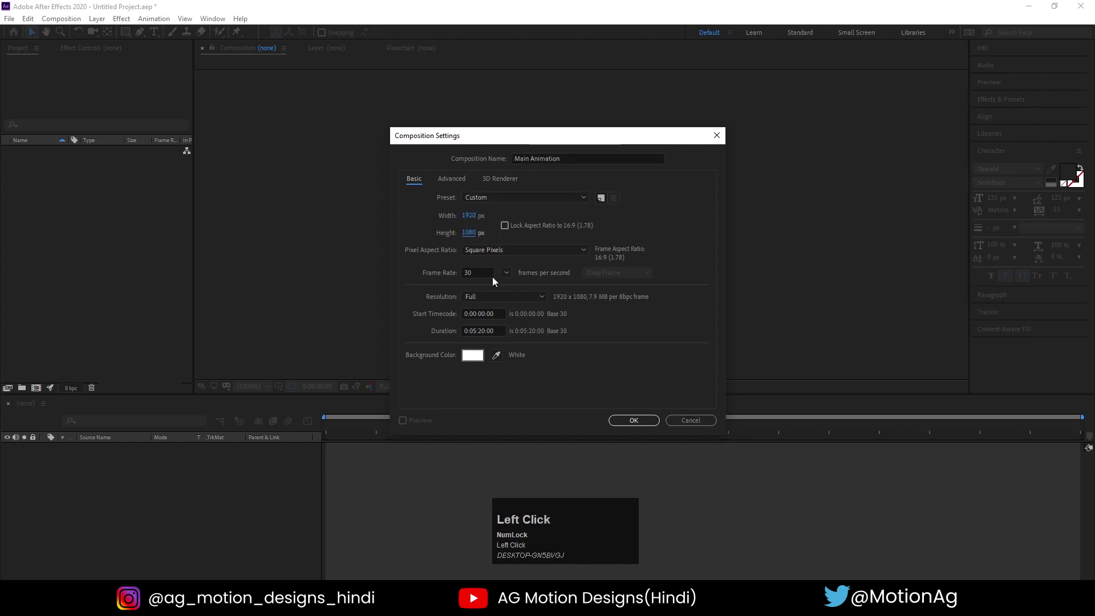
left_click(477, 326)
key("Delete")
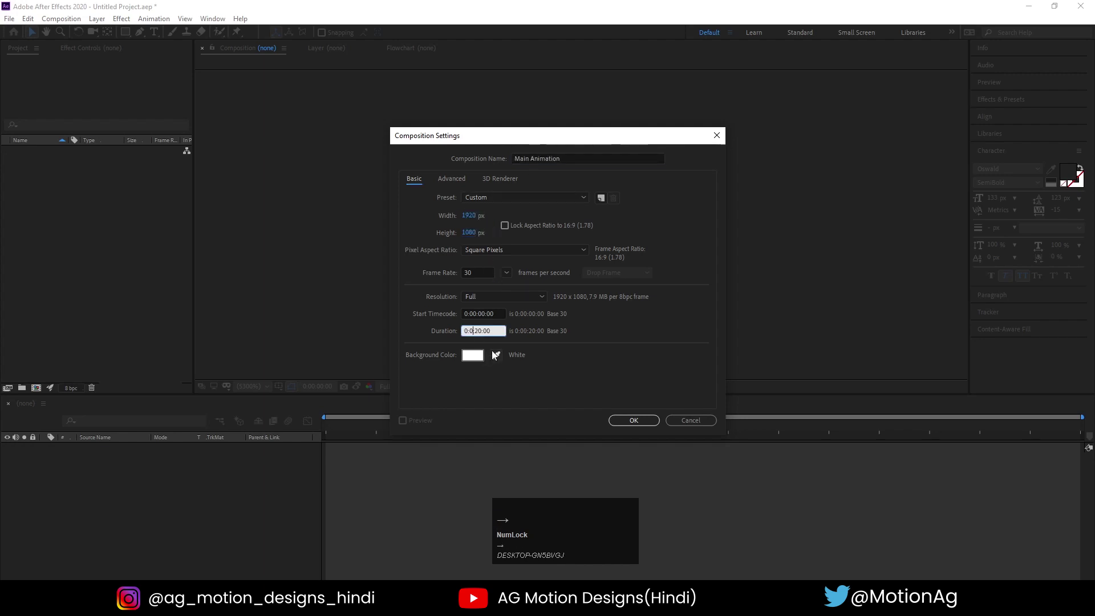
left_click(519, 340)
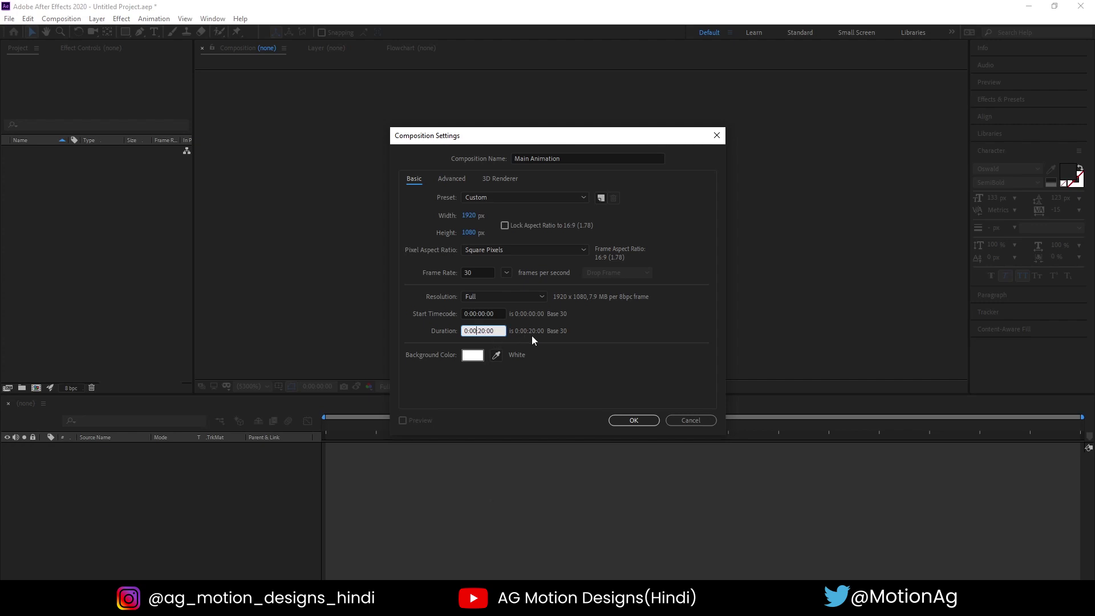
Set the composition's background color to black and create the composition
left_click(478, 356)
left_click_drag(175, 303, 200, 344)
left_click(289, 193)
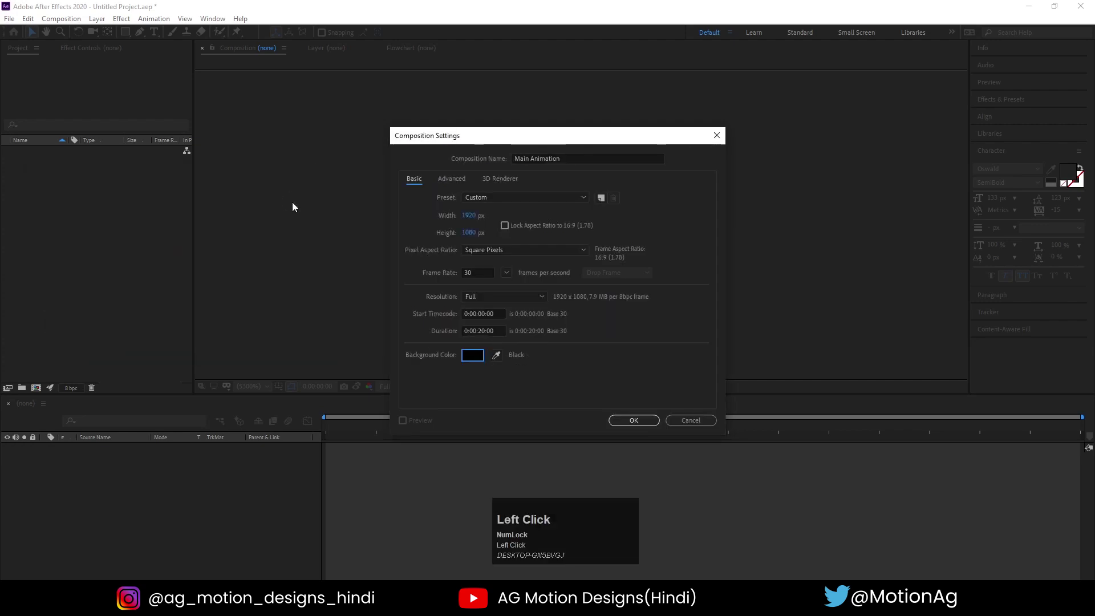
left_click(622, 424)
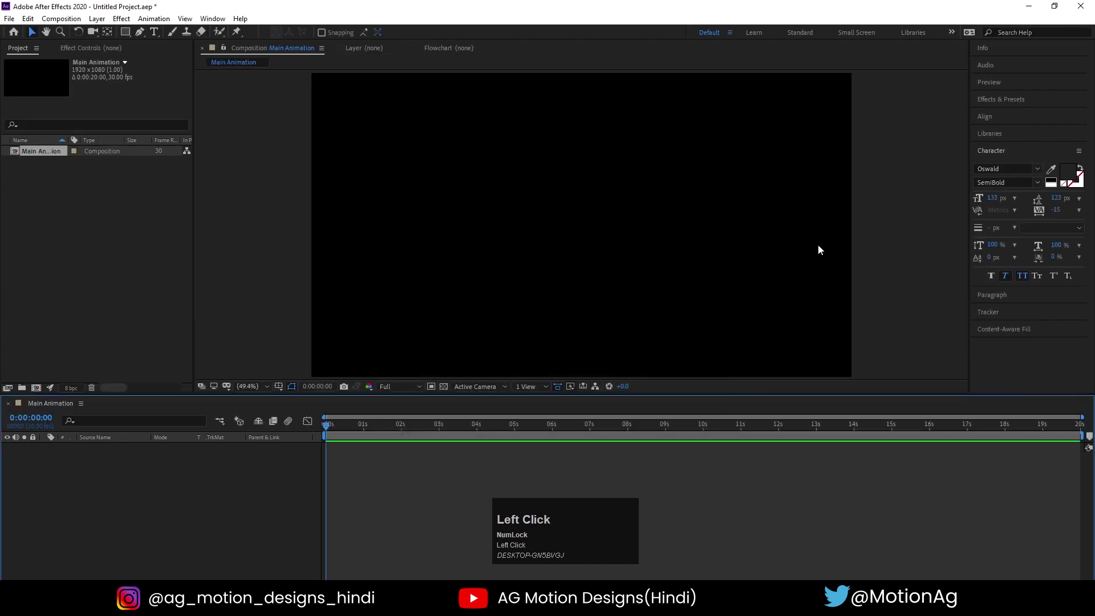
Show the title/action safe guides in the composition view
left_click(344, 354)
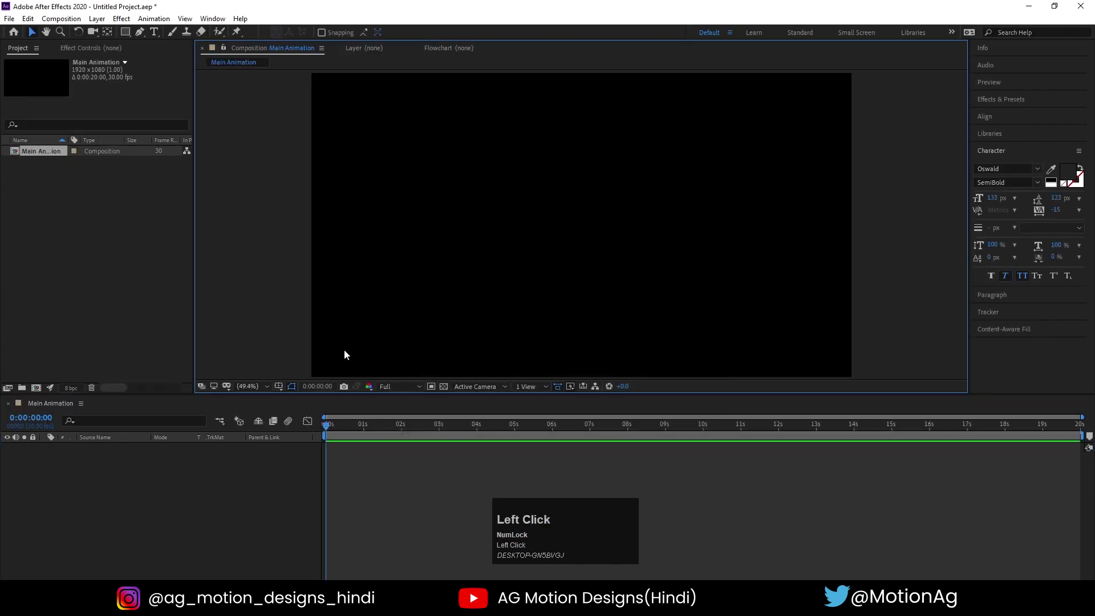
left_click(279, 387)
left_click(311, 398)
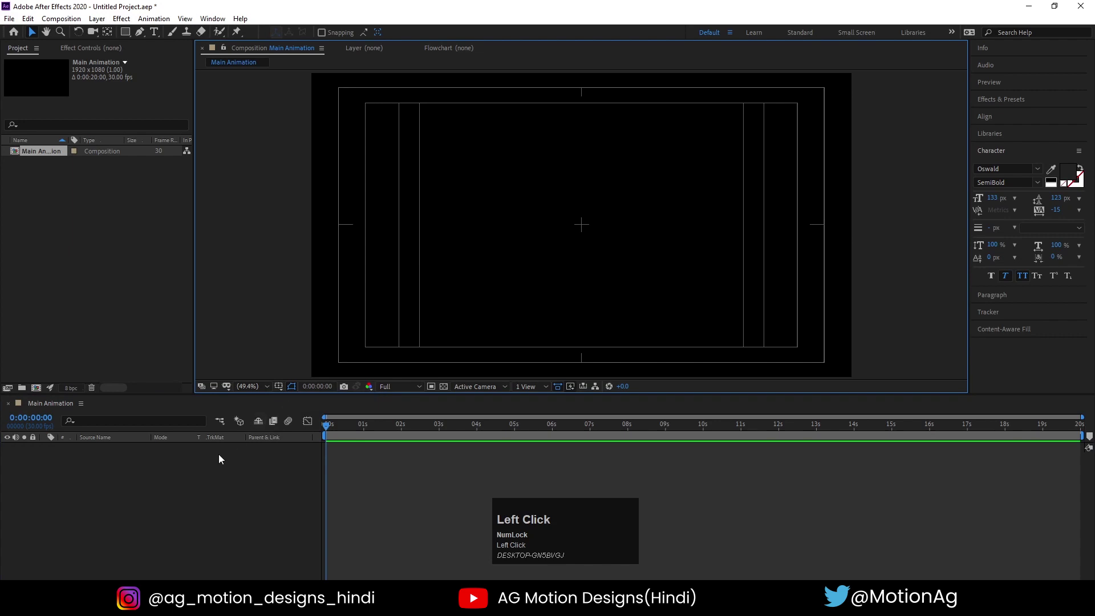
Import the Logo Illustrator file as footage and add it as a layer in the Main Animation composition
key("ctrl+i")
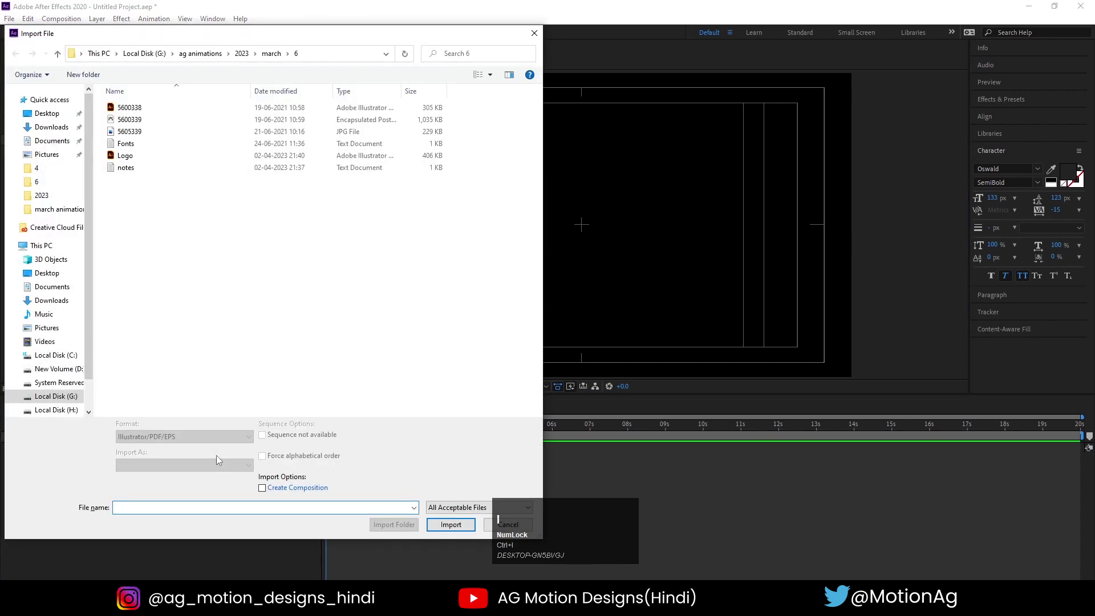
left_click(135, 157)
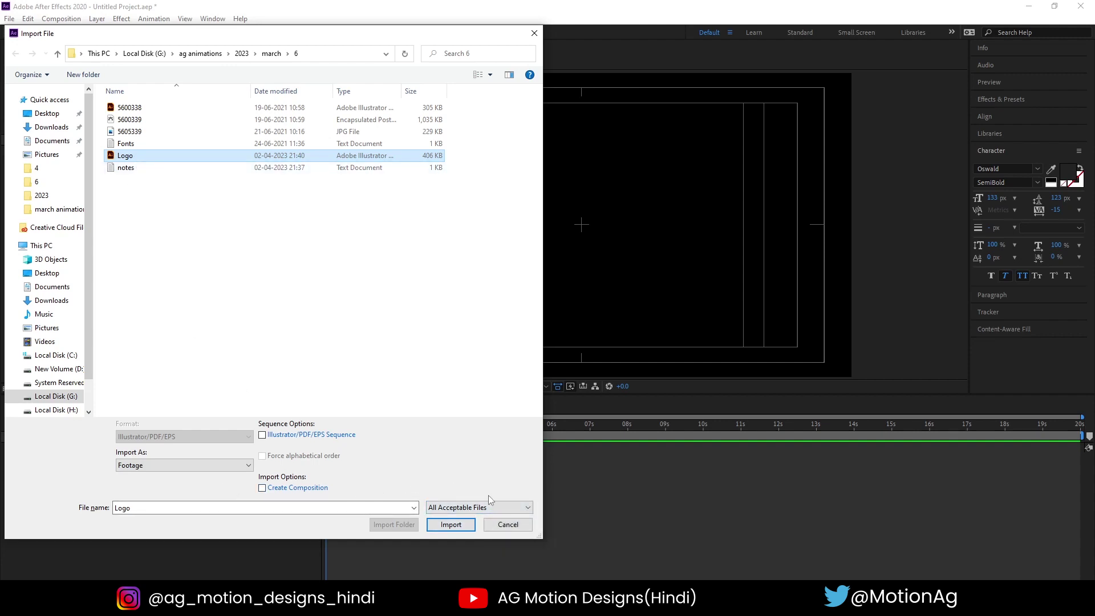
left_click(425, 603)
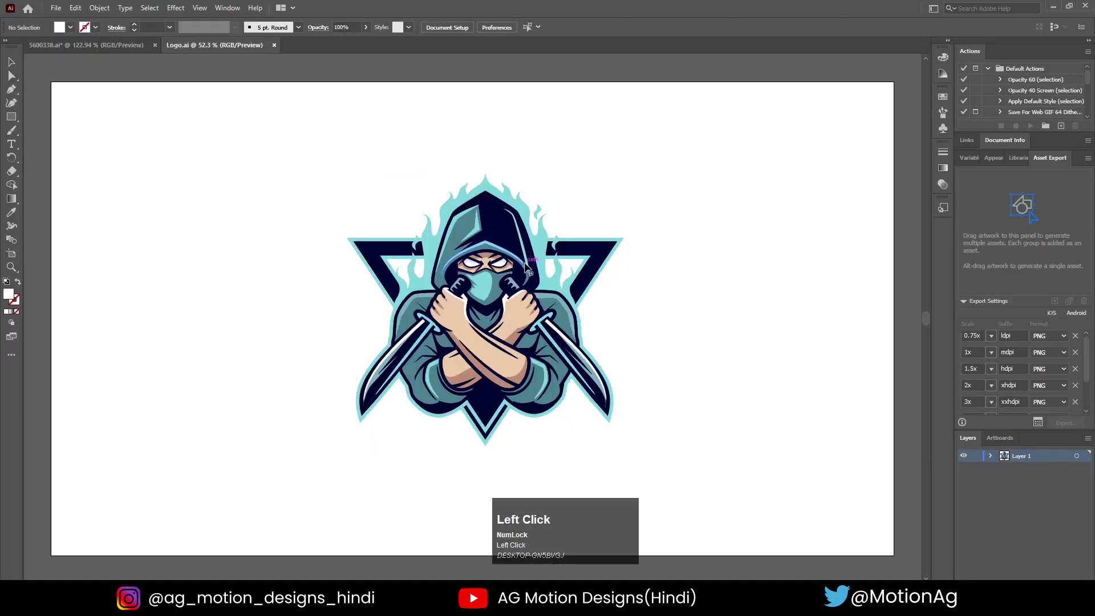
left_click(523, 262)
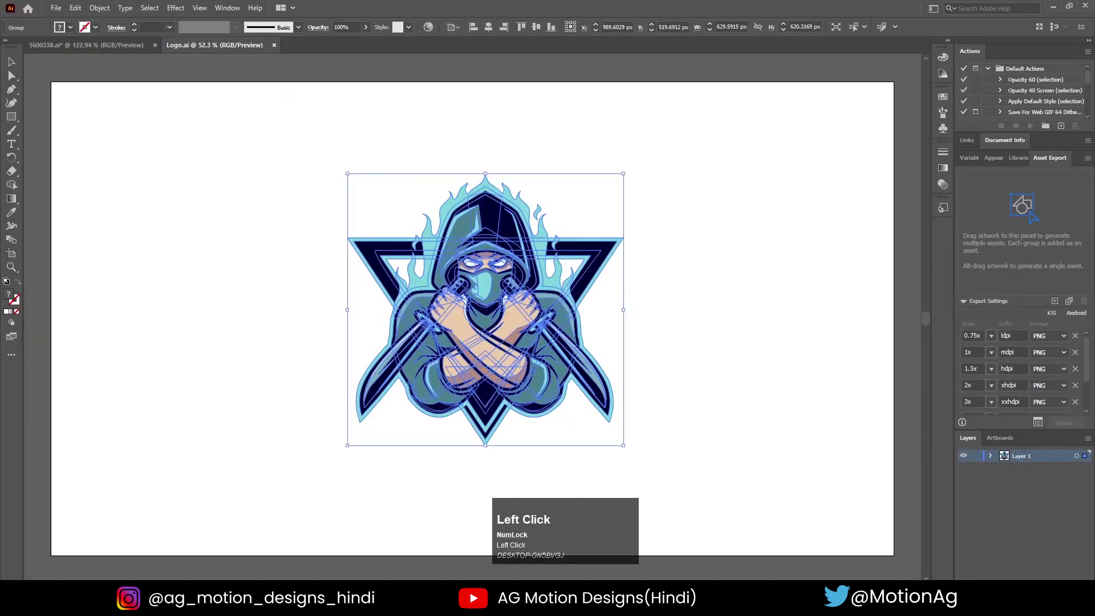
left_click(399, 603)
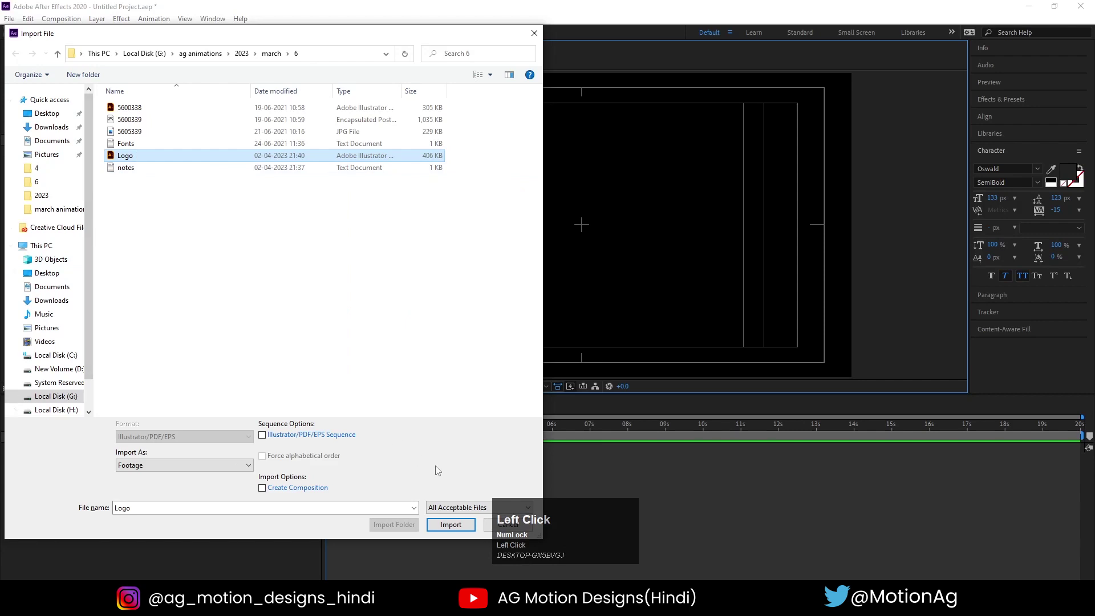
left_click(453, 523)
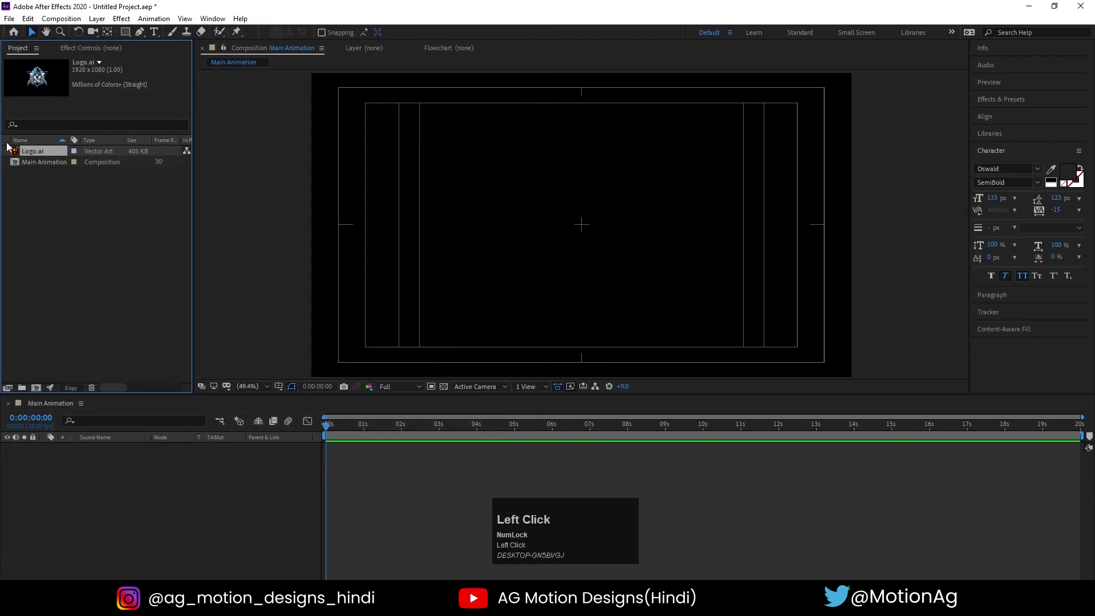
left_click_drag(28, 154, 184, 477)
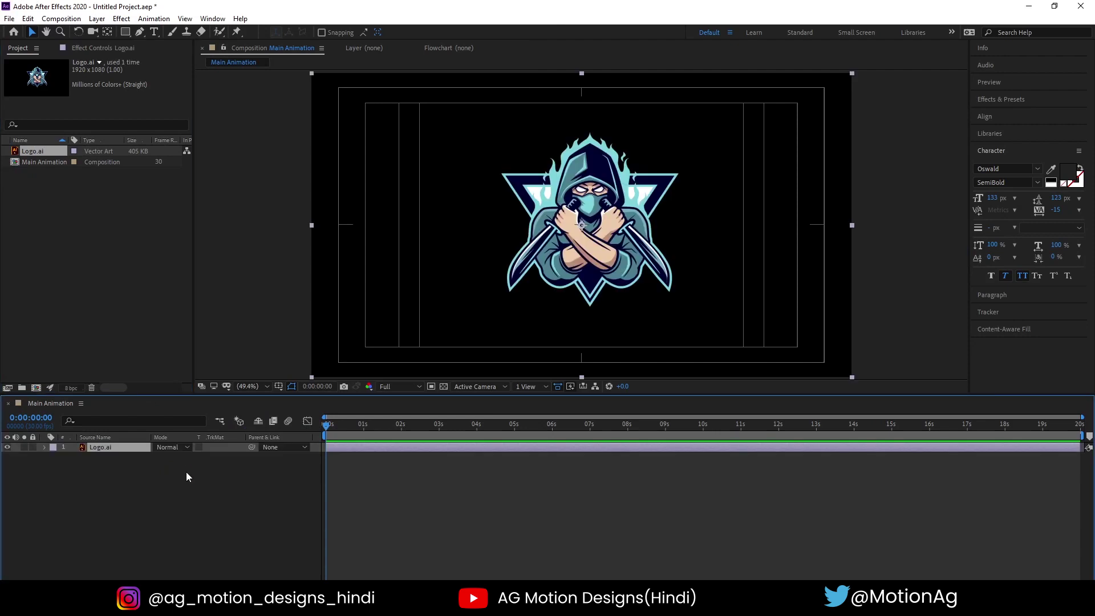
left_click(186, 473)
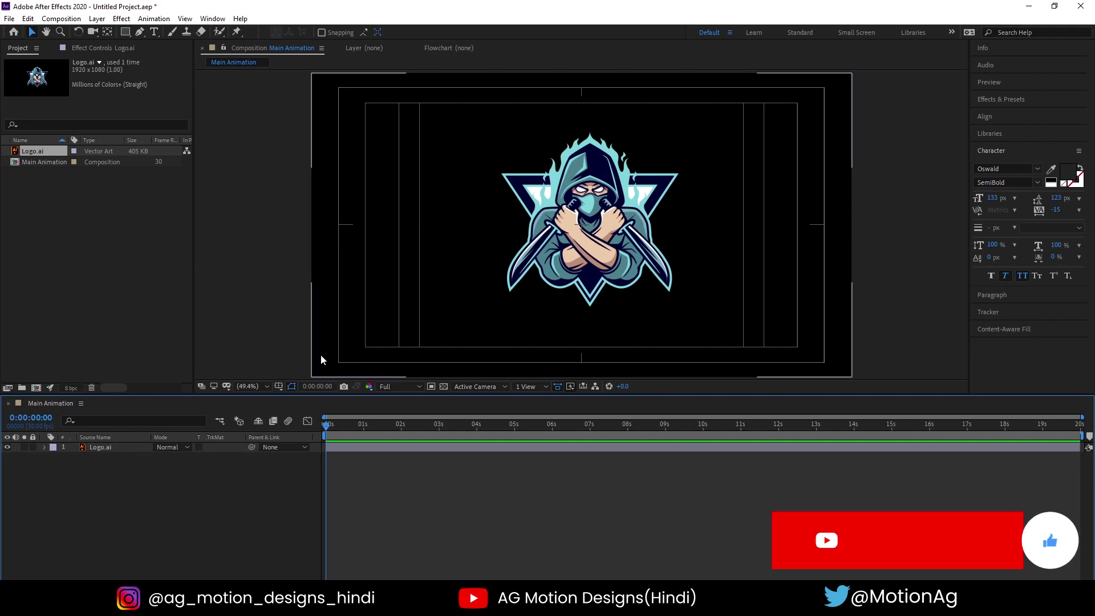
Create a new composition named 1, 100 px wide and 100 px high
key("ctrl+k")
type("1")
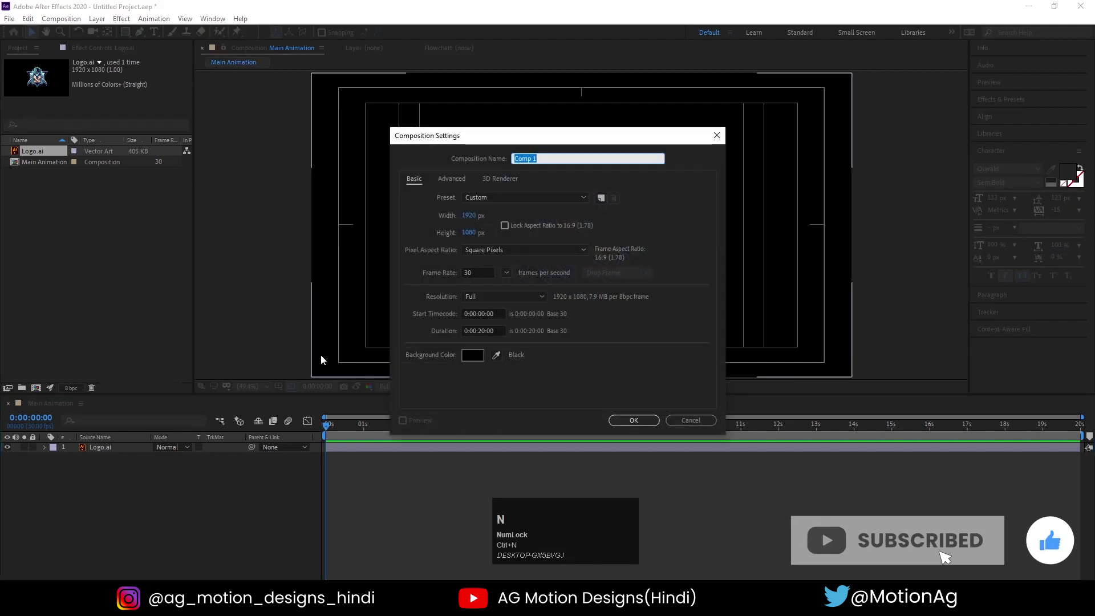
left_click(467, 215)
type("100")
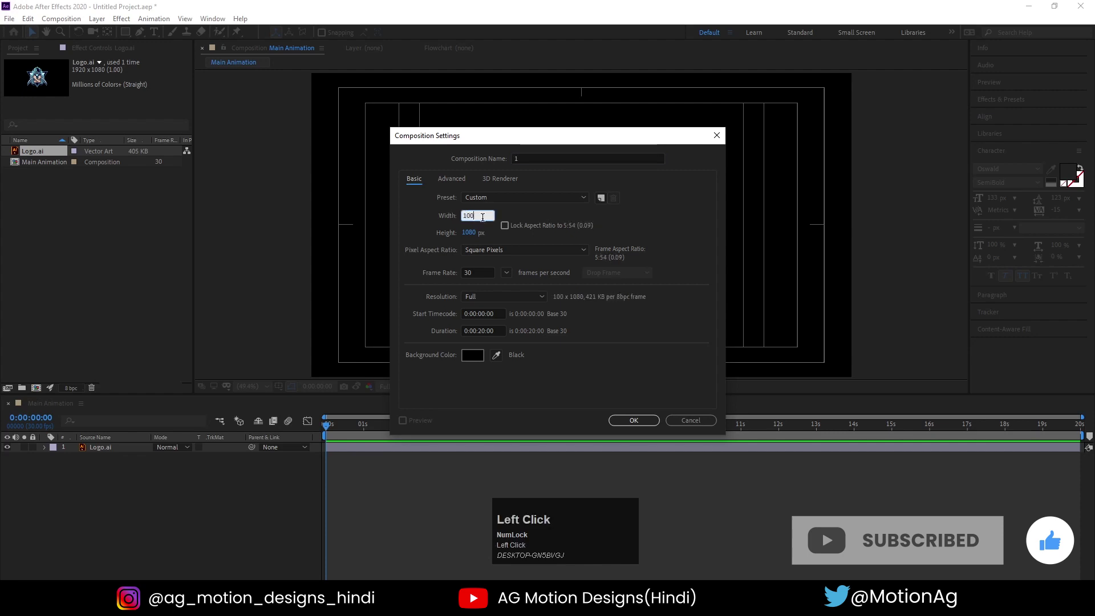
left_click(470, 232)
type("100")
key("Return")
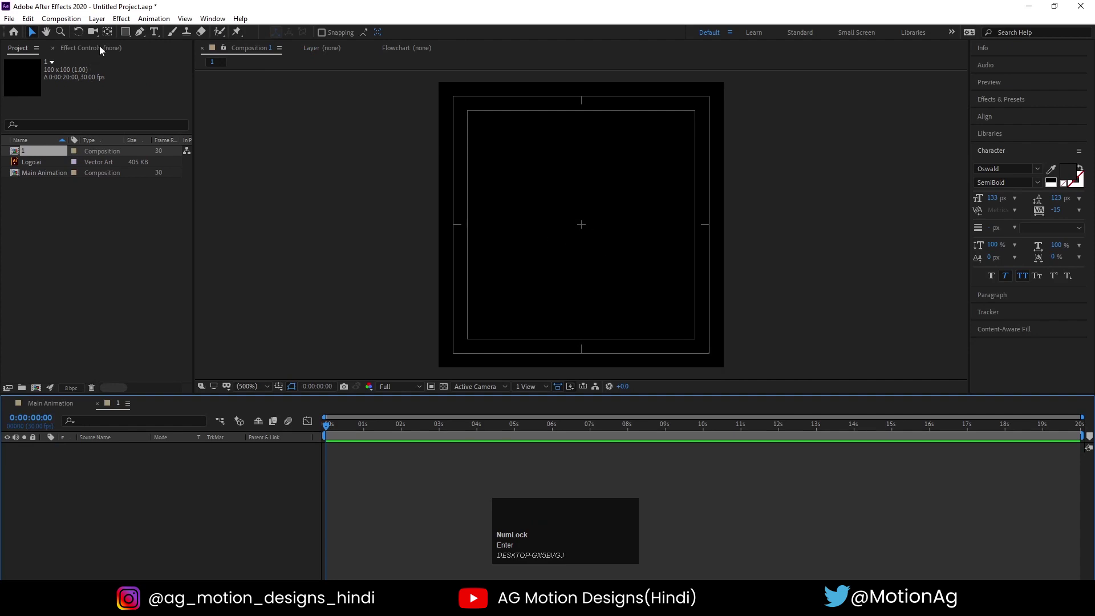
Set the shape stroke color to white (FFFFFF) and add a rectangle shape layer covering the whole composition
left_click(125, 32)
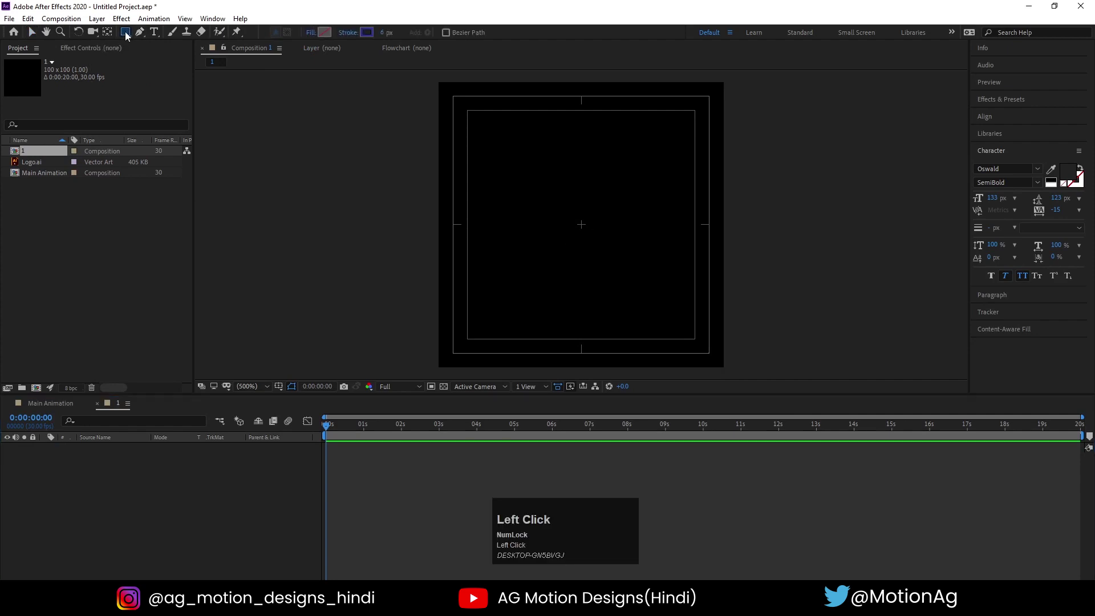
left_click(367, 32)
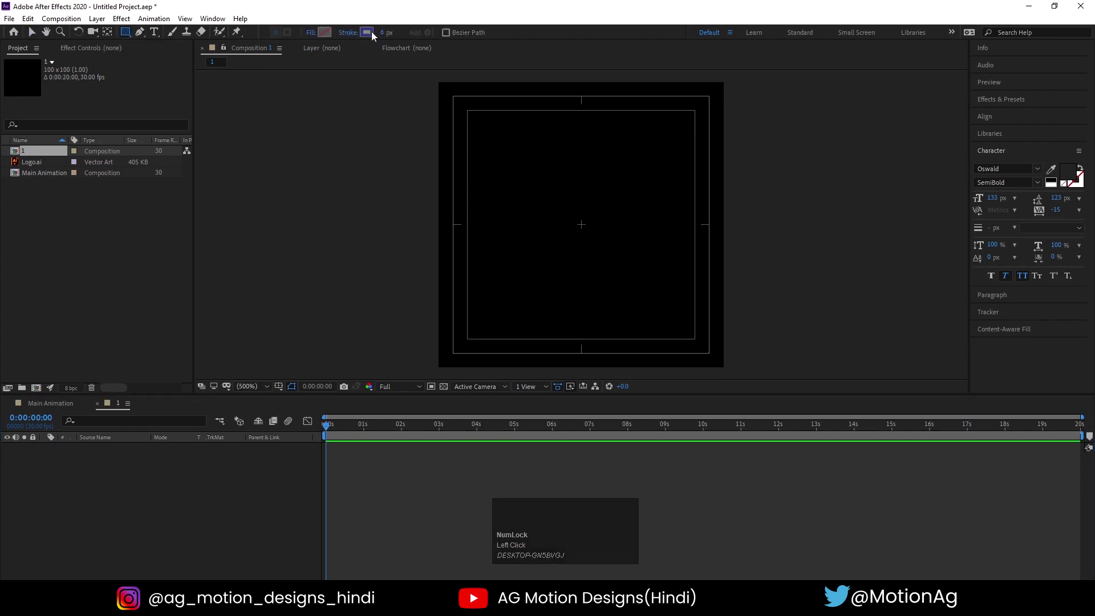
left_click(40, 190)
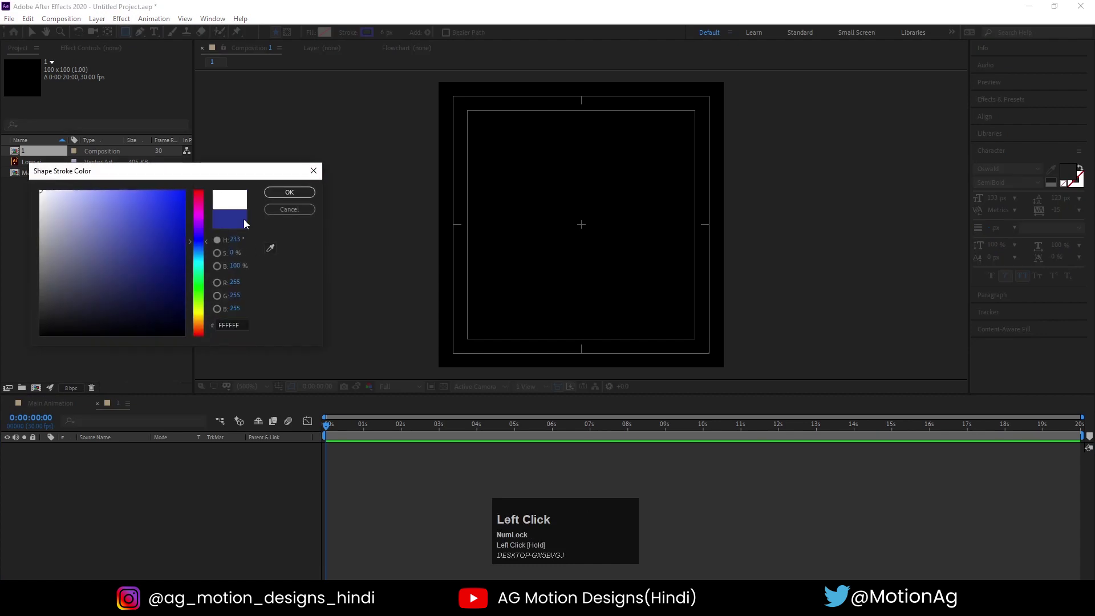
left_click(289, 192)
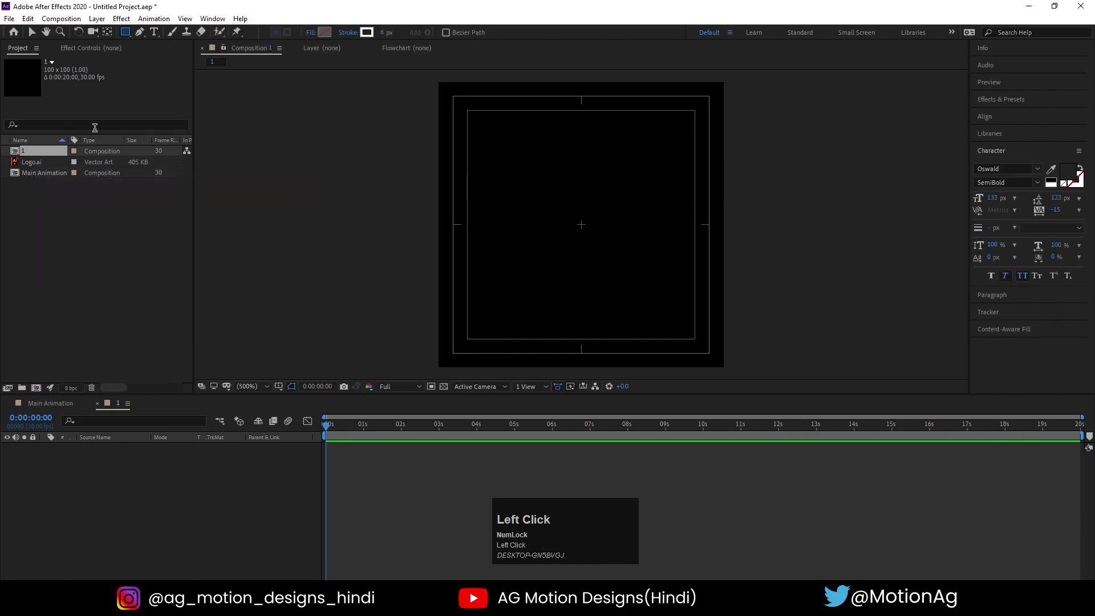
double_click(127, 33)
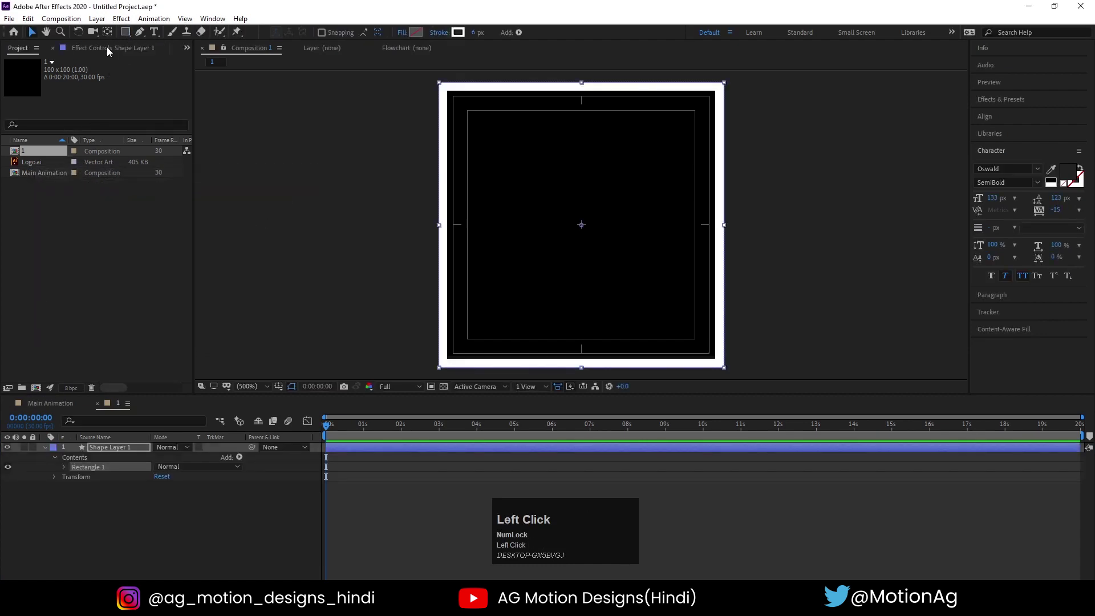
Set Shape Layer 1's scale to 0% and add a scale keyframe at the start of the composition
left_click(99, 501)
left_click(102, 450)
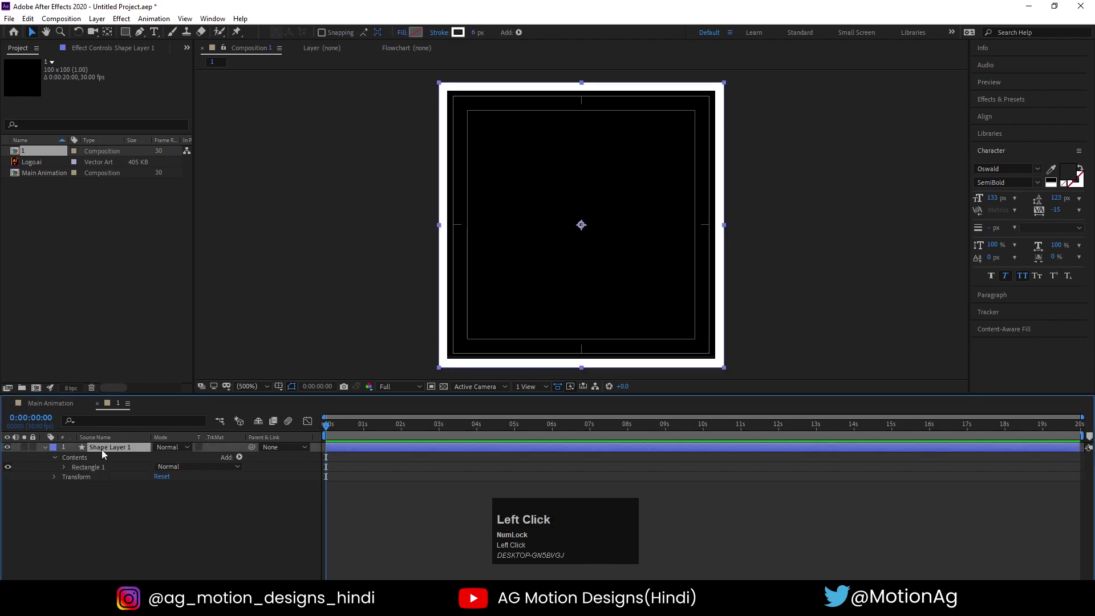
key("s")
left_click(171, 457)
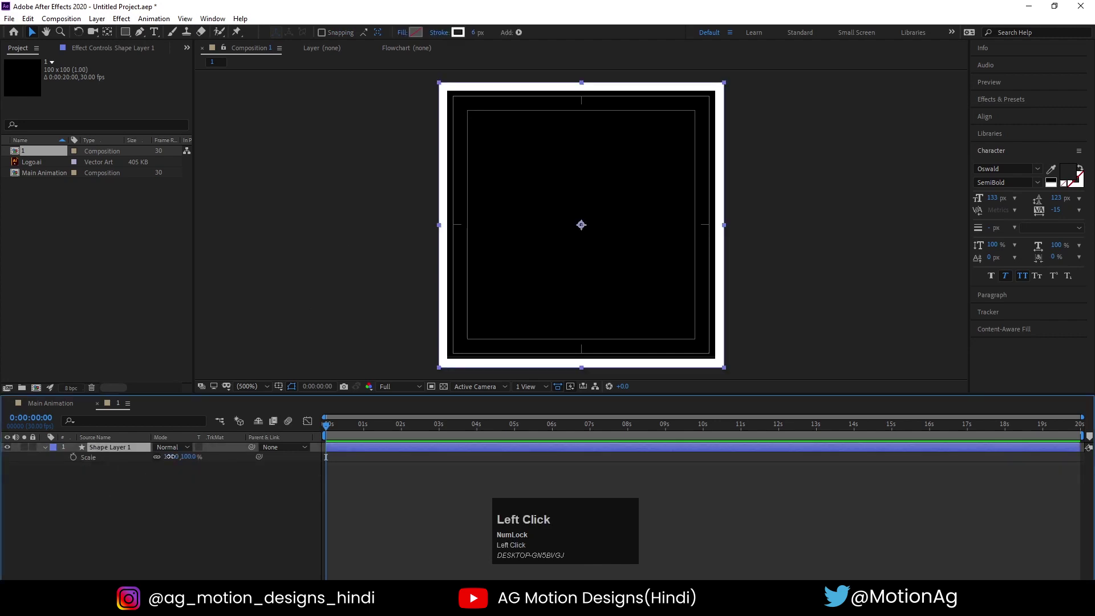
type("0")
key("Return")
left_click(73, 457)
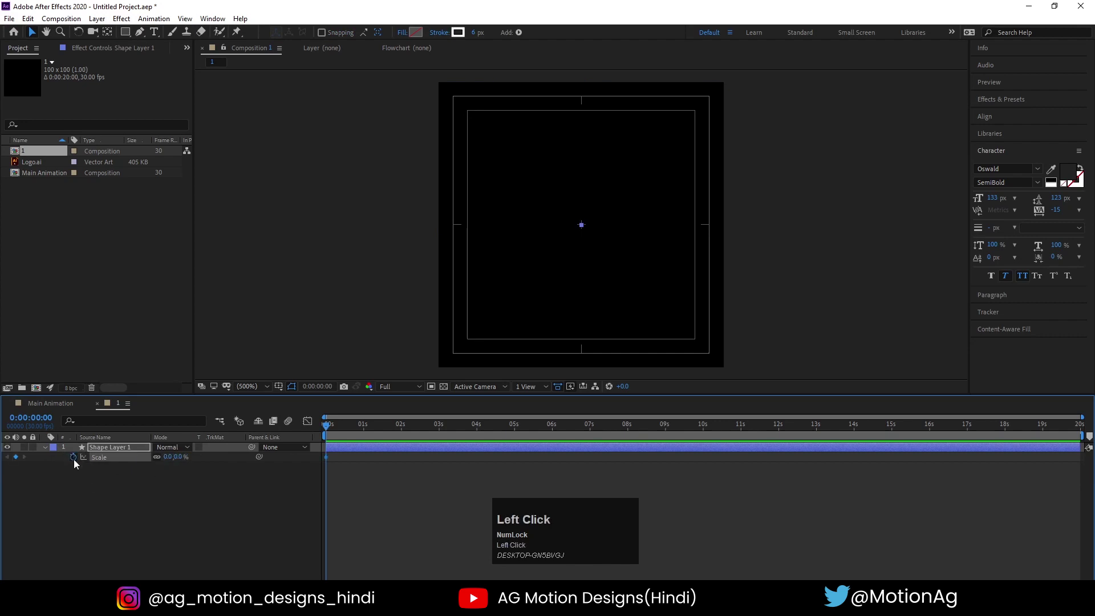
Keyframe Shape Layer 1's scale at 100% at frame 20 and preview the growing square
key("equal")
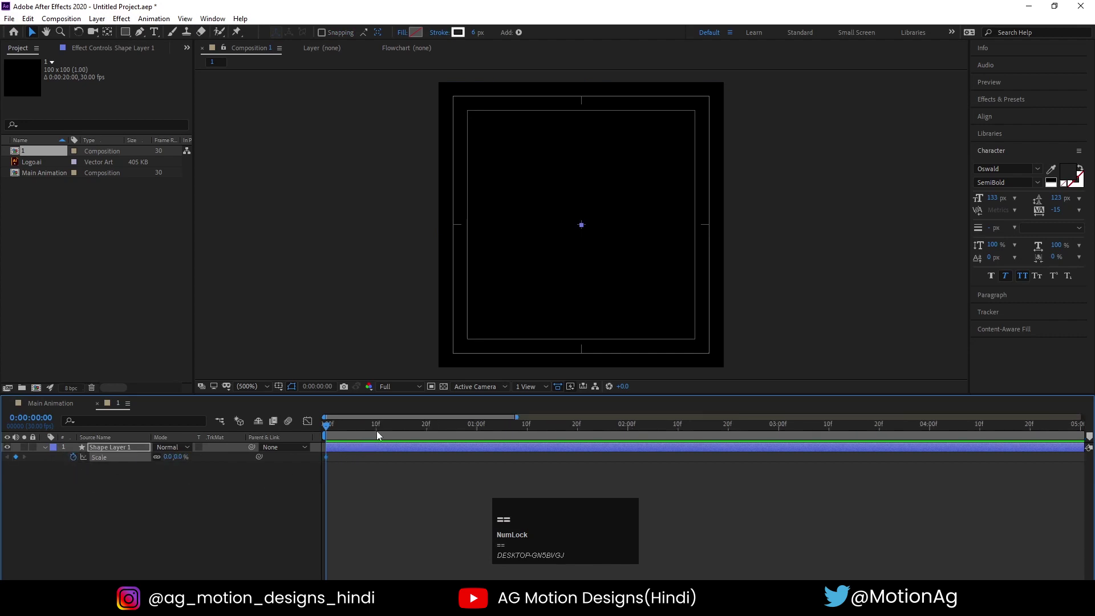
left_click(426, 427)
left_click(169, 456)
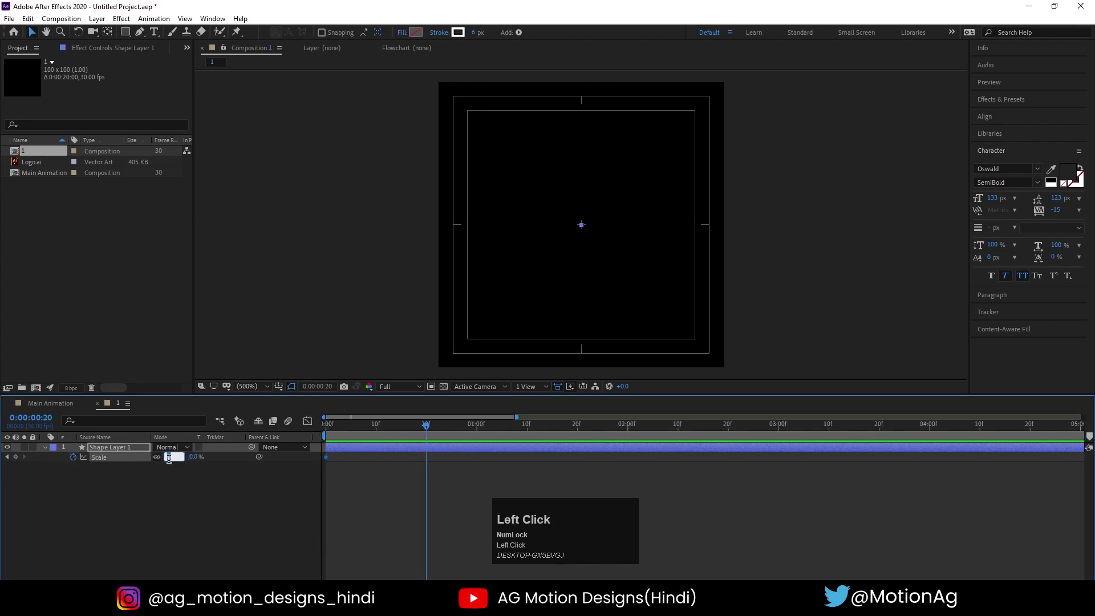
type("100")
key("Return")
key("space")
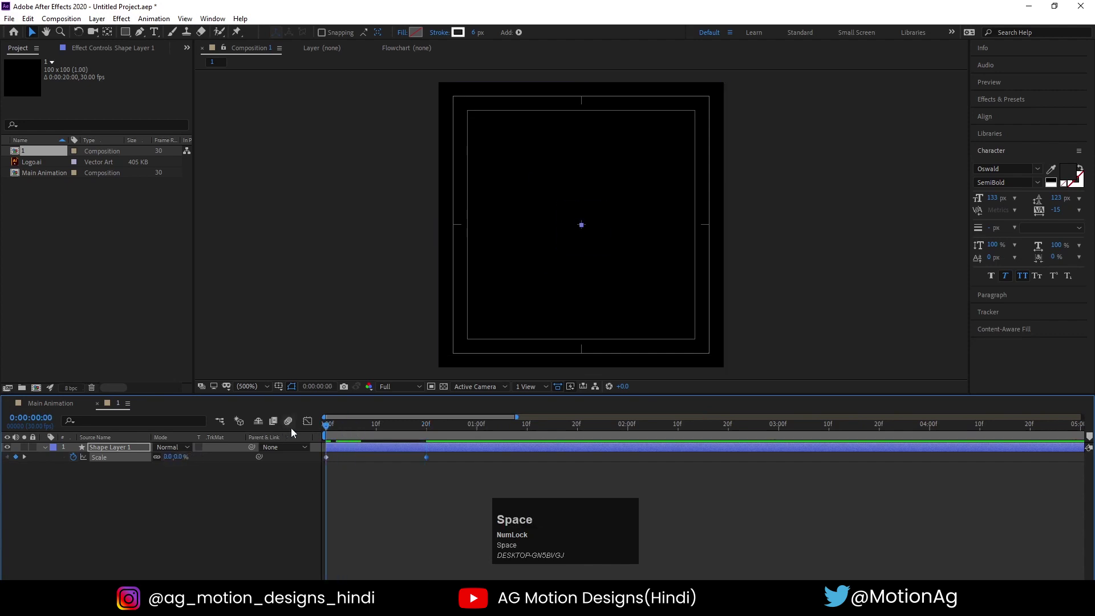
left_click(190, 445)
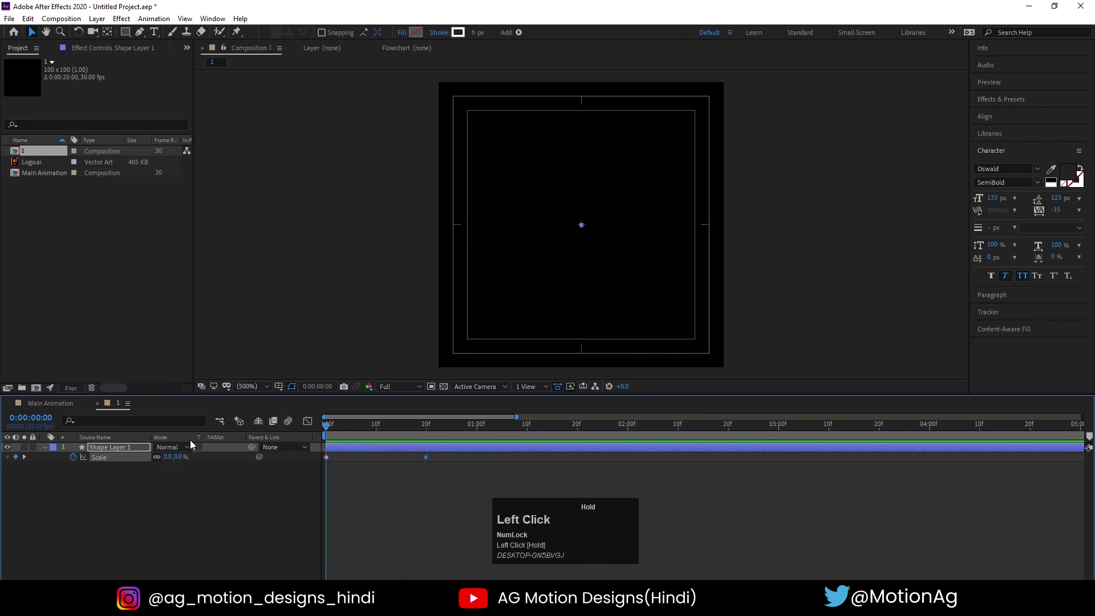
Find Shape Layer 1's Stroke Width property, add a keyframe for it at frame 0, and show all its keyframed properties
left_click(106, 448)
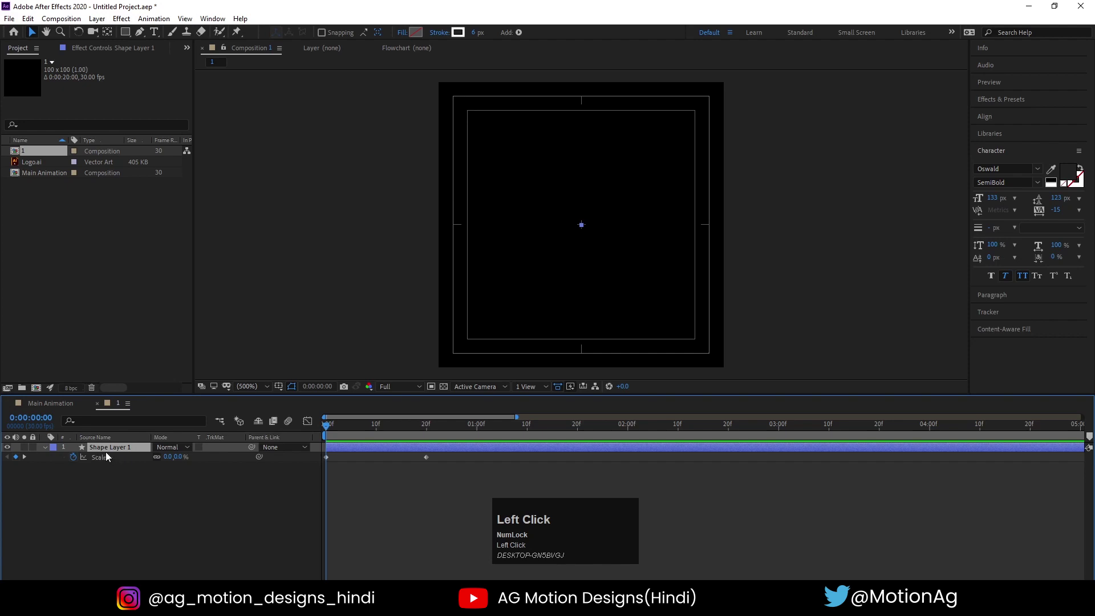
left_click(80, 419)
type("str")
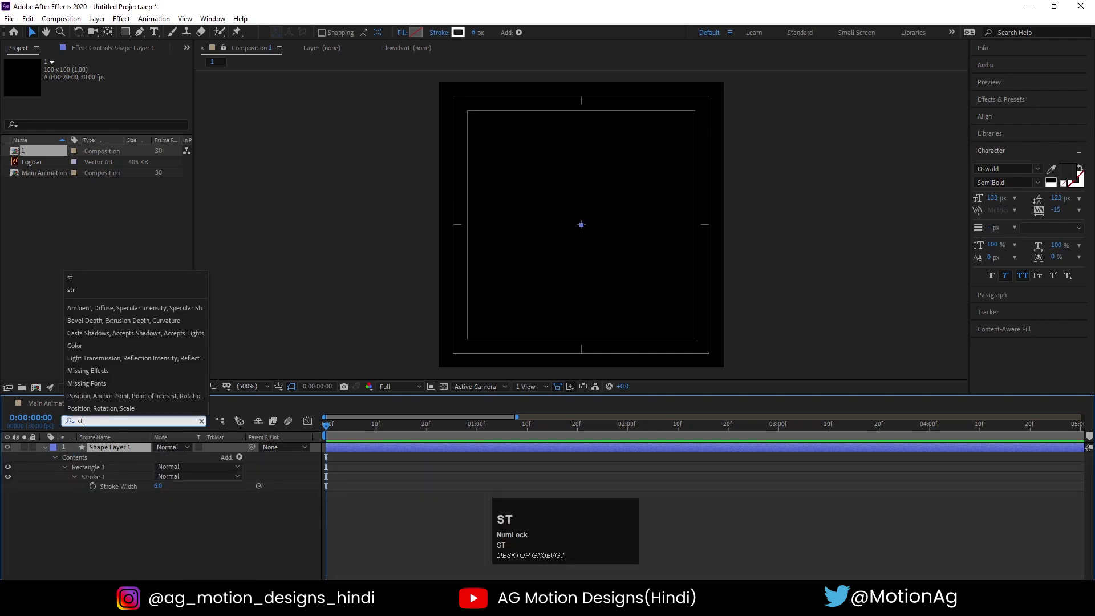
left_click(92, 486)
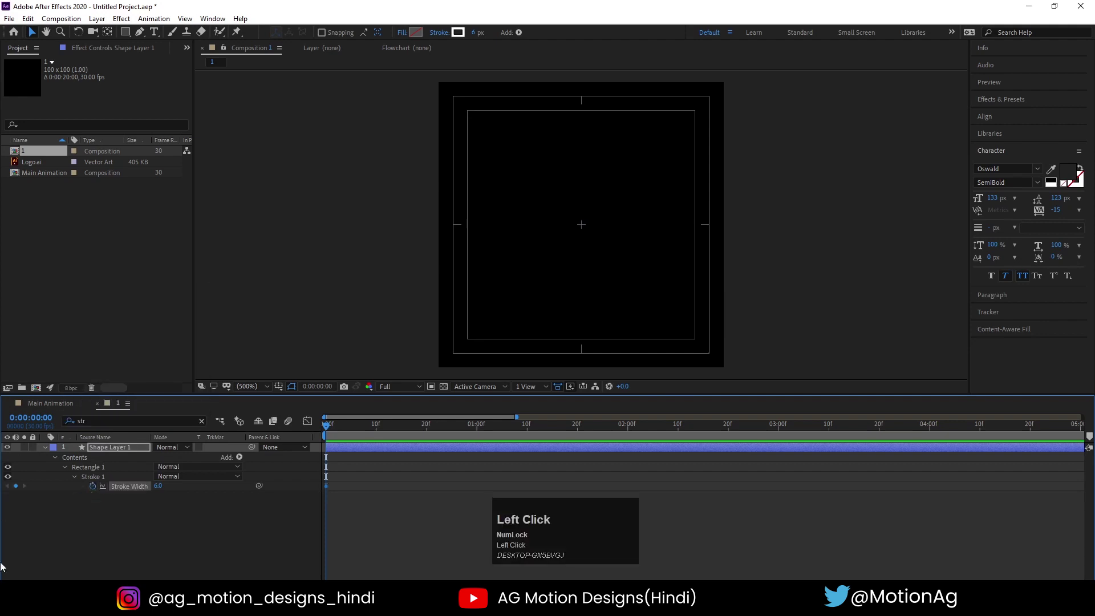
key("u")
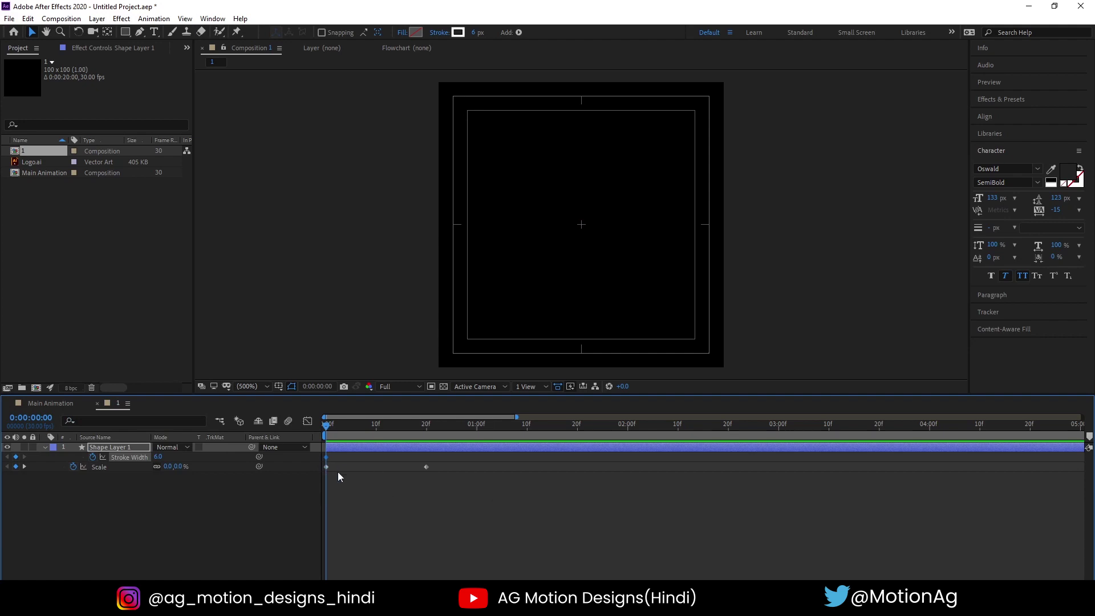
Keyframe Shape Layer 1's stroke width at 0 at frame 20 and at 30 at frame 0
key("k")
left_click(158, 458)
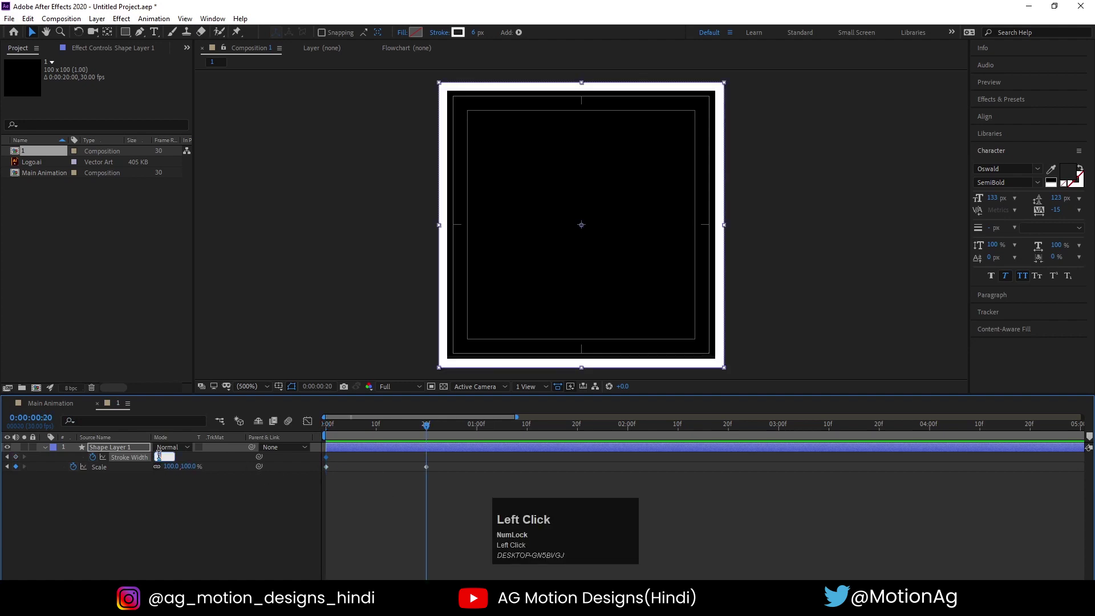
type("0")
key("Return")
left_click_drag(360, 425, 325, 424)
left_click(159, 457)
type("30")
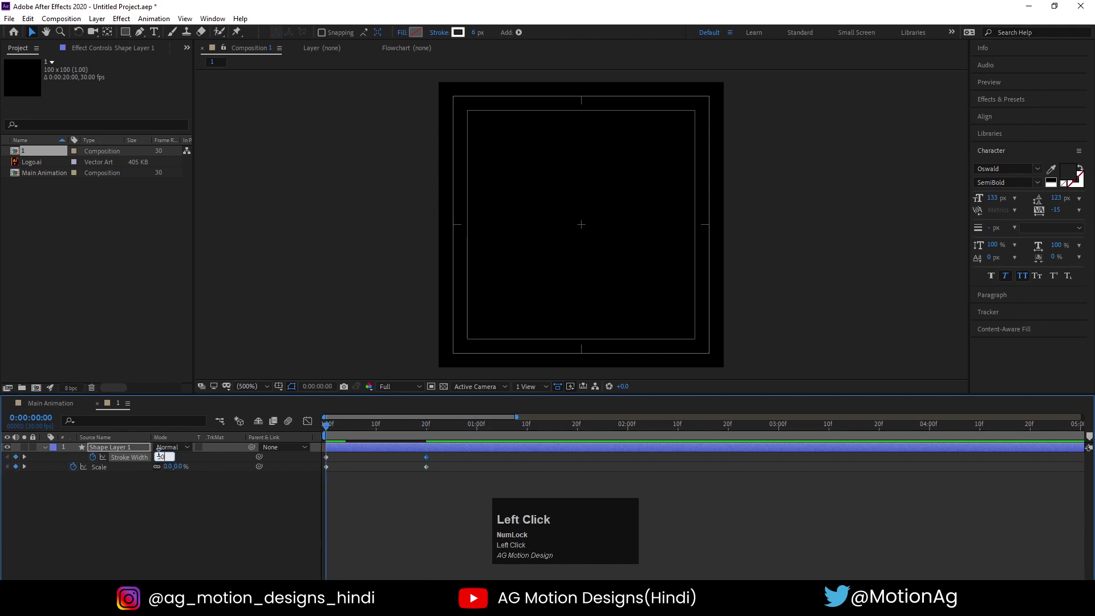
key("Return")
Play back the scale and stroke width animation of the square, stopping at frame 10
key("space")
key("space")
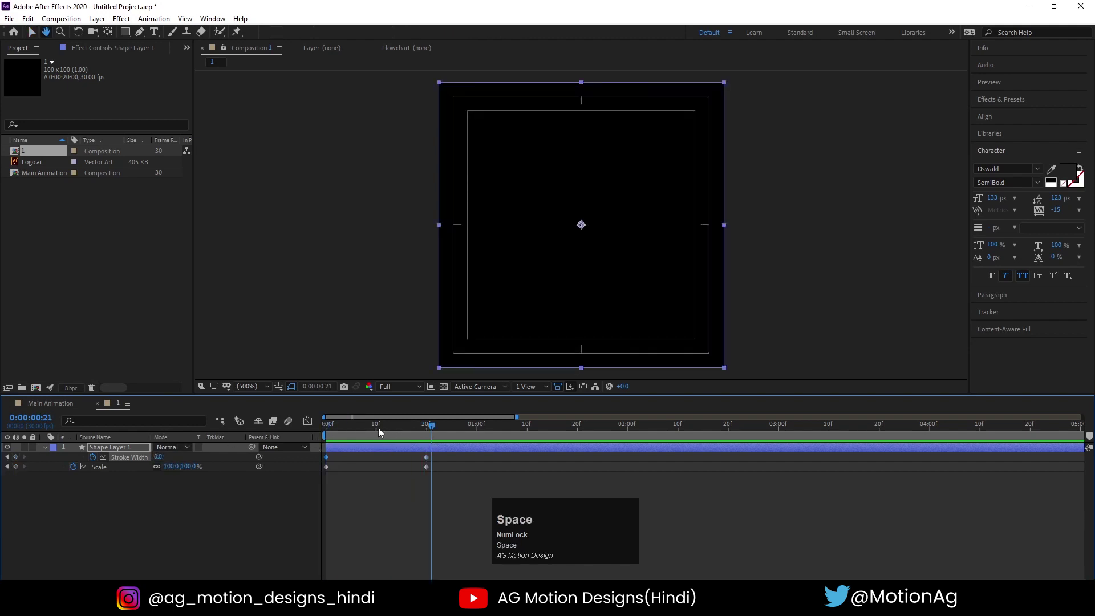
key("space")
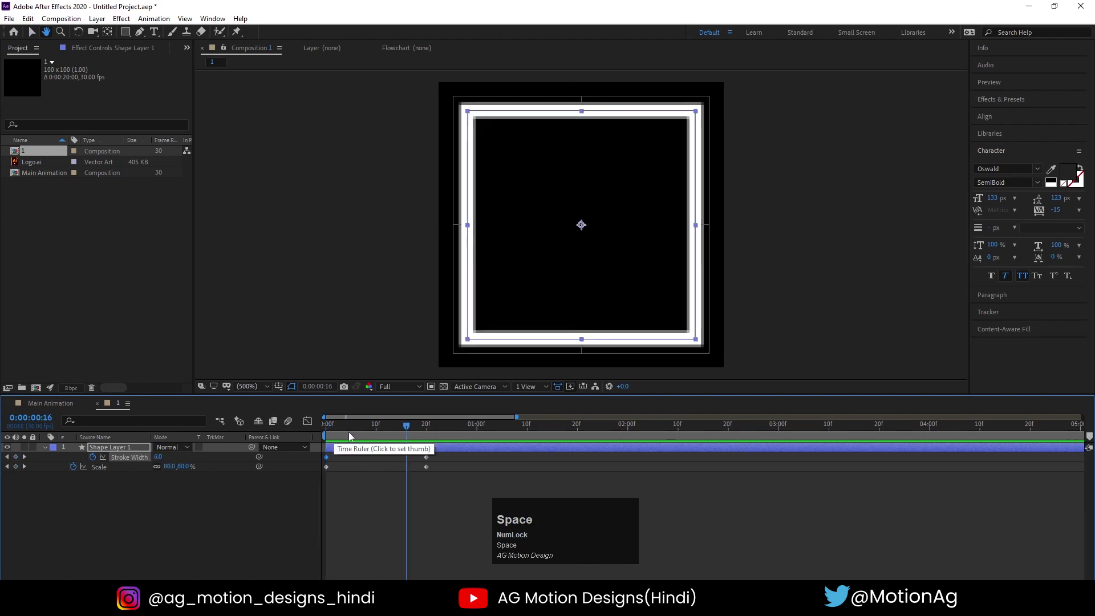
left_click(280, 439)
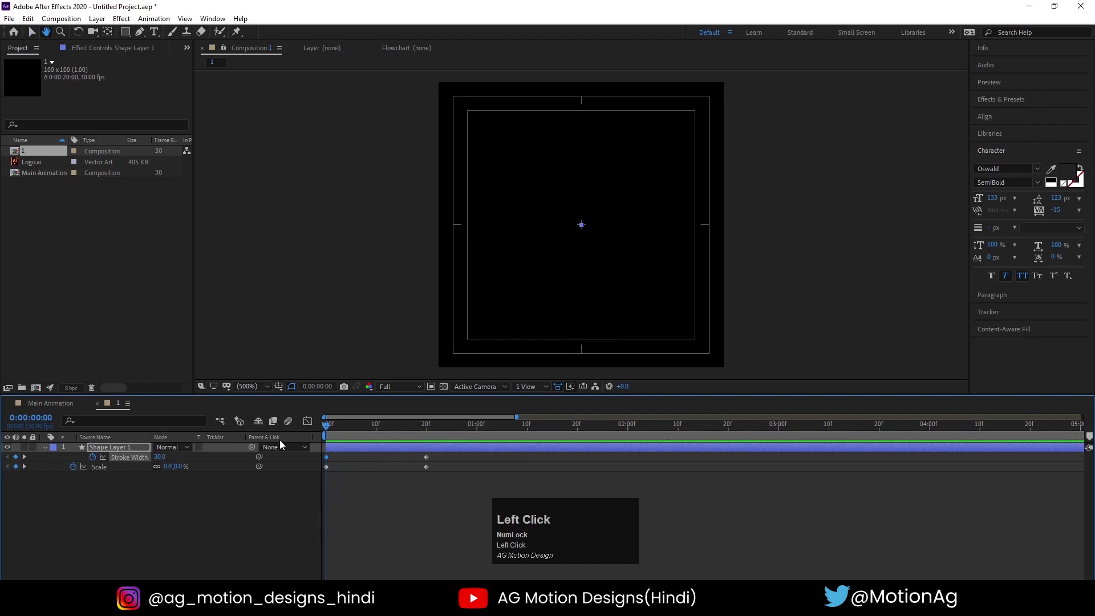
key("v")
left_click(380, 481)
key("space")
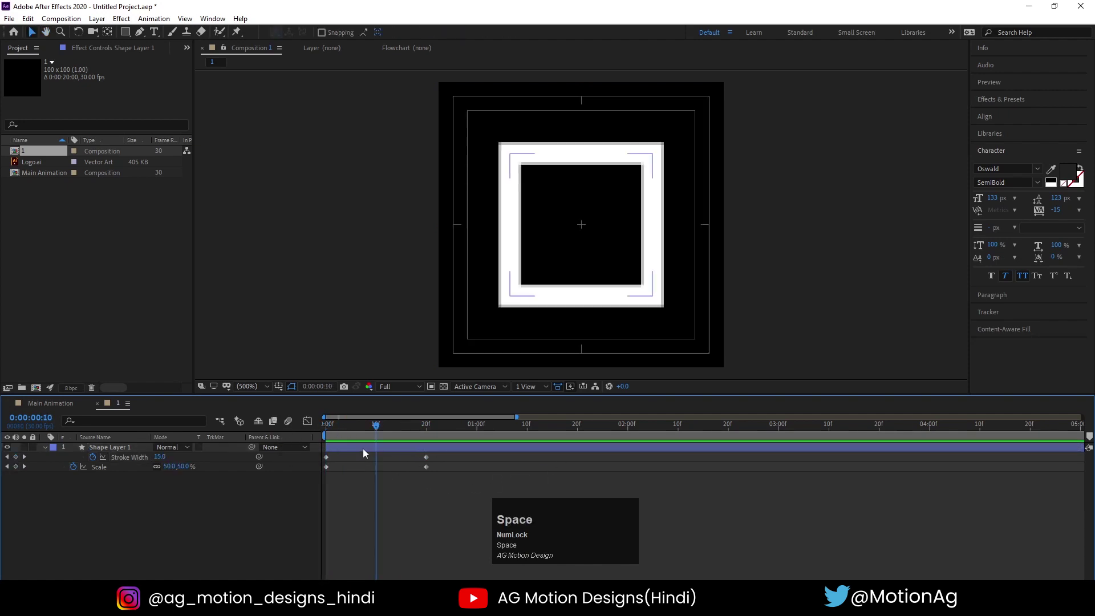
key("space")
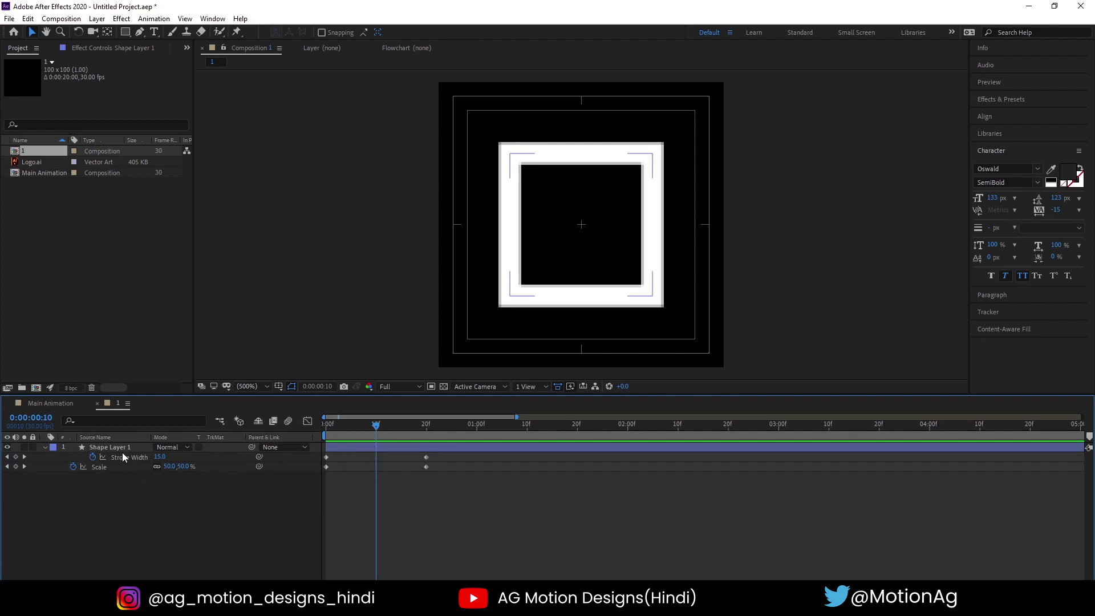
Duplicate Shape Layer 1, start the copy at frame 10, and show its keyframed properties
left_click(125, 449)
key("ctrl+d")
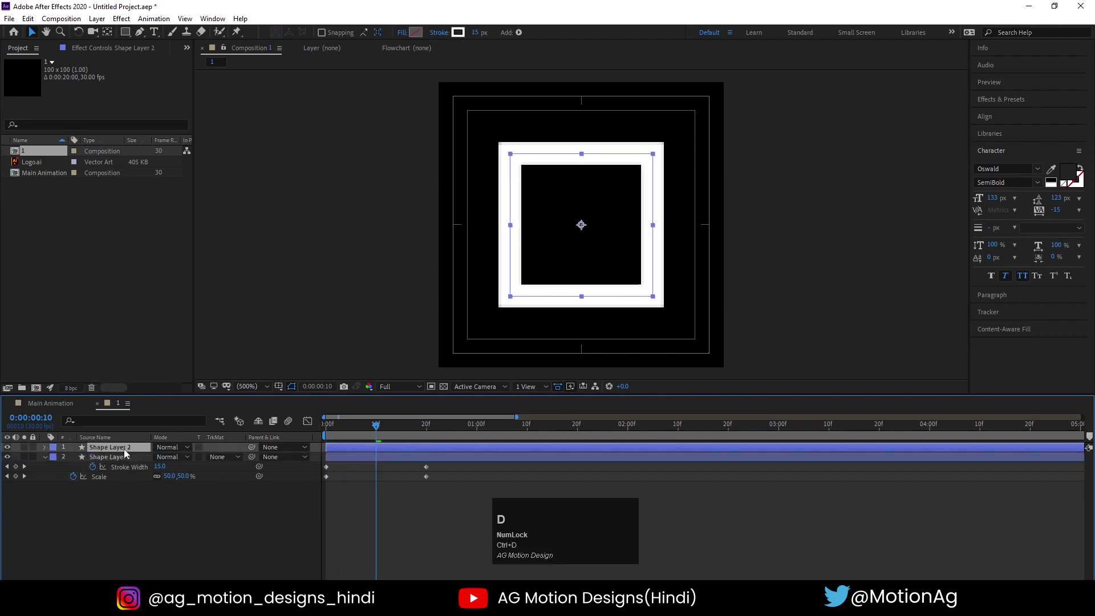
key("bracketleft")
key("u")
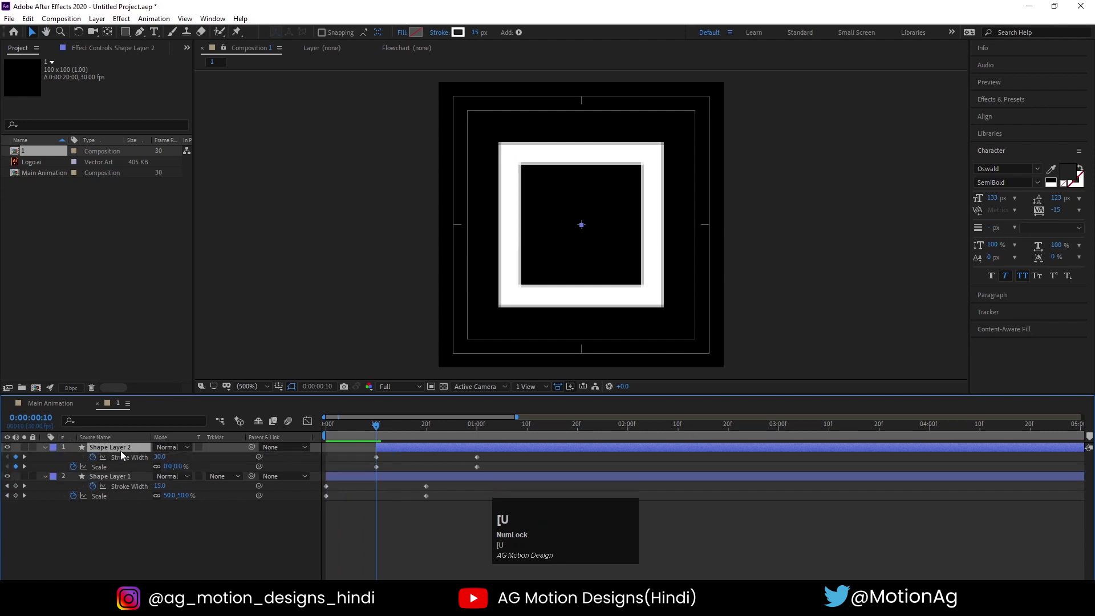
Set Shape Layer 2's first stroke width keyframe to 100 and preview the animation
left_click(159, 457)
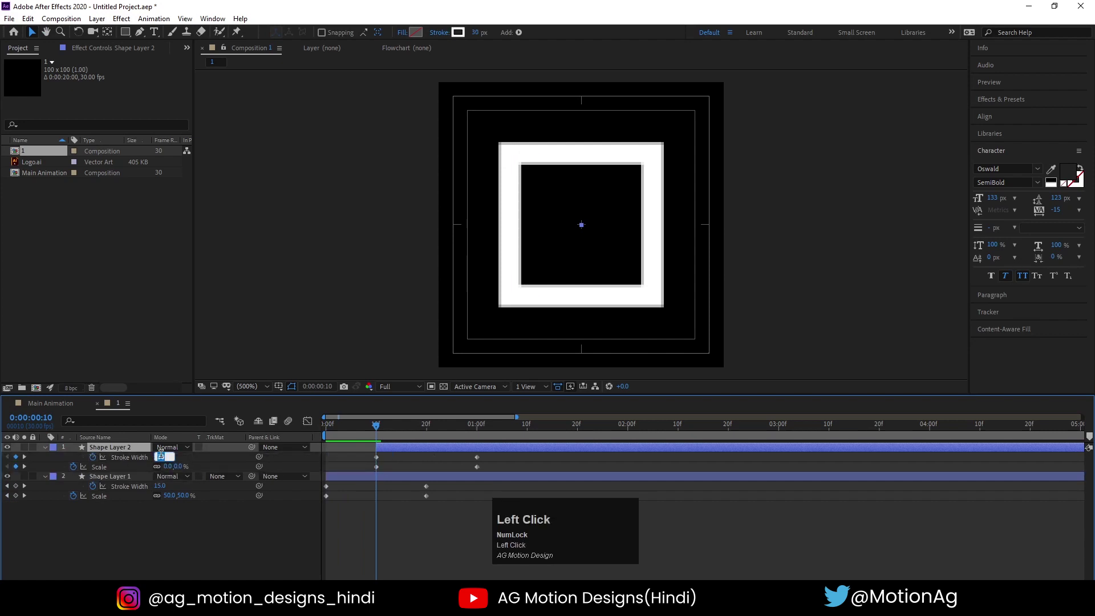
type("100")
key("Return")
key("space")
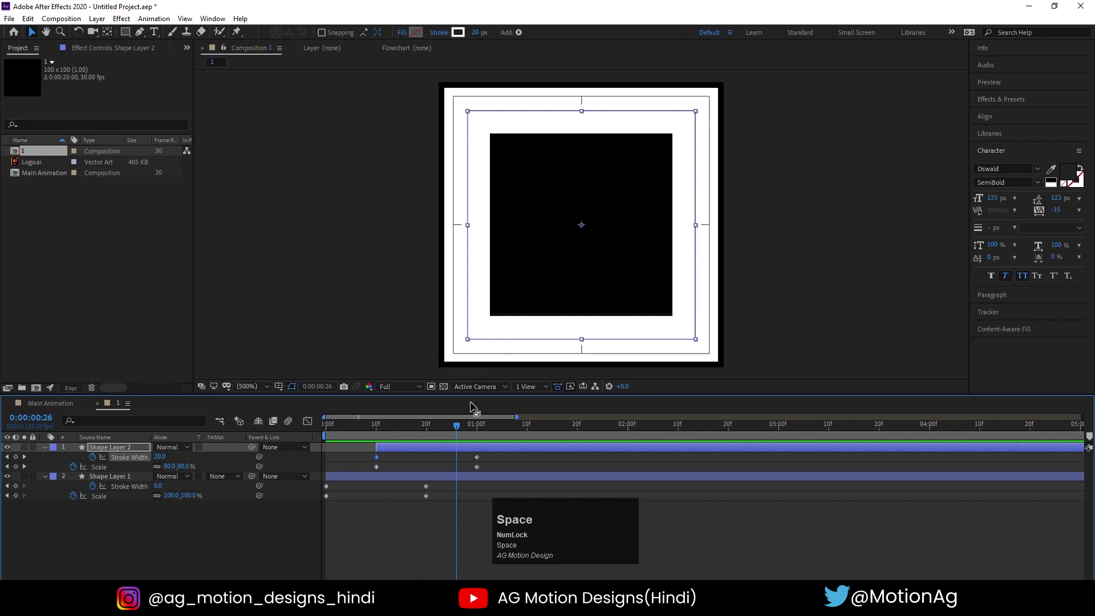
Duplicate Shape Layer 2, start the copy at frame 20, and show its keyframed properties
left_click(426, 427)
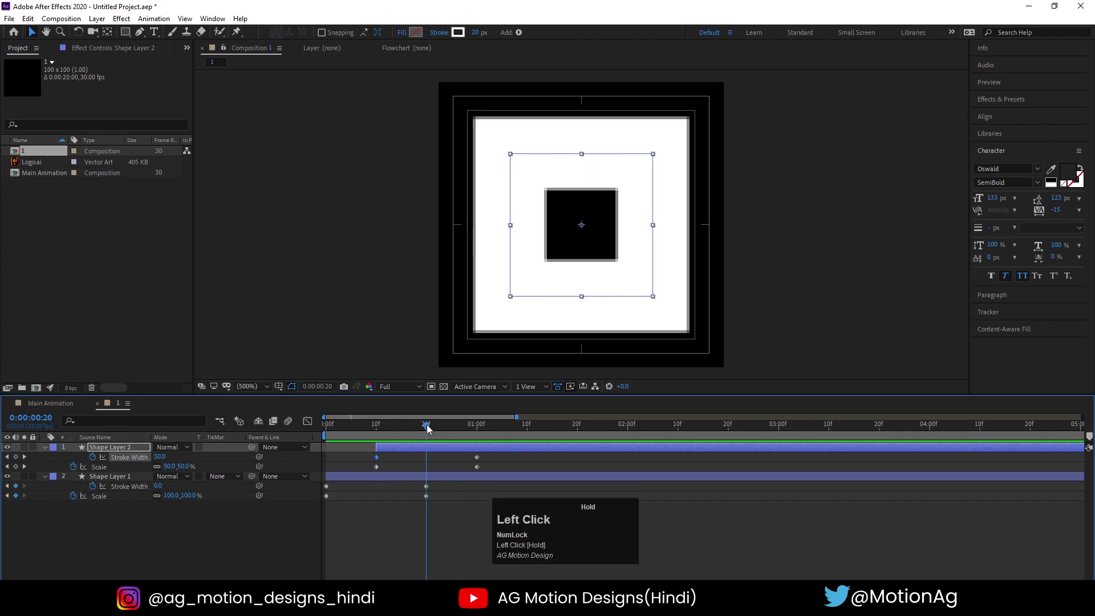
left_click(422, 448)
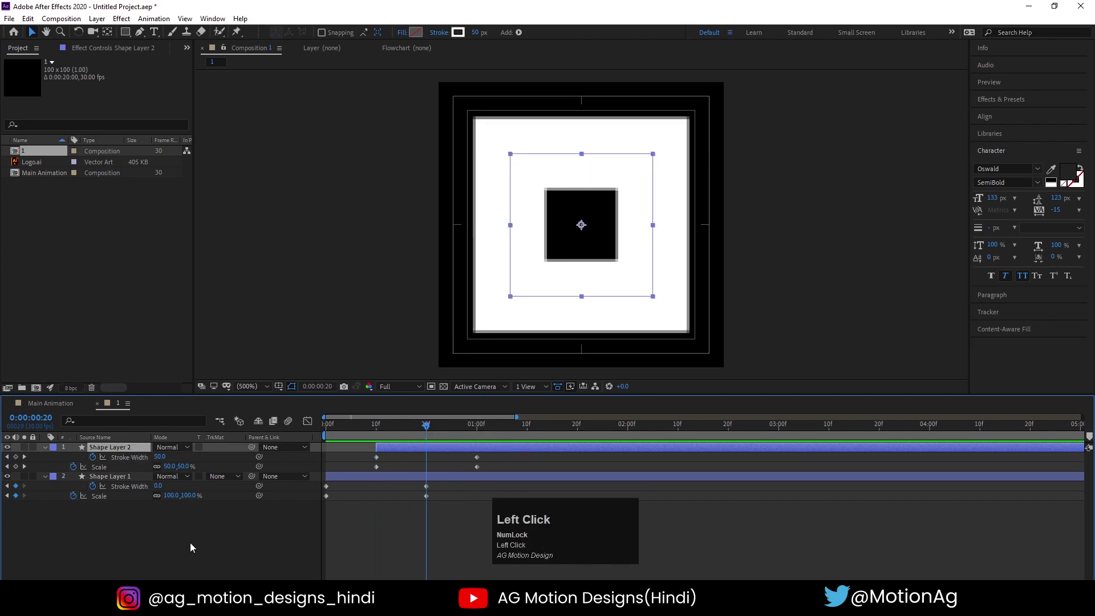
key("ctrl+d")
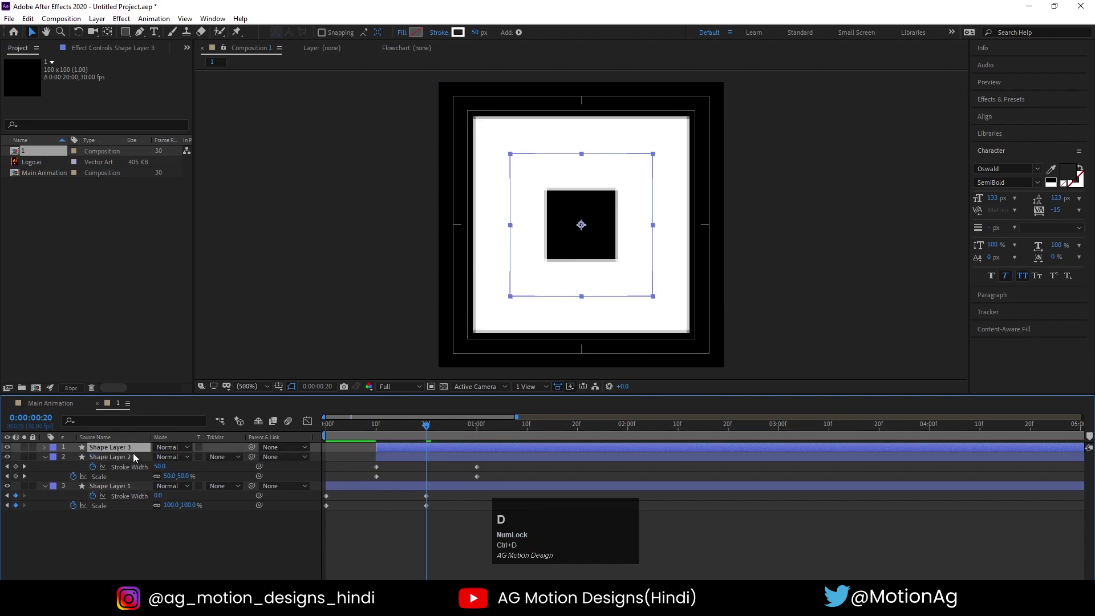
key("bracketleft")
key("u")
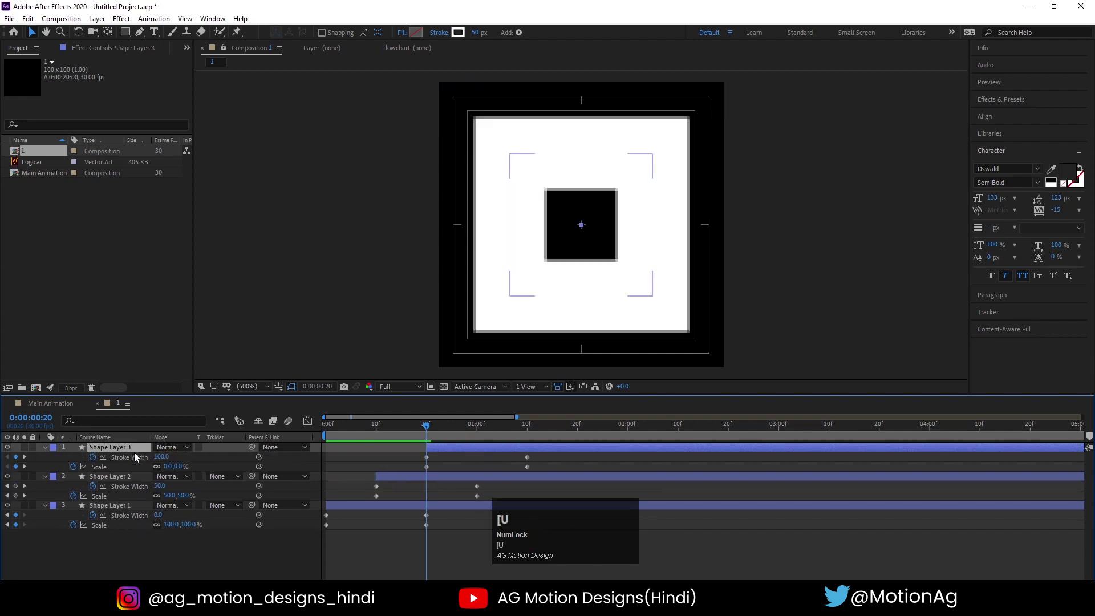
Set Shape Layer 3's first stroke width keyframe to 200 and preview the animation
left_click(158, 457)
key("Return")
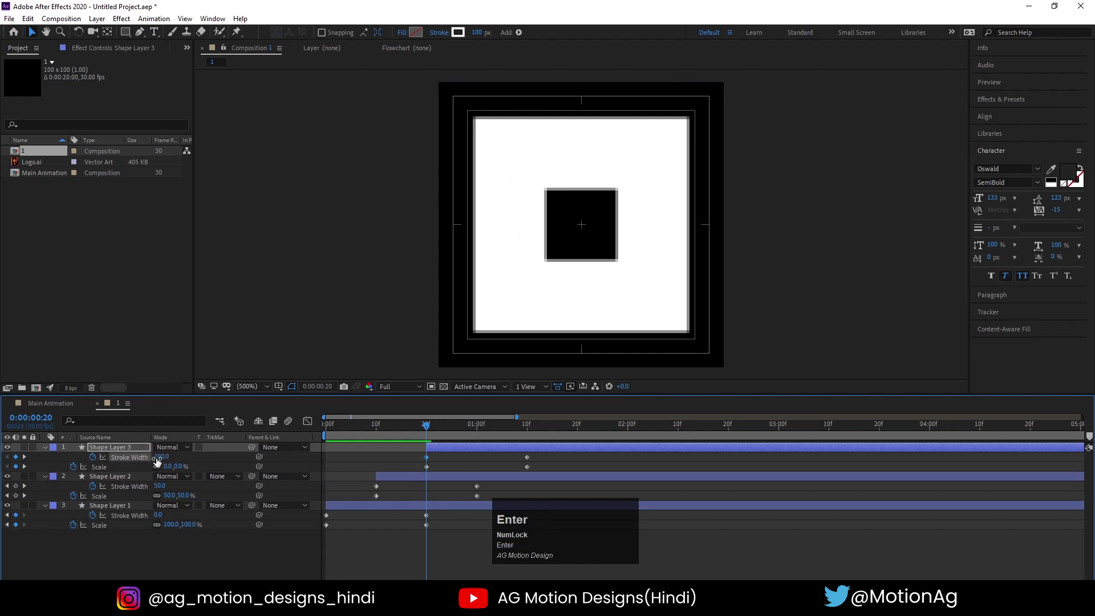
key("space")
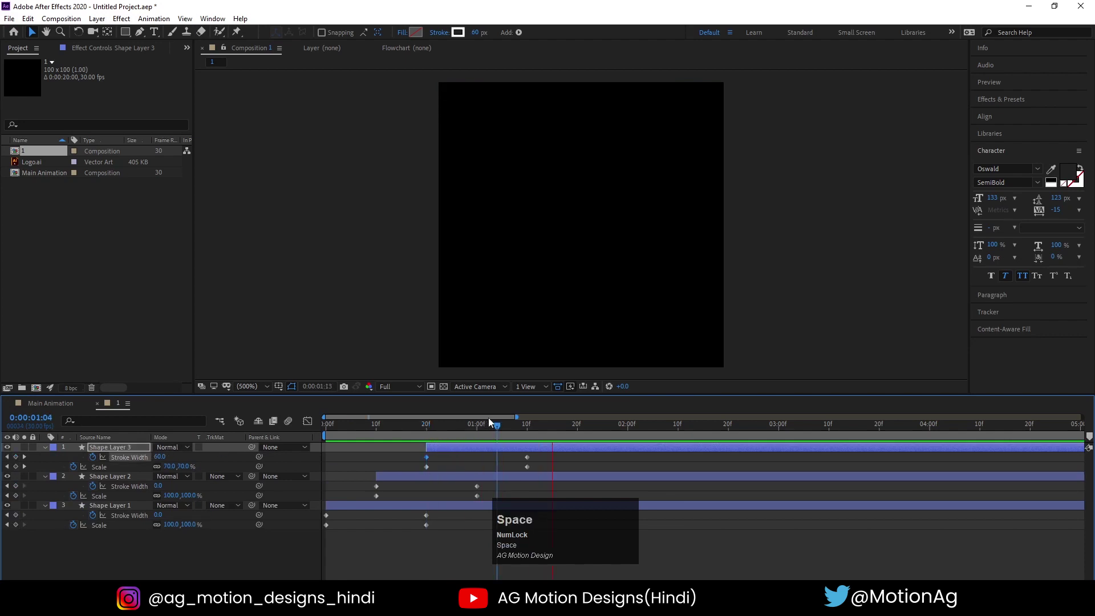
Duplicate Shape Layer 3 and start the copy at 0:00:01:00
left_click(475, 426)
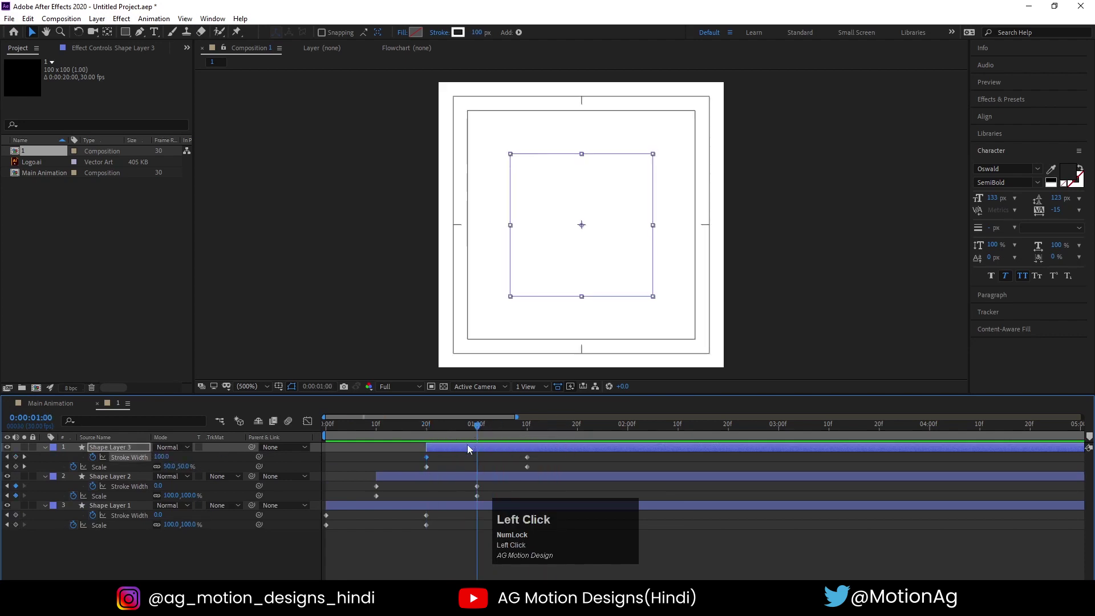
left_click(465, 445)
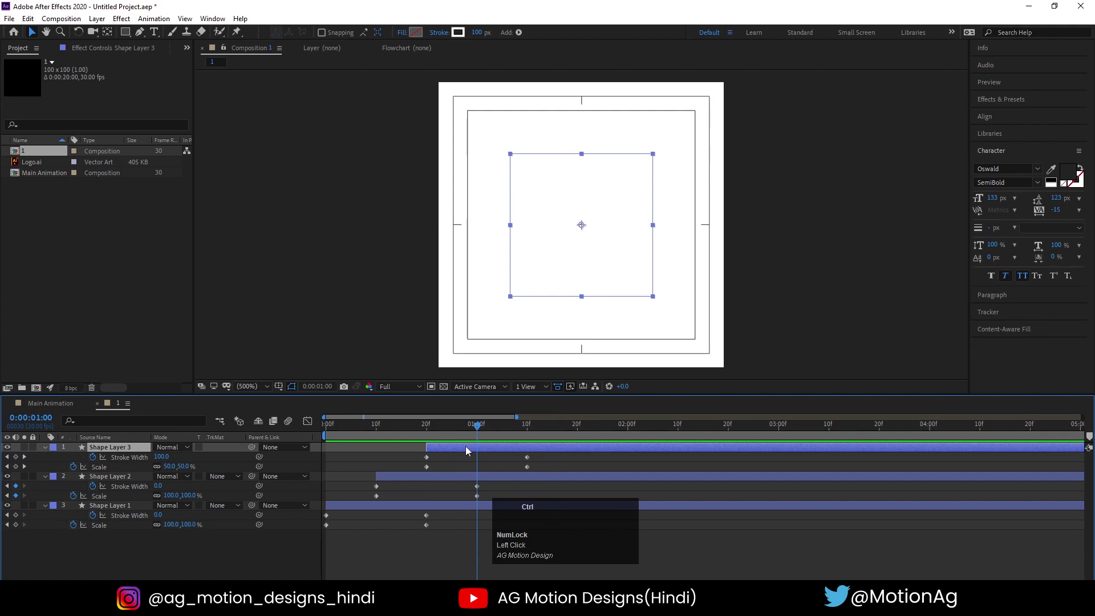
key("ctrl+d")
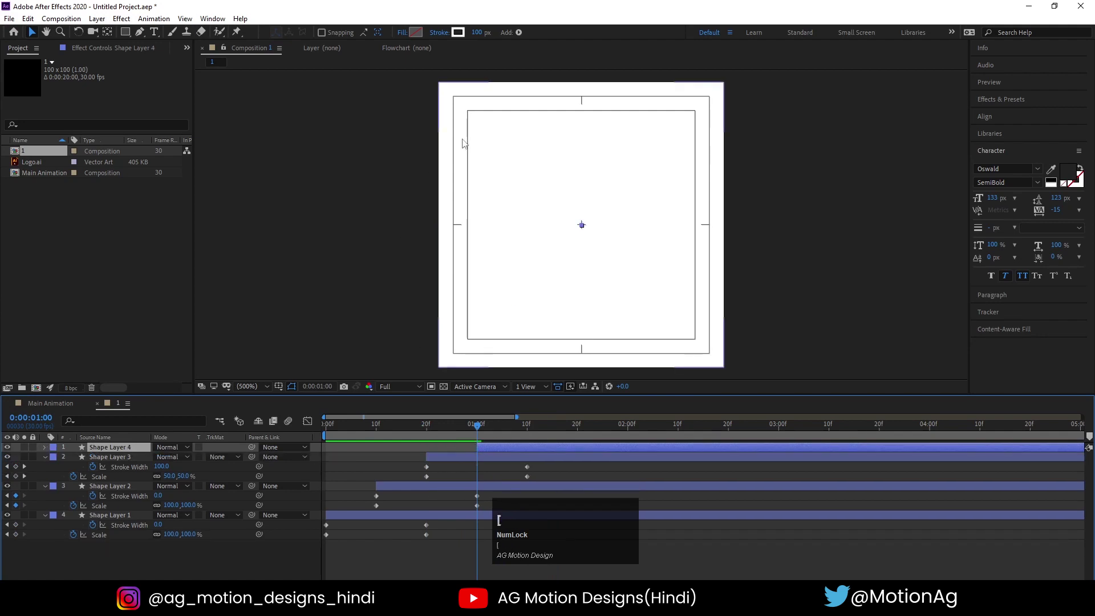
Give Shape Layer 4 a solid white fill and set its stroke to none
left_click(419, 33)
left_click(55, 248)
left_click(289, 193)
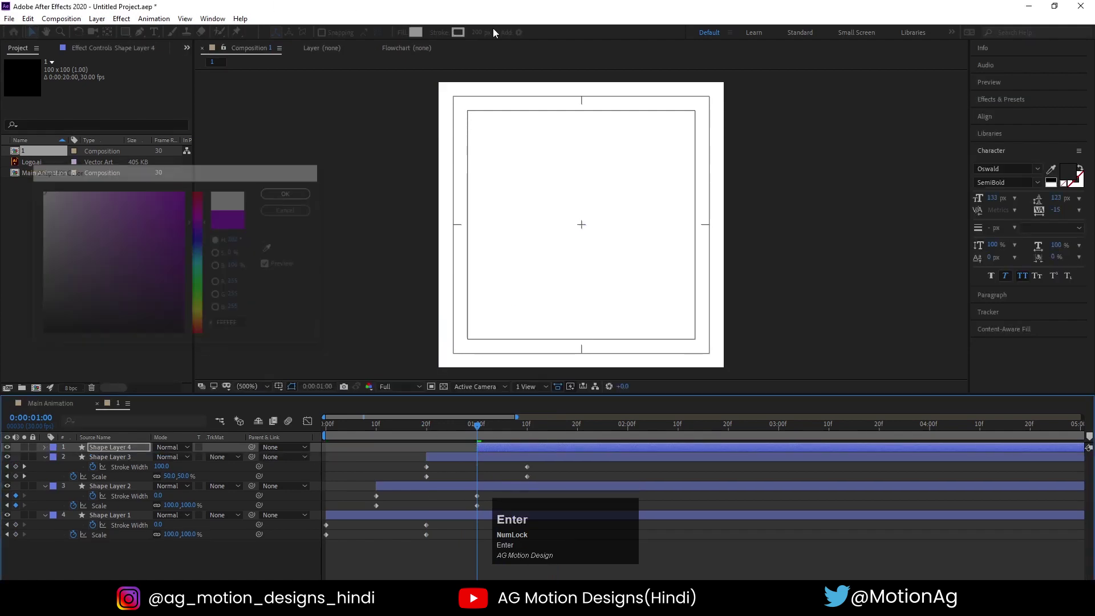
left_click(439, 33)
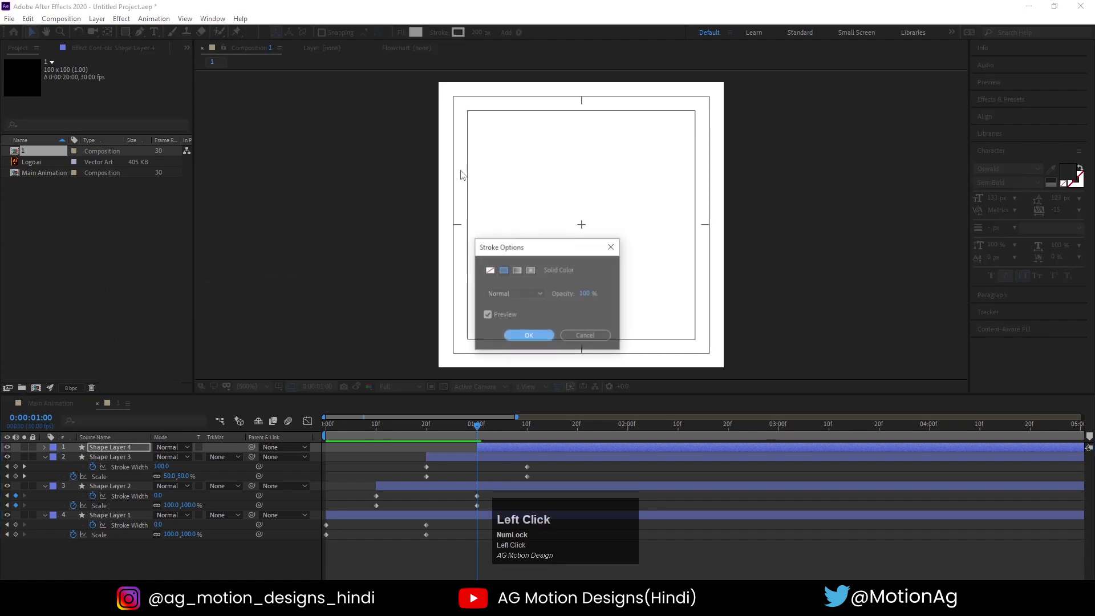
left_click(508, 336)
Show Shape Layer 4's keyframed properties, remove its stroke width keyframes and preview the animation
key("u")
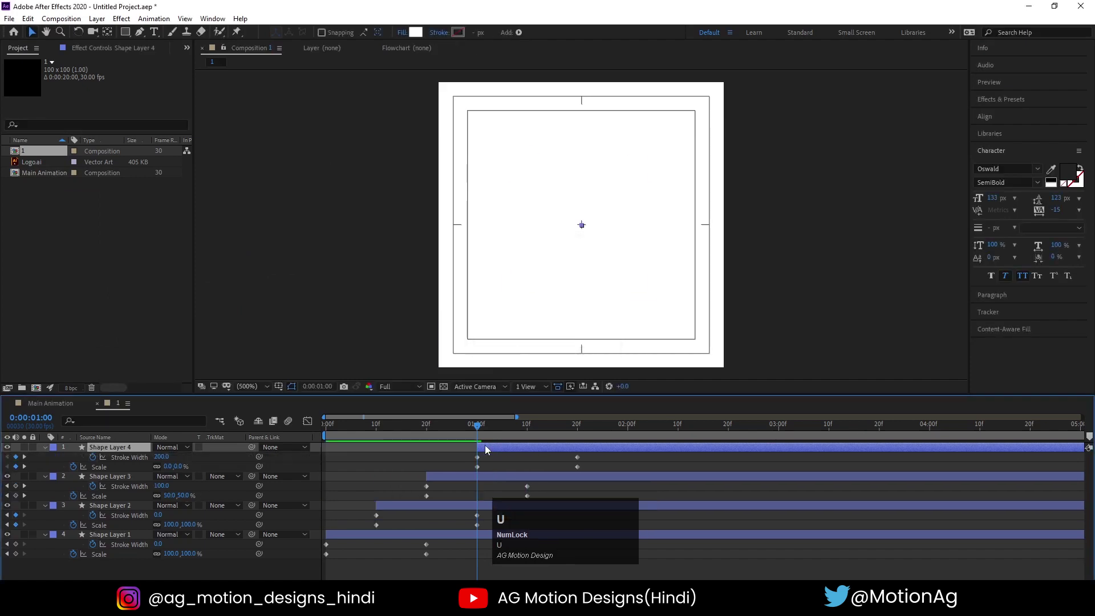
left_click(118, 457)
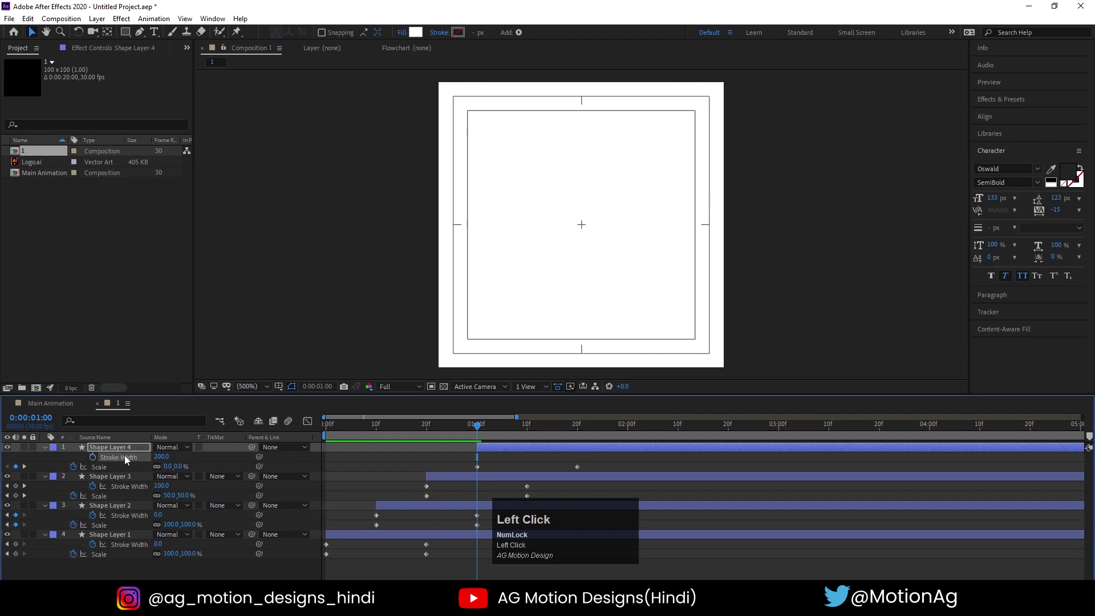
left_click(370, 459)
key("space")
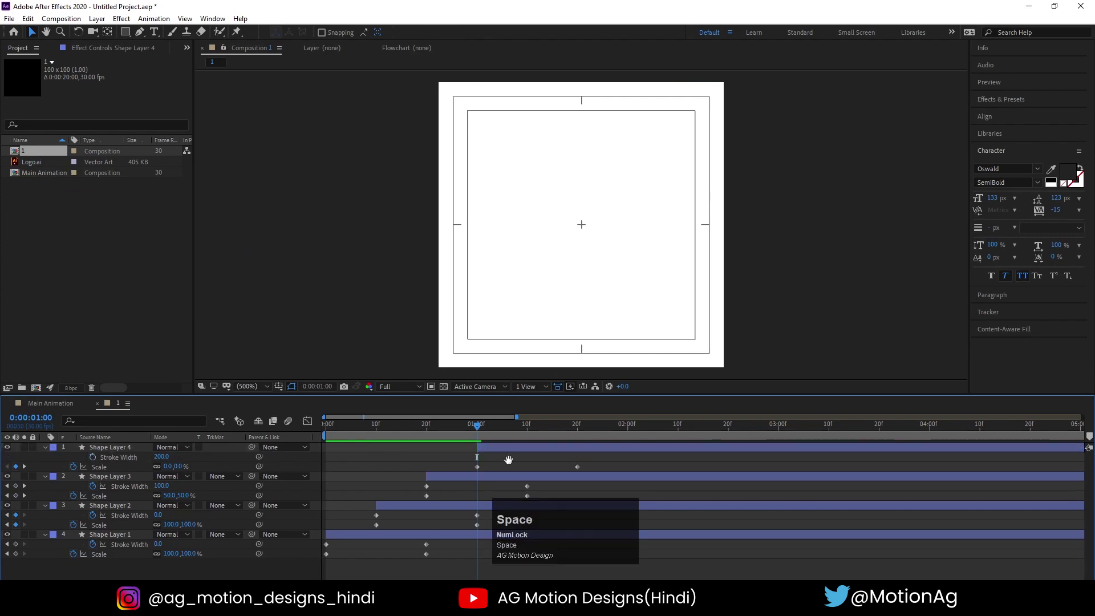
left_click(541, 461)
Apply Easy Ease to all scale and stroke width keyframes of the four shape layers and preview the animation
key("u")
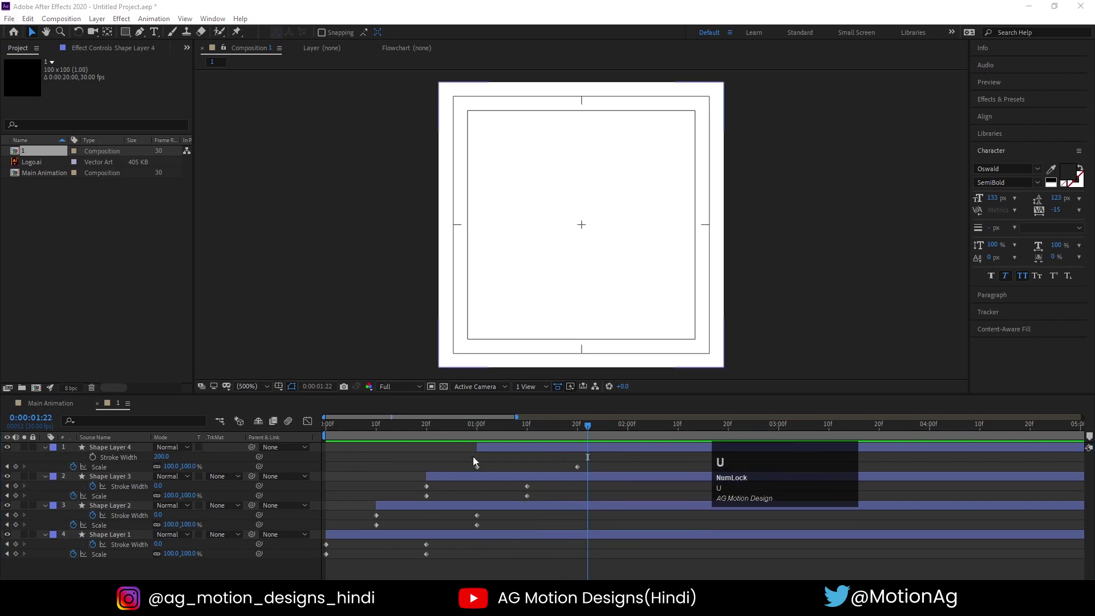
key("u")
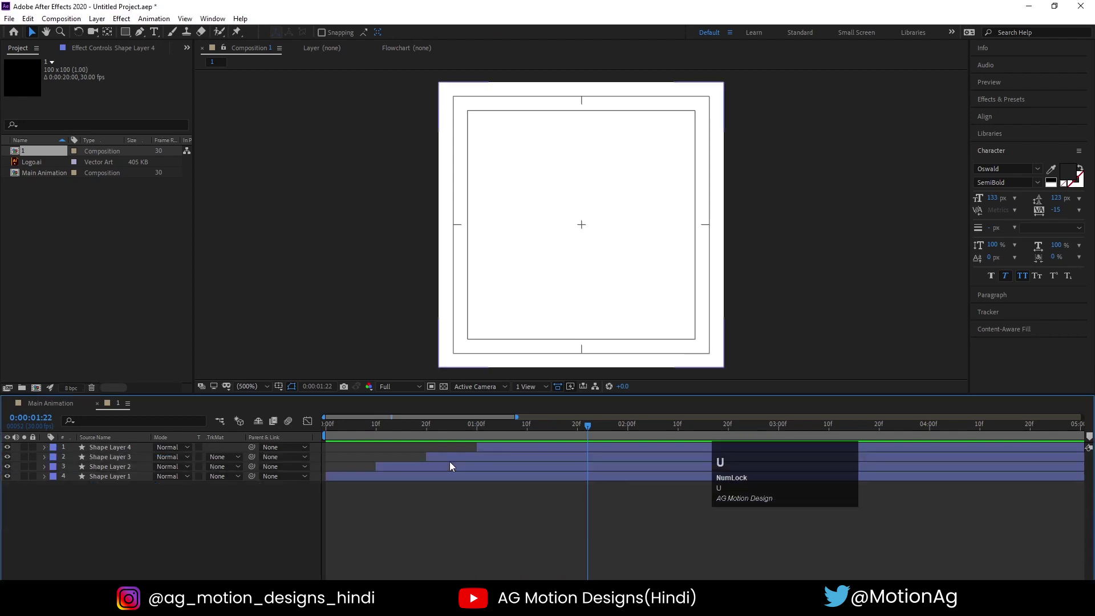
key("u")
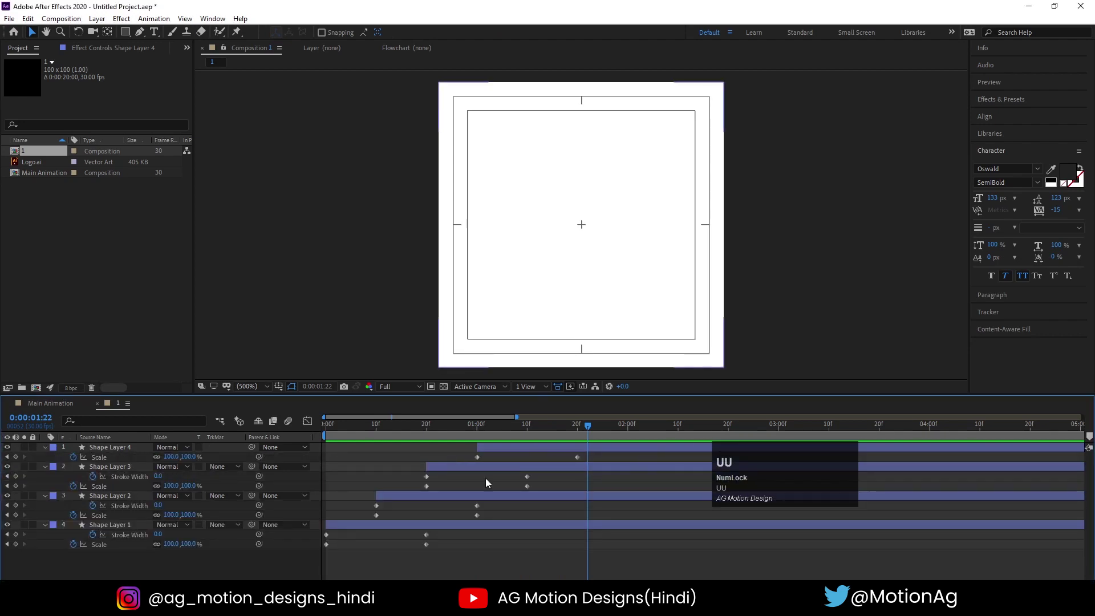
left_click_drag(640, 457, 284, 580)
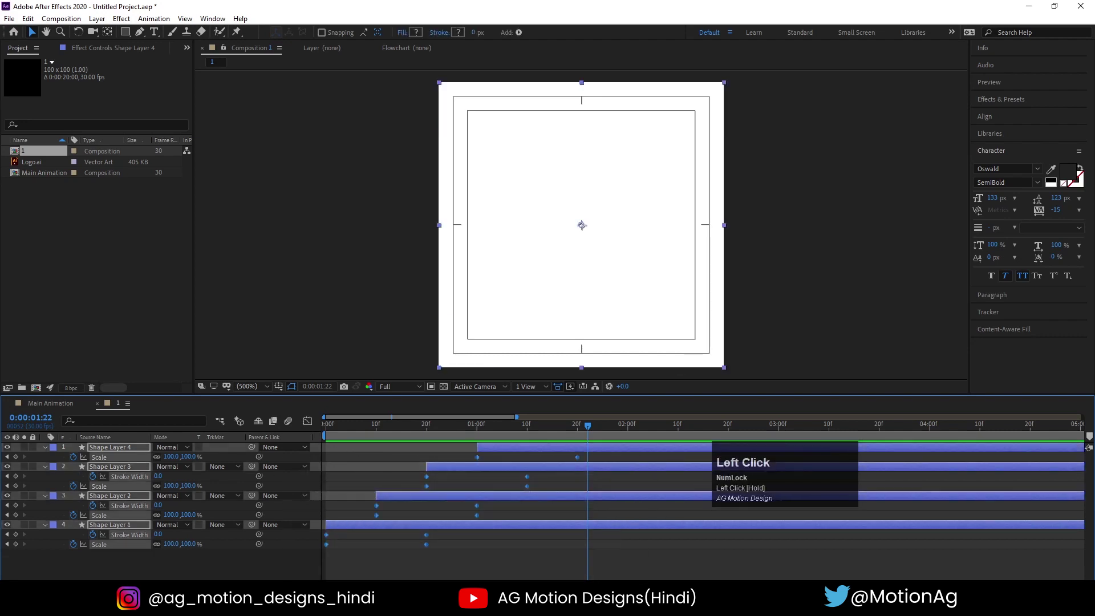
key("F9")
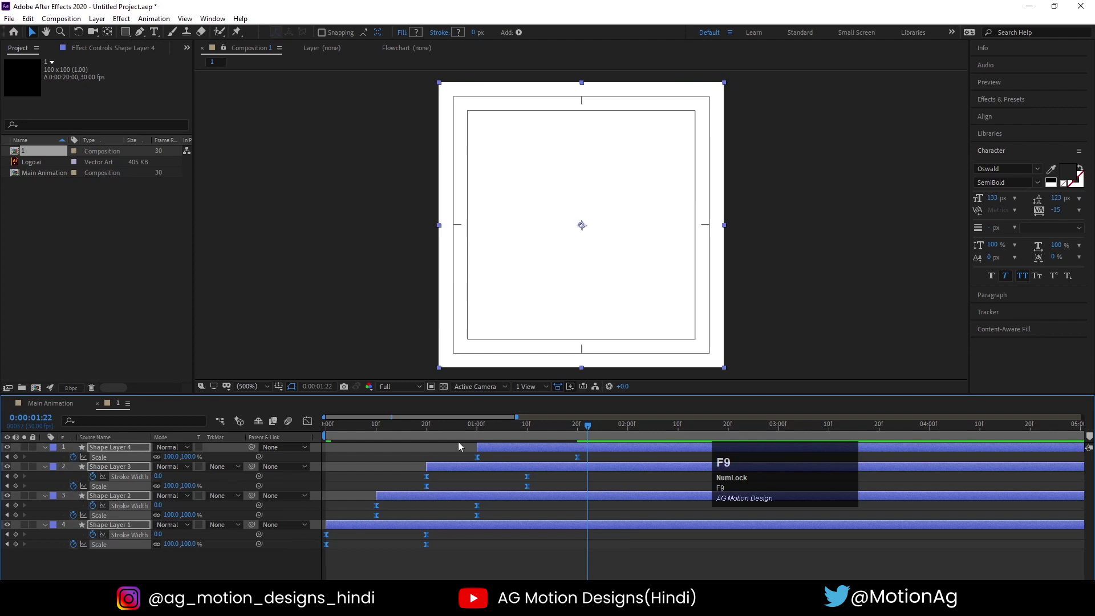
left_click(471, 426)
key("space")
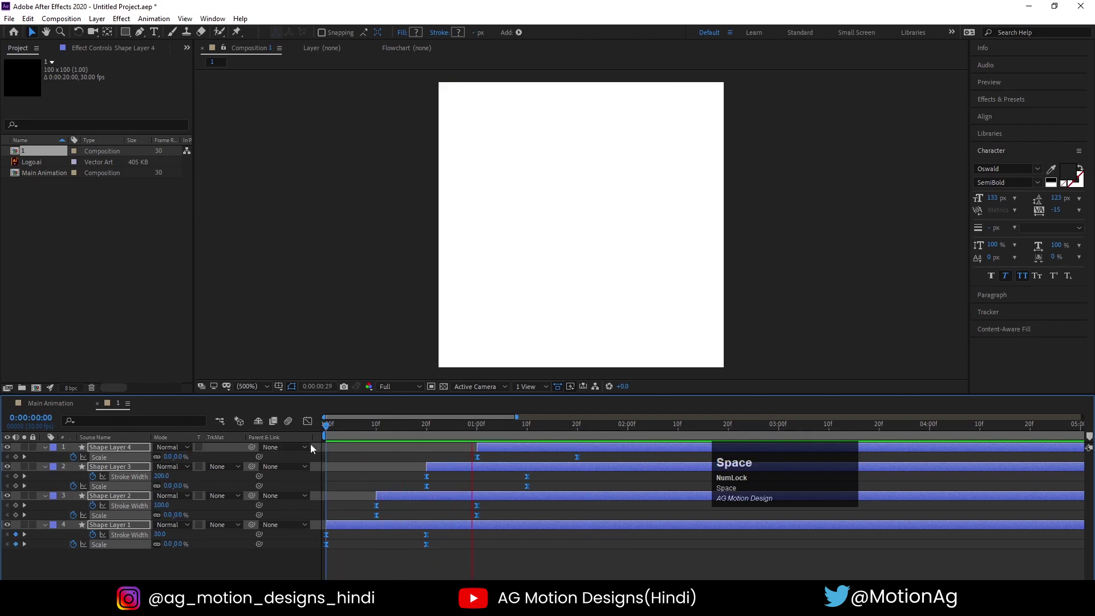
left_click(463, 431)
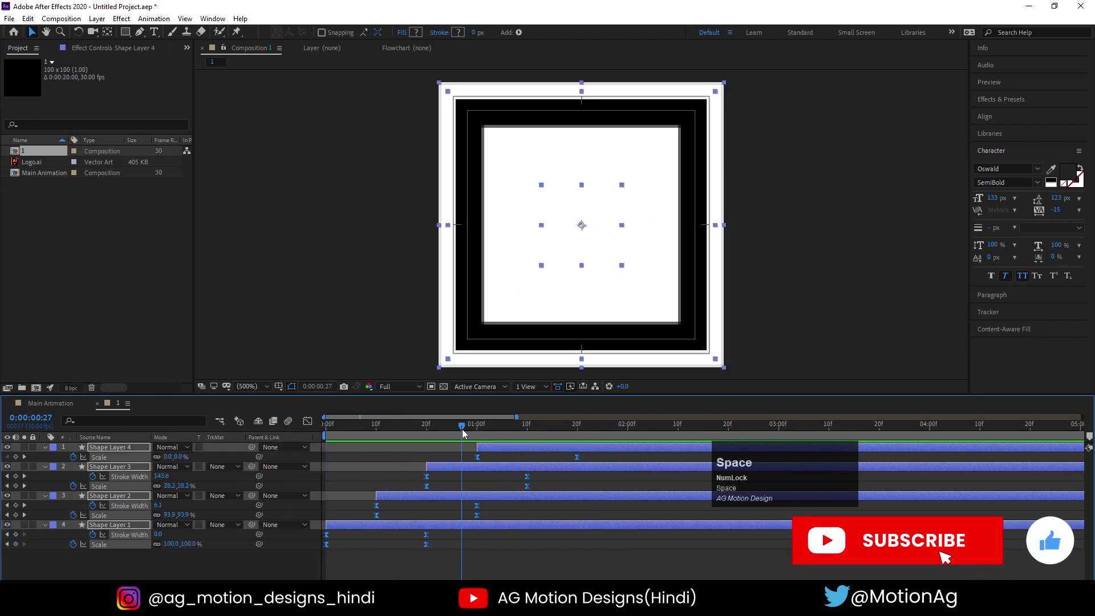
left_click(447, 441)
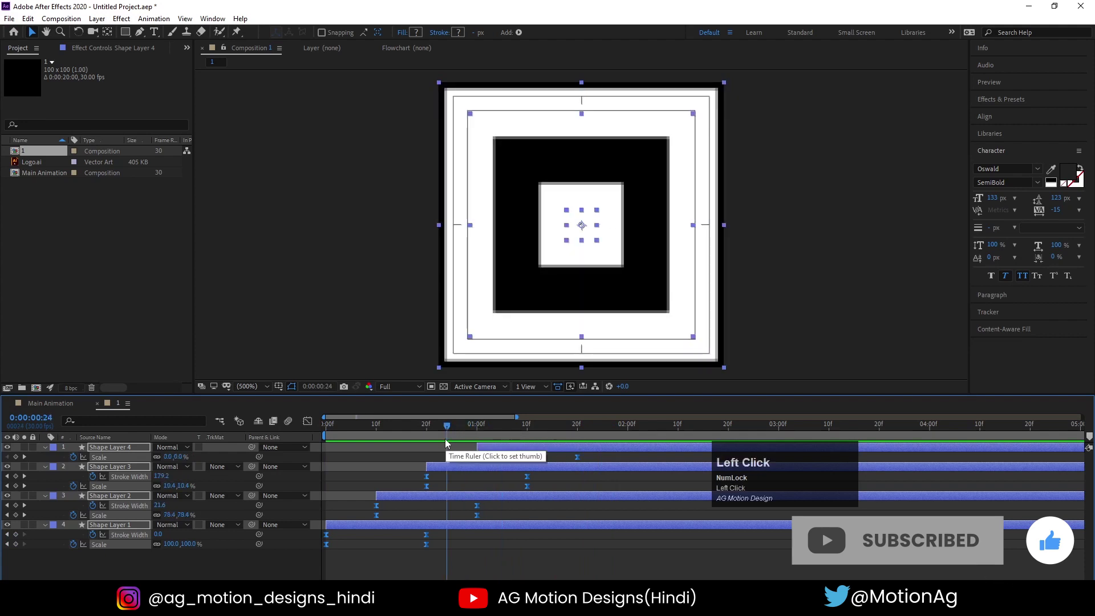
Set Shape Layer 3's first stroke width keyframe at frame 20 to 150 and preview the animation
left_click(416, 447)
left_click(449, 464)
key("j")
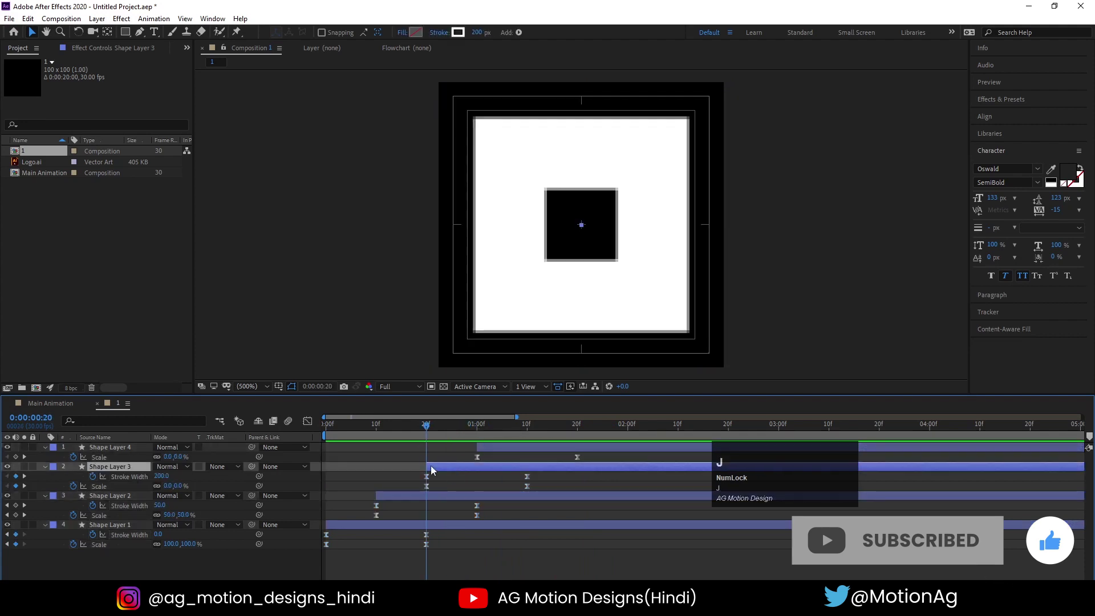
left_click(161, 476)
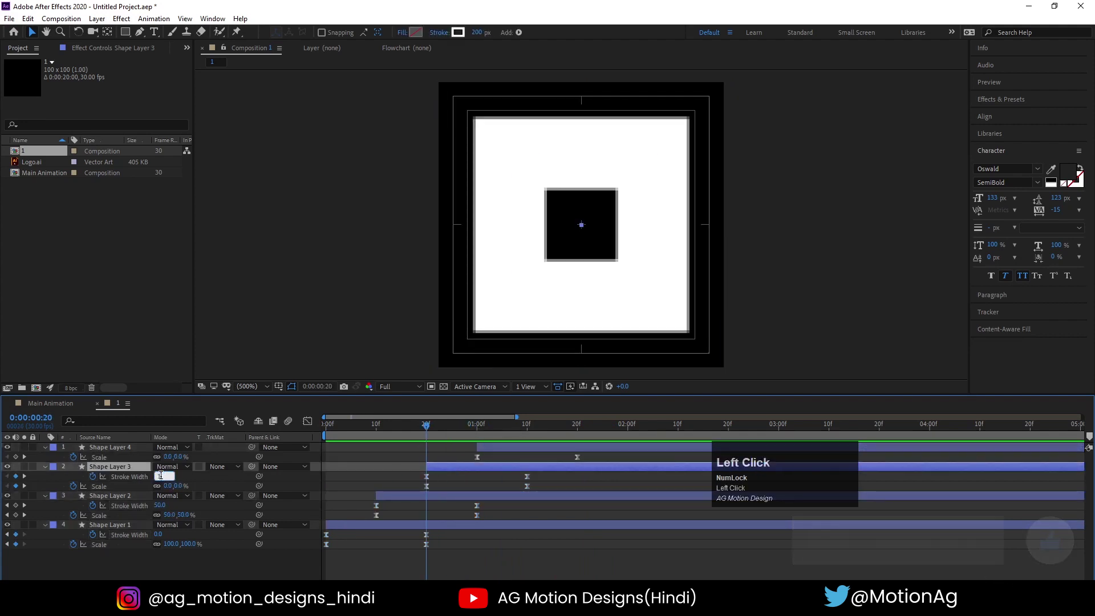
type("150")
key("Return")
key("space")
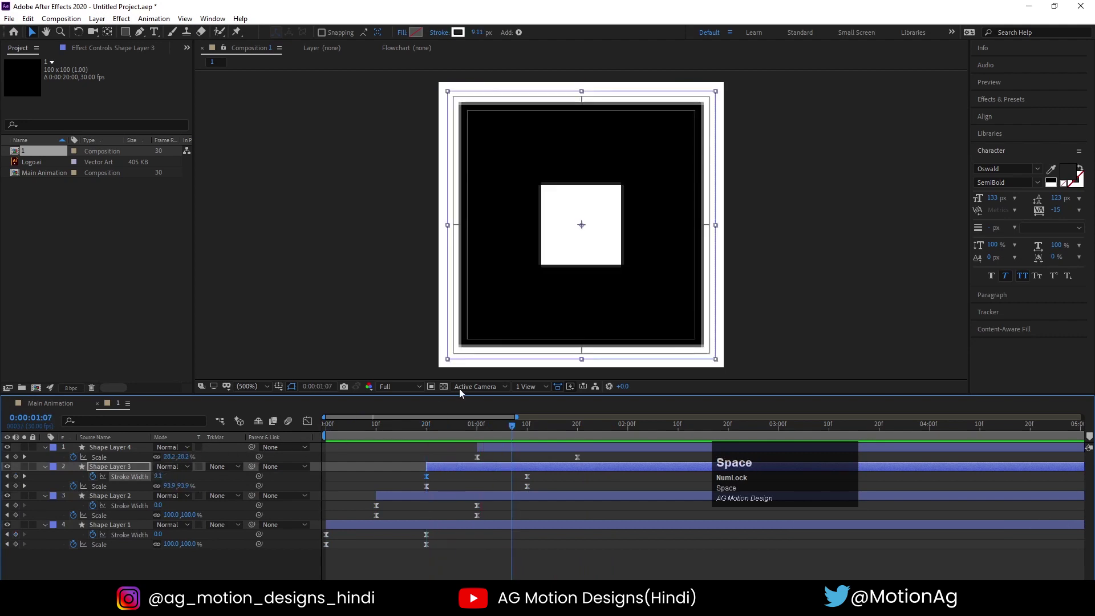
Set Shape Layer 3's first stroke width keyframe at frame 20 to 120 and preview the animation
left_click_drag(435, 431, 382, 436)
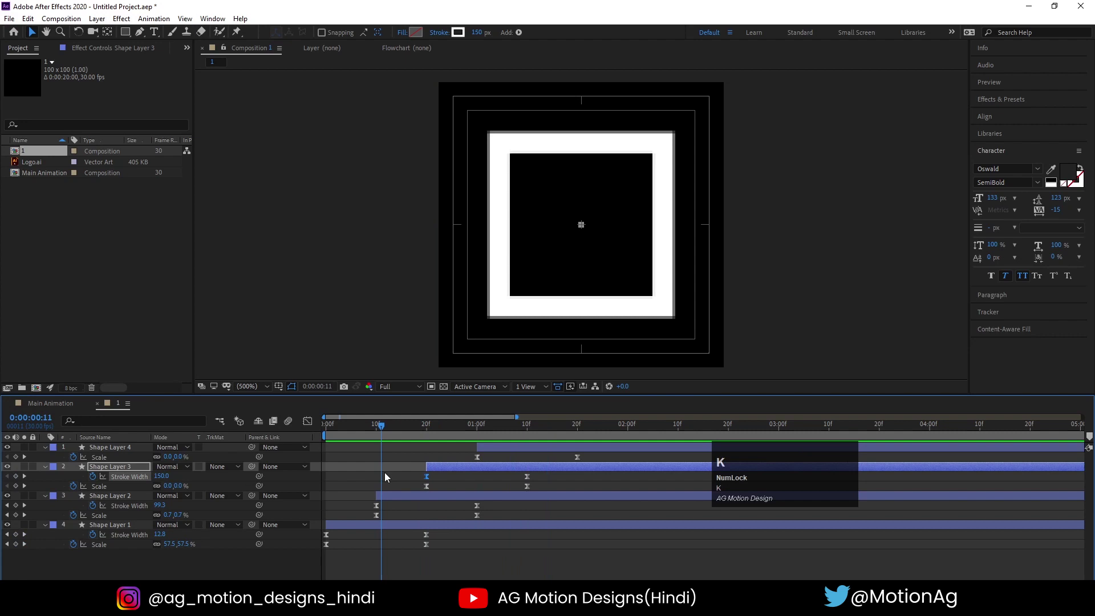
key("k")
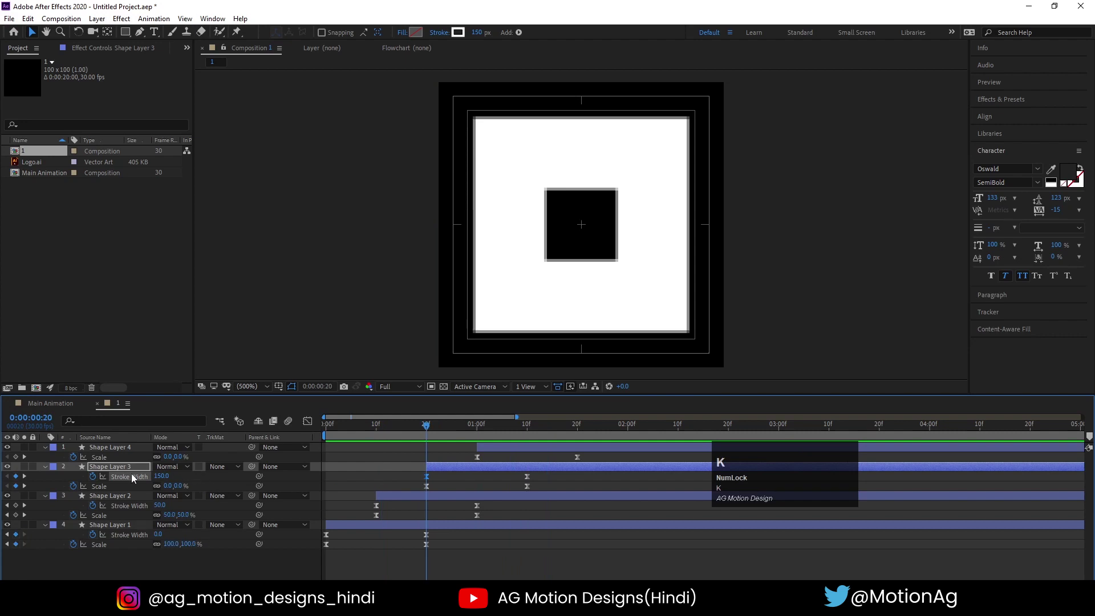
left_click(160, 477)
type("0")
key("Return")
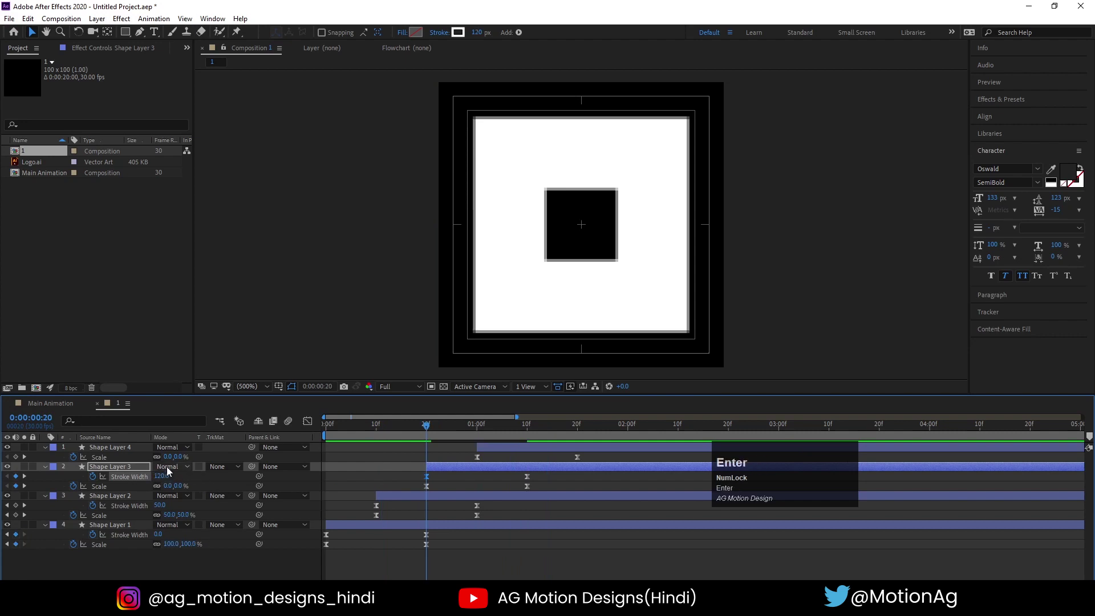
key("space")
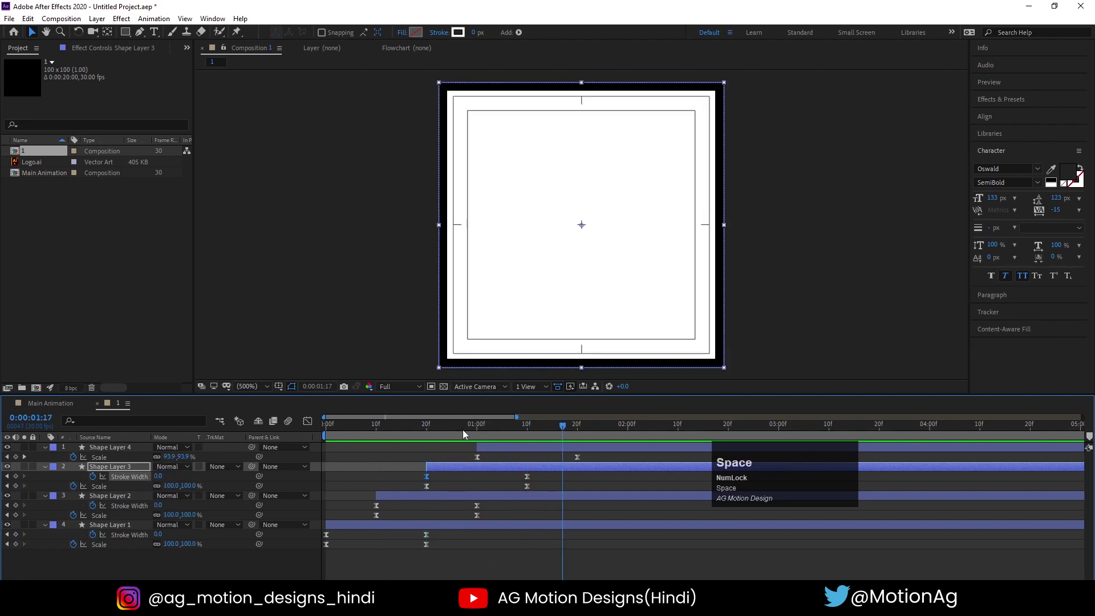
left_click(295, 436)
Select all keyframes of the four shape layers and show their speed graph in the graph editor
left_click_drag(627, 455, 283, 569)
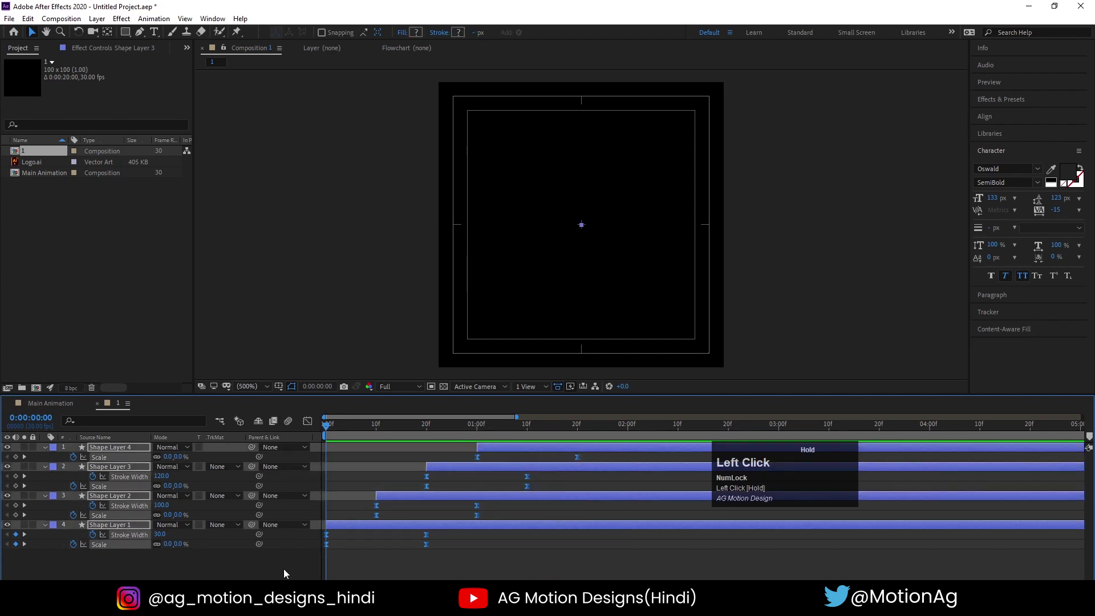
left_click(309, 425)
left_click_drag(628, 478, 327, 531)
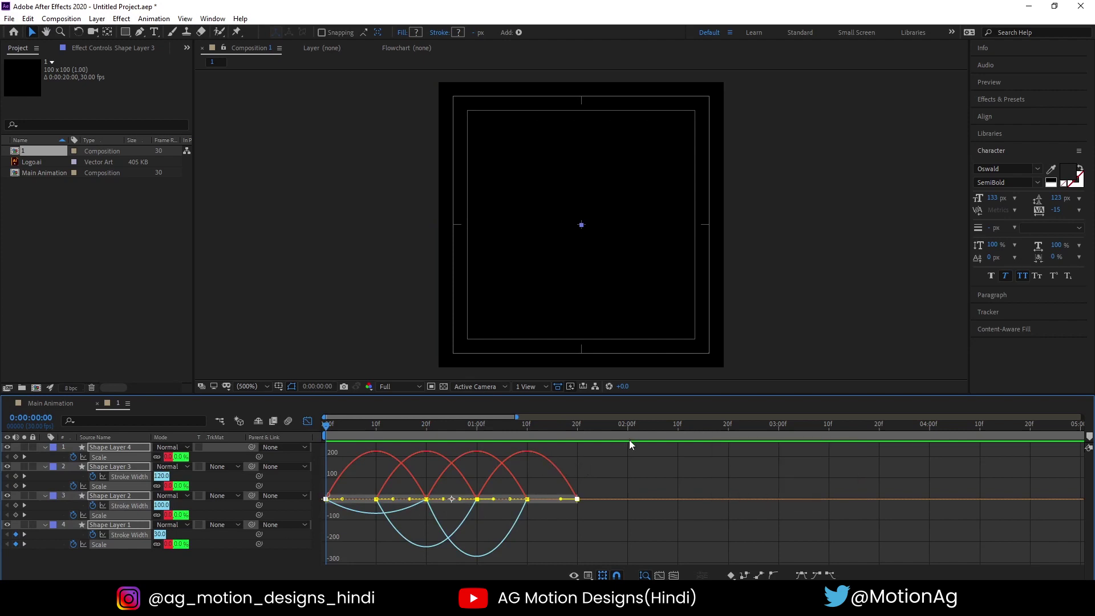
right_click(605, 467)
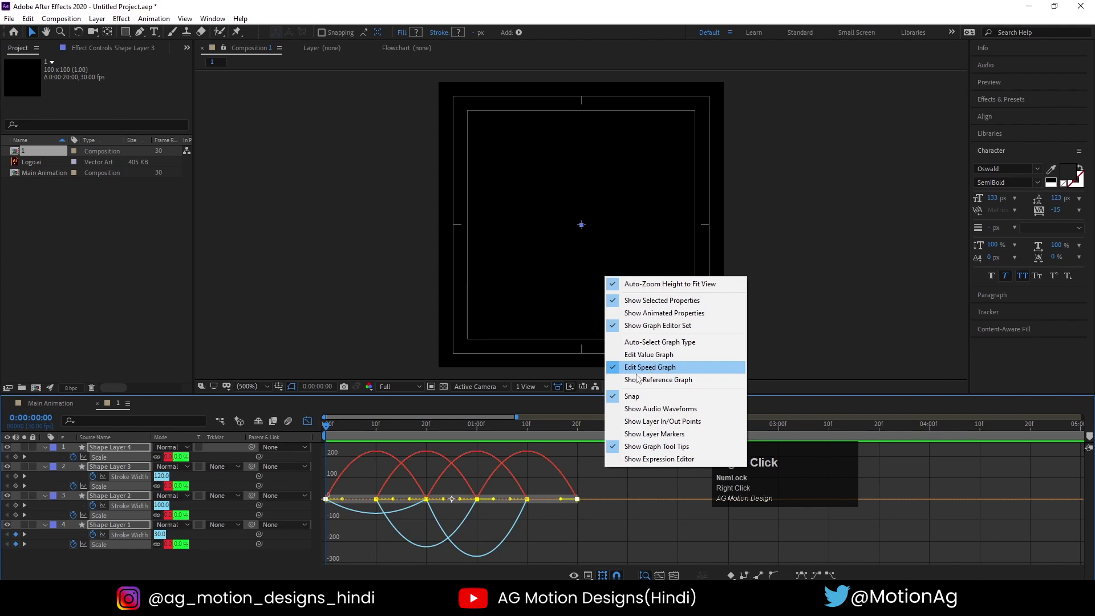
left_click(608, 489)
left_click_drag(608, 492, 316, 512)
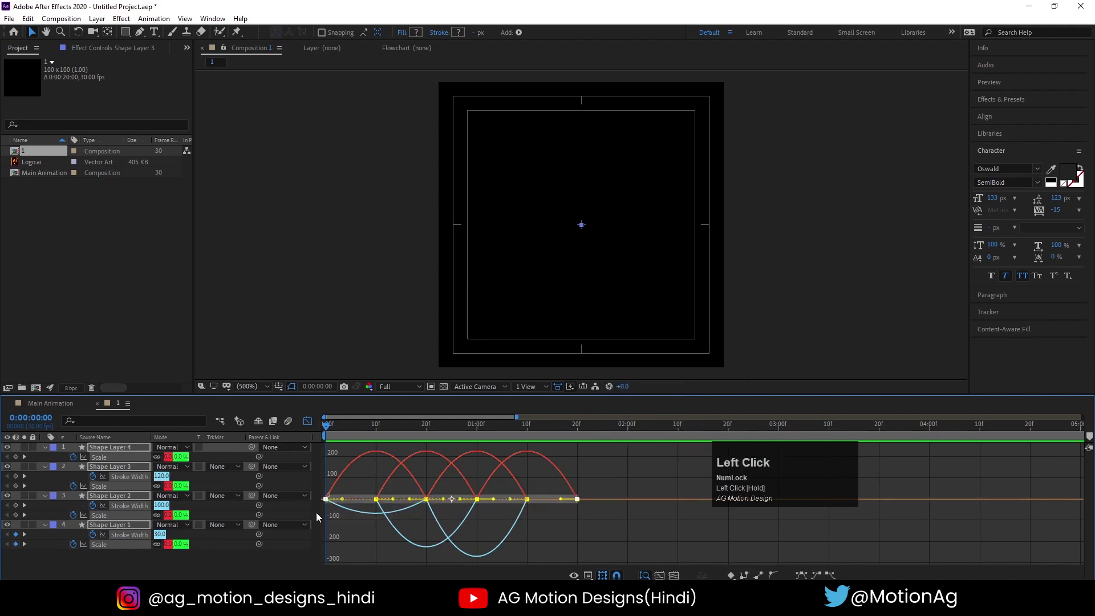
Lengthen the keyframes' ease handles into steep speed peaks slightly before mid-transition, leave the graph editor and preview the animation
left_click_drag(560, 499, 512, 503)
key("space")
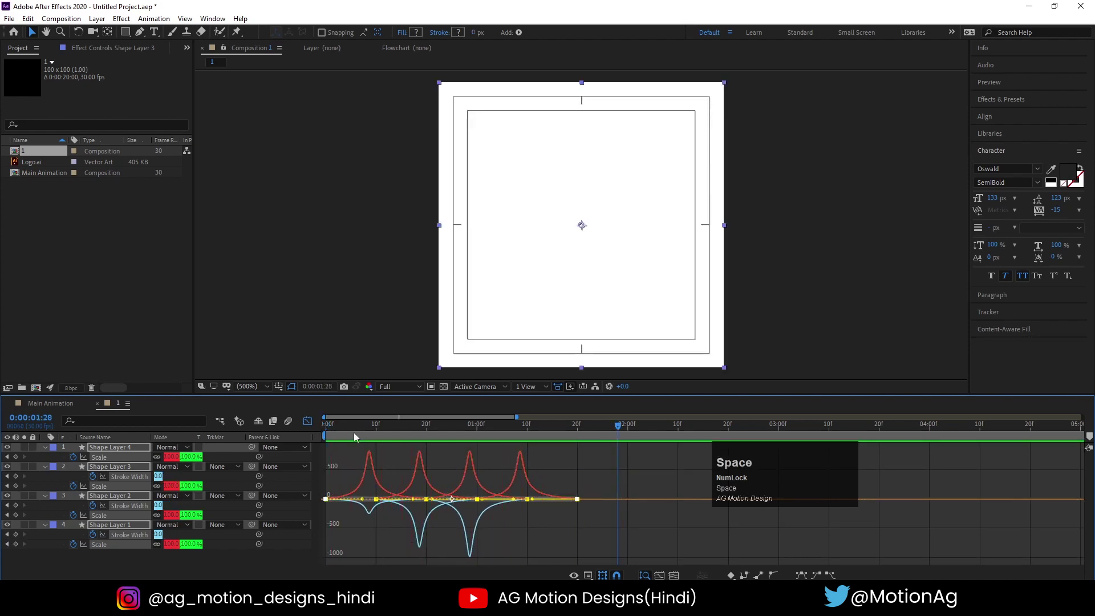
left_click(309, 421)
key("space")
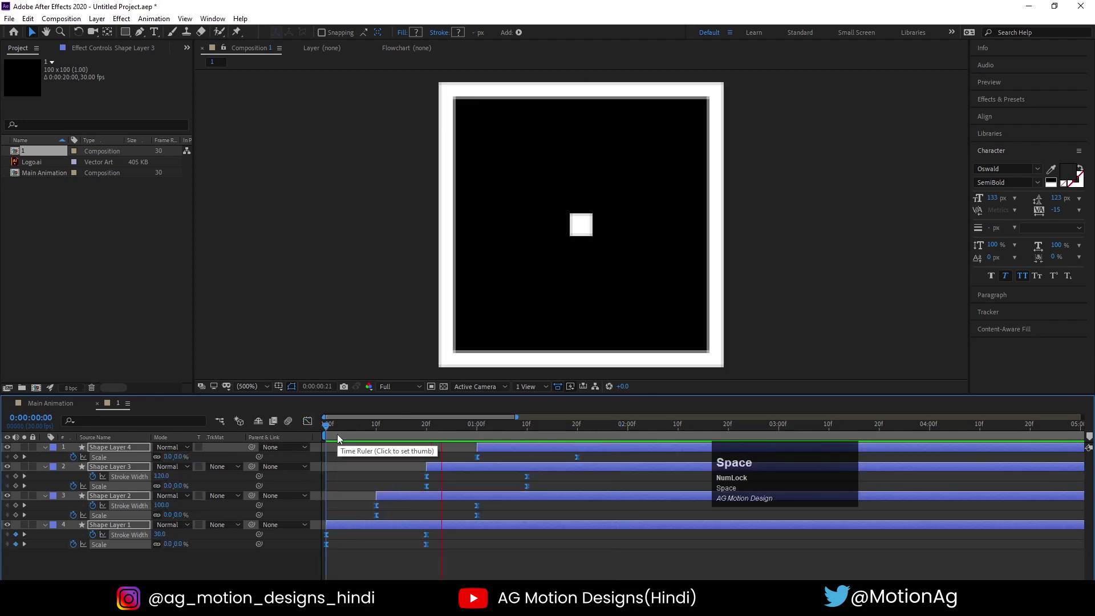
Place composition 1 above Logo.ai in the Main Animation composition and hide the logo layer
left_click(44, 403)
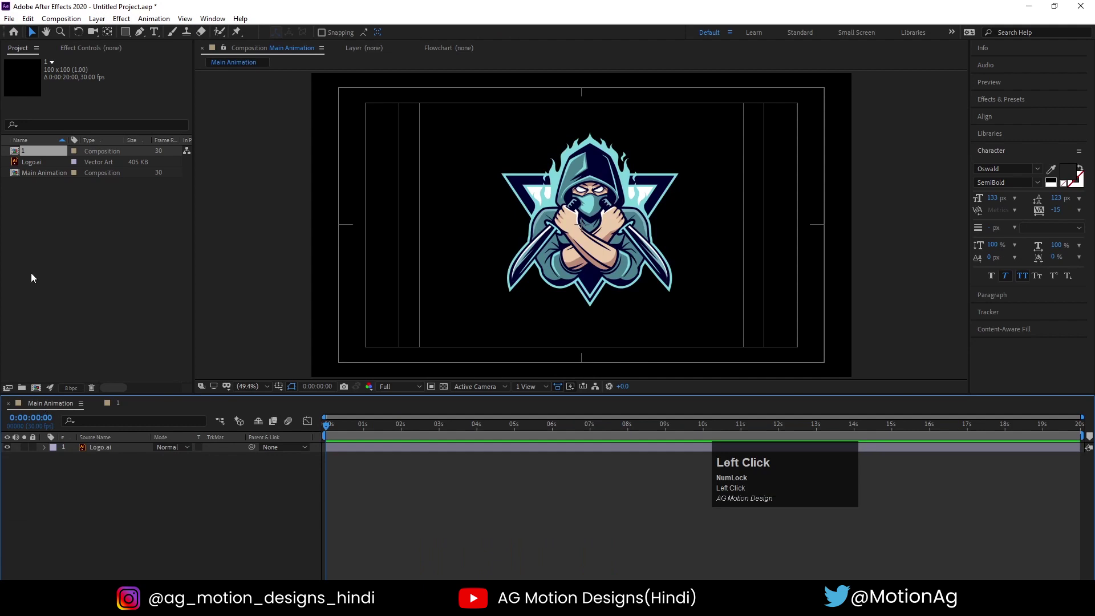
left_click_drag(20, 152, 102, 384)
left_click(64, 217)
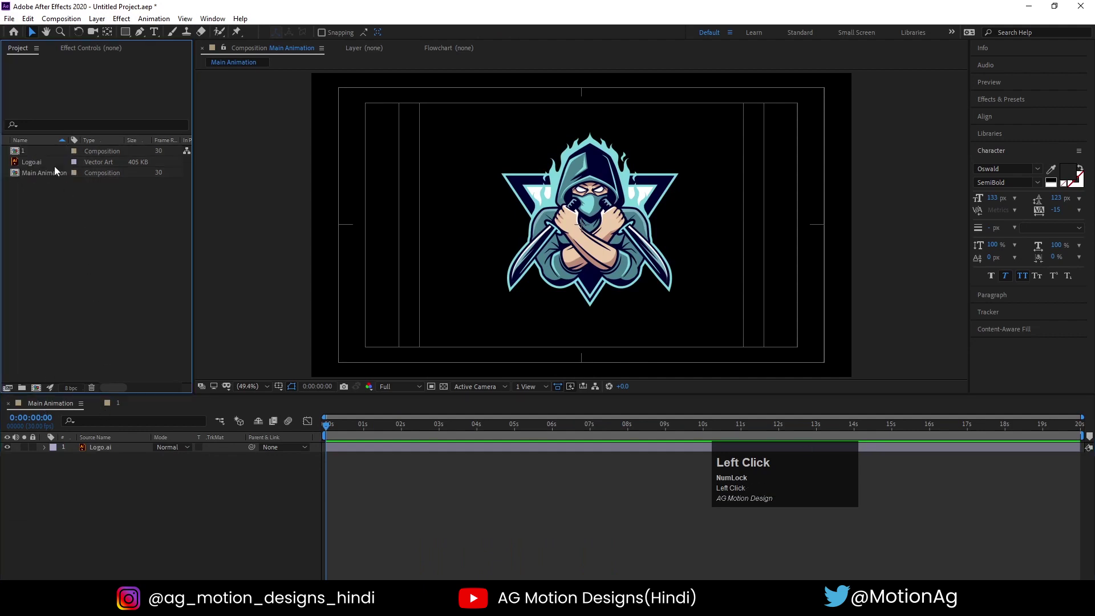
left_click(35, 142)
left_click(35, 149)
left_click_drag(26, 171, 108, 448)
left_click(8, 456)
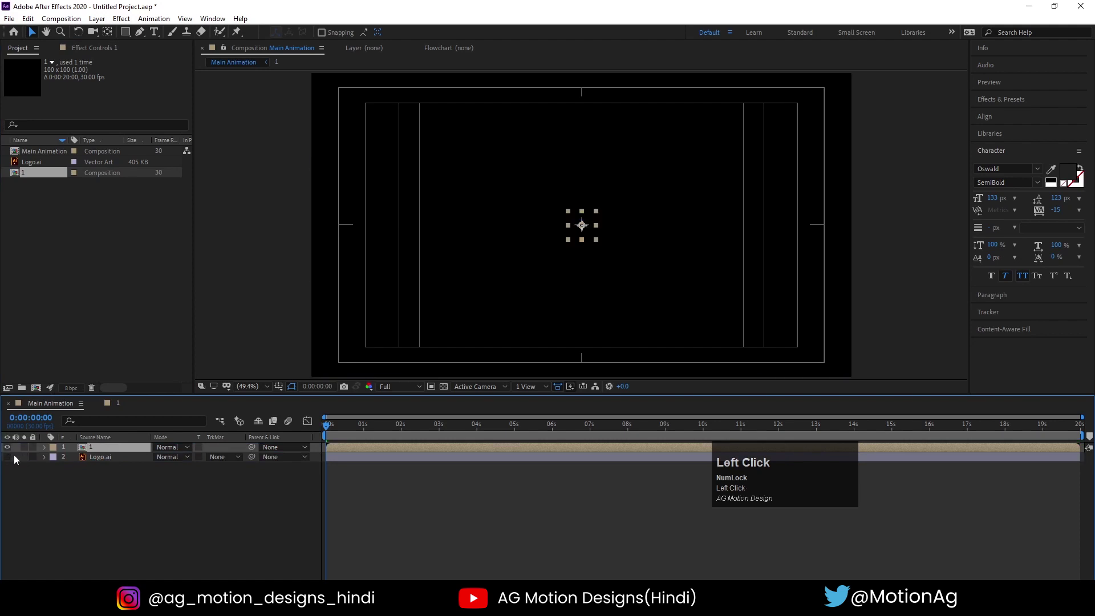
Preview the Main Animation composition and return to its first frame
key("space")
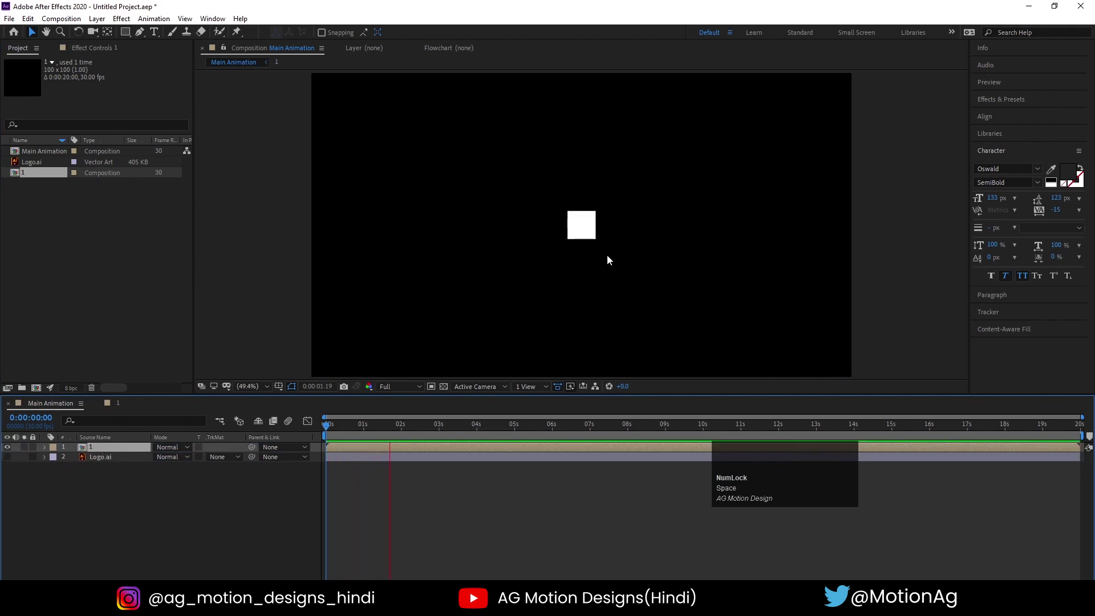
key("space")
left_click(326, 436)
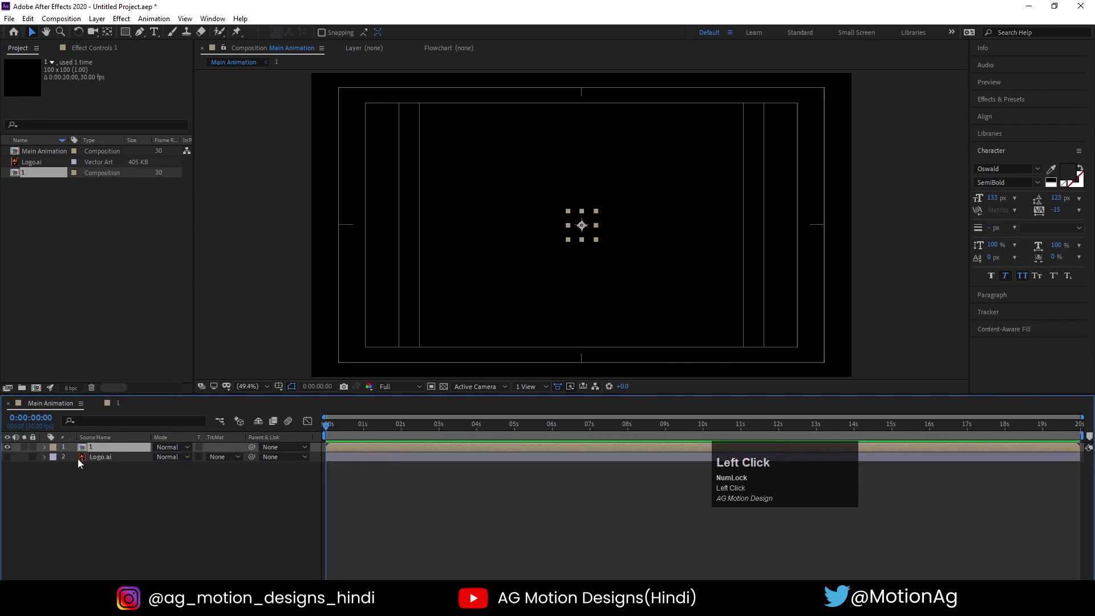
Scale the composition 1 layer down to 20% and preview the animation
key("s")
left_click(171, 456)
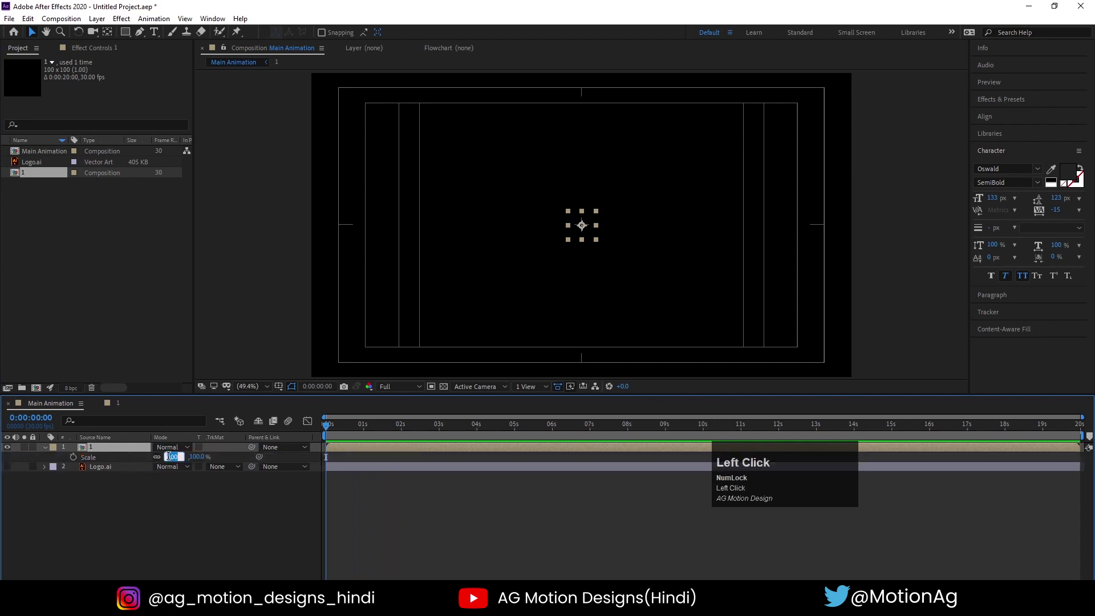
key("Return")
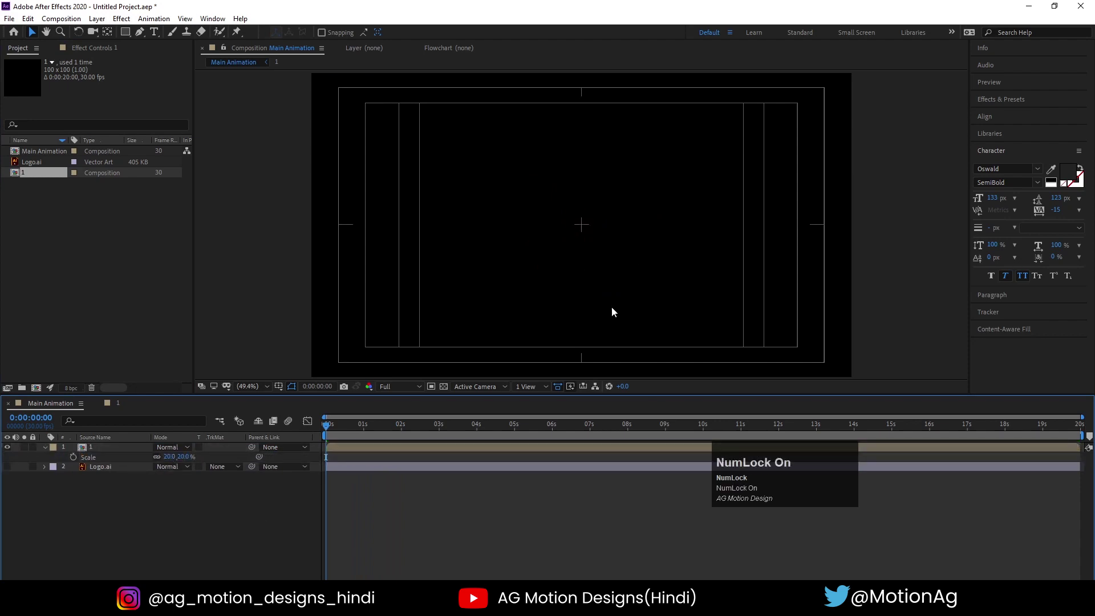
key("space")
key("space")
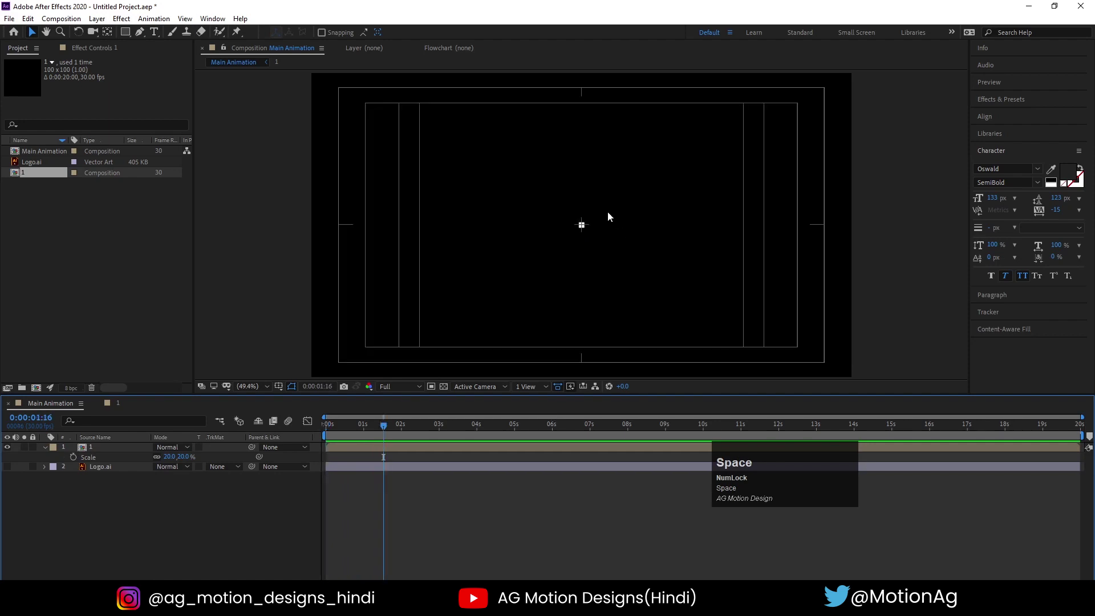
Duplicate the composition 1 layer and snap the copy directly to the original square's right edge, at position 980, 540
left_click(105, 447)
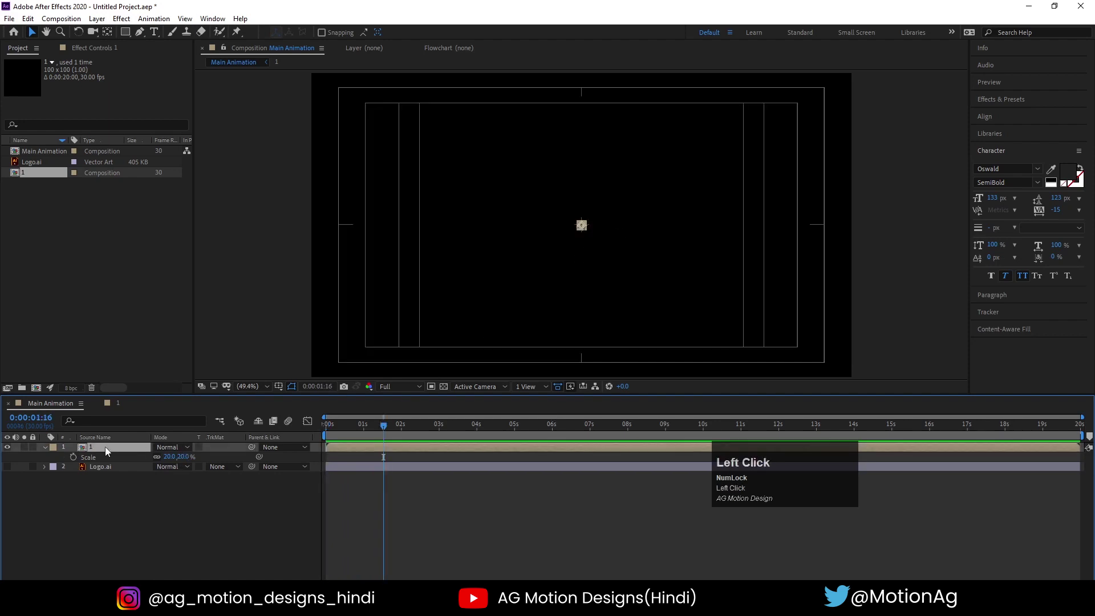
key("p")
scroll(569, 234, "up", 7)
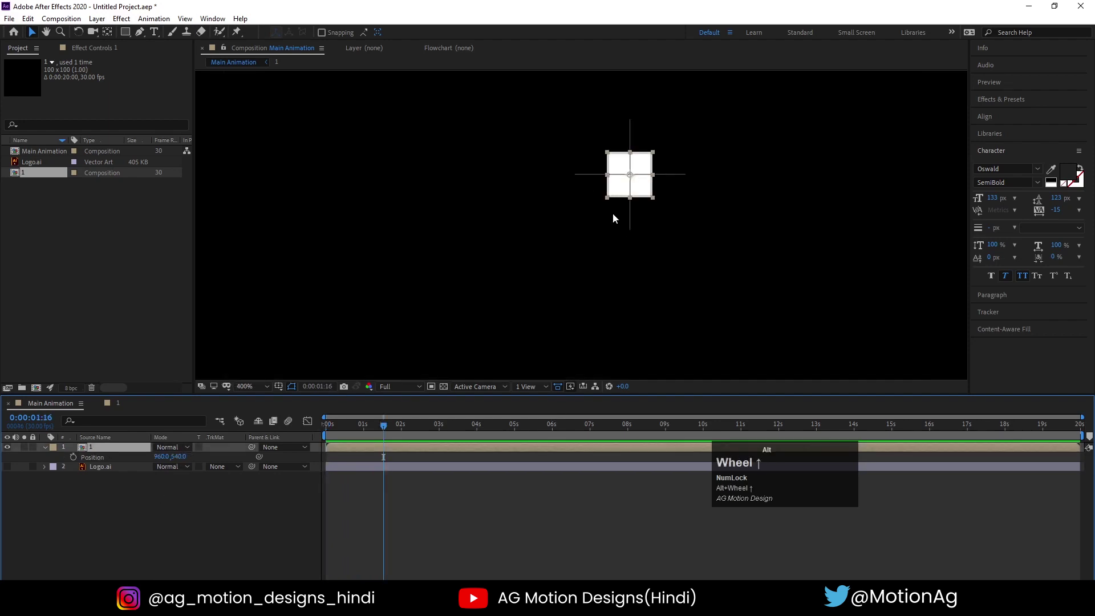
left_click_drag(681, 176, 521, 296)
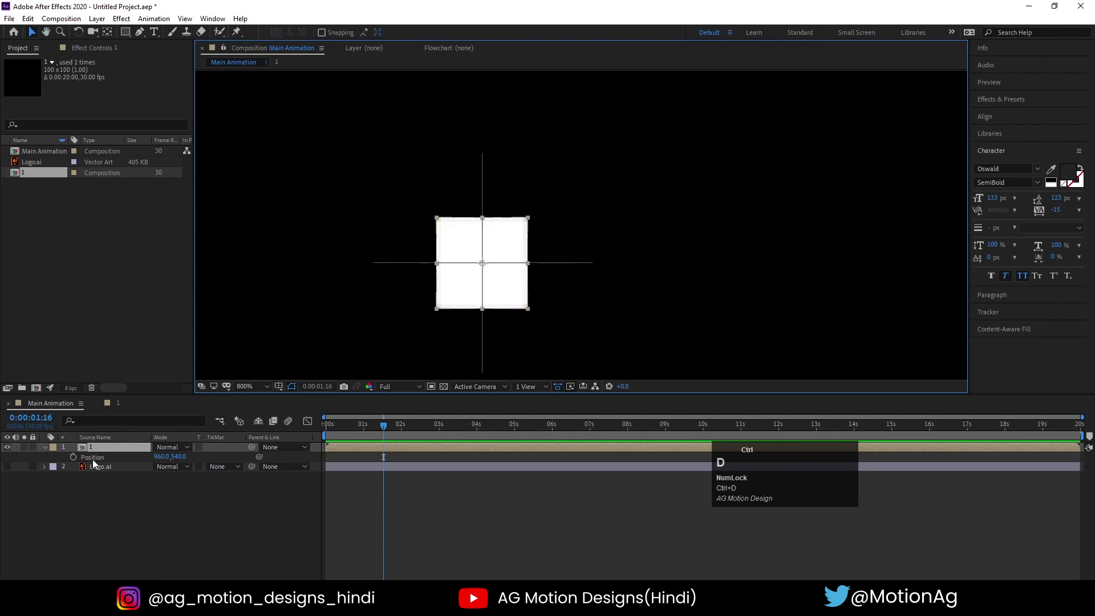
key("ctrl+d")
key("p")
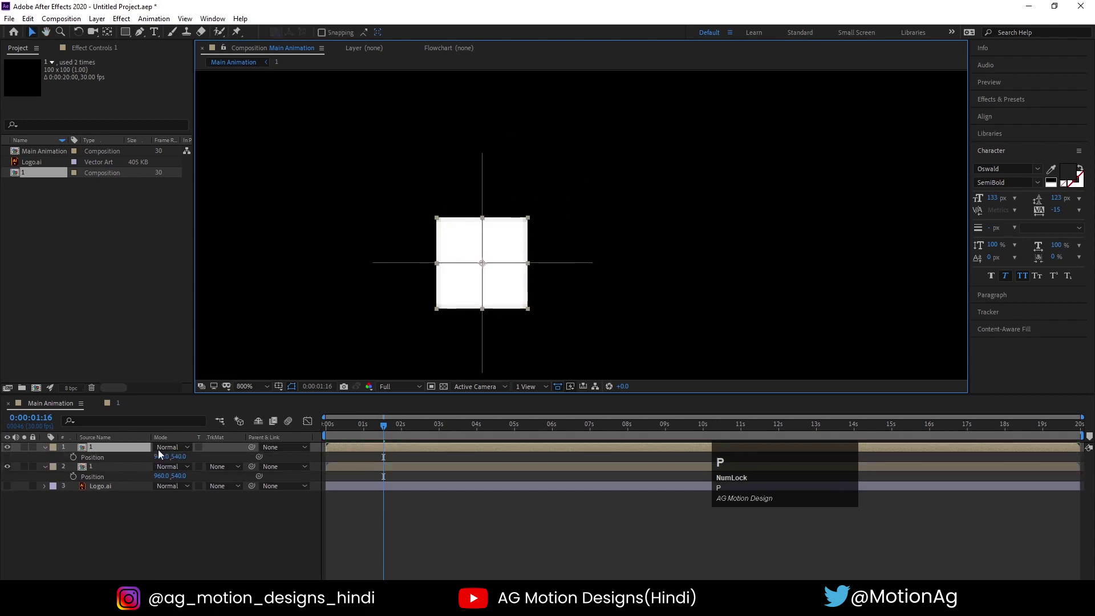
left_click_drag(440, 280, 550, 273)
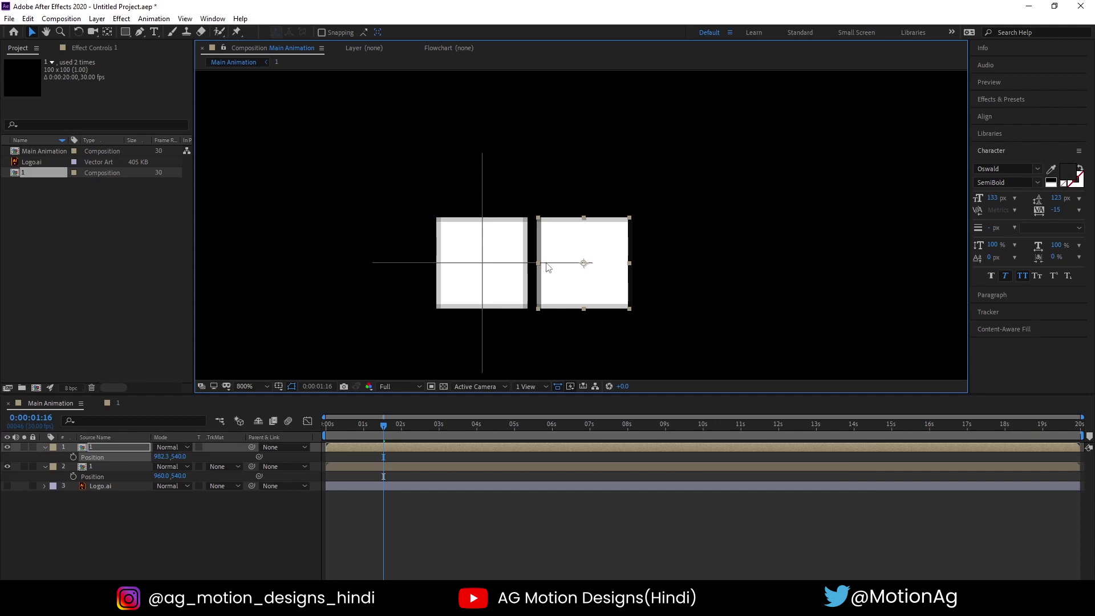
left_click_drag(548, 267, 543, 268)
scroll(524, 315, "down", 4)
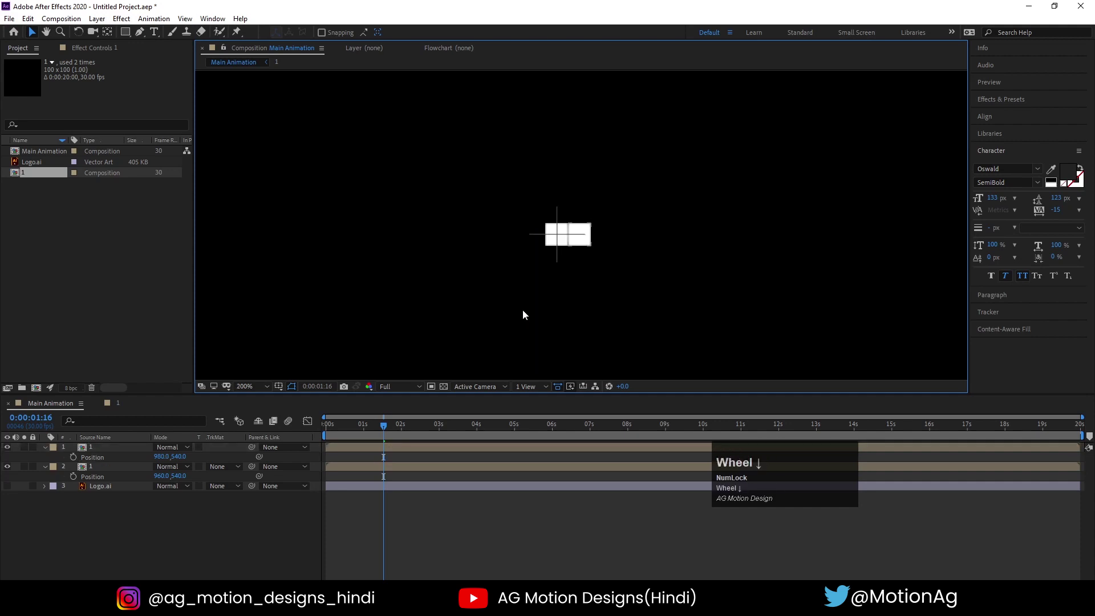
Duplicate both square layers and snap the copies to the right end, extending the row to four squares
left_click(263, 388)
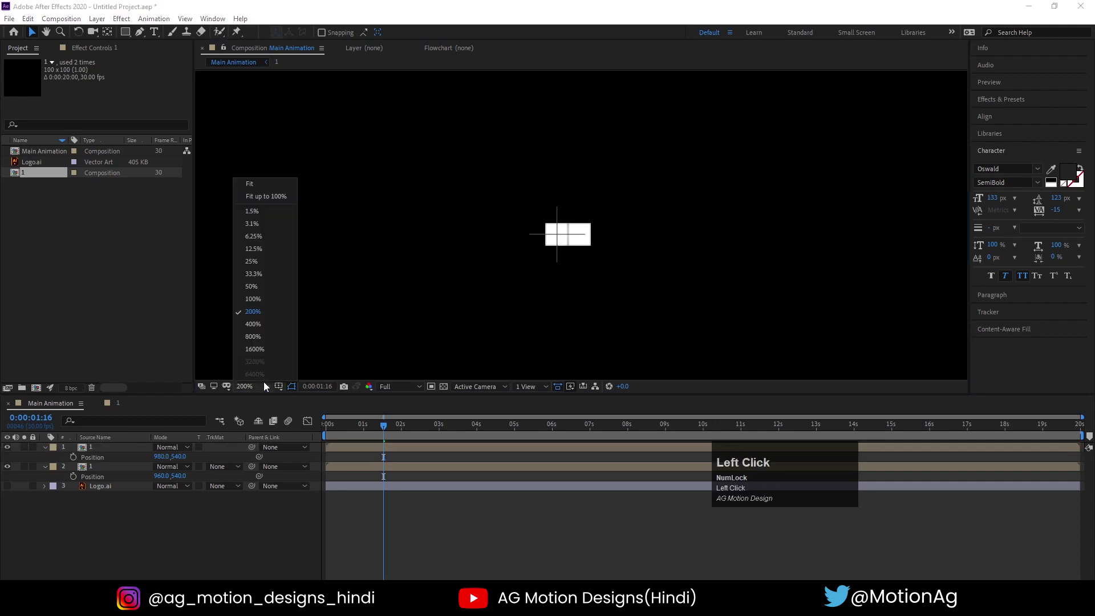
left_click(258, 190)
scroll(600, 215, "up", 4)
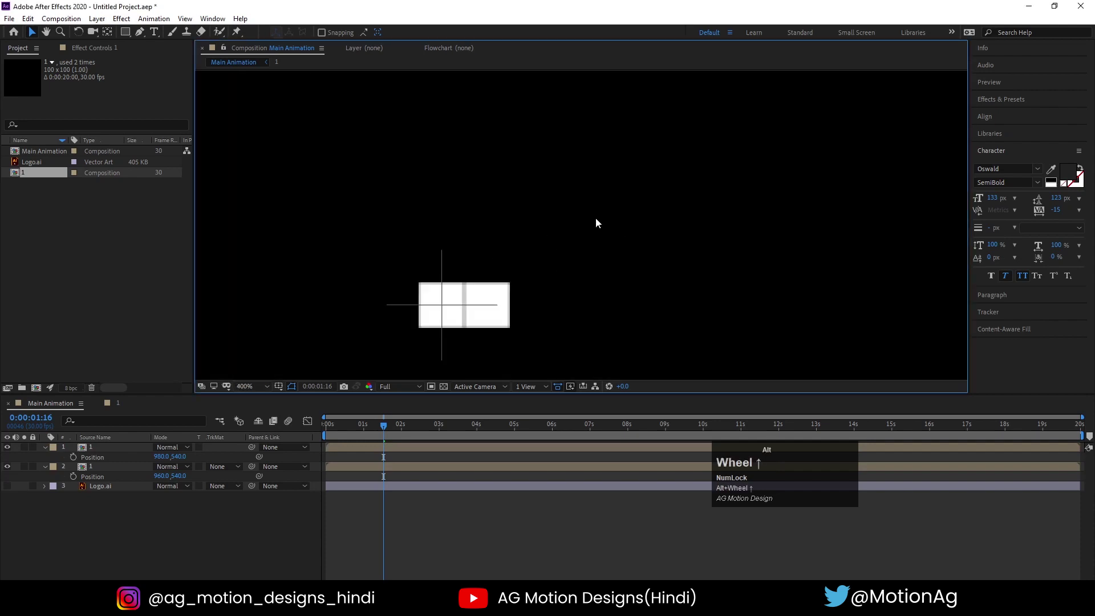
left_click(533, 332)
left_click_drag(532, 329, 353, 241)
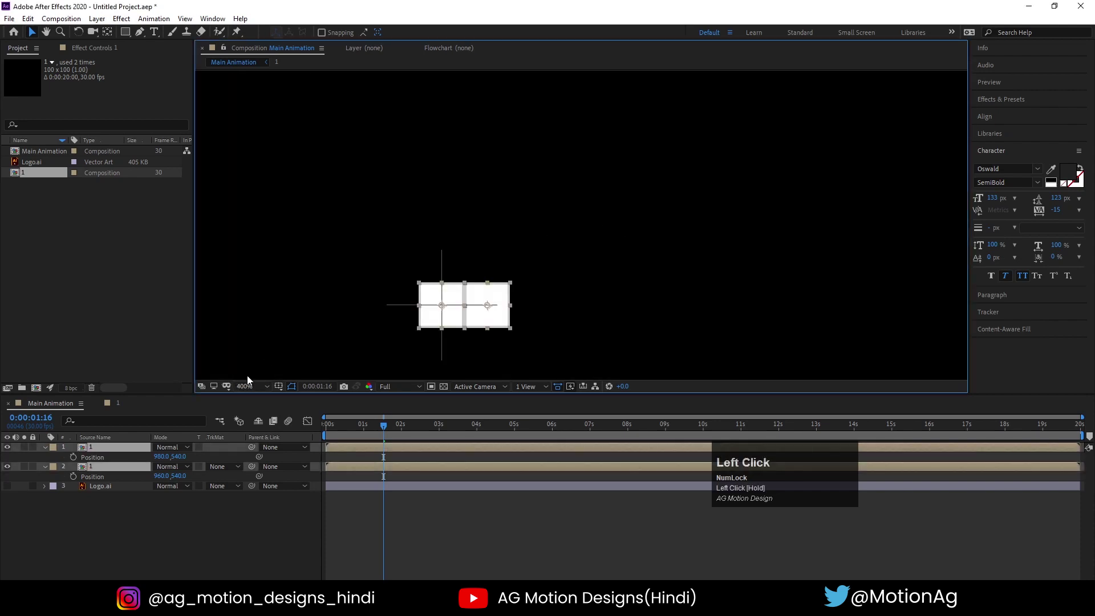
key("ctrl+d")
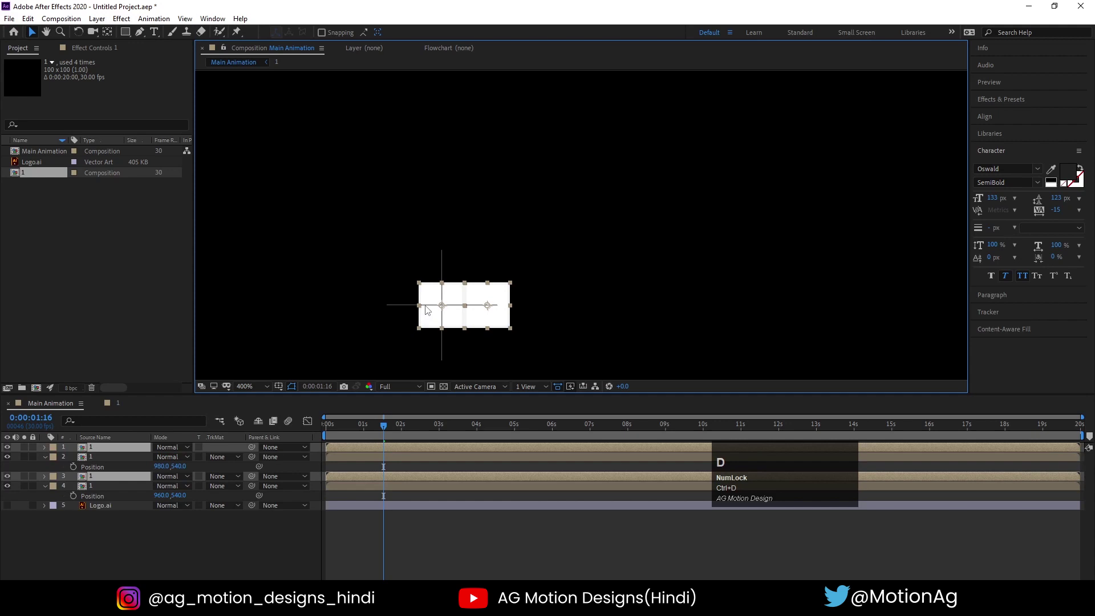
left_click_drag(425, 309, 517, 308)
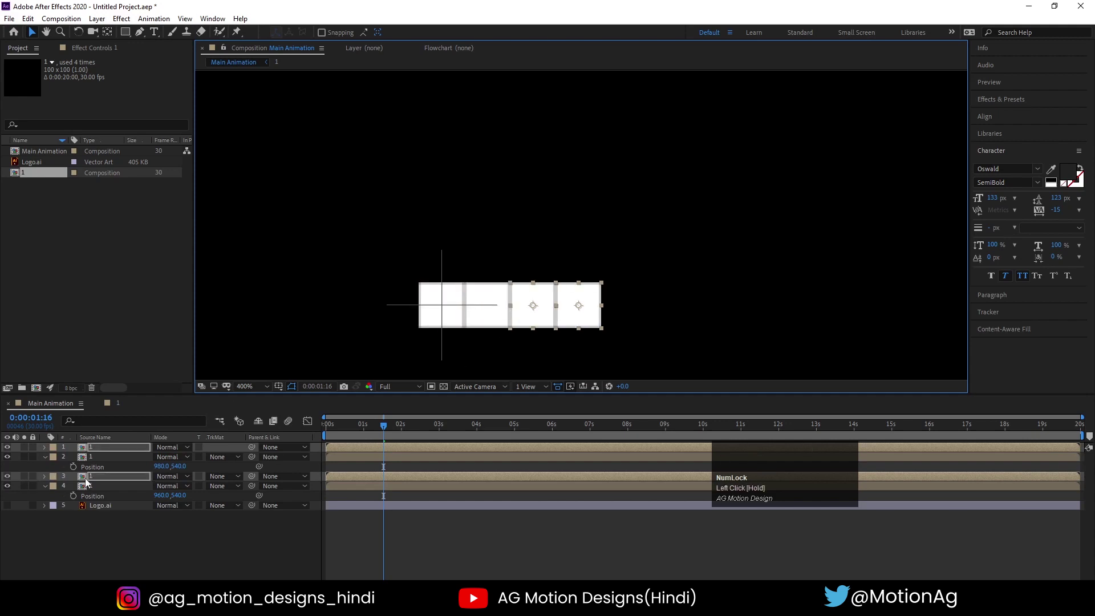
Group the two new copies at the top of the layer stack and collapse the revealed layer properties
left_click_drag(86, 478, 83, 454)
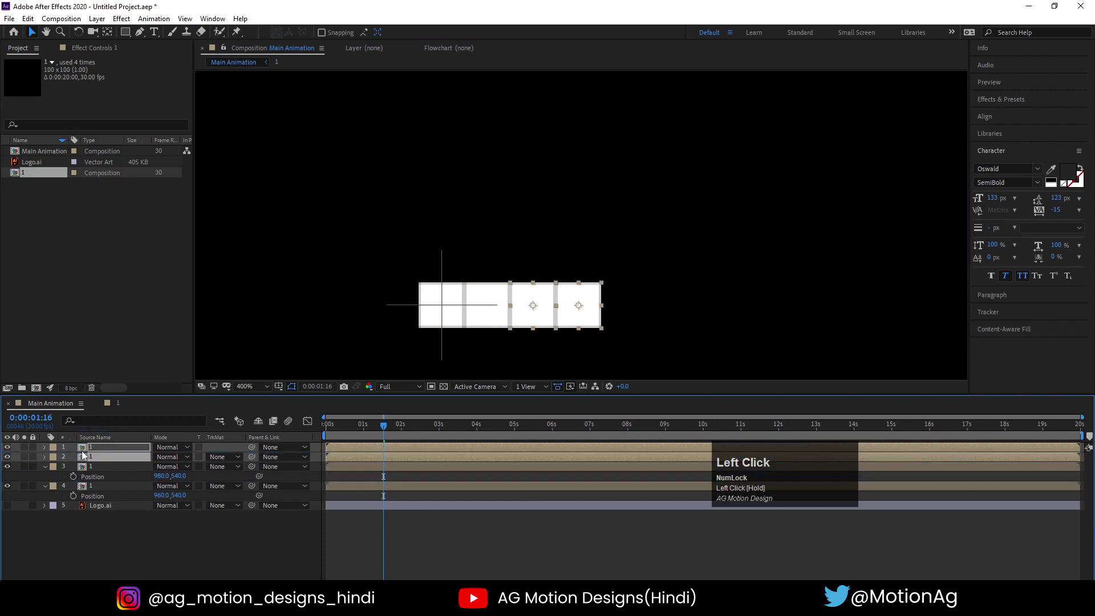
left_click(95, 531)
key("u")
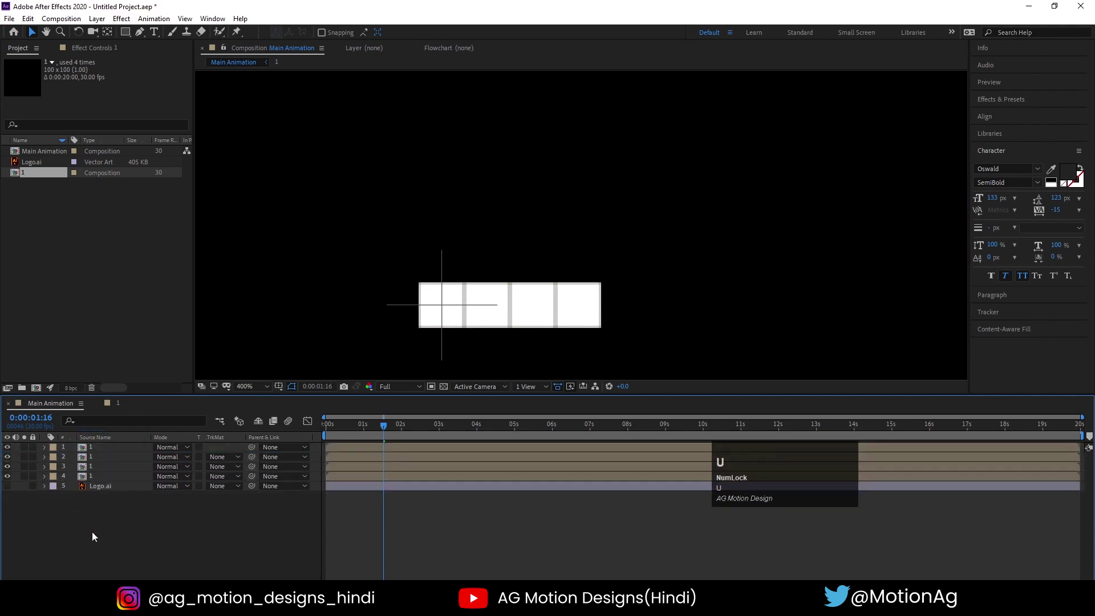
Duplicate the four square layers, snap the copies to the row's right end and group them at the top of the layer stack
left_click(97, 476)
left_click(97, 446, "shift")
key("ctrl+d")
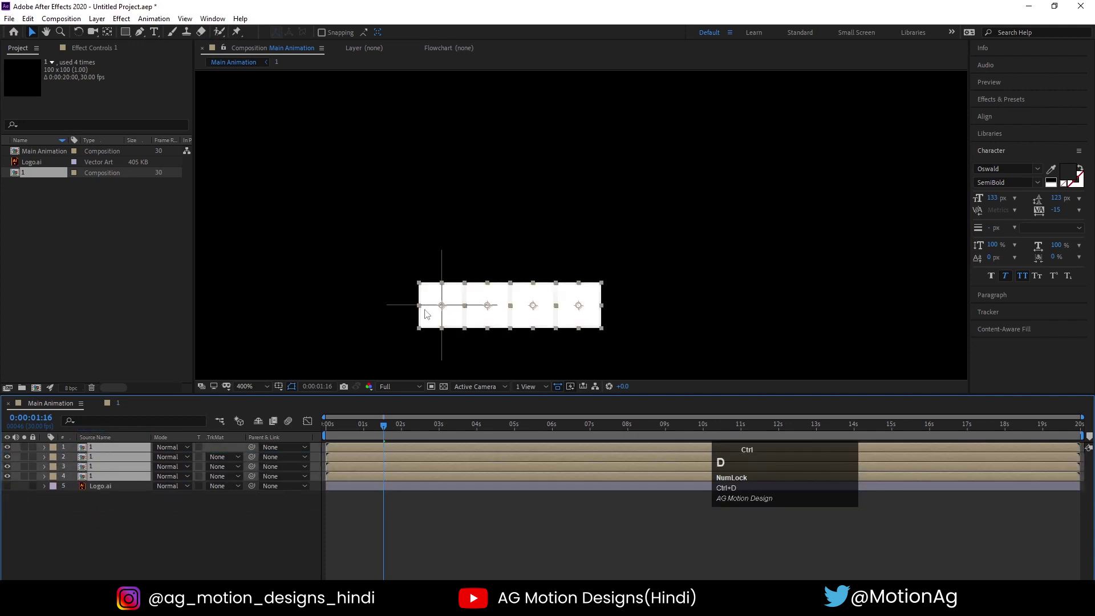
left_click_drag(426, 310, 614, 310)
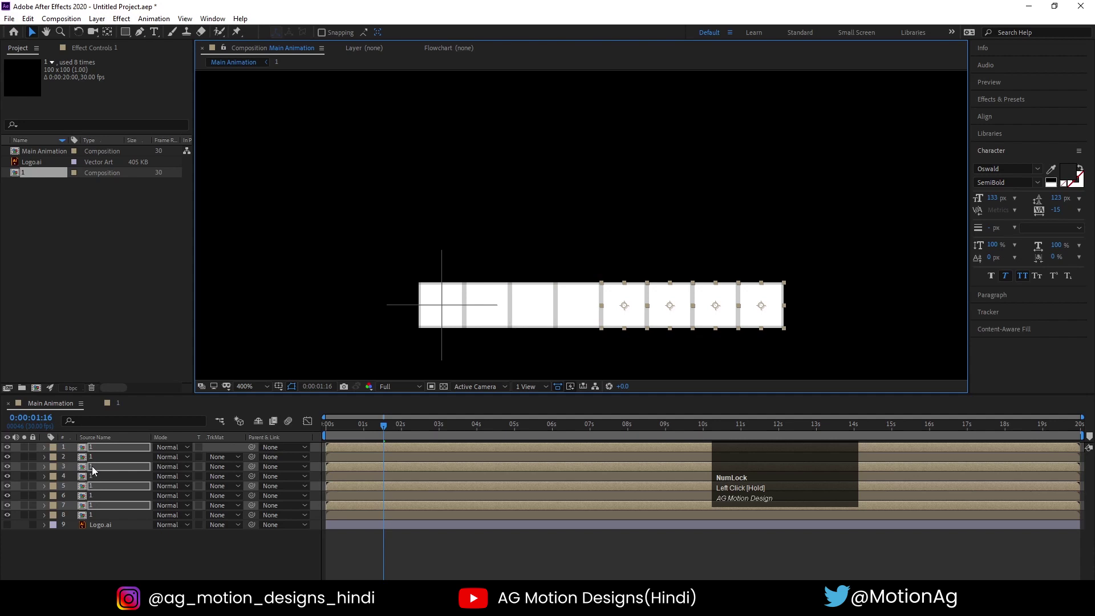
left_click_drag(91, 466, 93, 454)
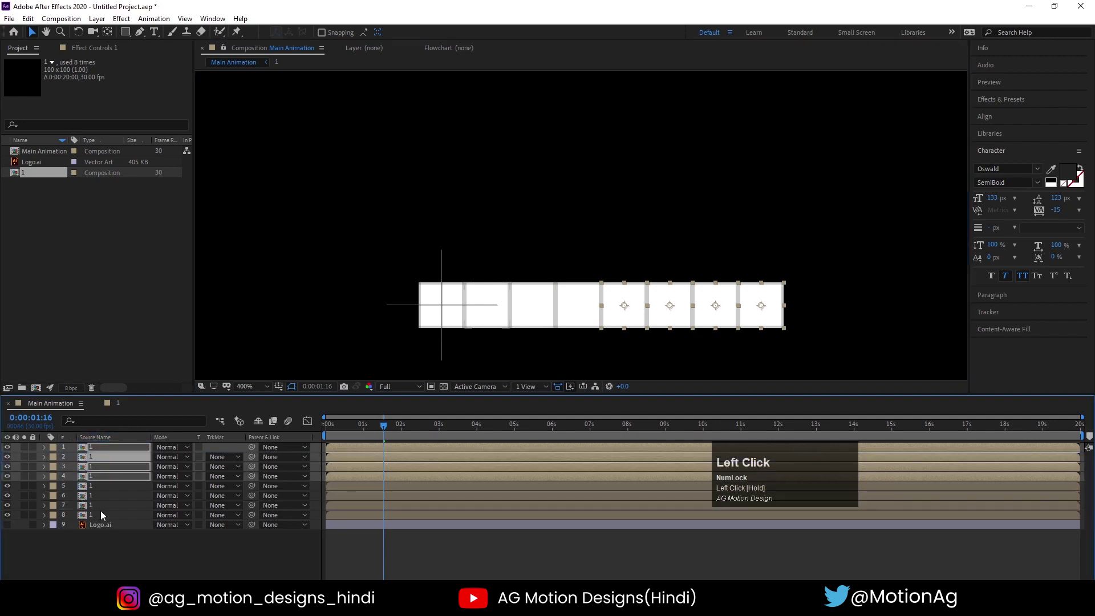
Duplicate all eight square layers, group the copies at the top of the stack and snap them to the row's right end
left_click(101, 512)
left_click(92, 447, "shift")
key("ctrl+d")
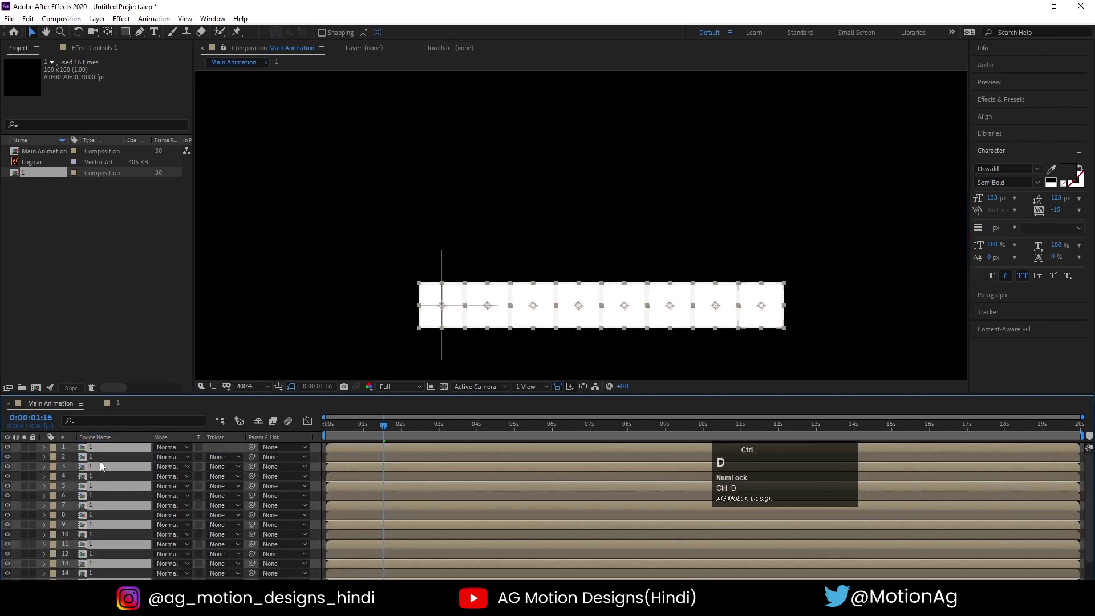
left_click_drag(98, 467, 104, 456)
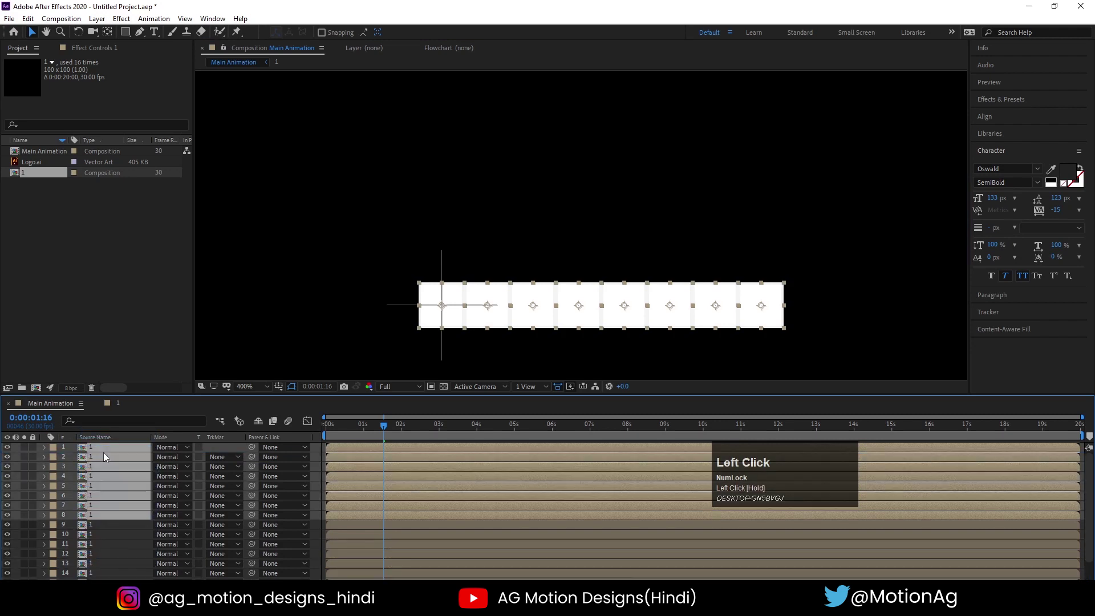
left_click_drag(425, 310, 791, 313)
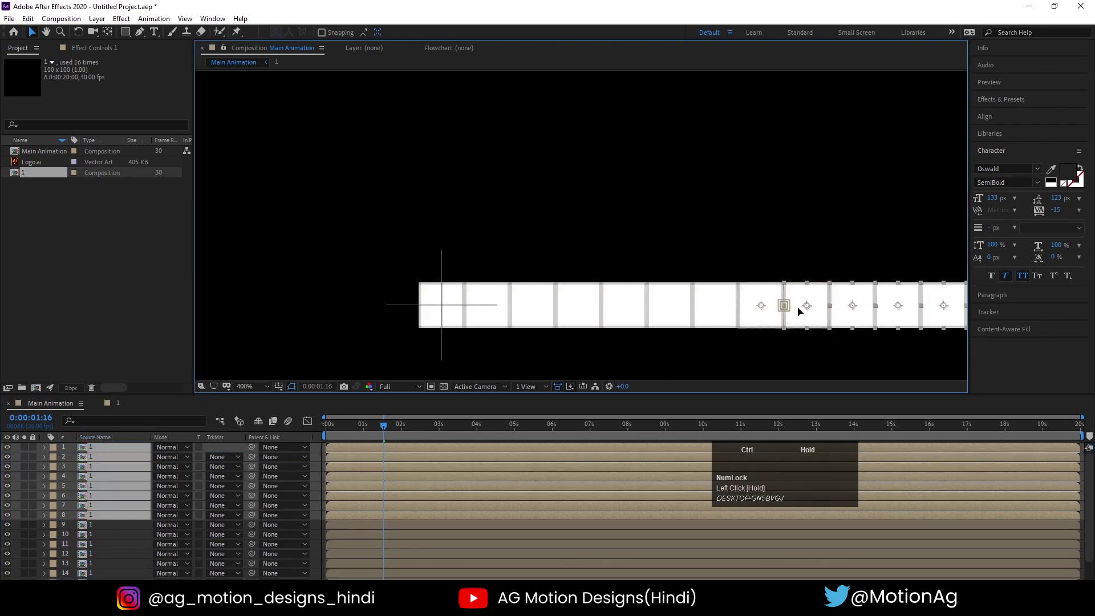
Preview the row of sixteen squares from the first frame, both close up and with the whole composition in view
scroll(700, 292, "down", 1)
scroll(699, 292, "down", 3)
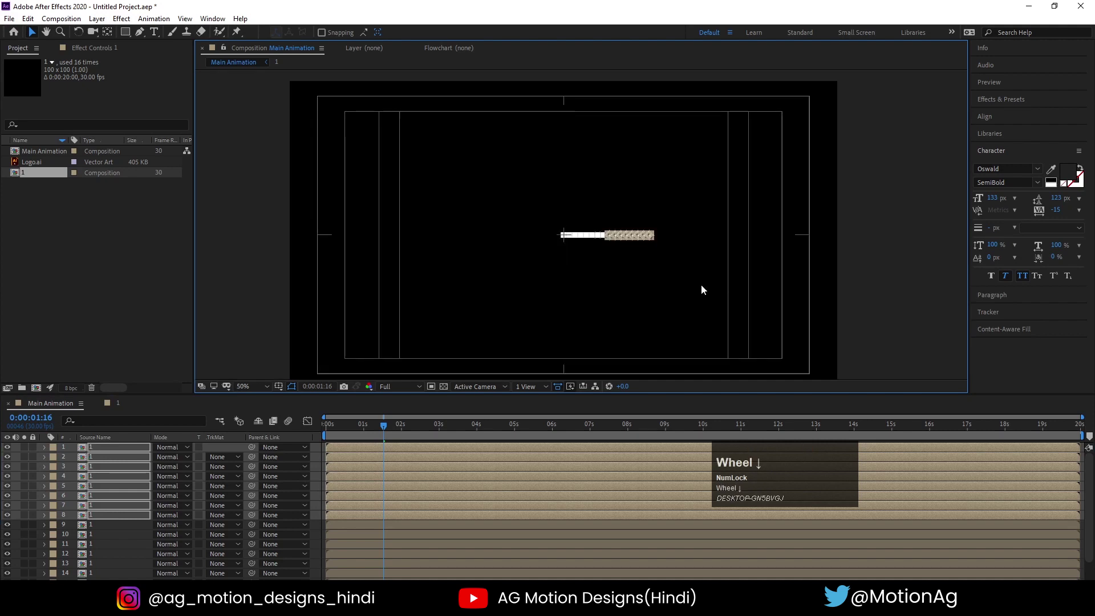
scroll(682, 269, "up", 3)
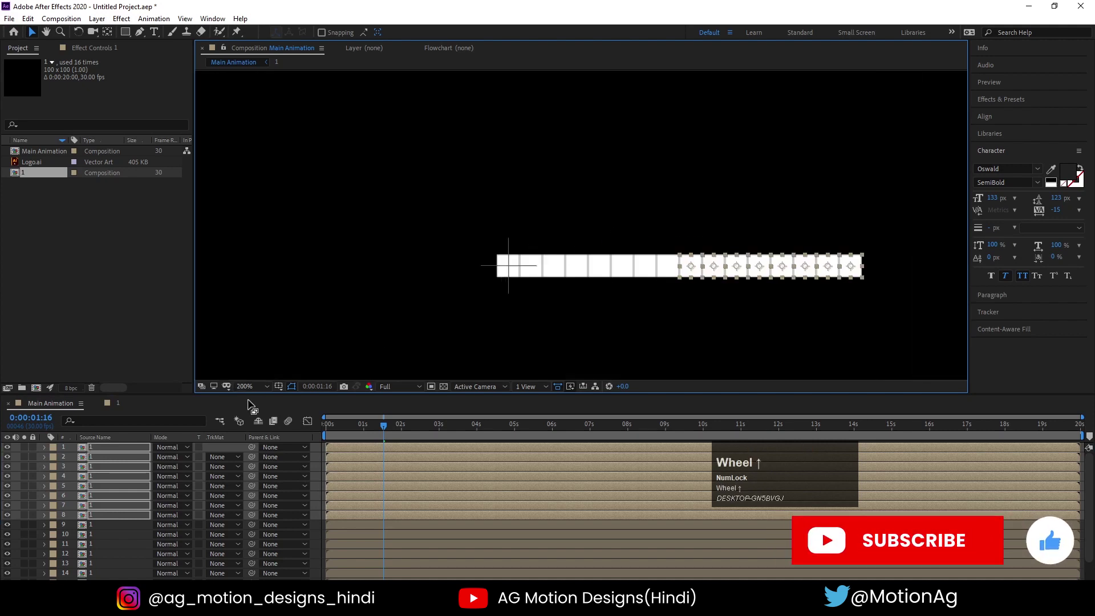
left_click(326, 425)
key("space")
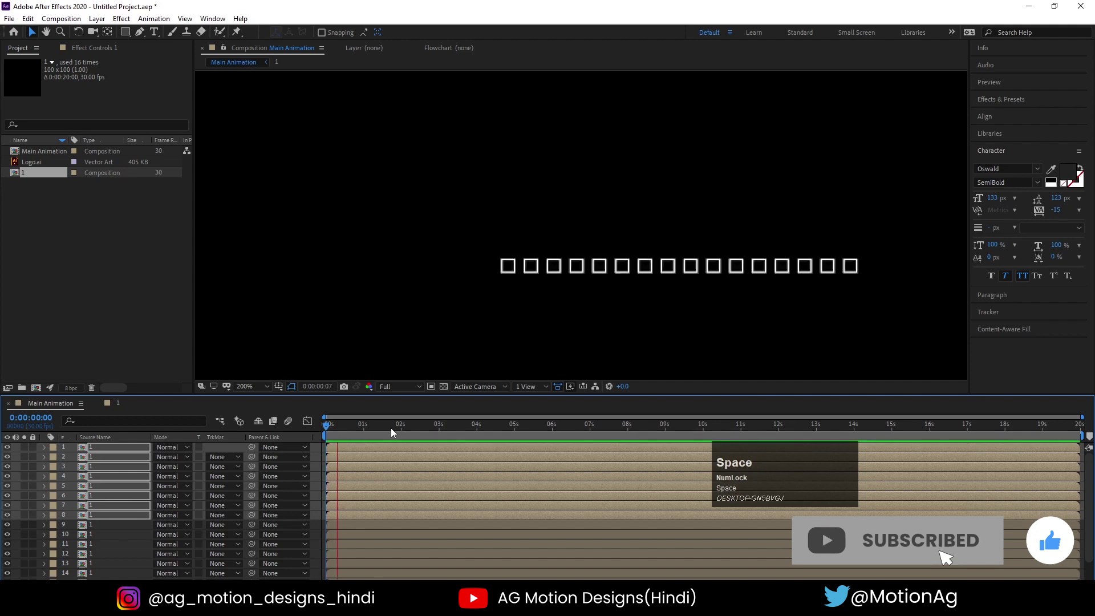
key("space")
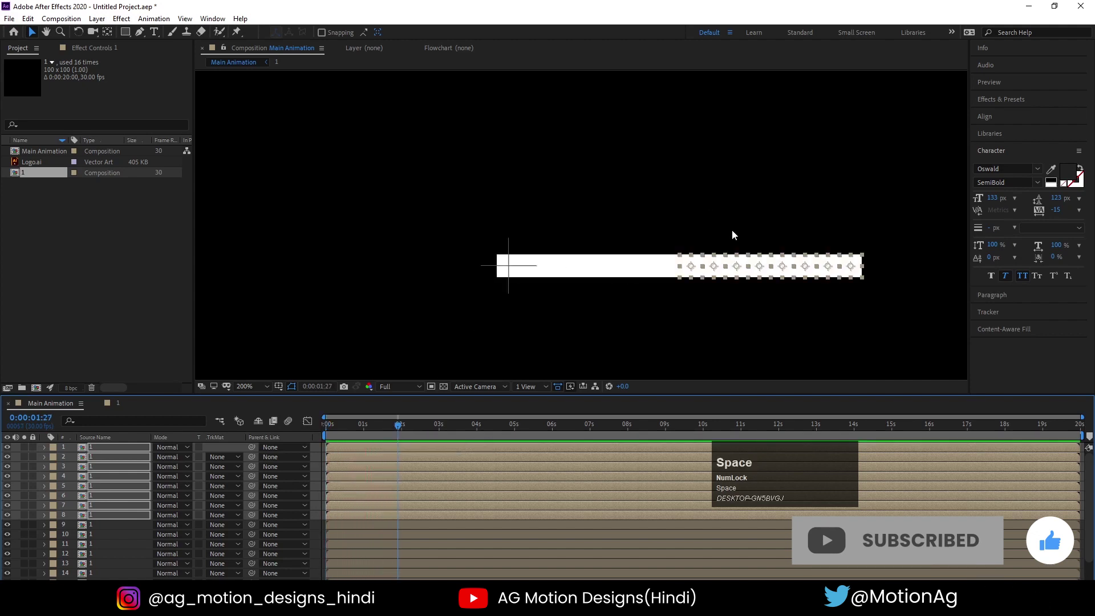
left_click(333, 433)
left_click(311, 444)
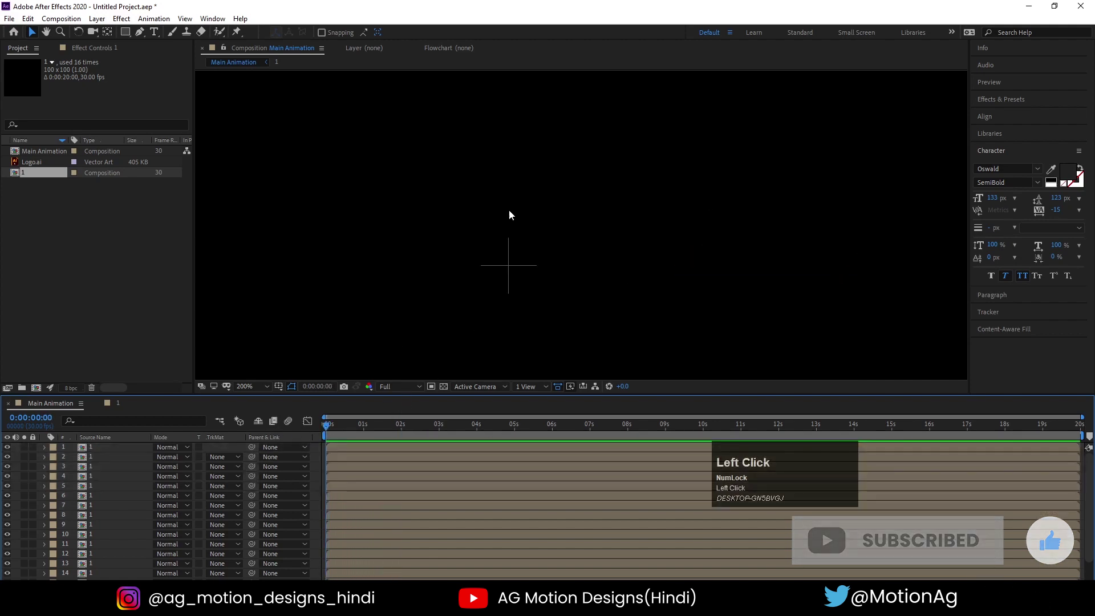
scroll(612, 235, "down", 4)
key("space")
scroll(176, 545, "down", 3)
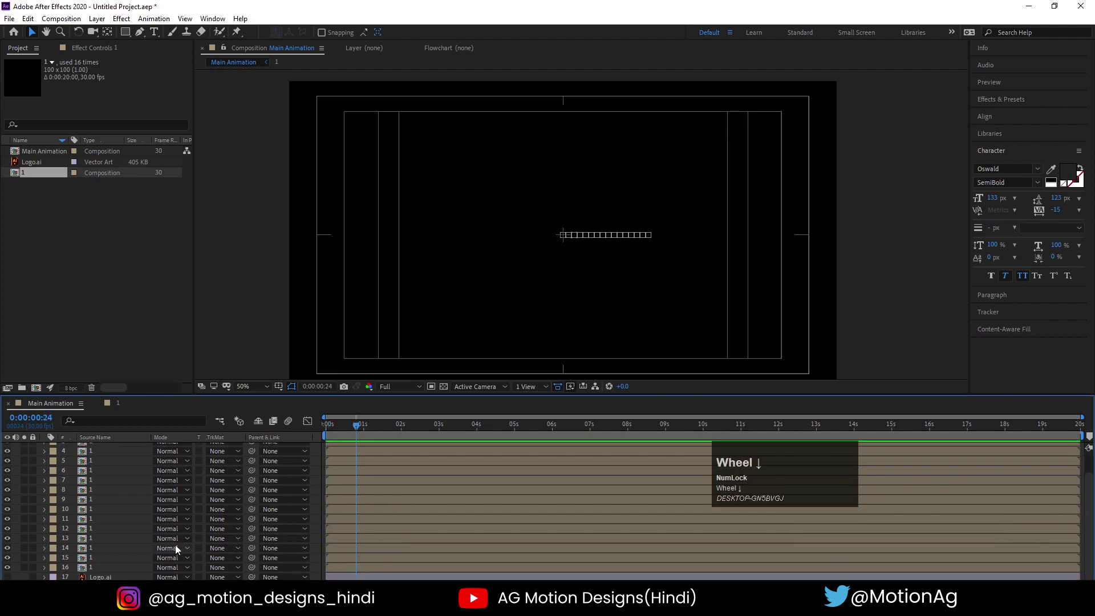
Show the Logo.ai layer briefly to compare the row's reach with the logo's width, and hide it again
left_click(7, 577)
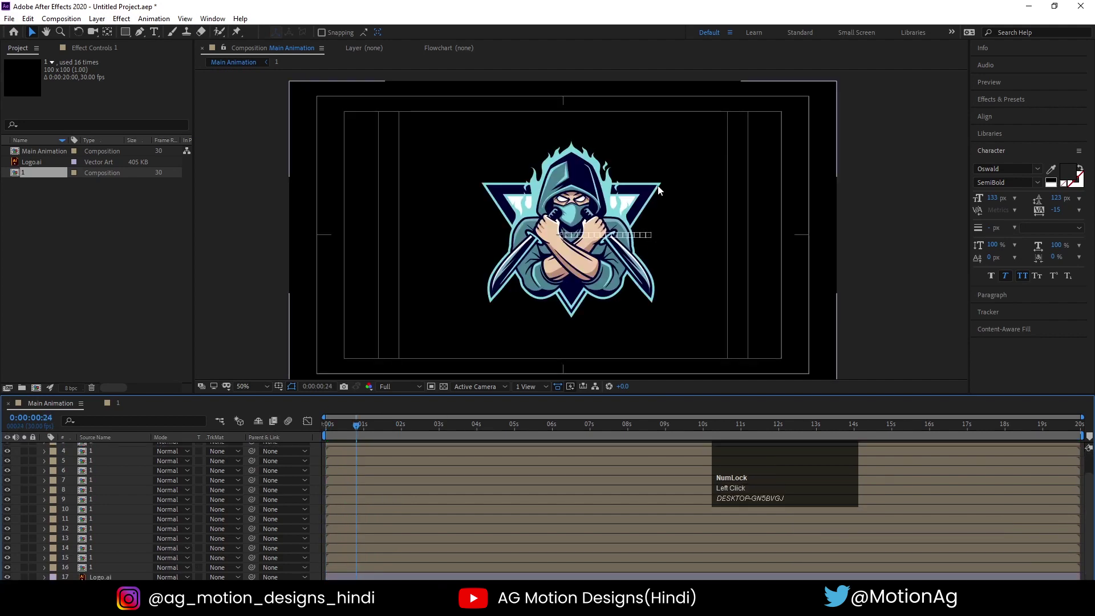
left_click(620, 195)
left_click(7, 577)
scroll(100, 481, "up", 3)
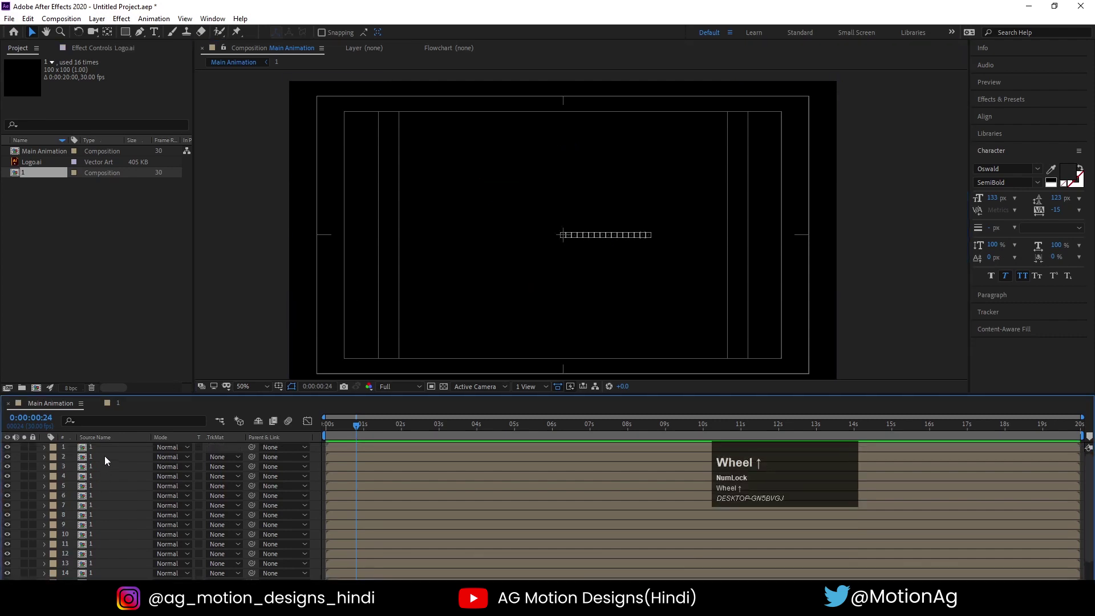
Duplicate the top six square layers, group the copies at the top of the stack and snap them to the row's right end
left_click(97, 448)
left_click(92, 494, "shift")
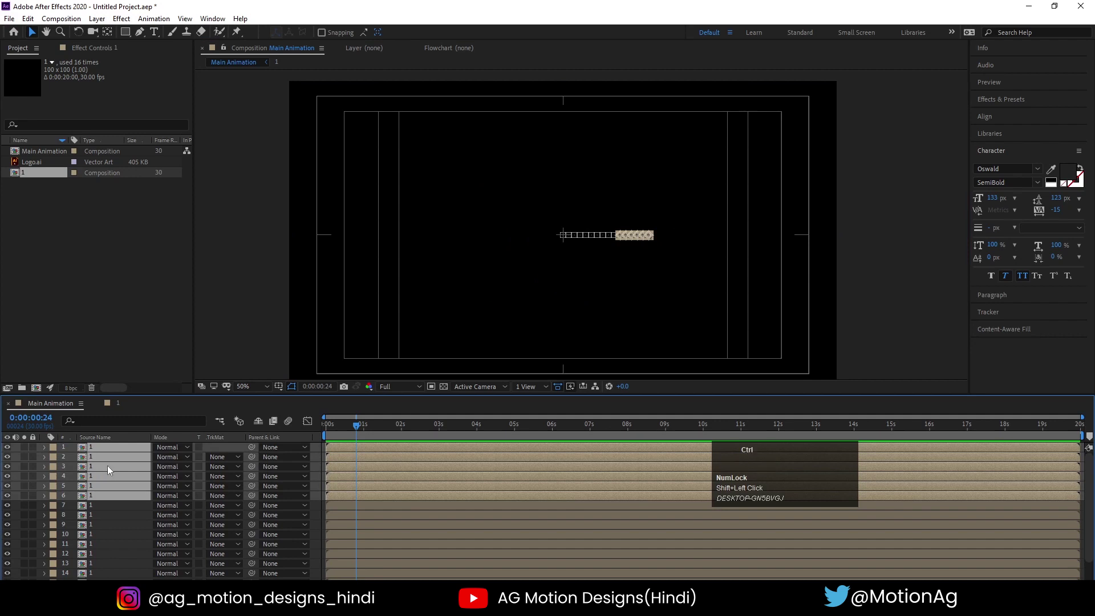
key("ctrl+d")
left_click(91, 496)
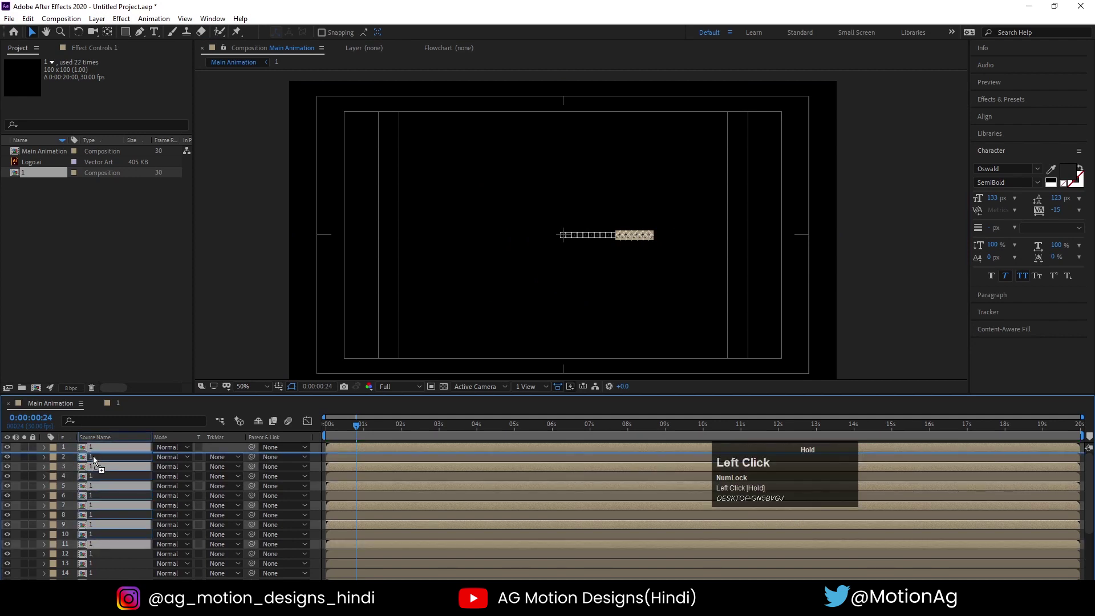
left_click(91, 447, "shift")
scroll(592, 229, "up", 2)
scroll(628, 237, "up", 3)
left_click_drag(655, 241, 320, 289)
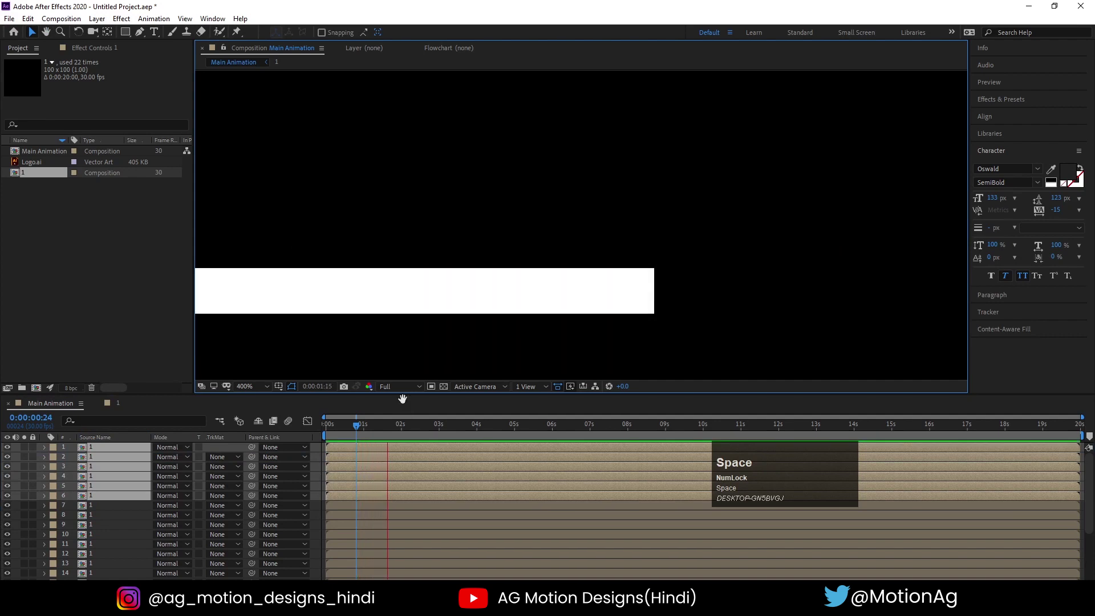
left_click_drag(383, 296, 670, 298)
Make the Logo.ai layer visible to check the extended row of squares against the logo's width
scroll(596, 316, "down", 6)
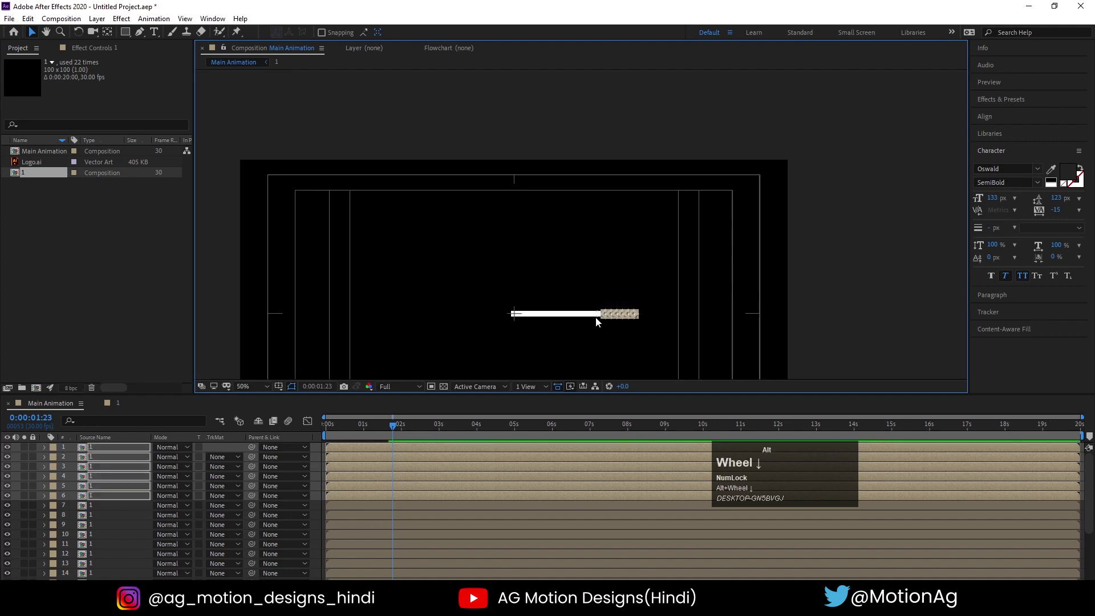
scroll(19, 568, "down", 3)
left_click(7, 577)
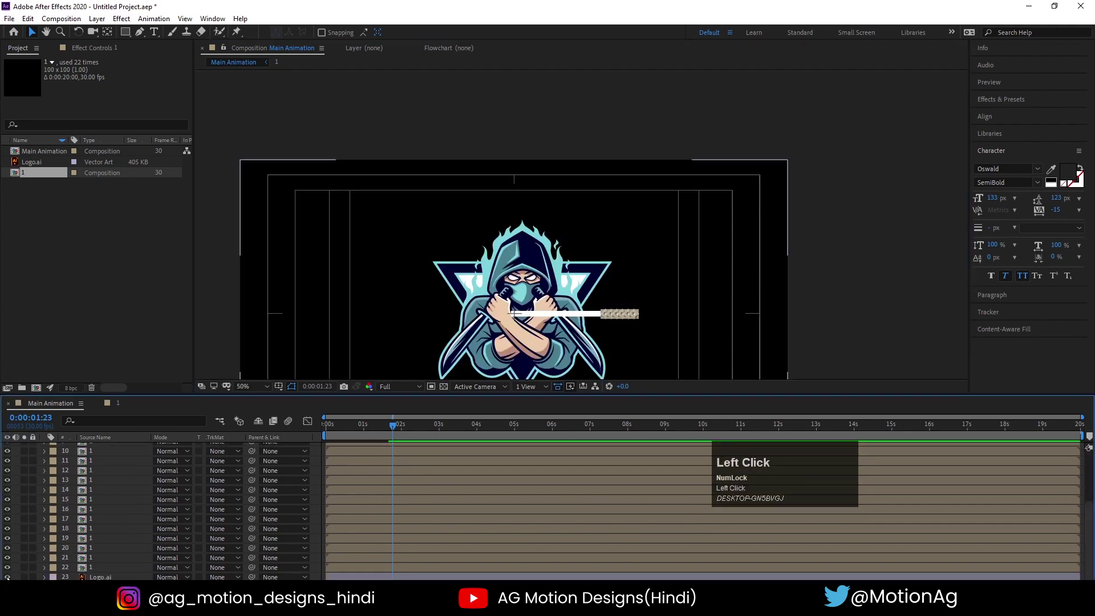
Hide the Logo.ai layer and return to the first frame of Main Animation
left_click(7, 577)
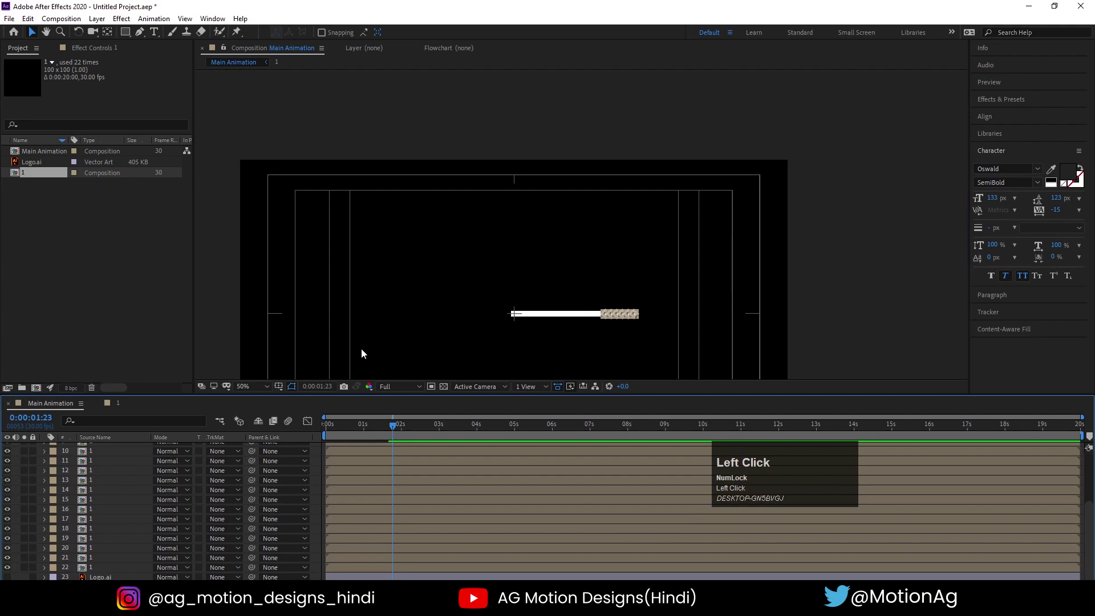
scroll(105, 552, "up", 3)
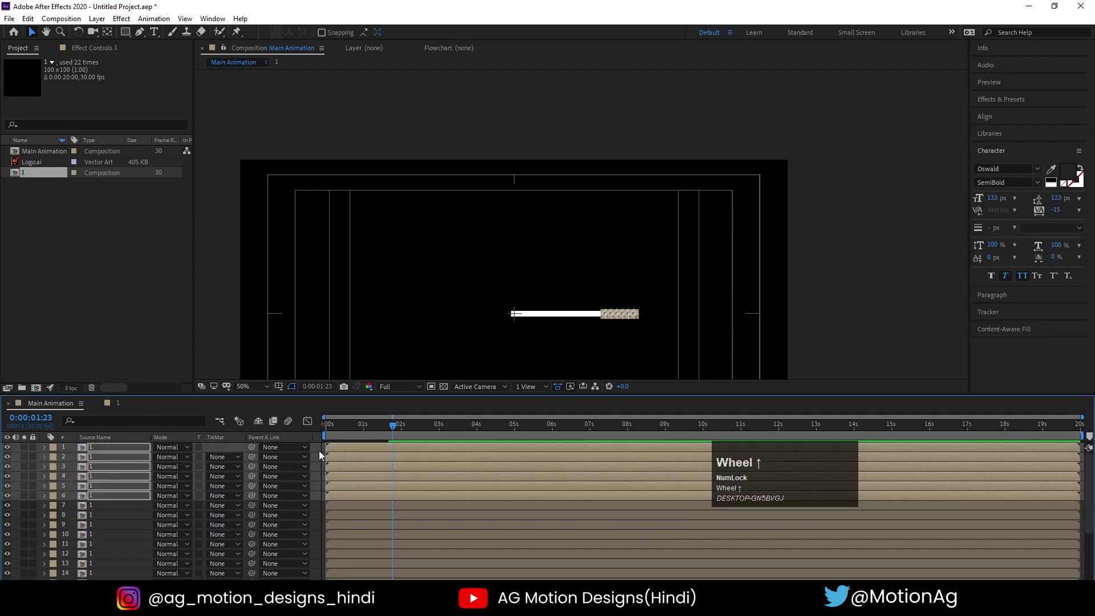
left_click(320, 451)
left_click_drag(343, 423, 299, 426)
key("equal")
key("equal")
key("equal")
key("equal")
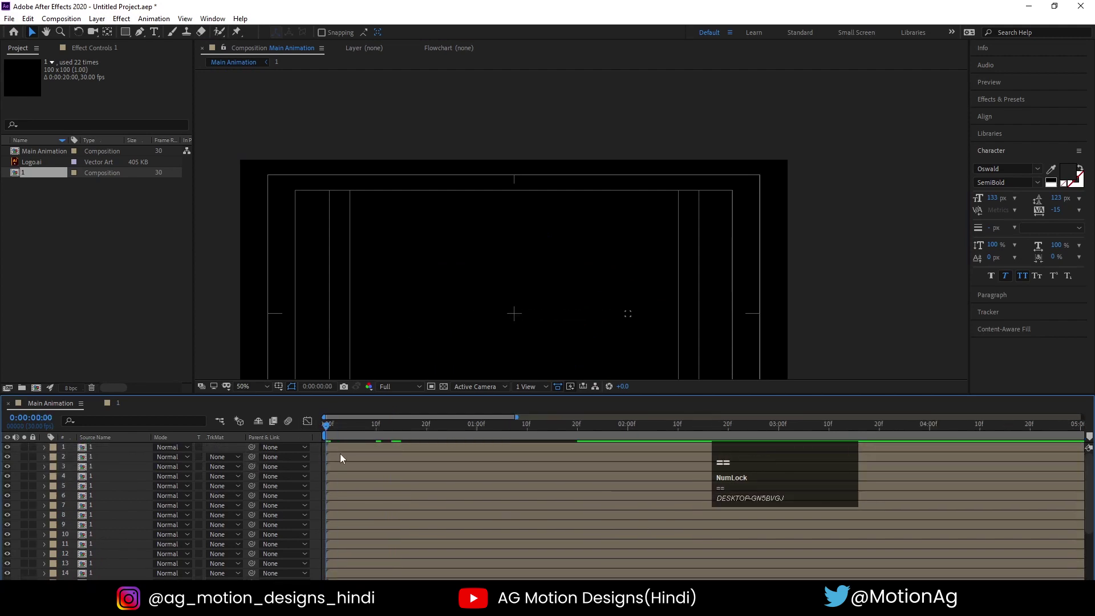
left_click(255, 386)
left_click(262, 197)
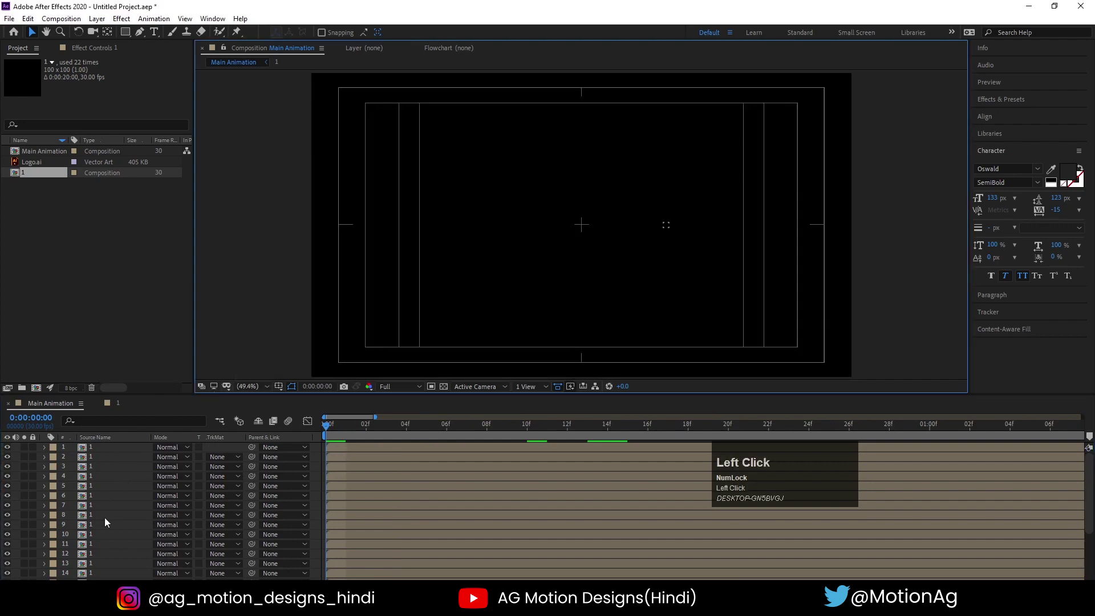
Select all 22 square layers and trim their out points at 0:00:00:01
scroll(87, 576, "down", 3)
left_click(96, 567)
scroll(97, 565, "up", 3)
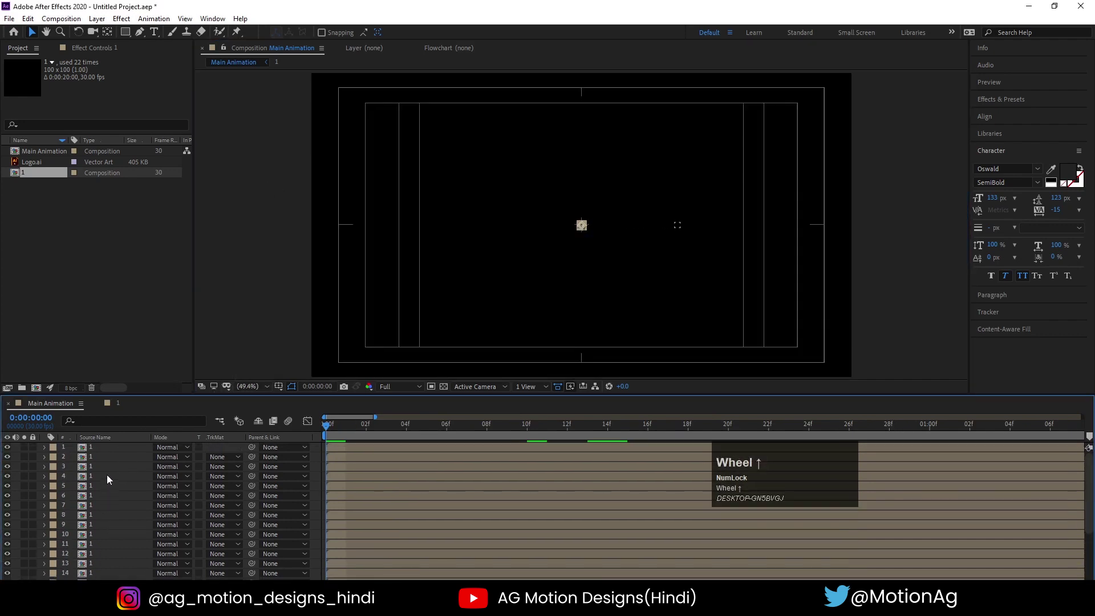
left_click(97, 447, "shift")
key("Page_Down")
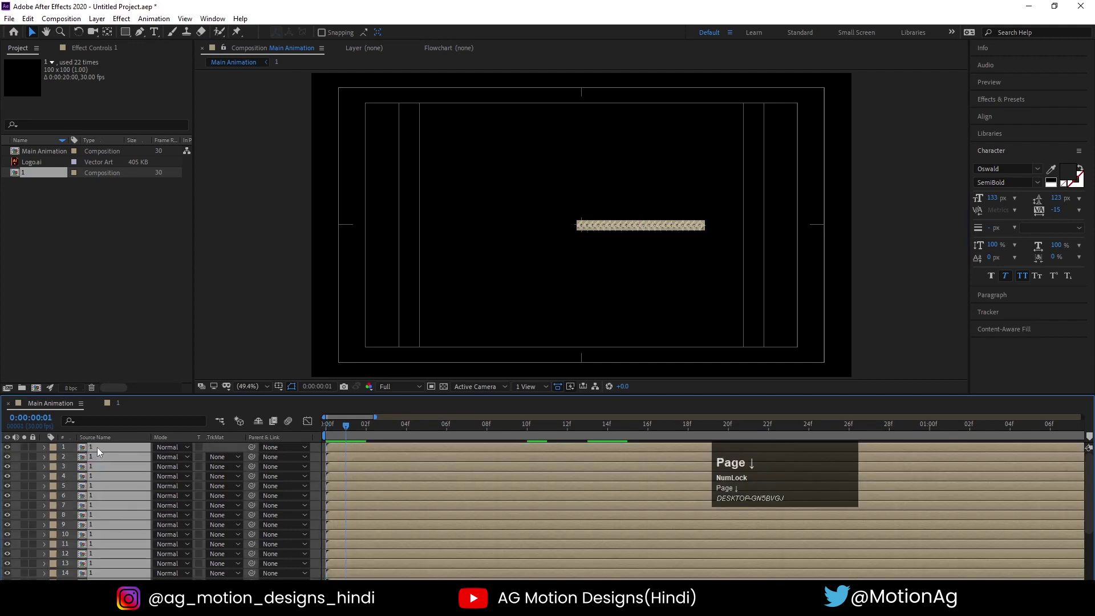
key("alt")
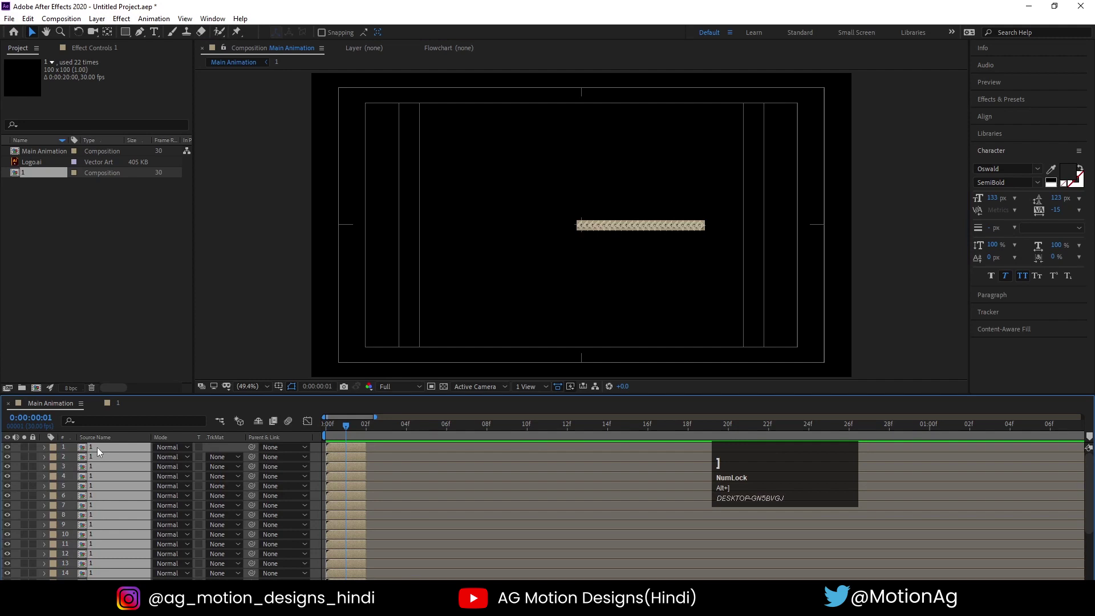
Apply Sequence Layers to the trimmed square layers with Overlap off, starting from the bottom square layer
right_click(356, 456)
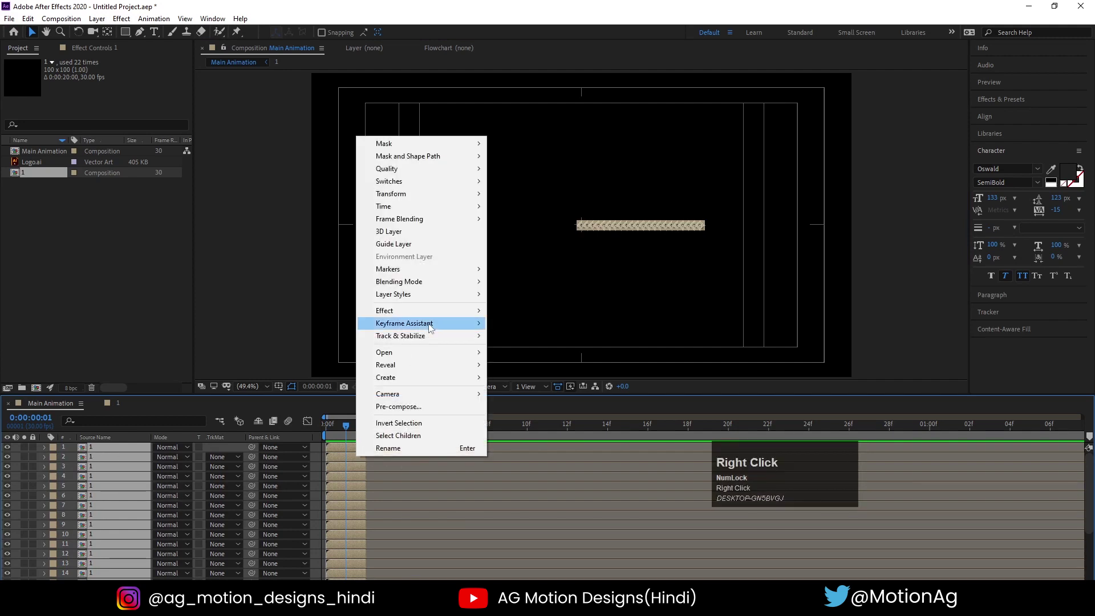
left_click(410, 322)
left_click(516, 423)
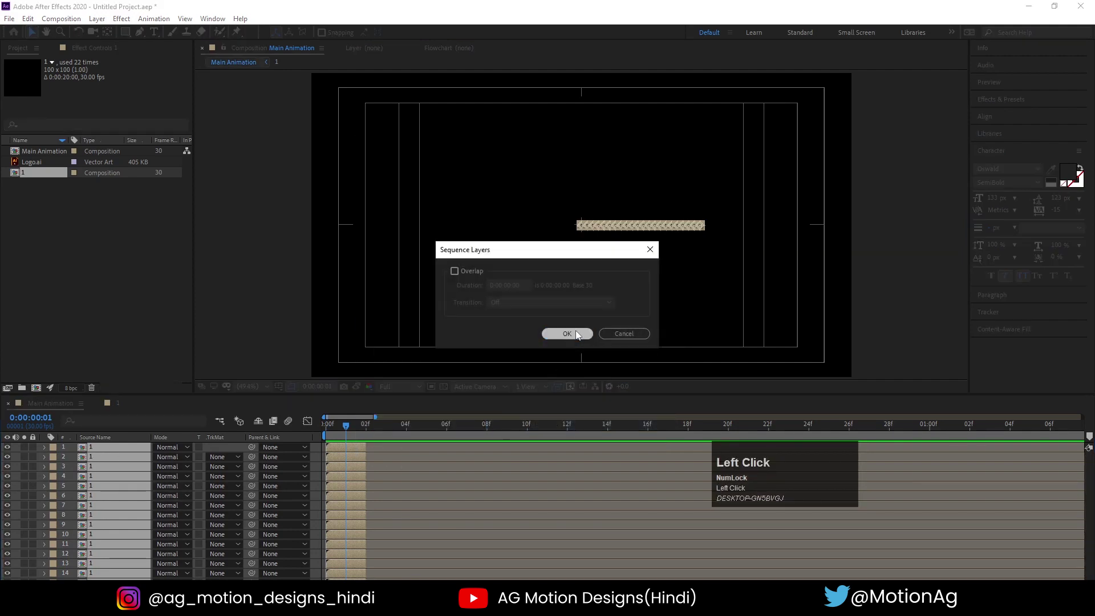
left_click(567, 333)
Extend the out points of all sequenced square layers by about 10 seconds and preview the staggered row
key("minus")
key("minus")
key("minus")
key("minus")
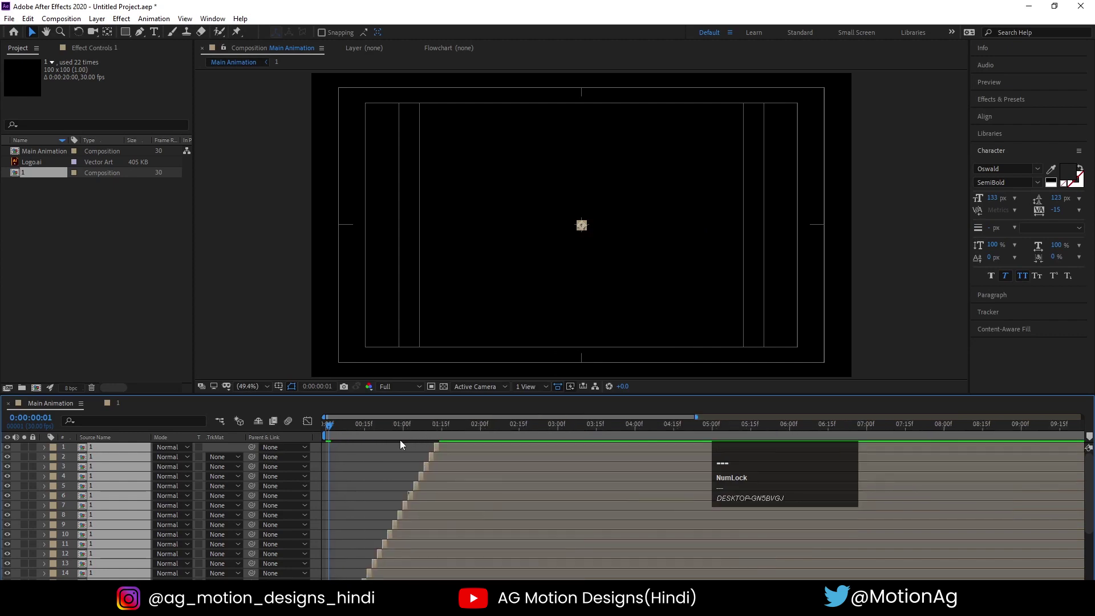
scroll(357, 454, "down", 3)
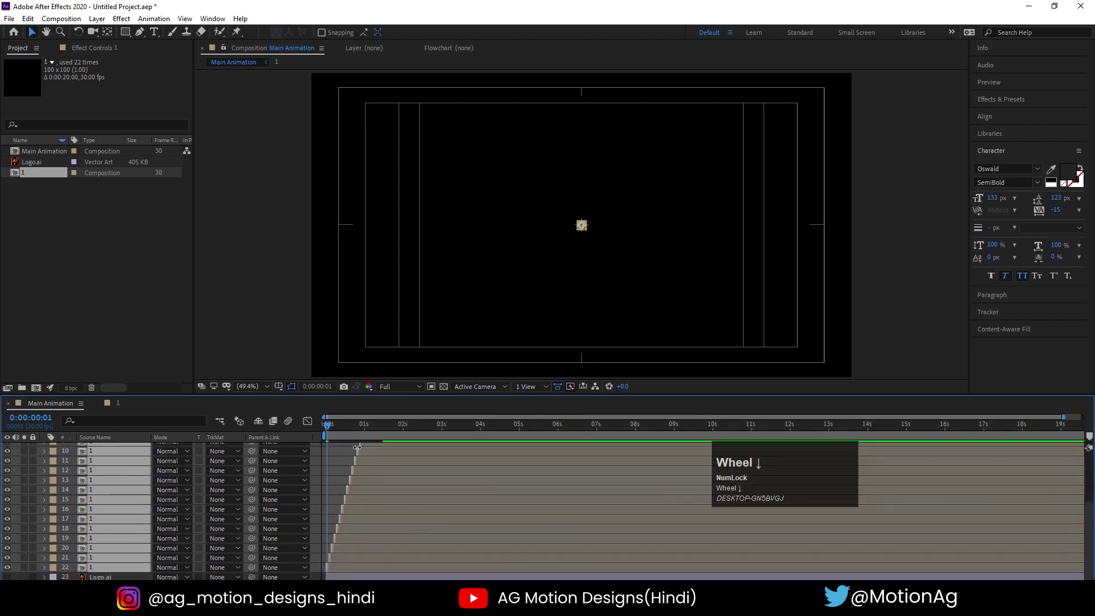
left_click_drag(359, 461, 741, 491)
key("space")
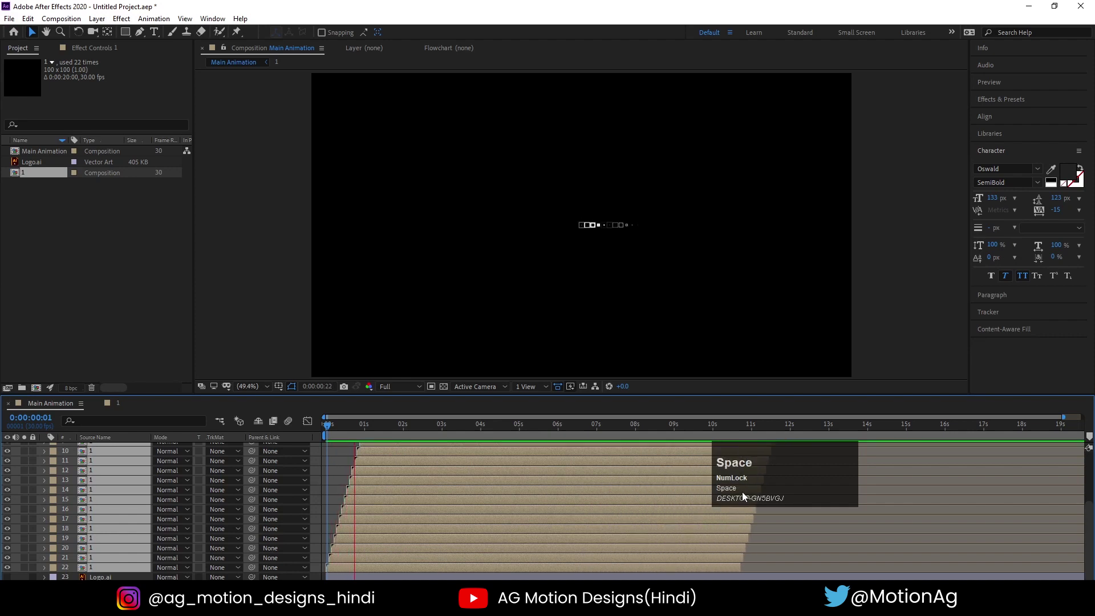
key("space")
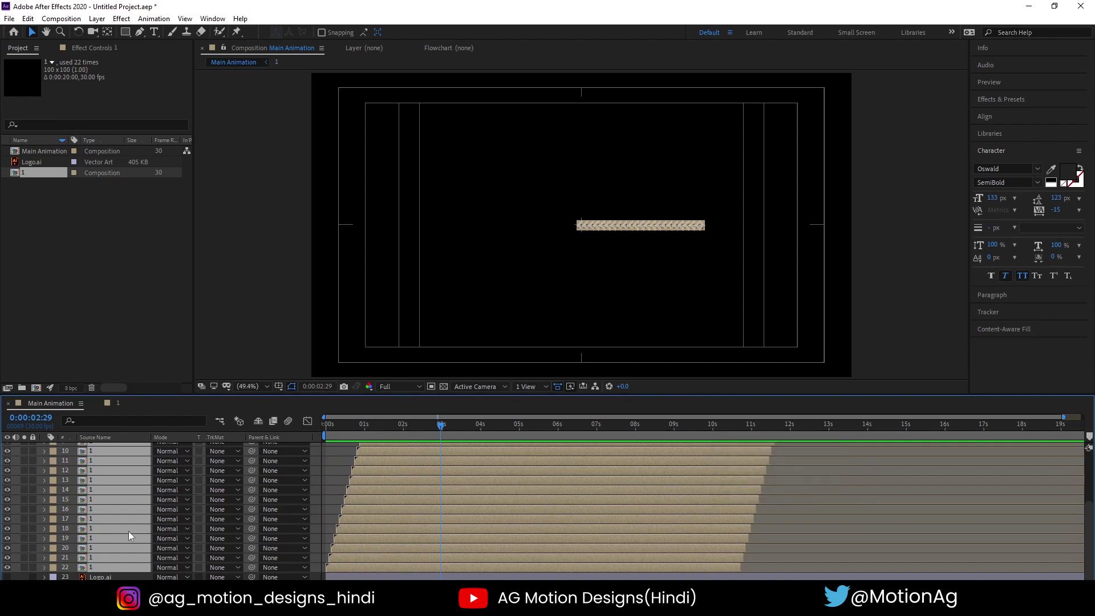
Pre-compose the 22 square layers as "2", moving all attributes, and preview the result from the first frame
key("ctrl+shift+c")
type("2")
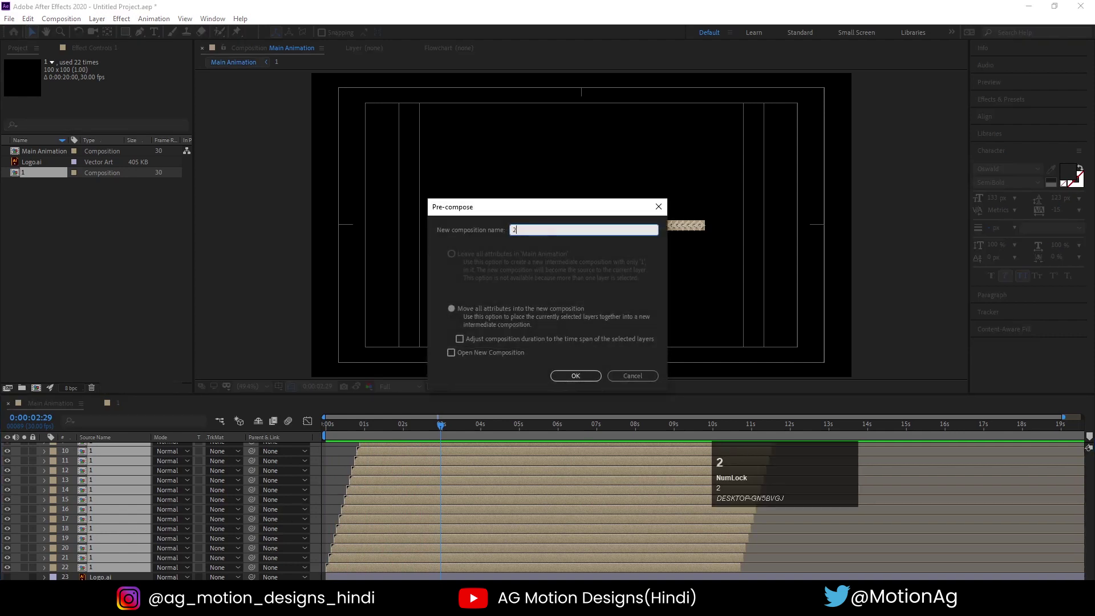
key("Return")
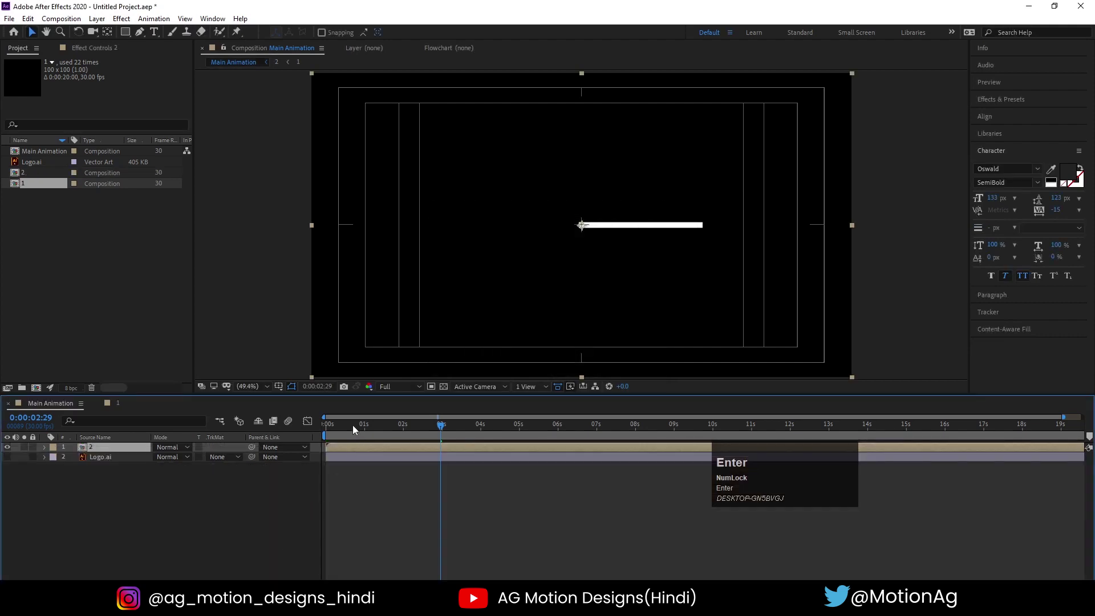
key("space")
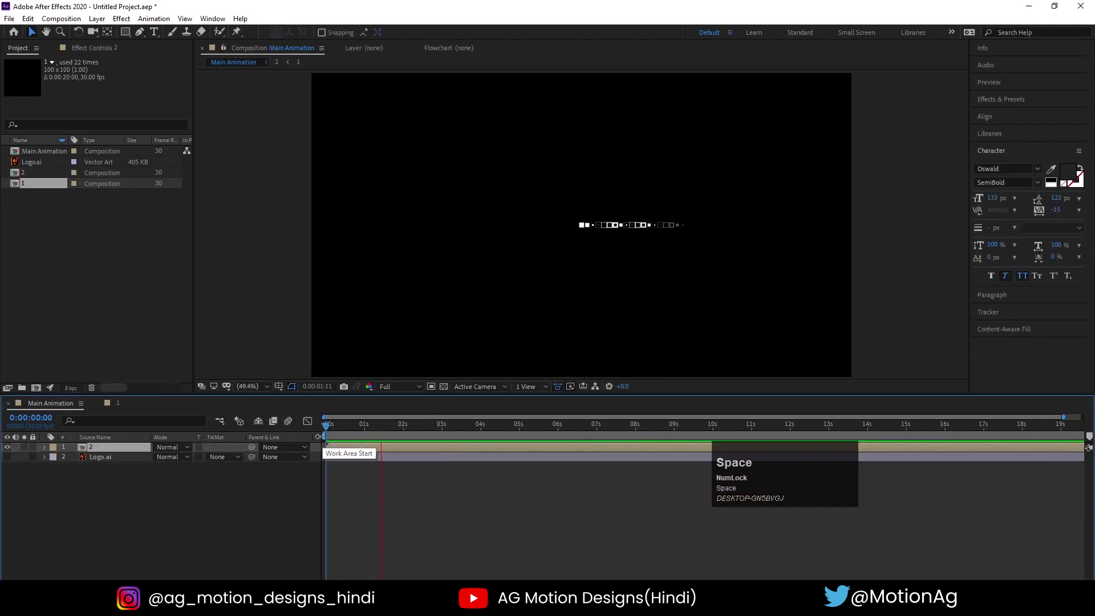
key("space")
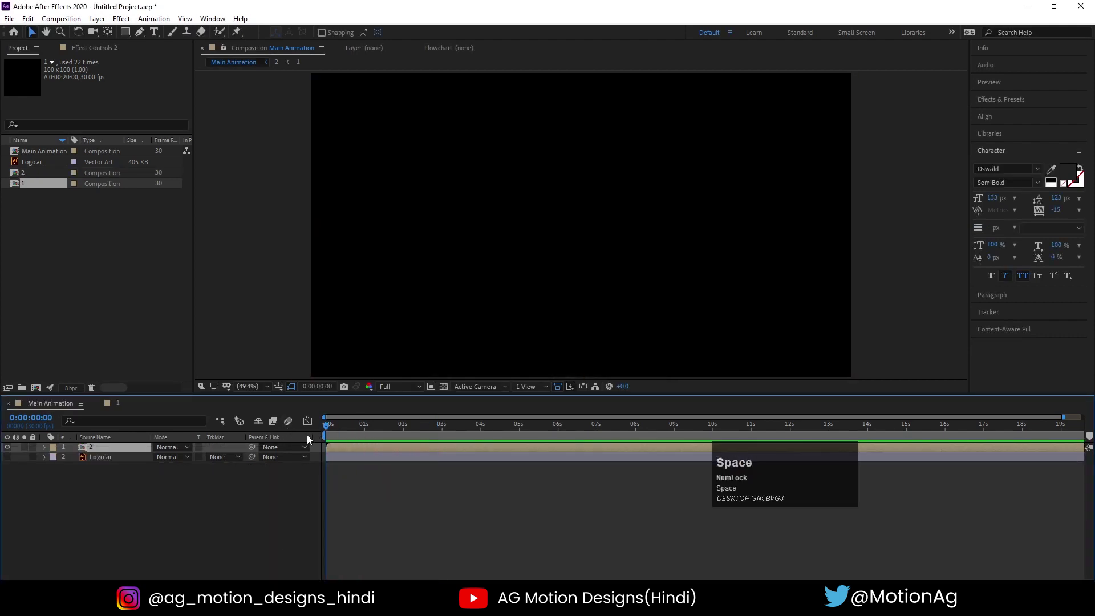
key("space")
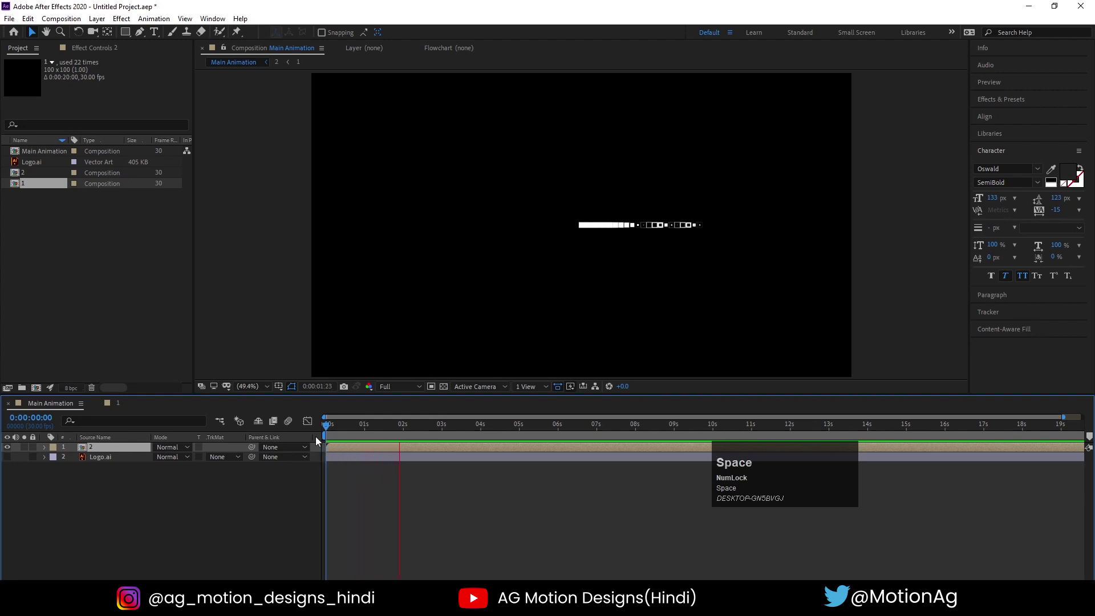
key("space")
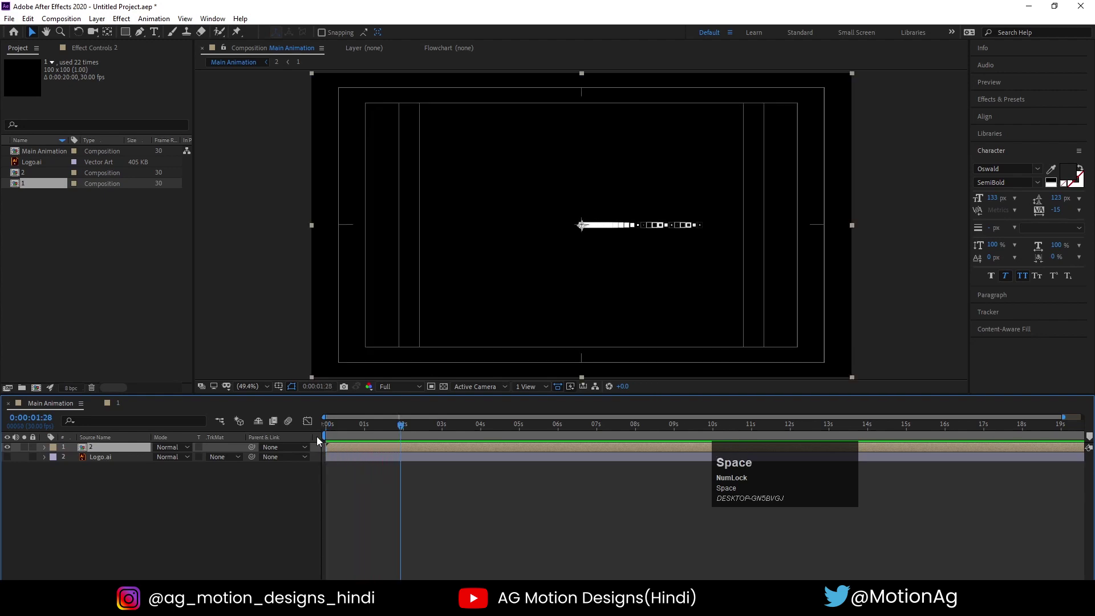
Duplicate layer 2 and mirror the copy horizontally by unlinking its scale and setting it to -100, 100%
left_click(111, 447)
key("ctrl+d")
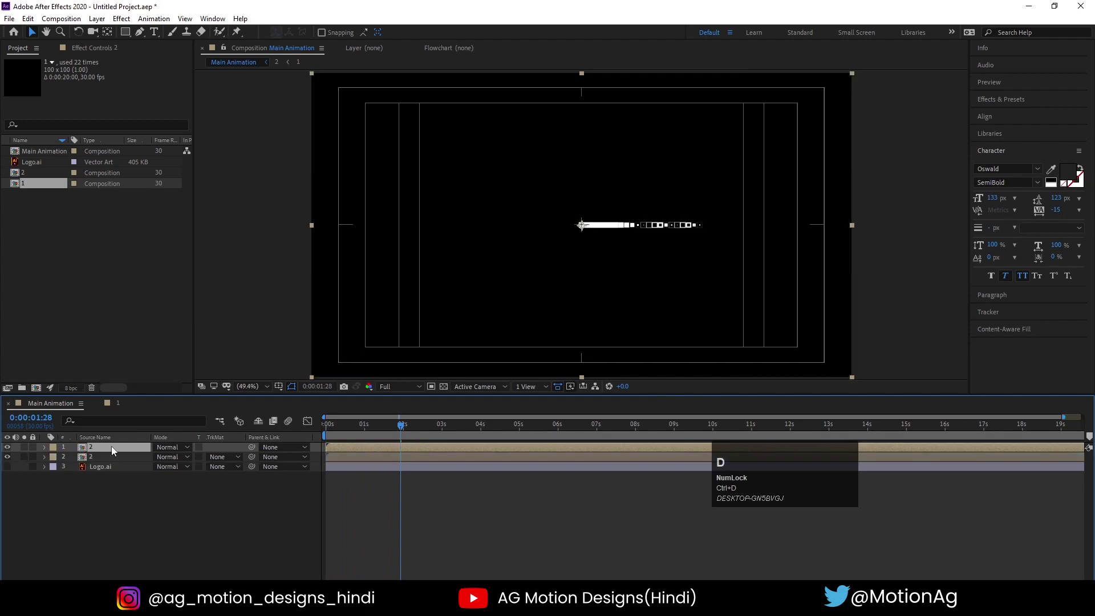
key("s")
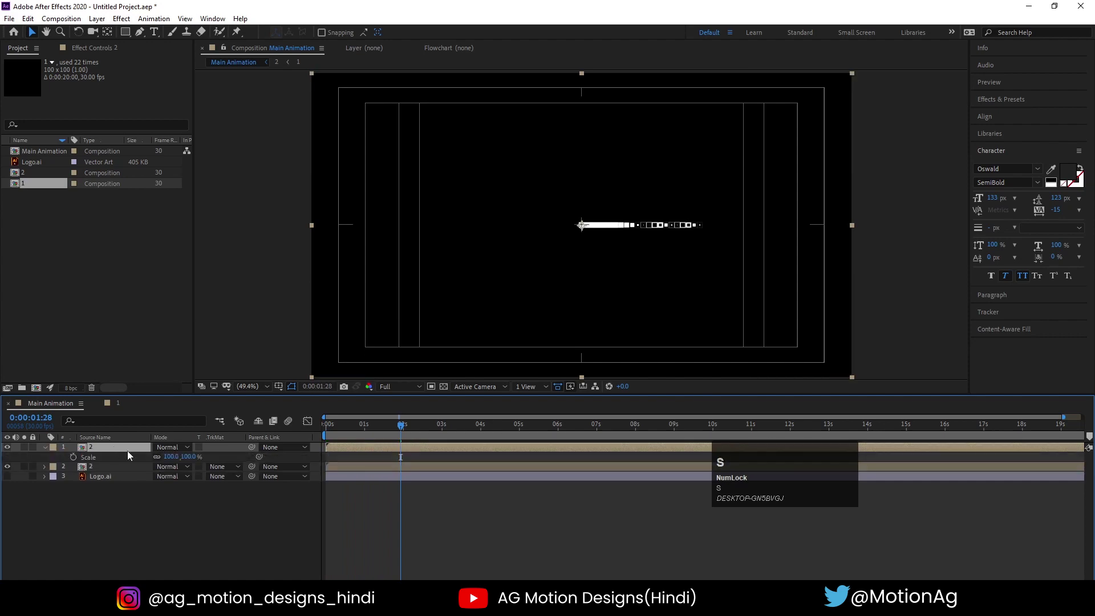
left_click(157, 458)
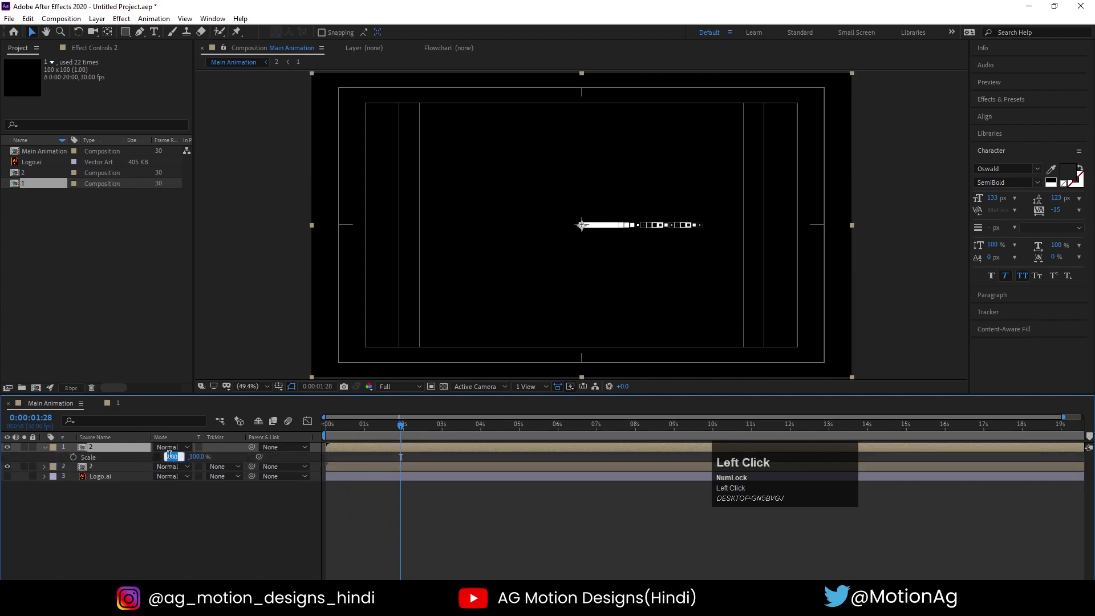
type("-")
key("Return")
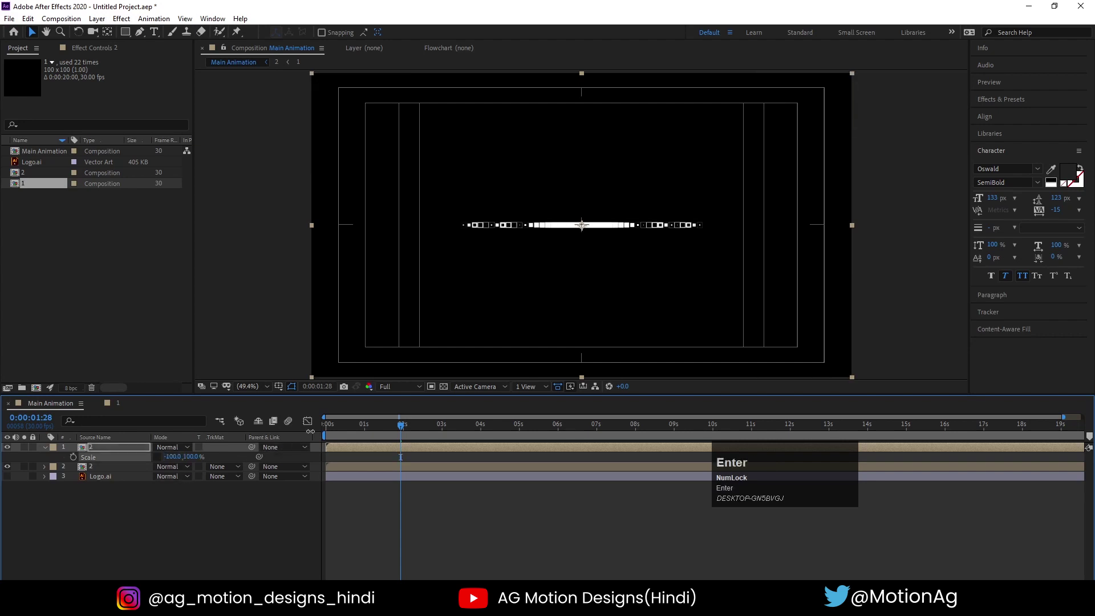
Preview from the first frame how the mirrored rows grow outward from the centre
left_click(325, 425)
key("space")
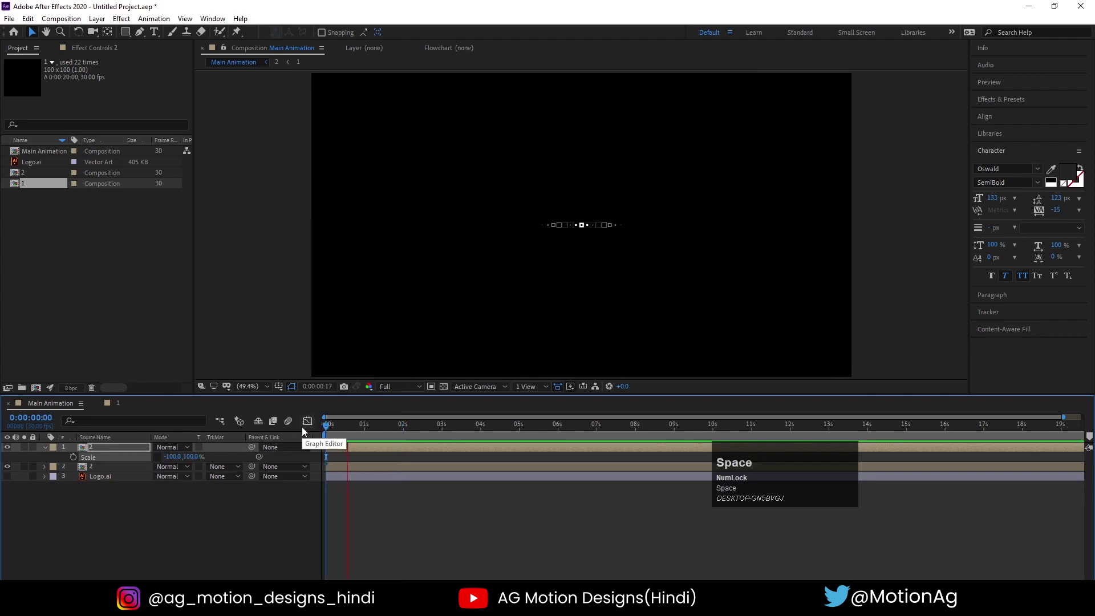
key("space")
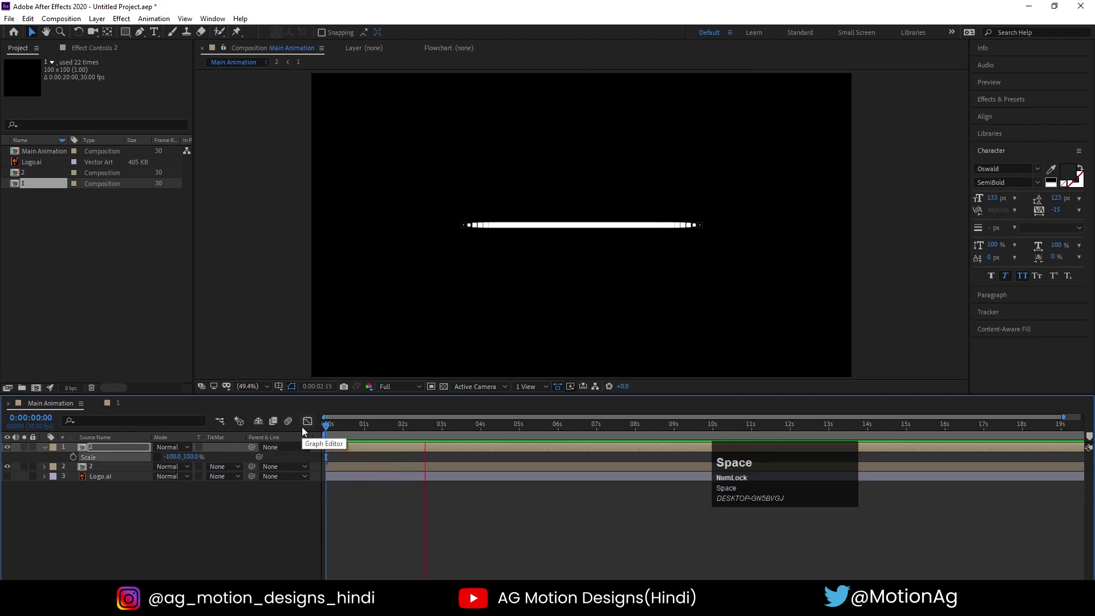
key("space")
key("space")
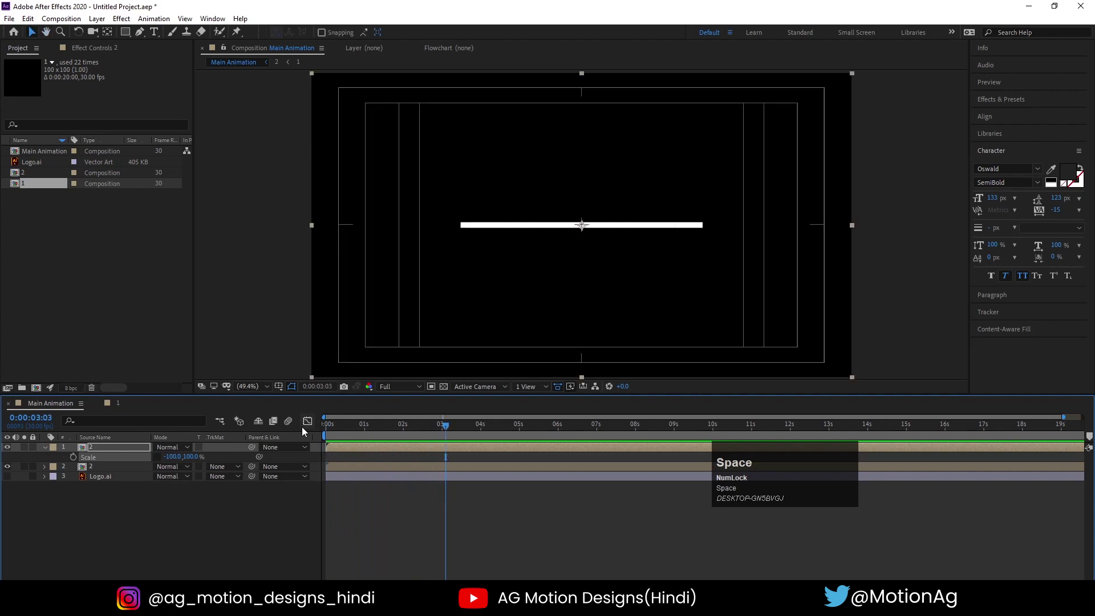
Pre-compose the original and mirrored row layers together as "3"
left_click(110, 466, "shift")
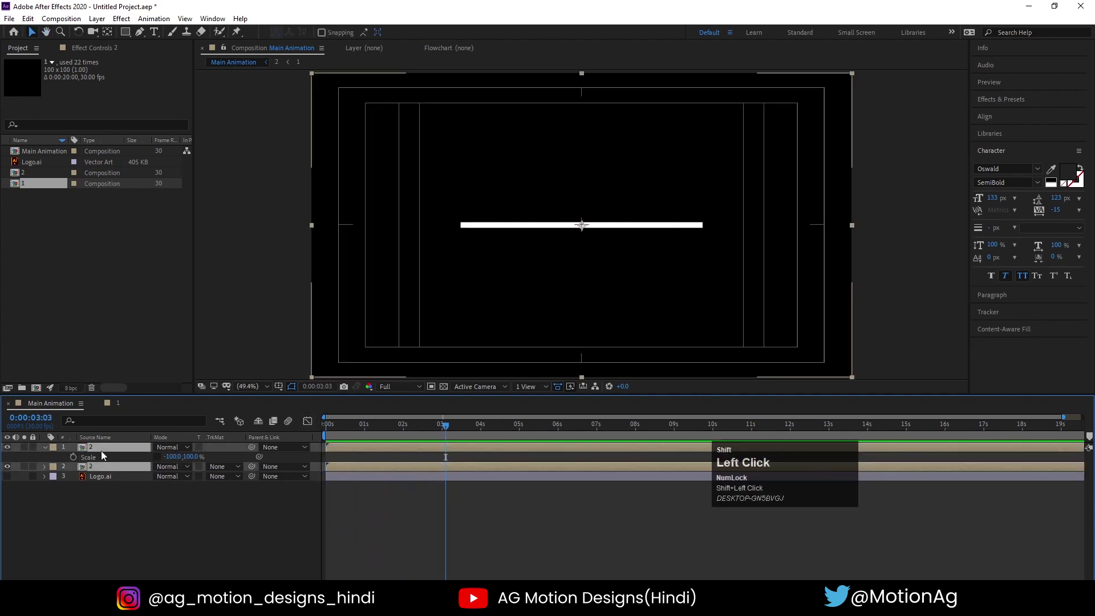
key("ctrl+shift+c")
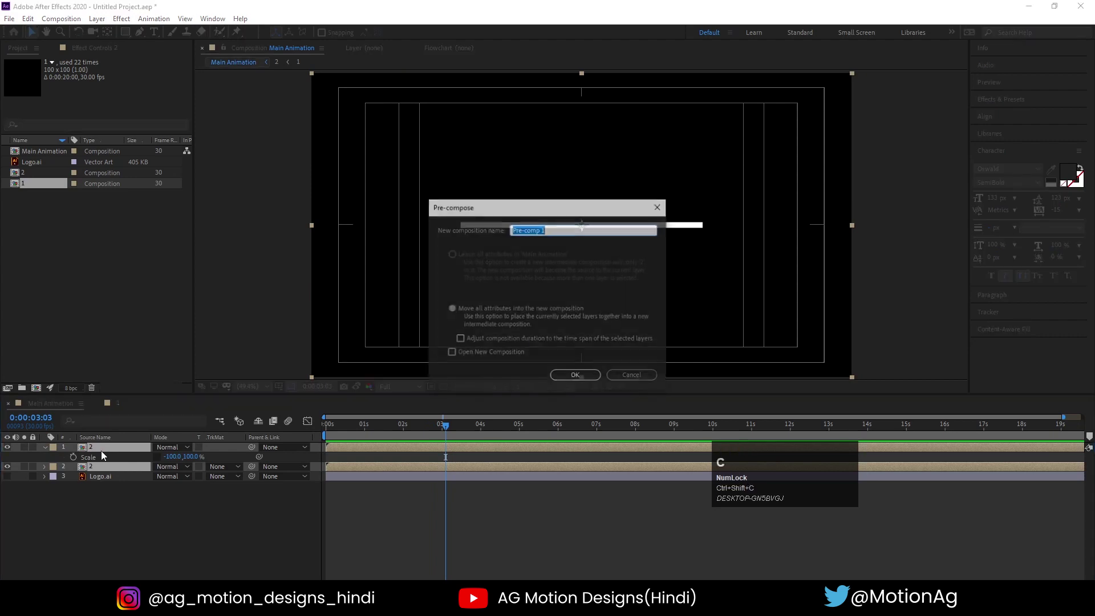
type("3")
key("Return")
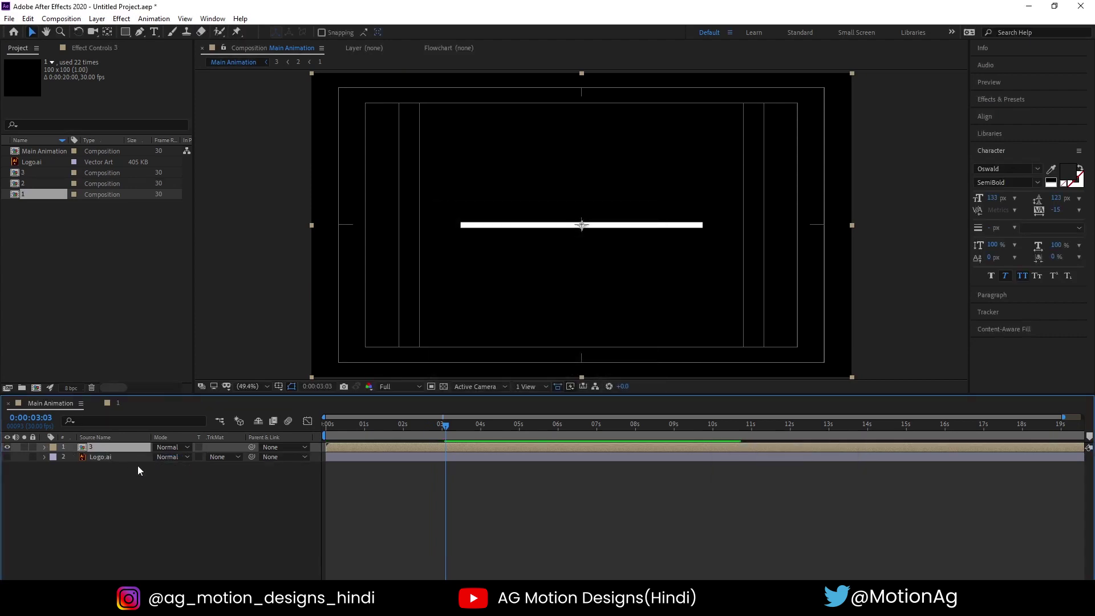
Duplicate layer 3 and place the copy directly above the original row, closing the gap between them
scroll(572, 213, "up", 3)
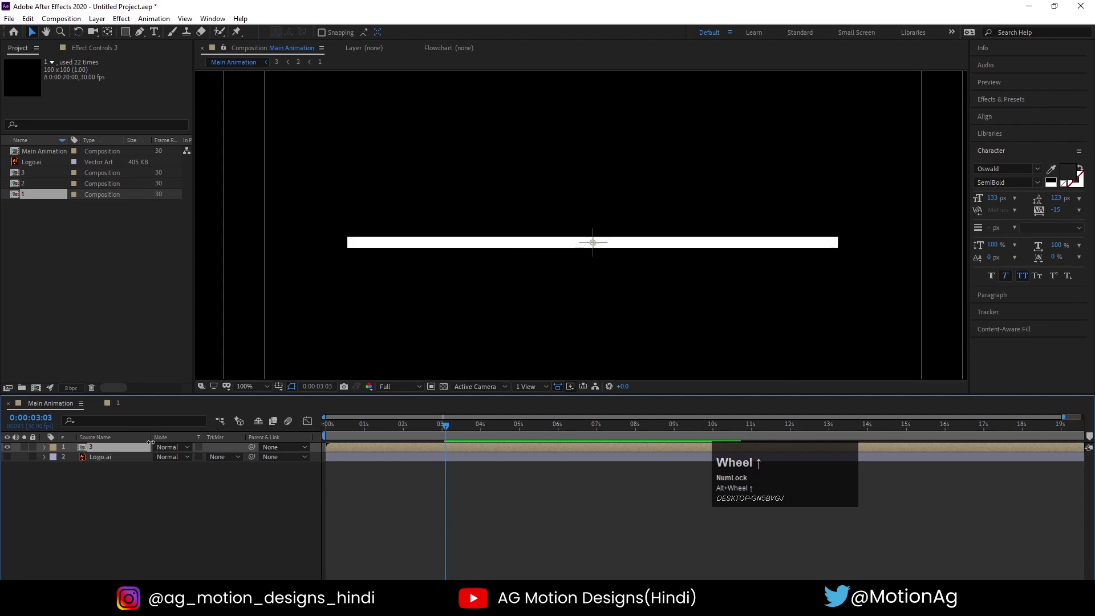
left_click(132, 444)
key("ctrl+d")
left_click(565, 249)
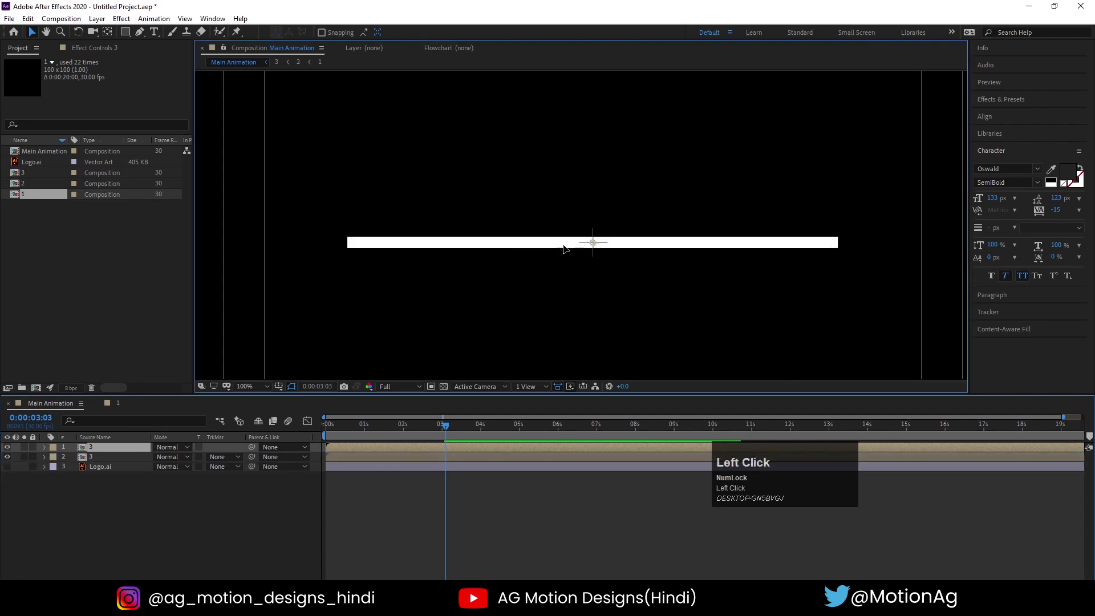
left_click_drag(564, 249, 566, 238)
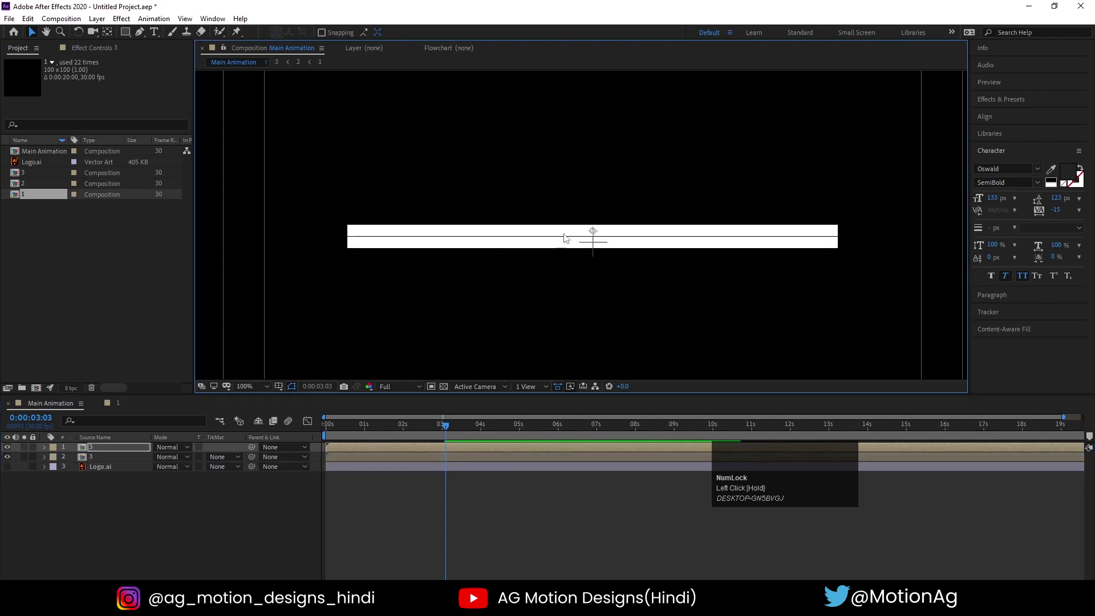
key("Down")
key("Down")
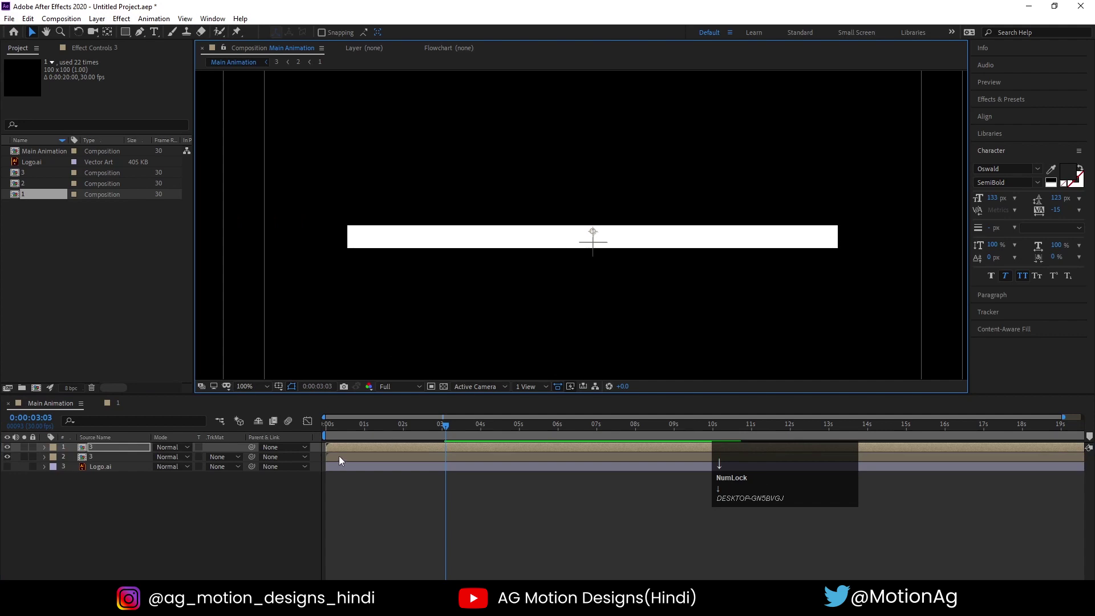
Preview the two stacked rows from the start and show the Logo.ai layer to compare their coverage
left_click(329, 426)
key("space")
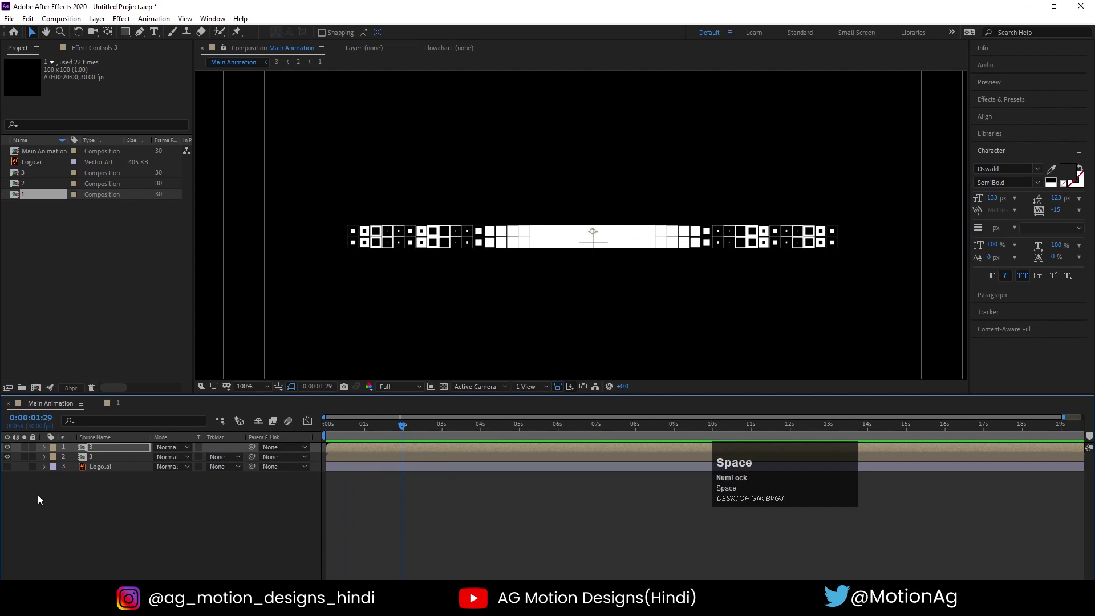
left_click(8, 467)
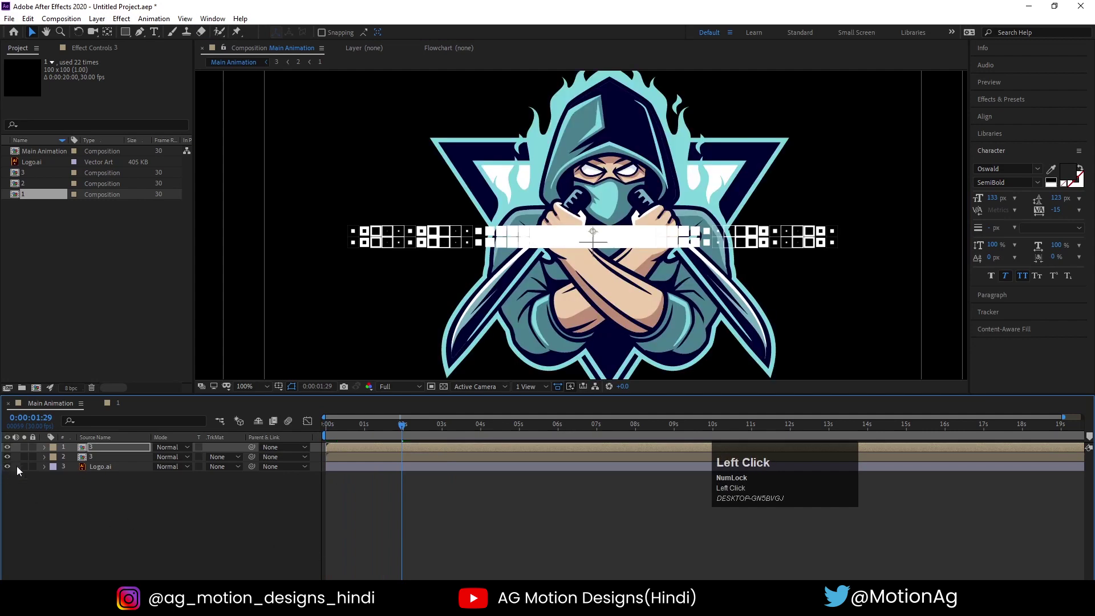
Lock the Logo.ai layer and duplicate both row layers, keeping the two copies together at the top of the layer stack
left_click(33, 466)
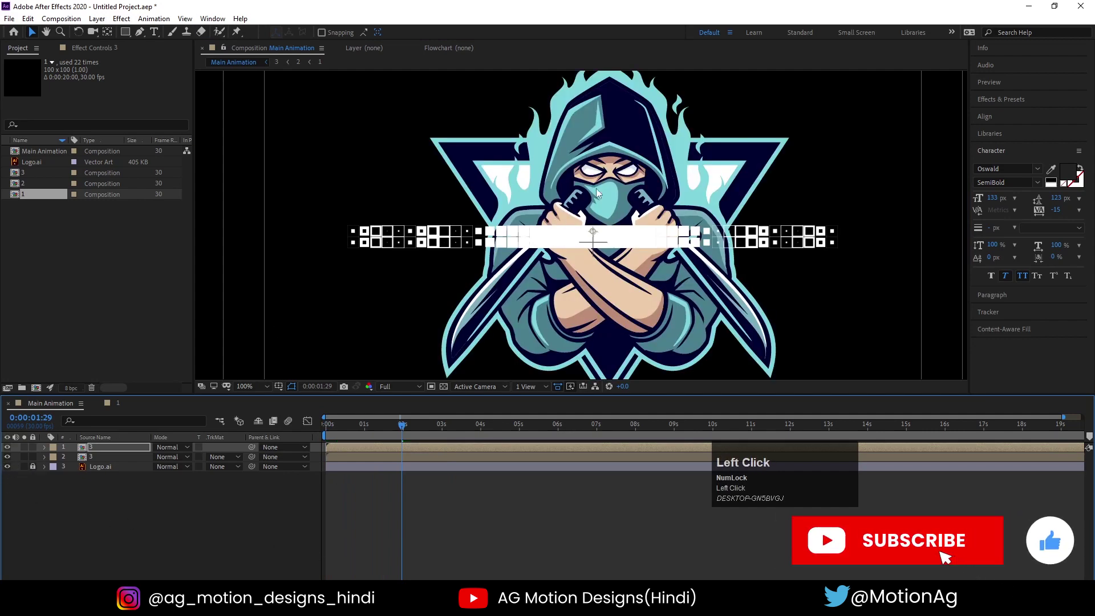
left_click_drag(626, 194, 579, 260)
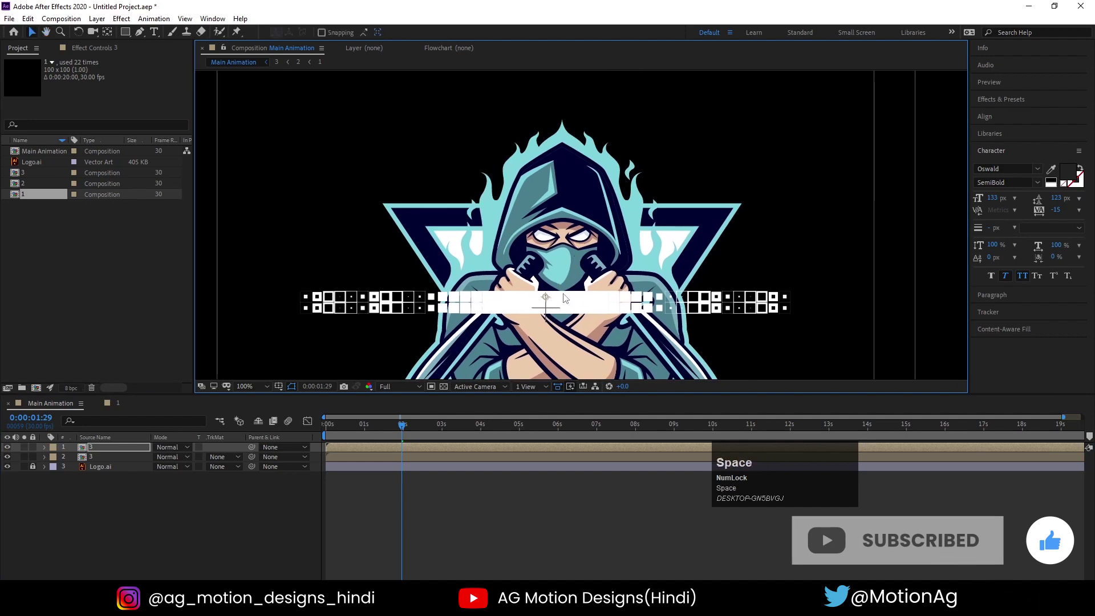
left_click(103, 460)
left_click(94, 447, "shift")
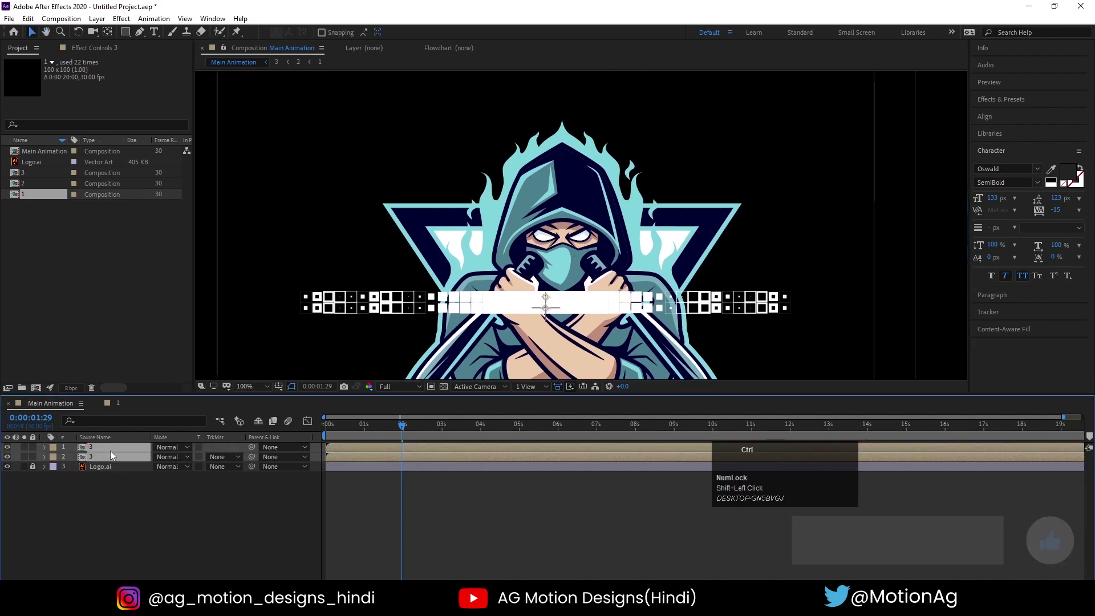
key("ctrl+d")
left_click(108, 467)
left_click(106, 454)
key("[")
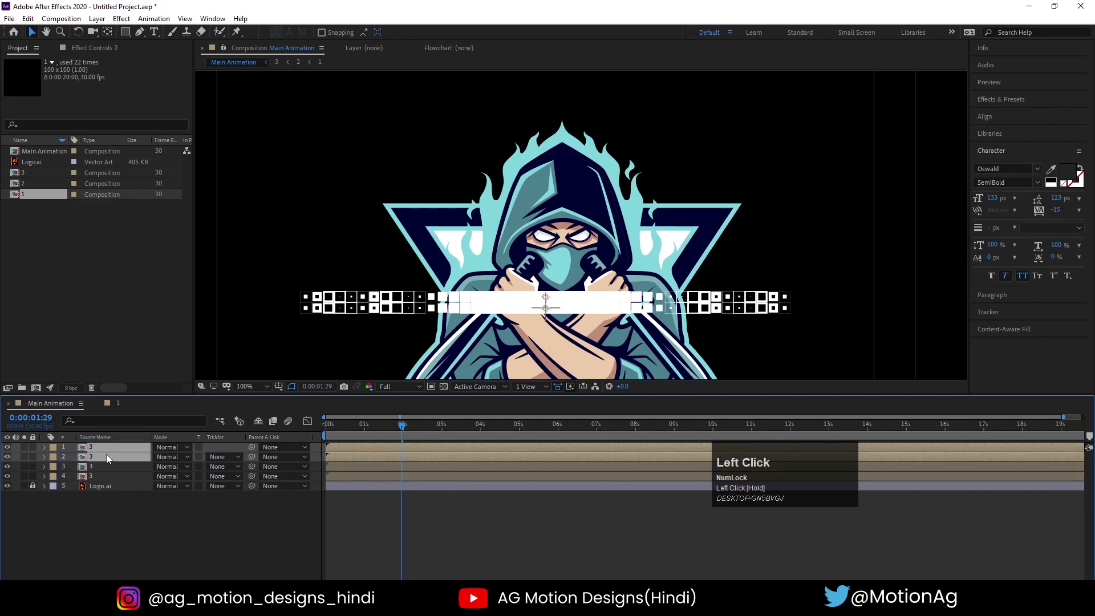
key("ctrl+z")
key("p")
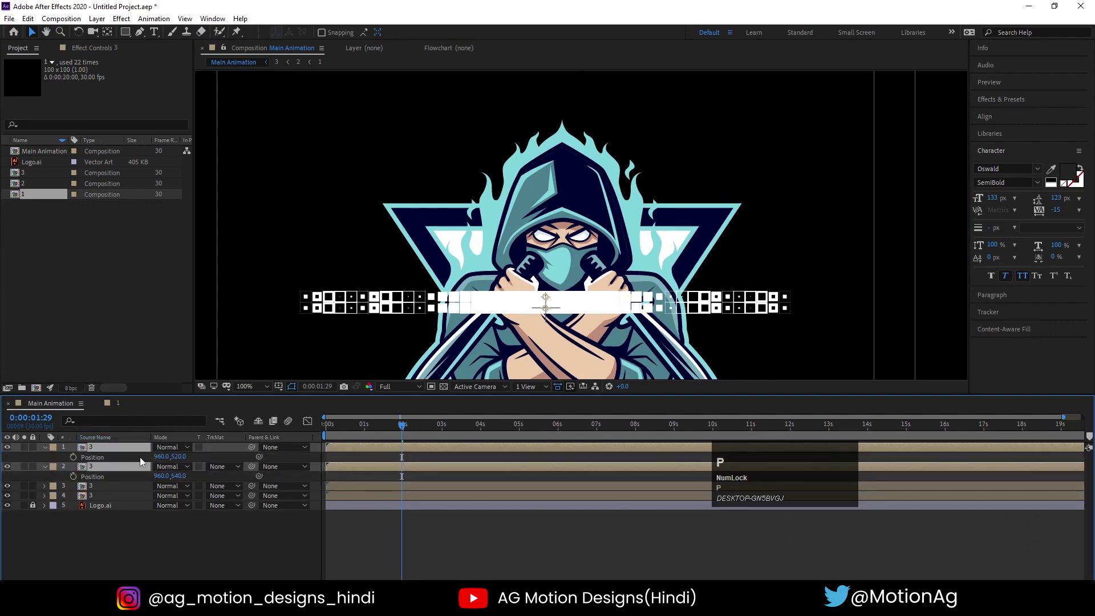
Move the two copied rows up to Y positions 480 and 500, closing the gap above the original rows
left_click_drag(179, 457, 166, 456)
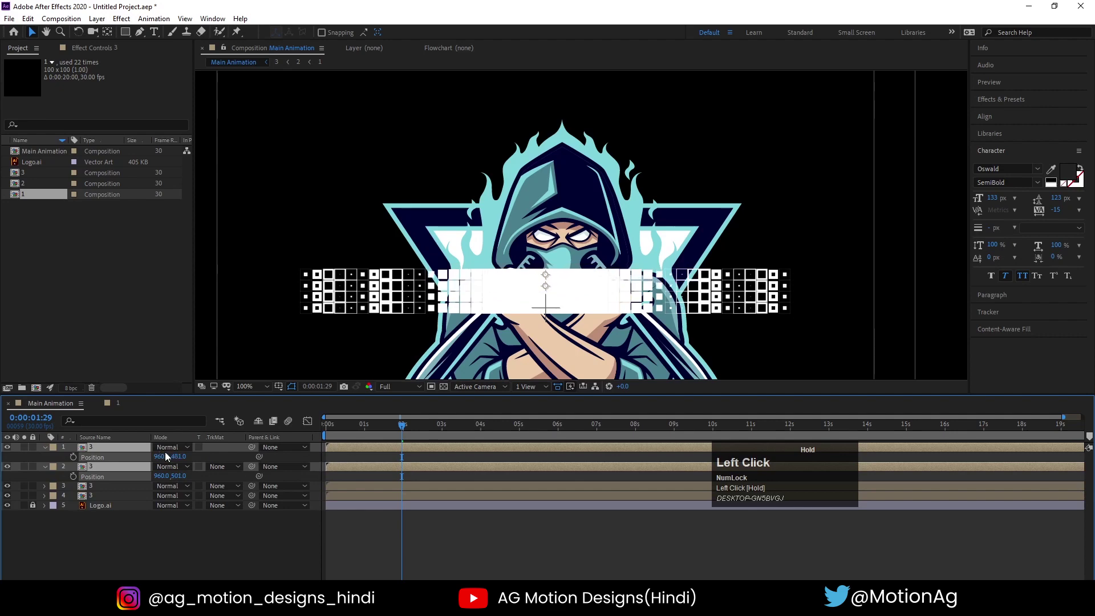
key("Up")
key("Up")
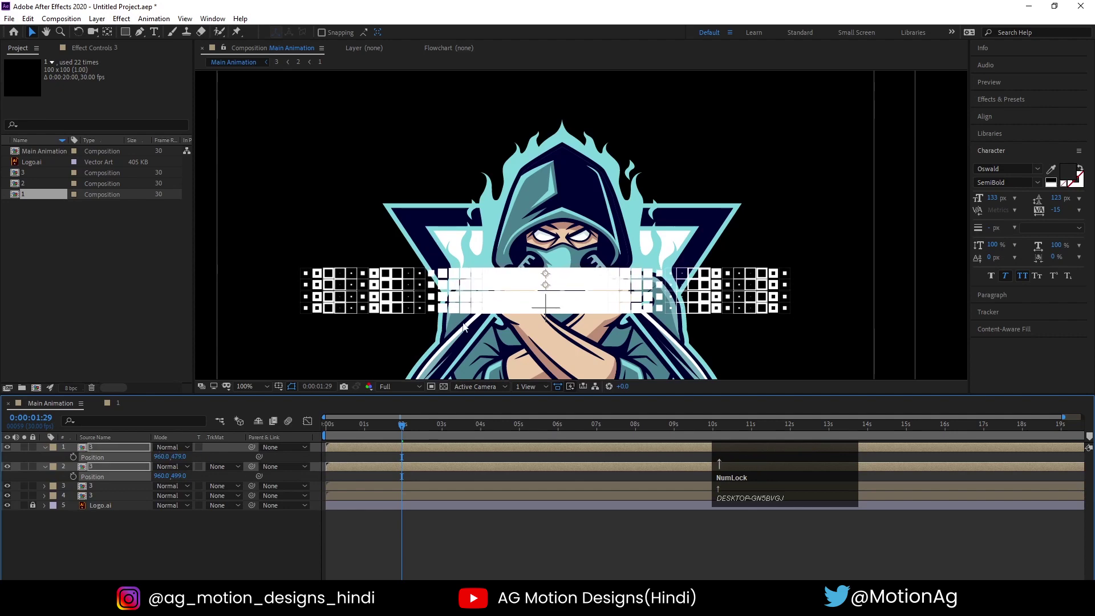
scroll(590, 274, "up", 4)
key("Down")
key("Down")
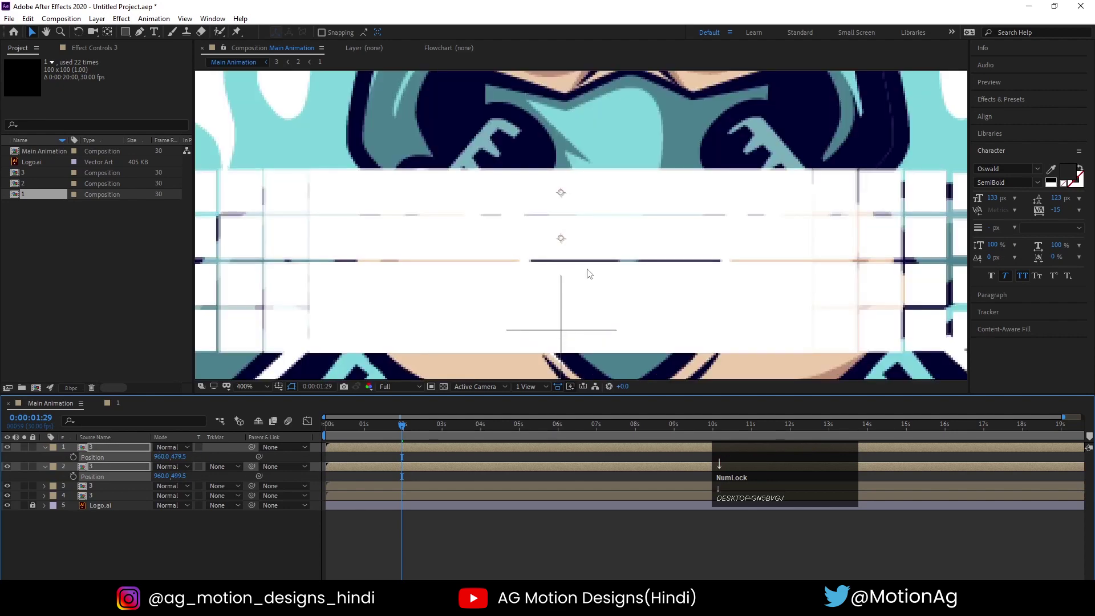
key("Down")
key("Down")
key("Down")
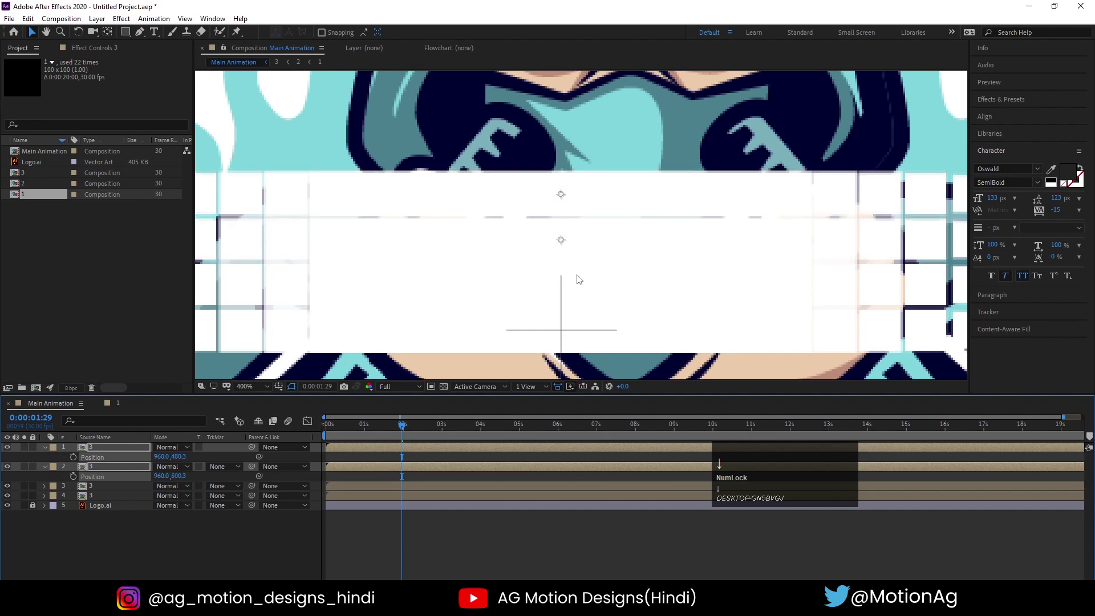
scroll(578, 280, "down", 2)
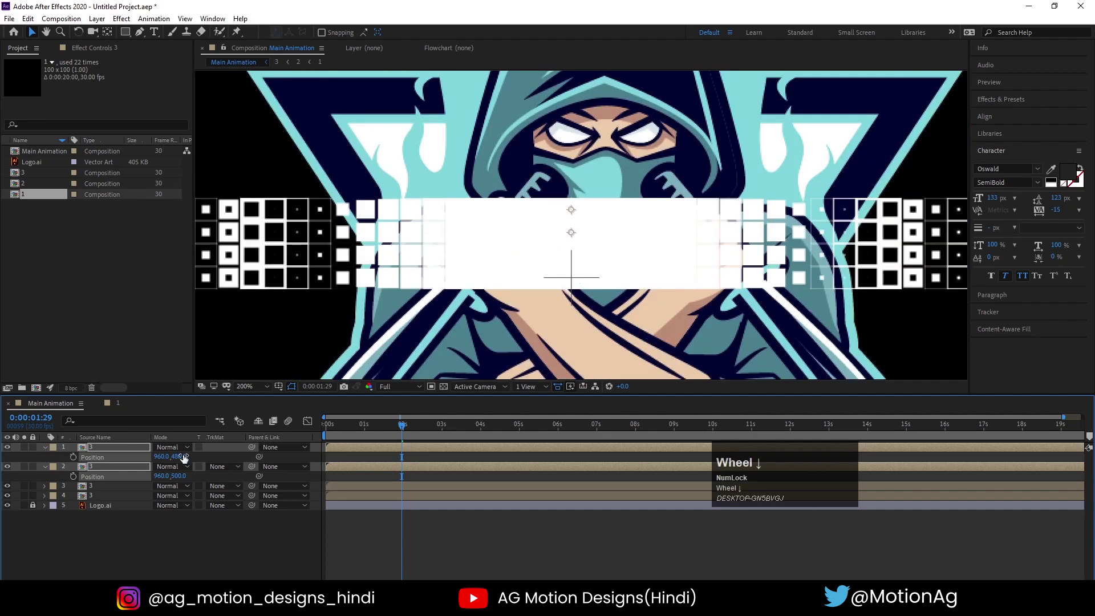
Duplicate all four rows, group the copies above the originals and move them up to Y positions 400, 420, 440 and 460
left_click(105, 494)
left_click(98, 446, "shift")
key("ctrl+d")
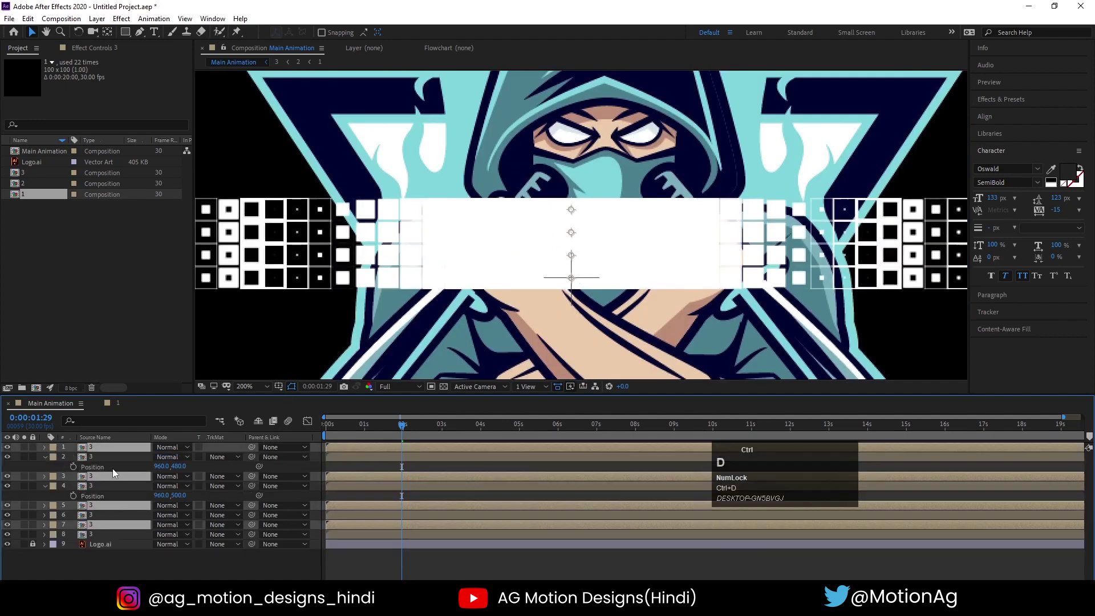
left_click_drag(112, 474, 97, 453)
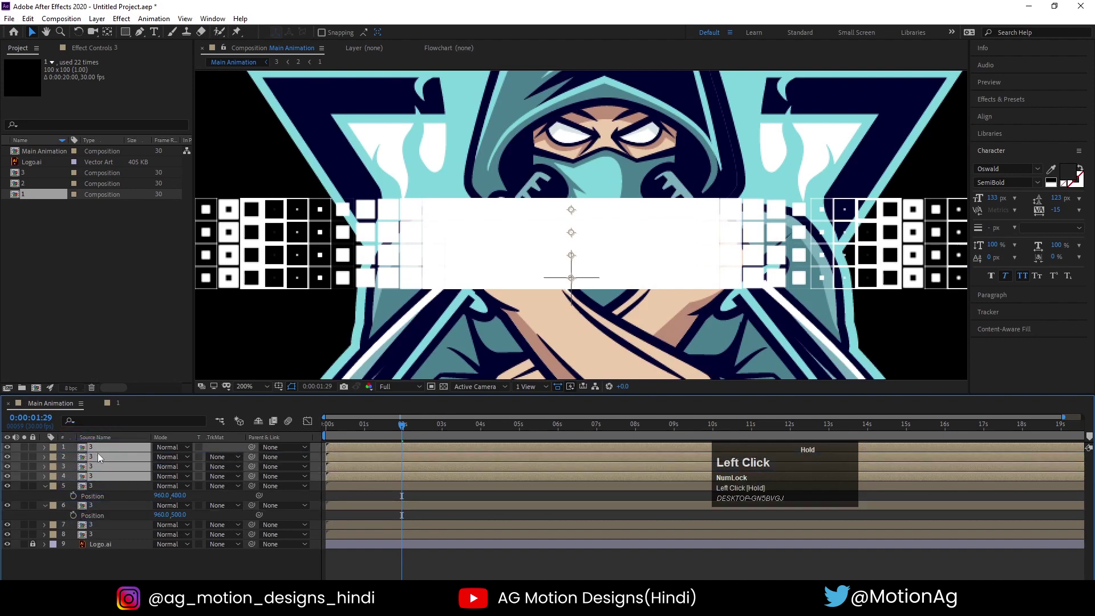
key("p")
left_click_drag(179, 456, 143, 447)
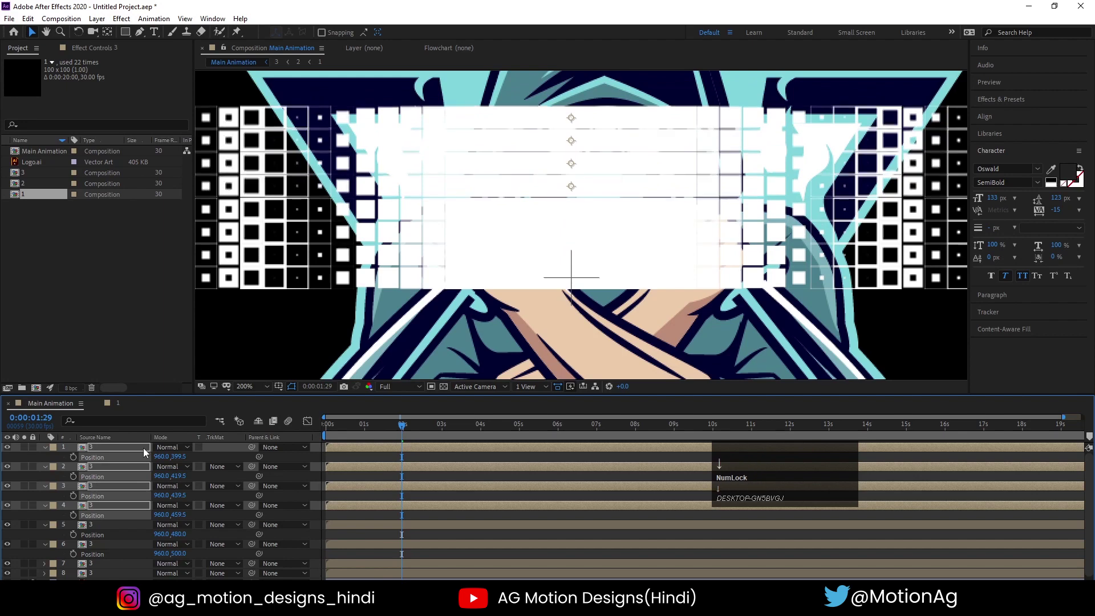
left_click(341, 454)
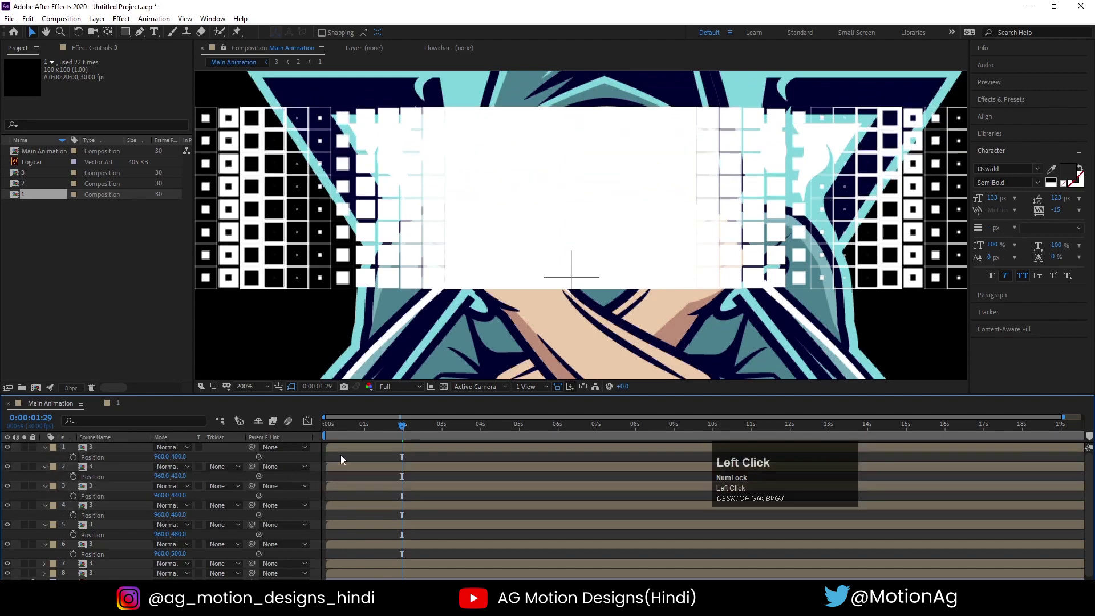
Duplicate all eight rows, group the copies above the originals and move them up so the topmost sits at Y 240
scroll(623, 228, "down", 2)
scroll(623, 228, "down", 1)
left_click(98, 513)
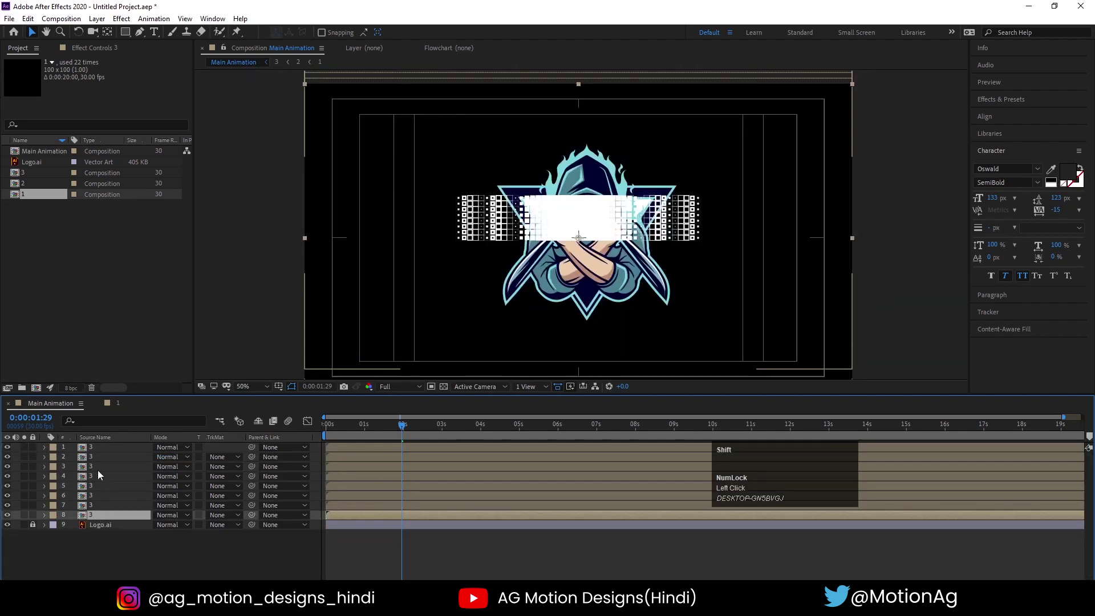
left_click(99, 447, "shift")
key("ctrl+d")
left_click_drag(108, 470, 111, 436)
key("p")
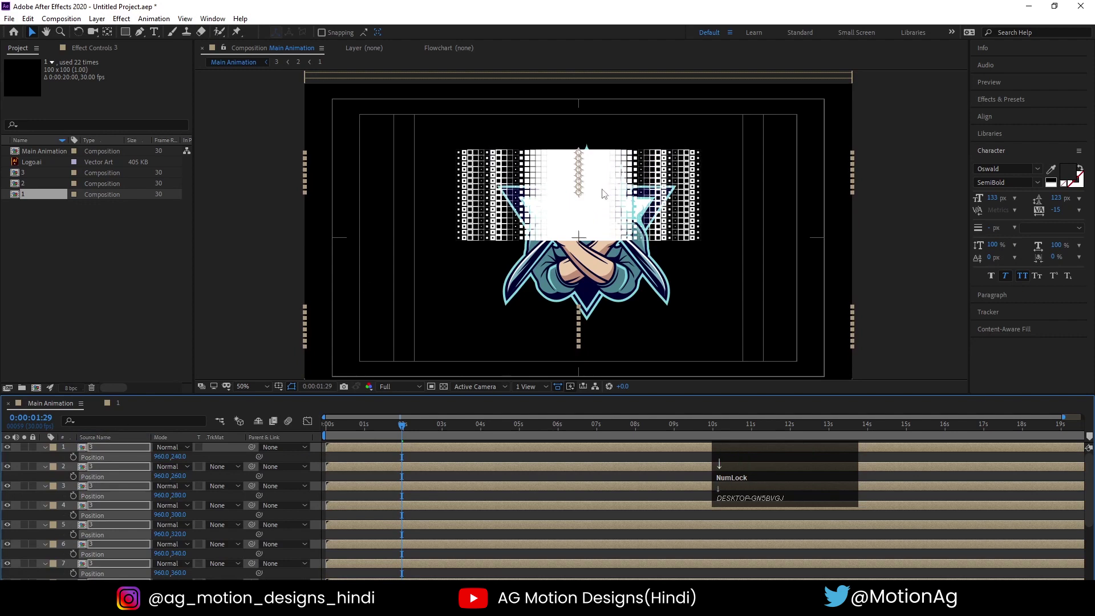
left_click(276, 464)
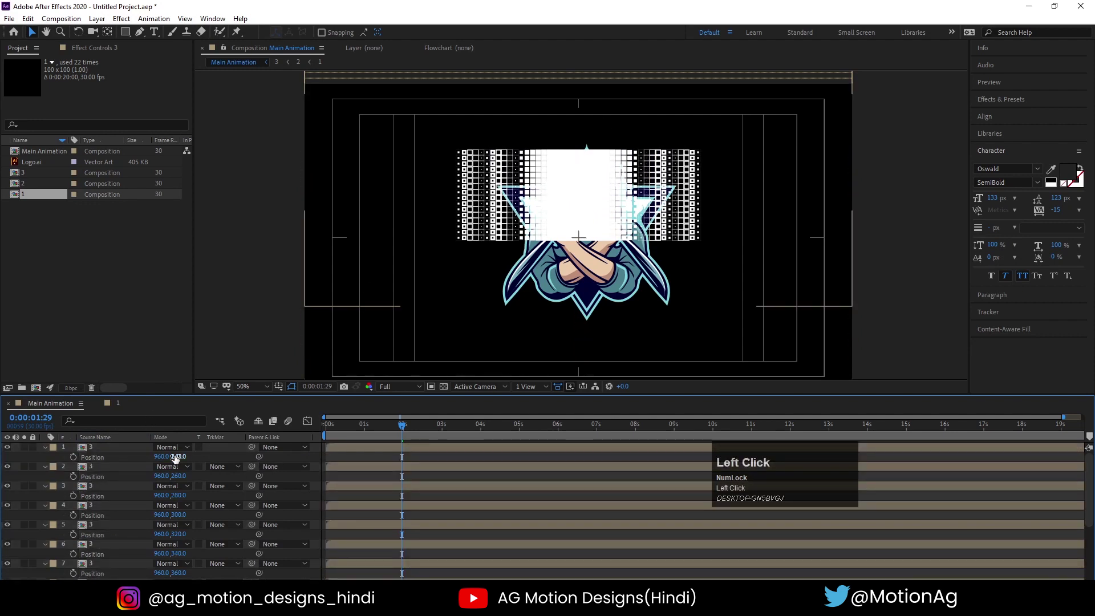
Duplicate the top two rows and move the copies up to Y positions 200 and 220 to cover the logo's tip
left_click(114, 466)
left_click(89, 450, "shift")
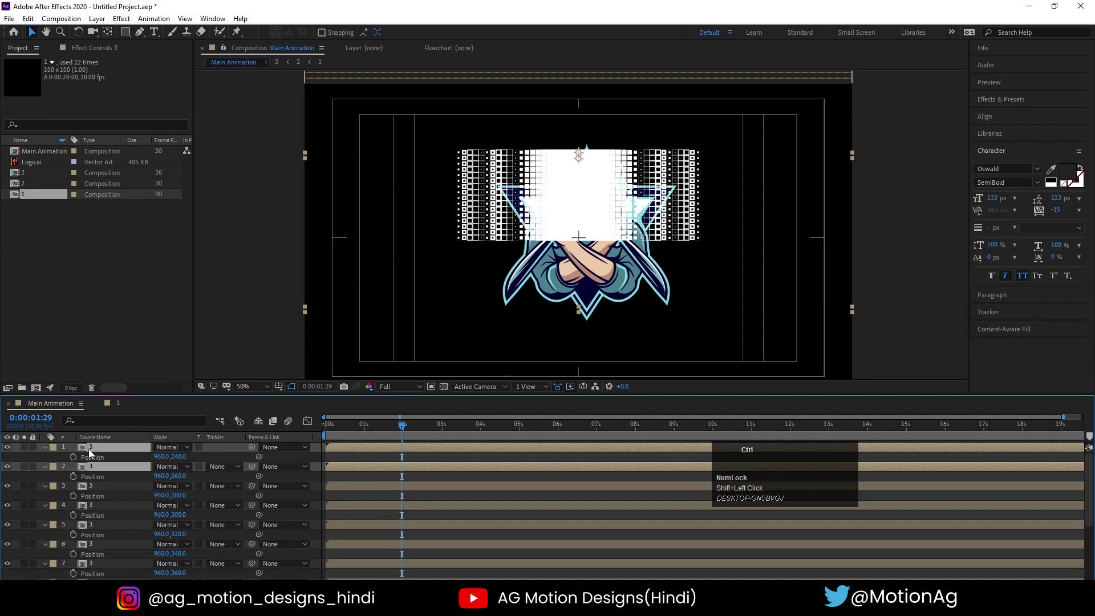
key("p")
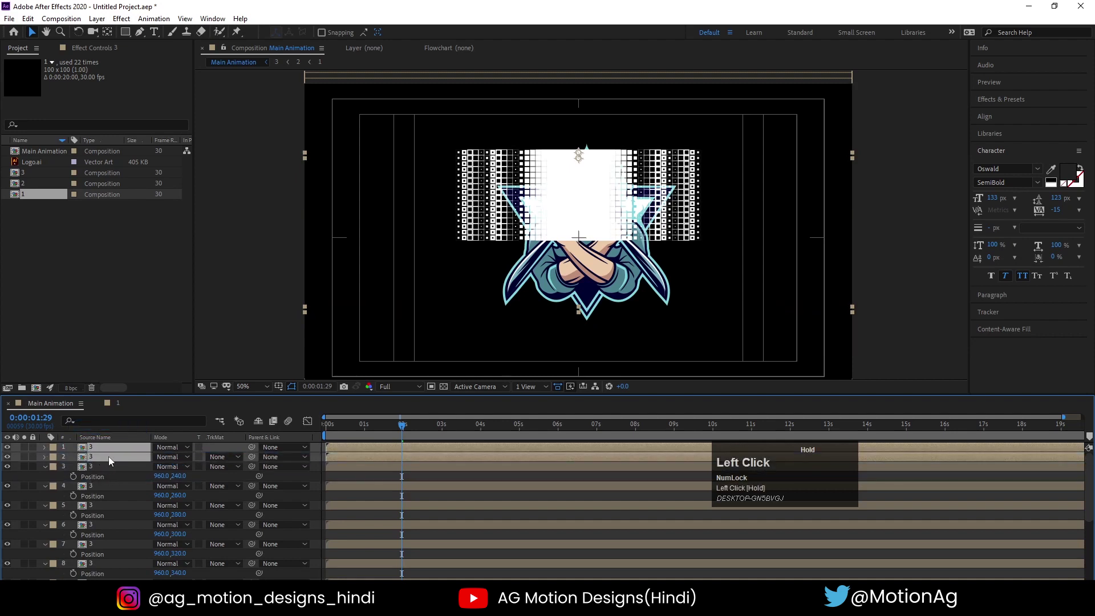
key("p")
left_click_drag(178, 456, 156, 456)
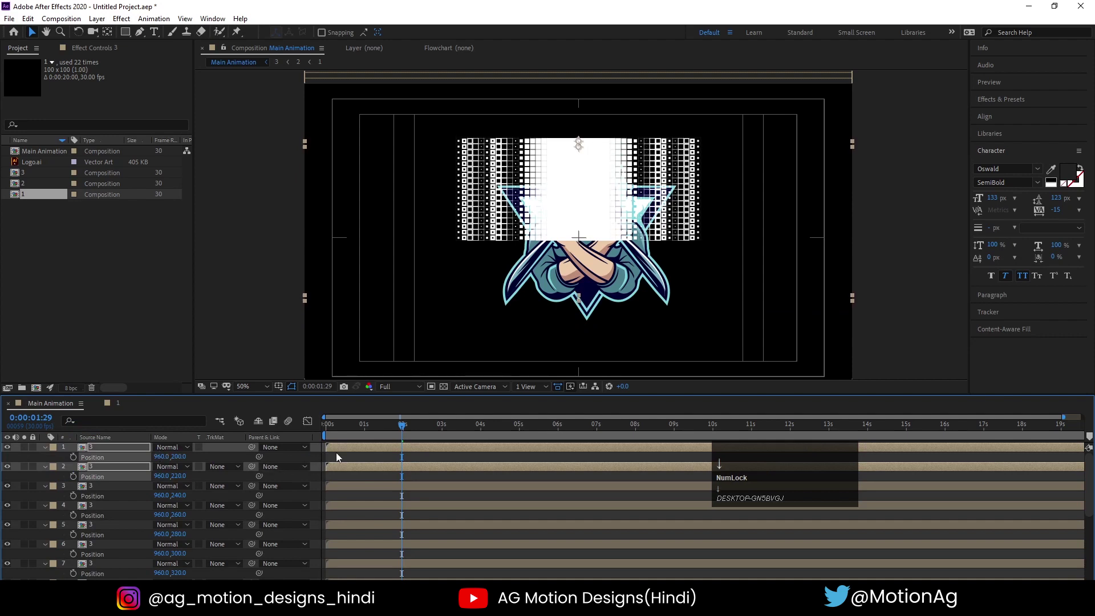
key("u")
Select all 18 row layers and trim their out points to frame 0:00:00:01
left_click(340, 426)
scroll(347, 478, "down", 3)
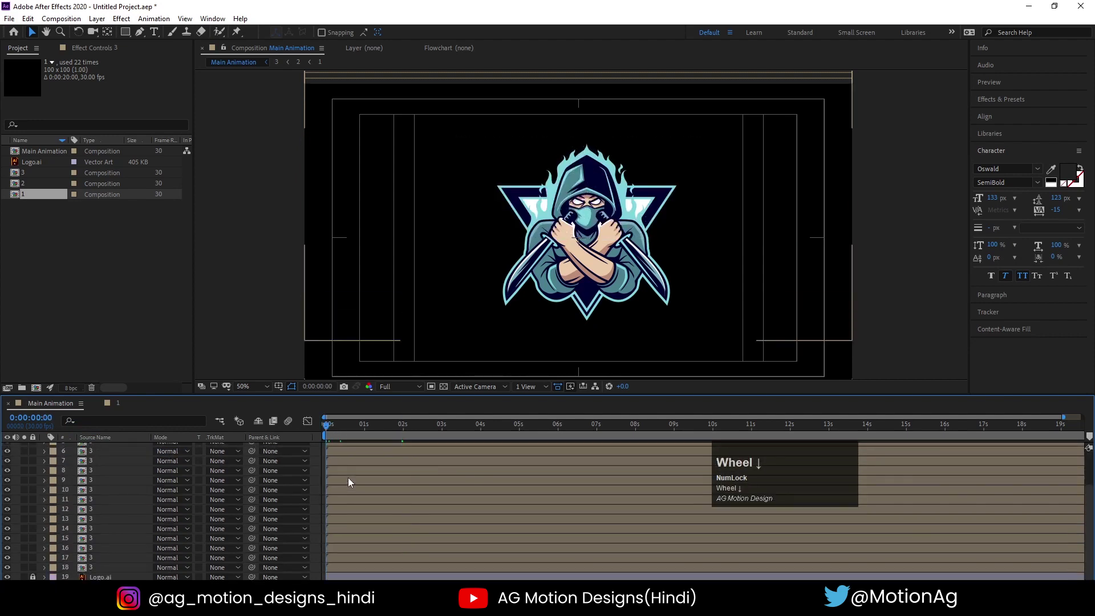
left_click(107, 567)
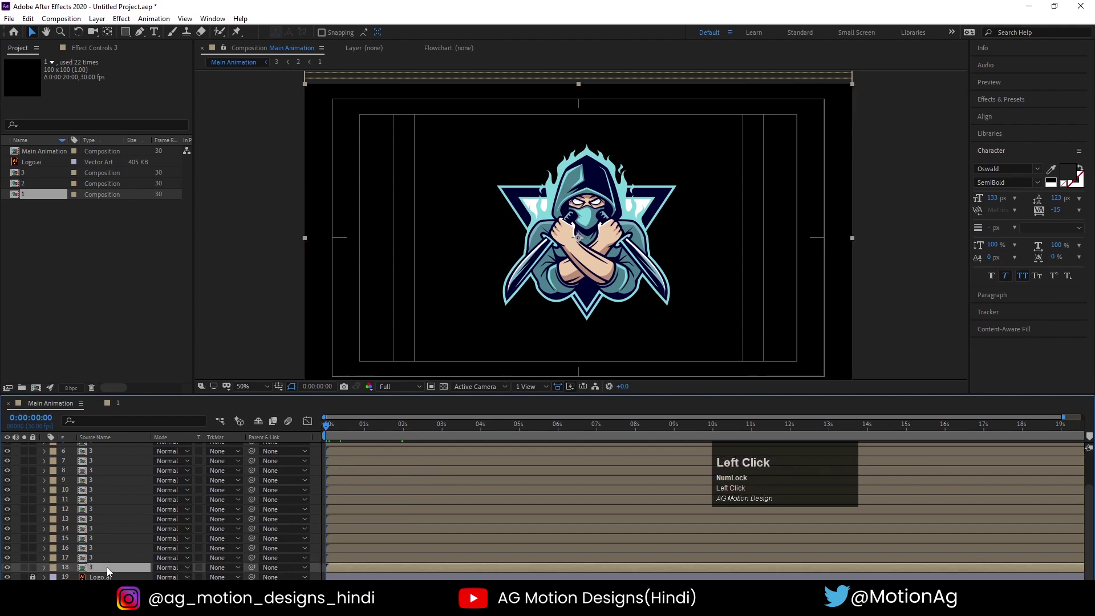
scroll(102, 532, "up", 2)
left_click(97, 447, "shift")
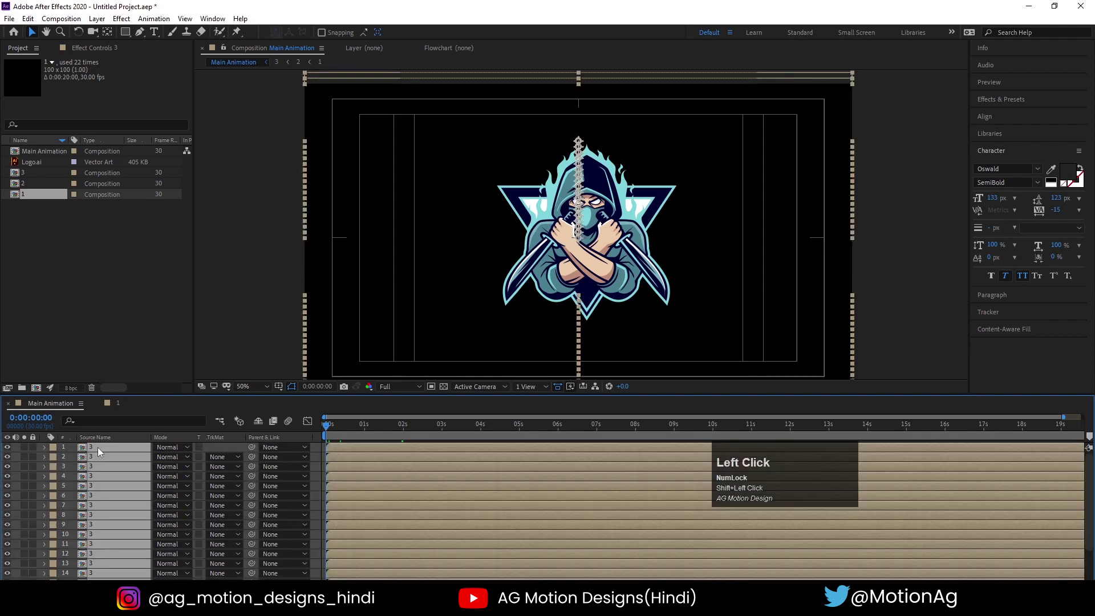
key("Page_Down")
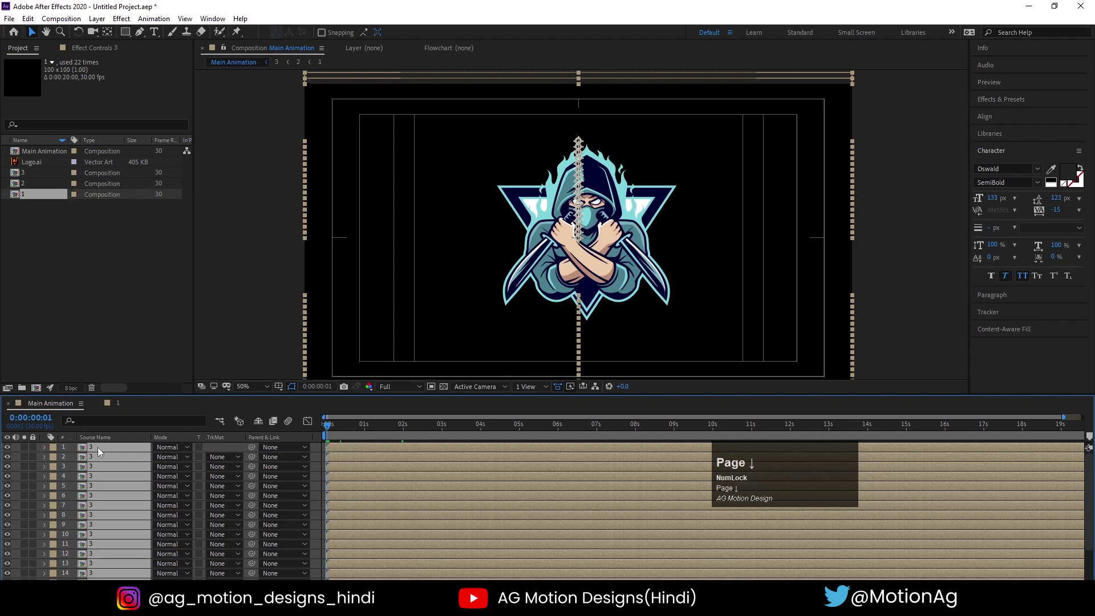
key("alt+bracketright")
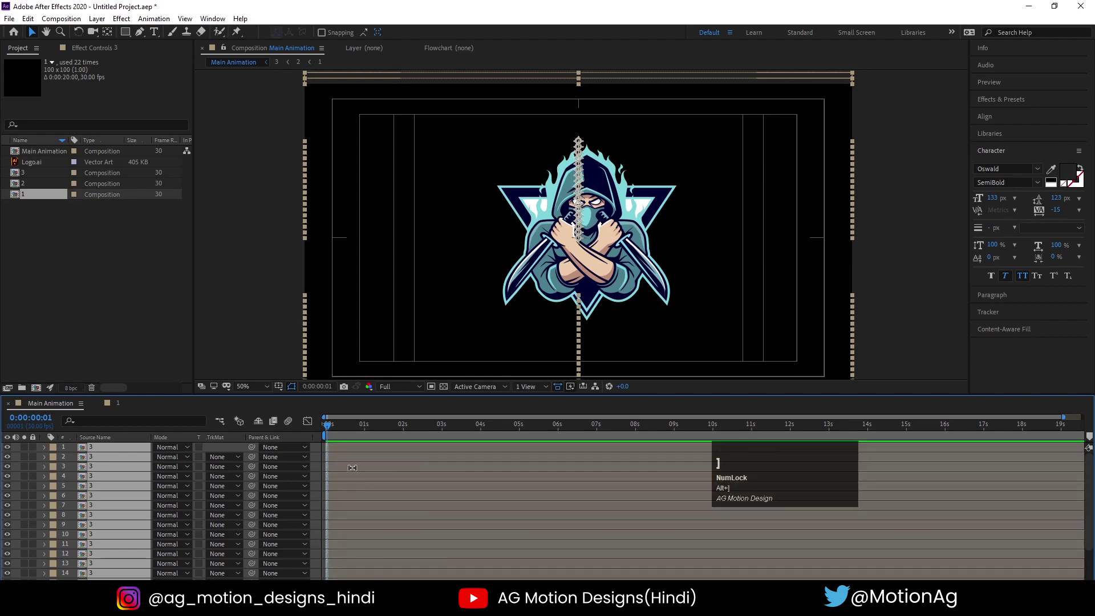
Apply Sequence Layers to the trimmed rows from the bottom row upward and extend their out points to the composition's end
right_click(327, 457)
left_click(388, 323)
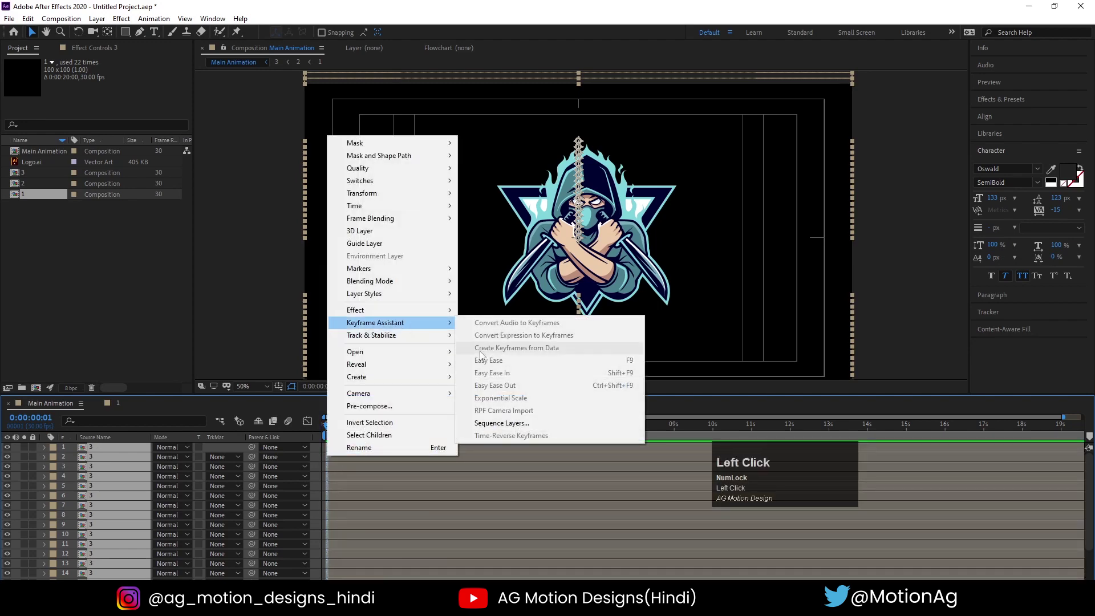
left_click(501, 422)
left_click(564, 333)
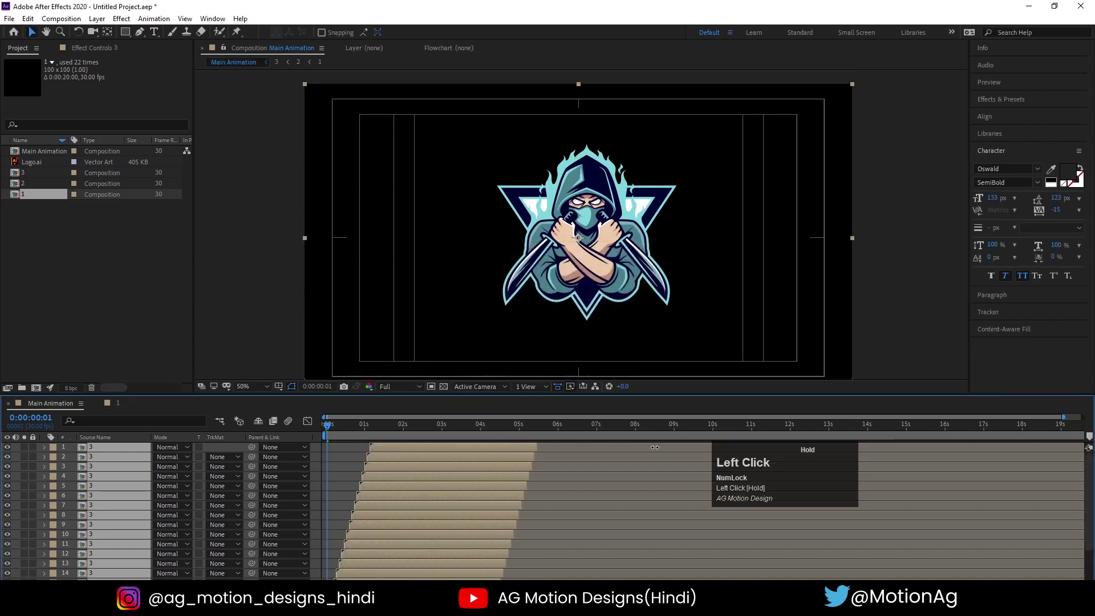
Preview the staggered rows and pre-compose all 18 row layers together as "4"
key("space")
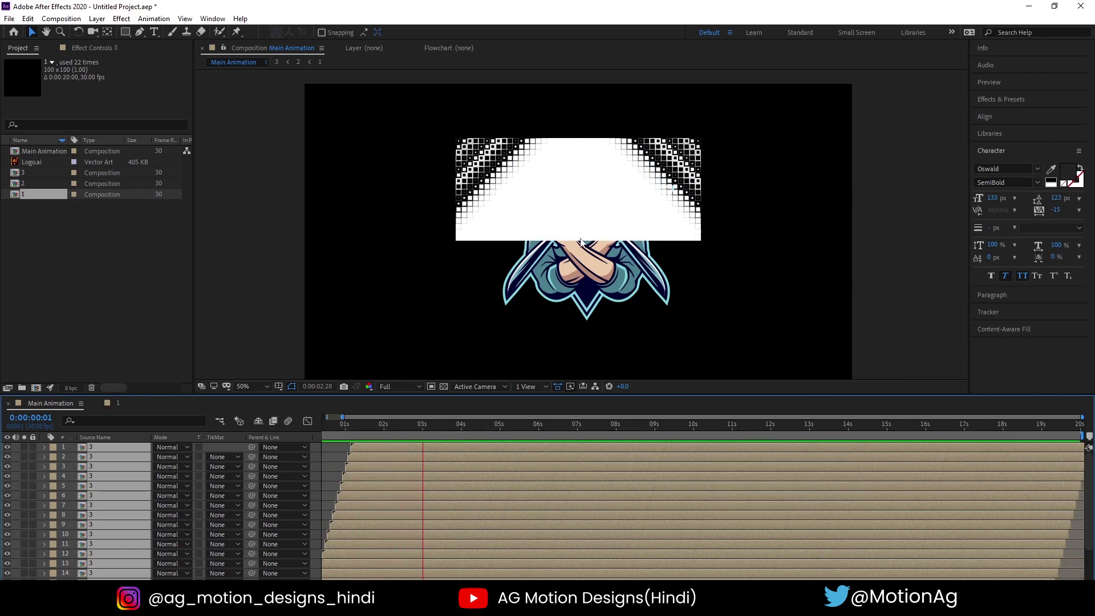
key("space")
scroll(126, 460, "down", 2)
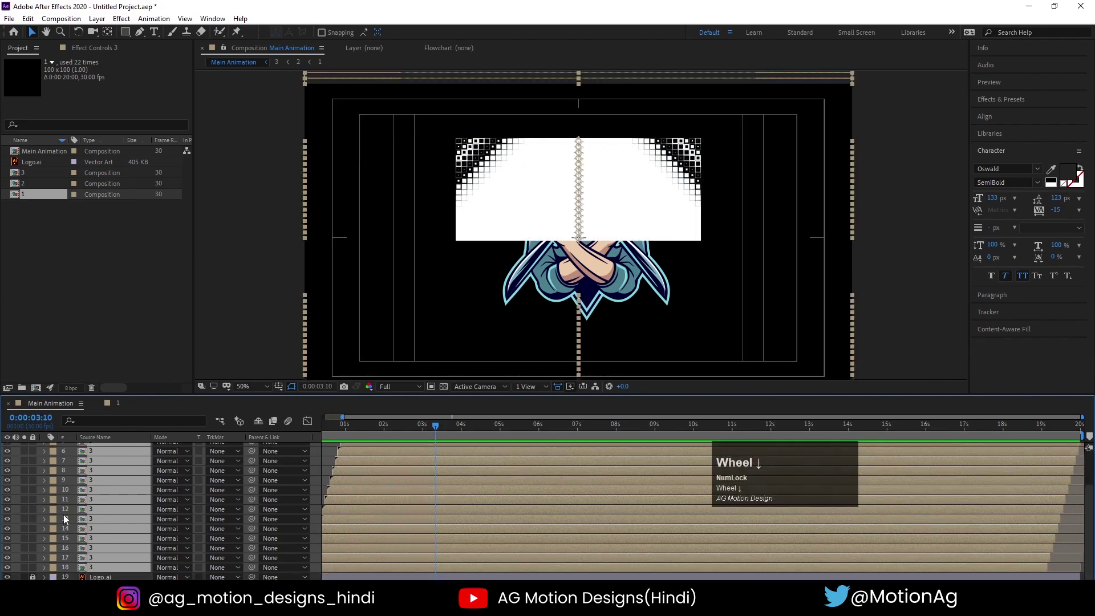
key("ctrl+shift+c")
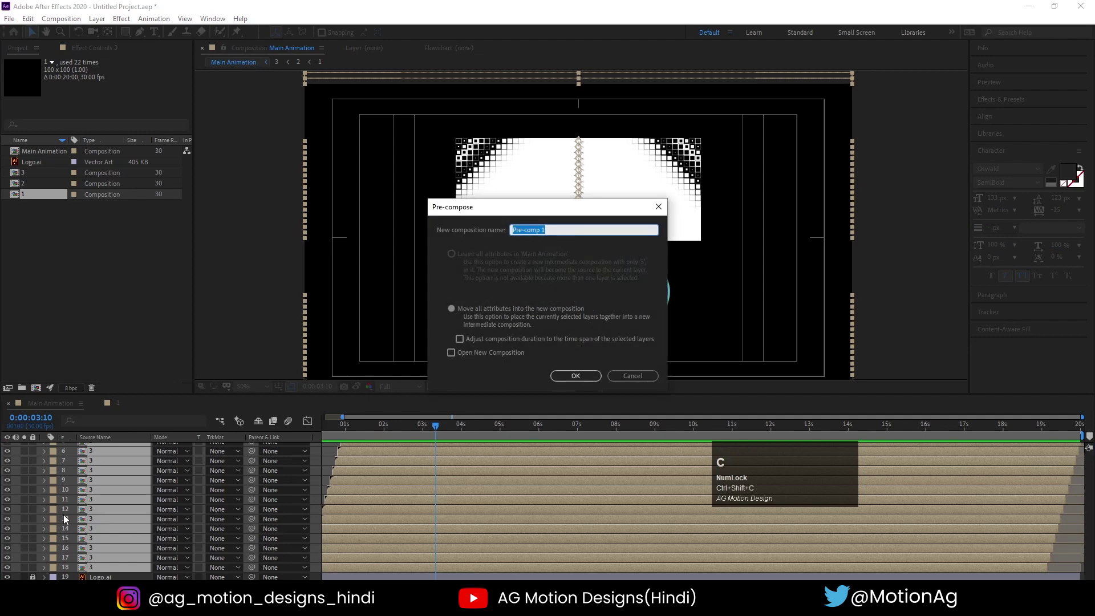
type("4")
key("Return")
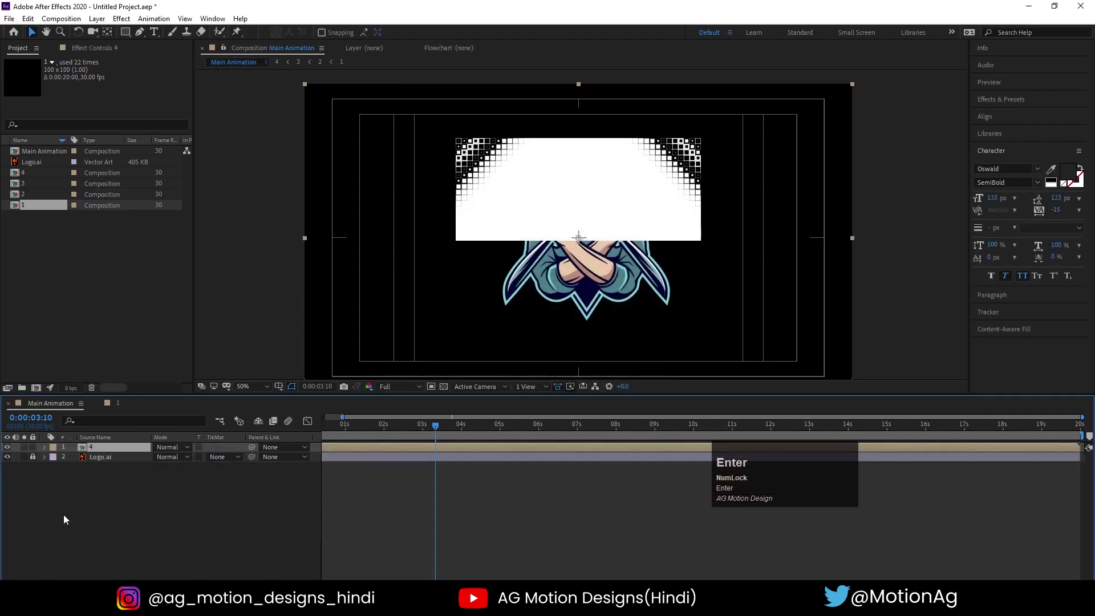
Review the opening seconds of the pre-composed square animation over the logo
key("equal")
key("equal")
key("equal")
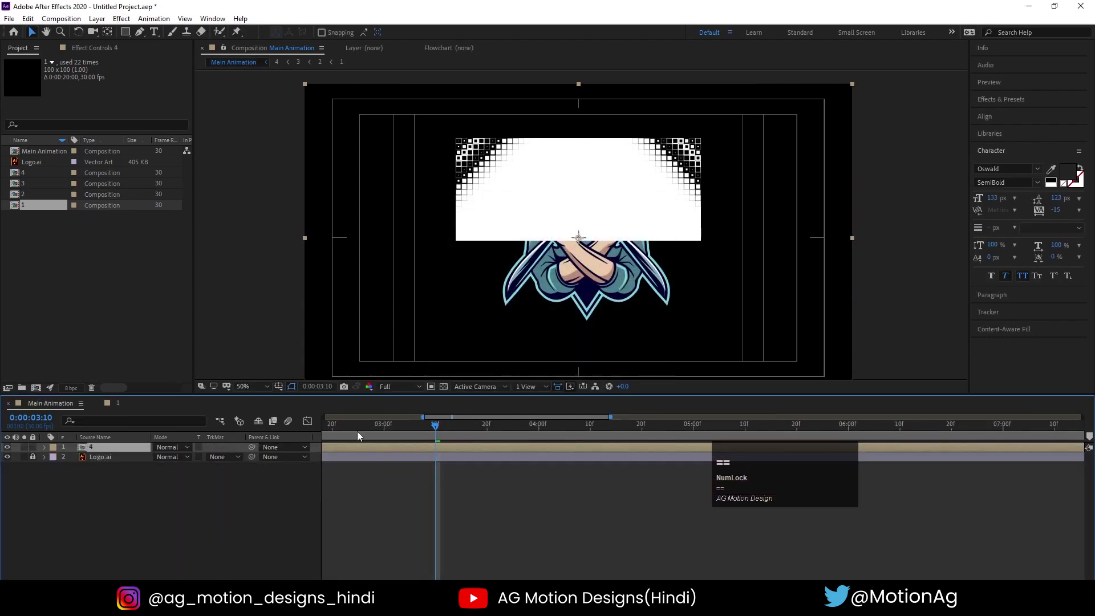
left_click(330, 425)
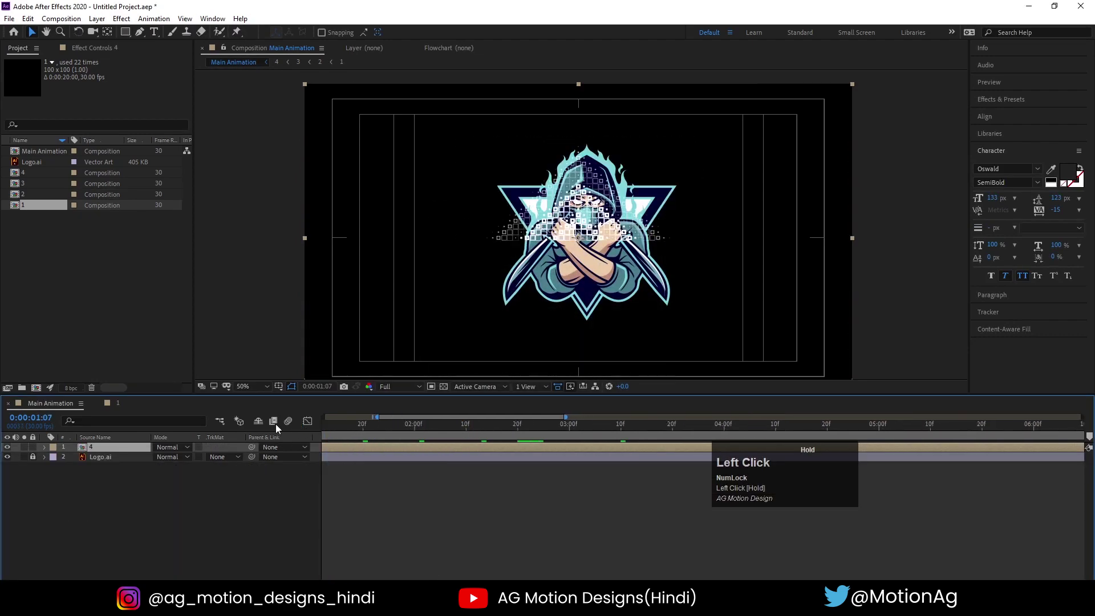
key("space")
Duplicate the "4" layer and mirror the copy vertically by unlinking its scale and setting the Y scale to -100%
left_click(132, 450)
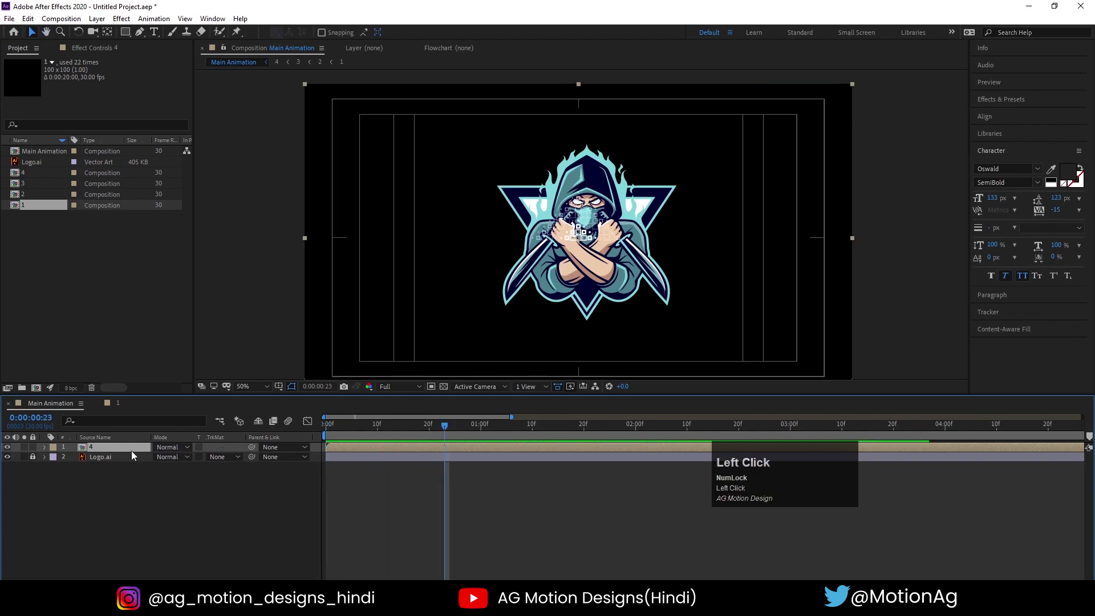
key("ctrl+d")
key("s")
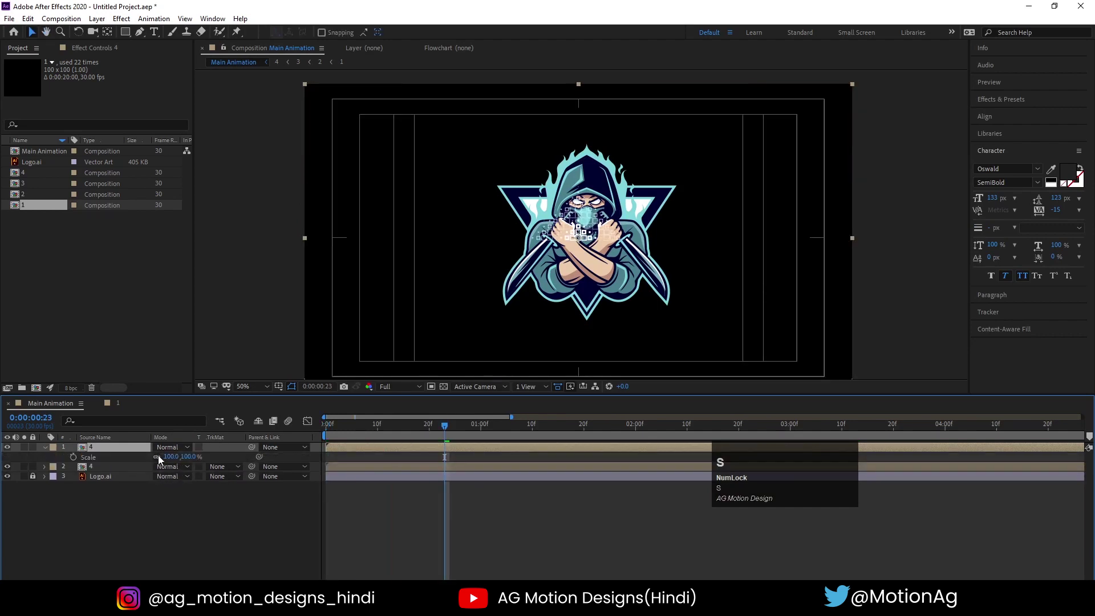
left_click(158, 456)
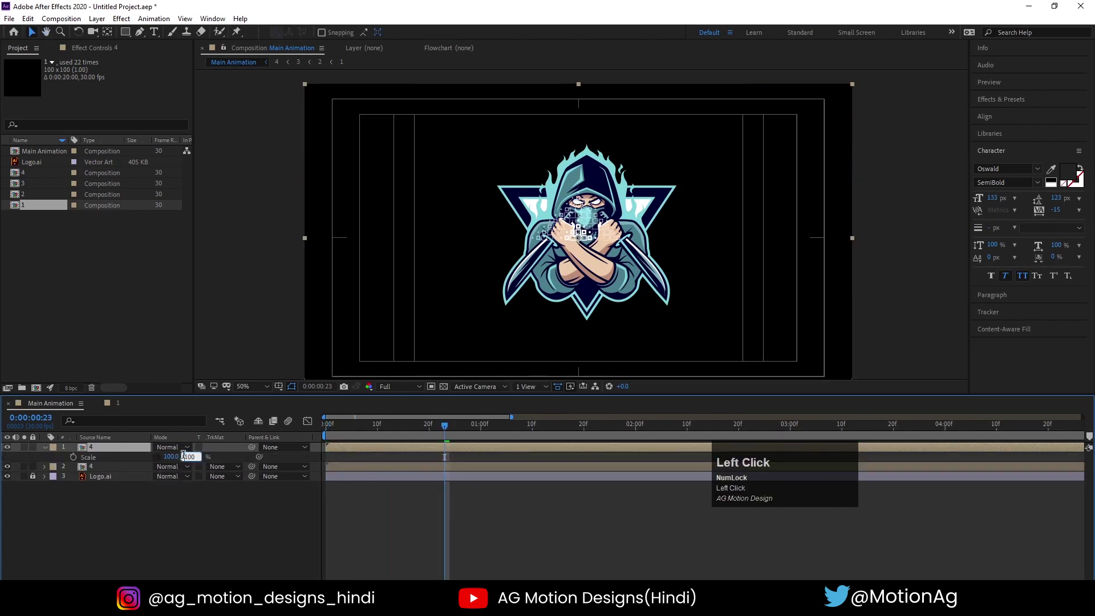
key("Return")
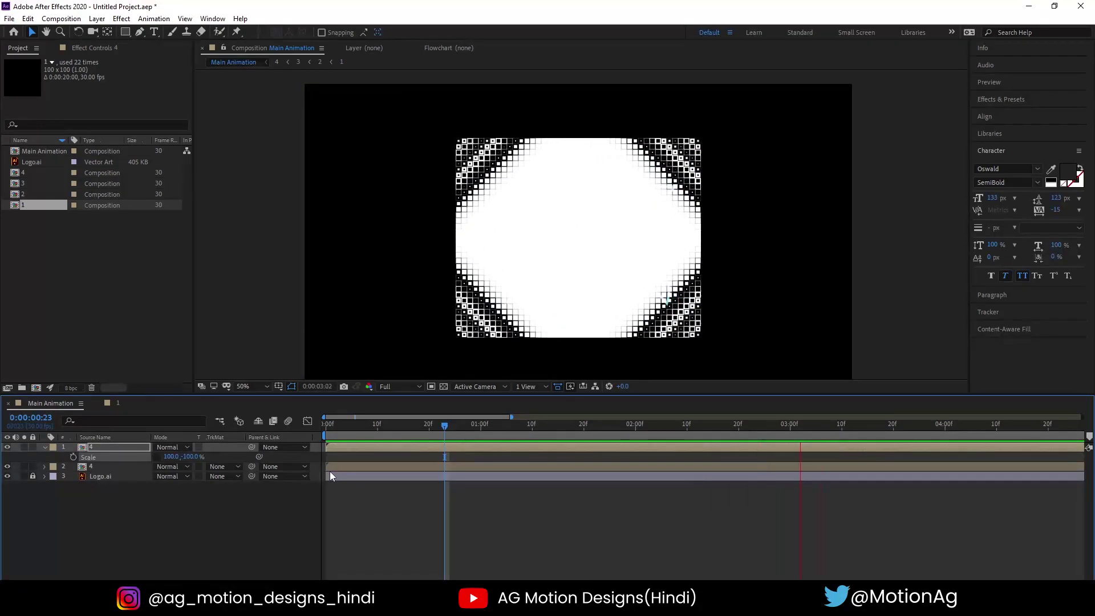
Preview the mirrored squares from the start and inspect the pattern up close over the logo
key("space")
left_click(423, 424)
key("space")
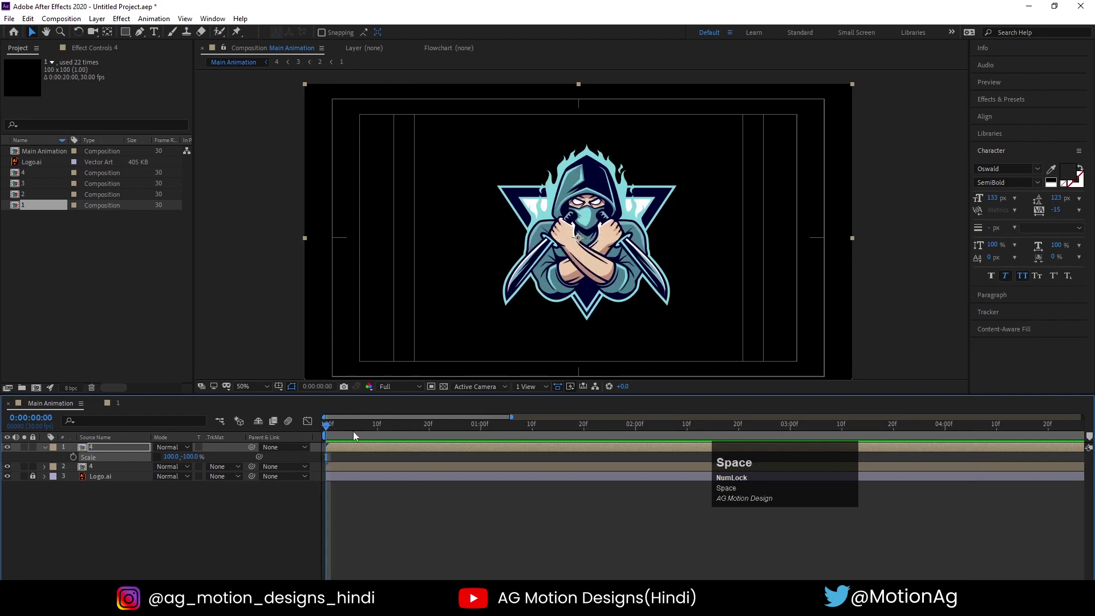
key("space")
scroll(597, 234, "up", 4, "alt")
key("space")
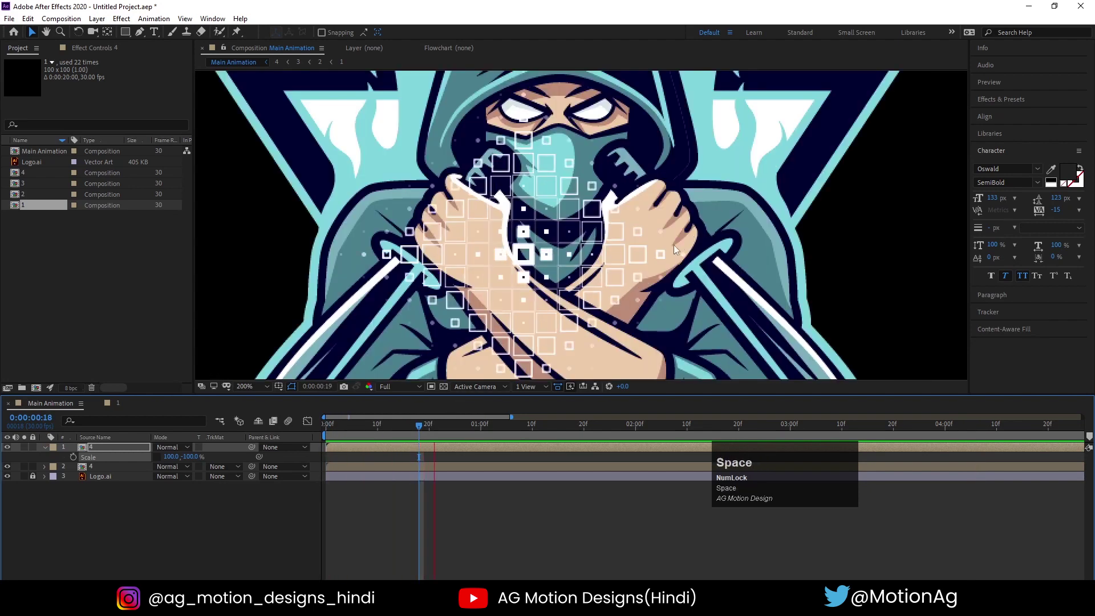
left_click(163, 498)
key("space")
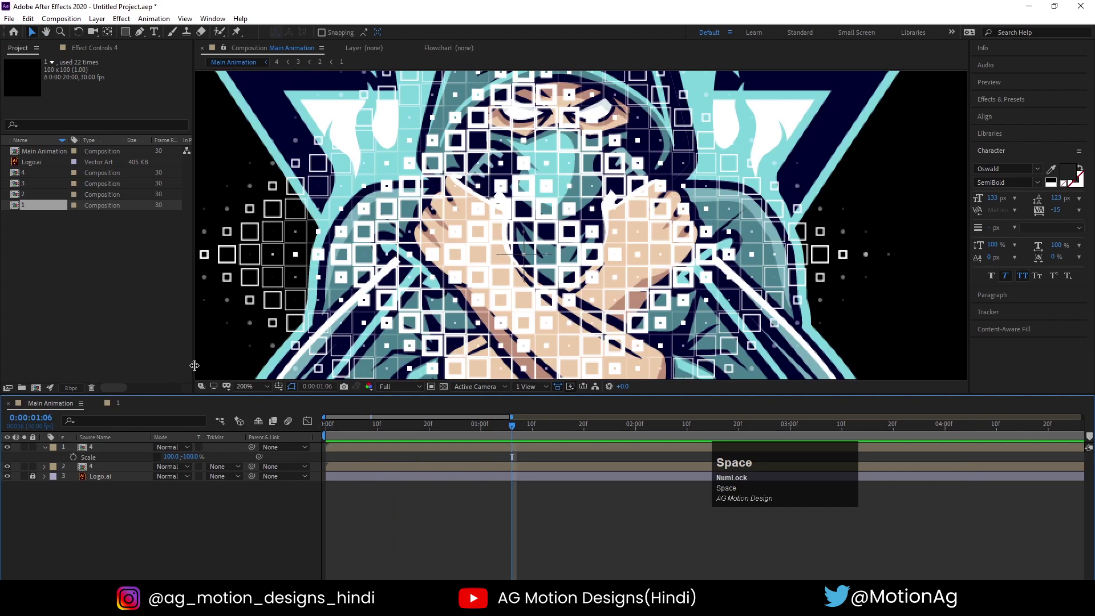
In composition "1", move the end keyframes of all four shape layers about 10 frames later
left_click(123, 404)
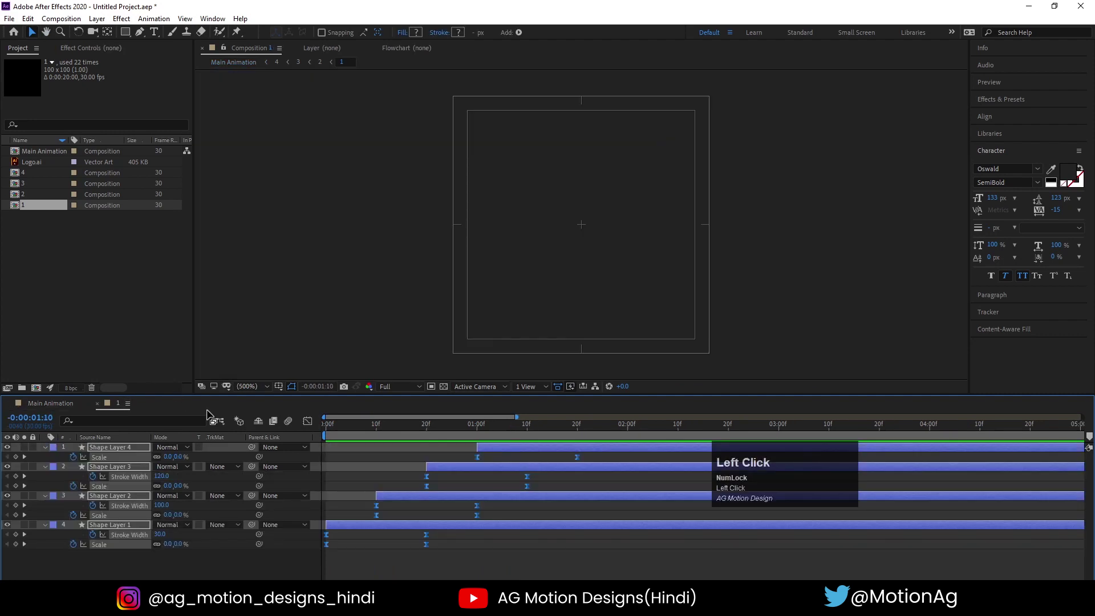
left_click_drag(600, 457, 420, 549)
left_click(478, 504)
left_click_drag(477, 504, 533, 504)
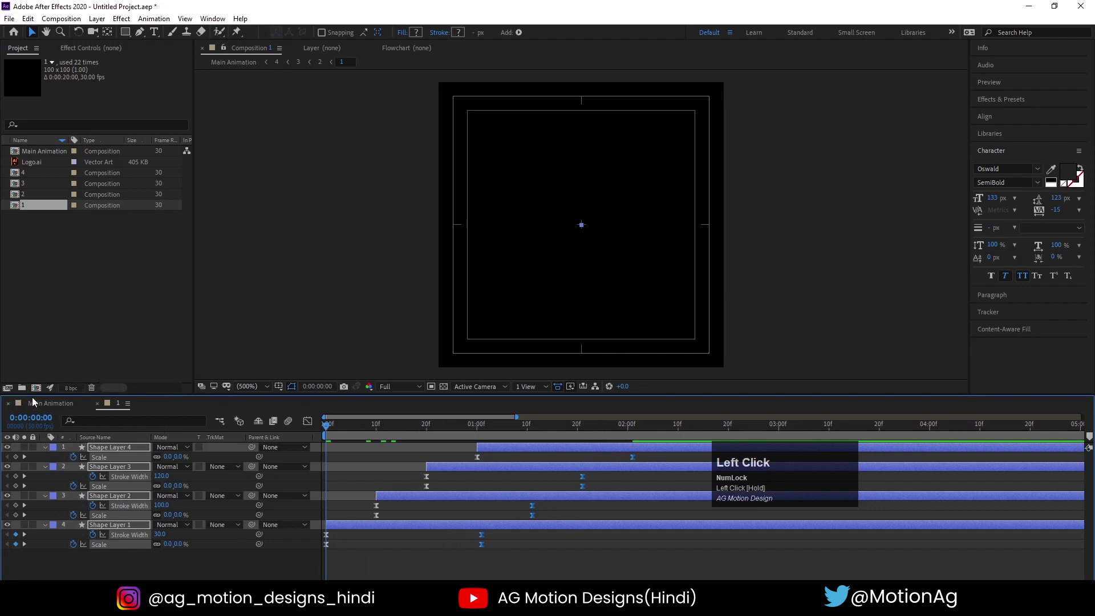
Preview the slowed square animation in the Main Animation composition from the start and collapse the layer properties
left_click(45, 400)
scroll(548, 218, "down", 2)
left_click(379, 429)
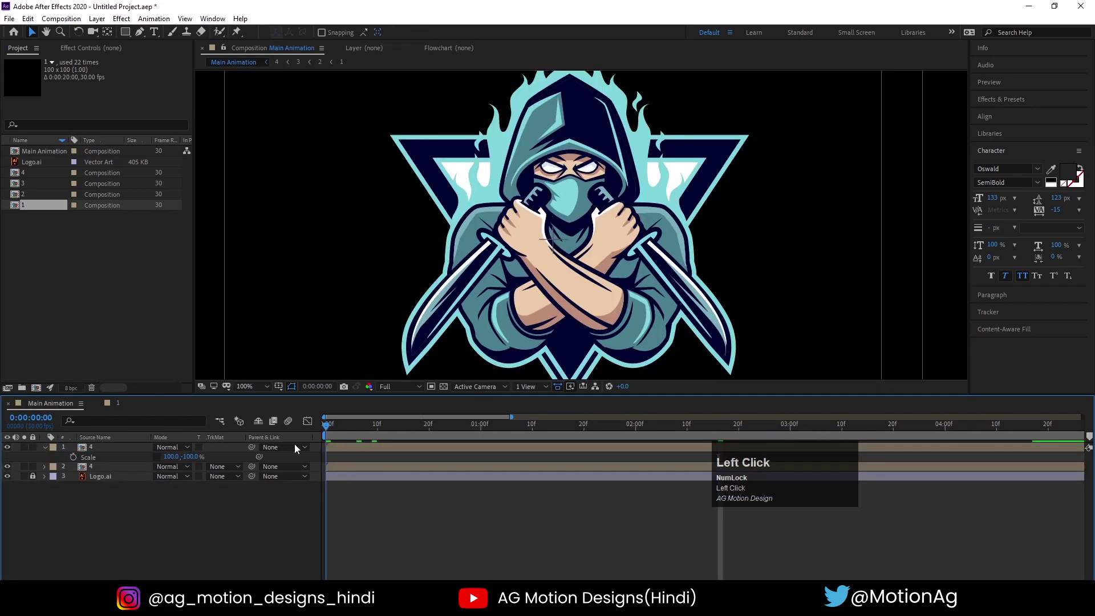
scroll(606, 222, "down", 3)
key("space")
scroll(646, 244, "up", 2)
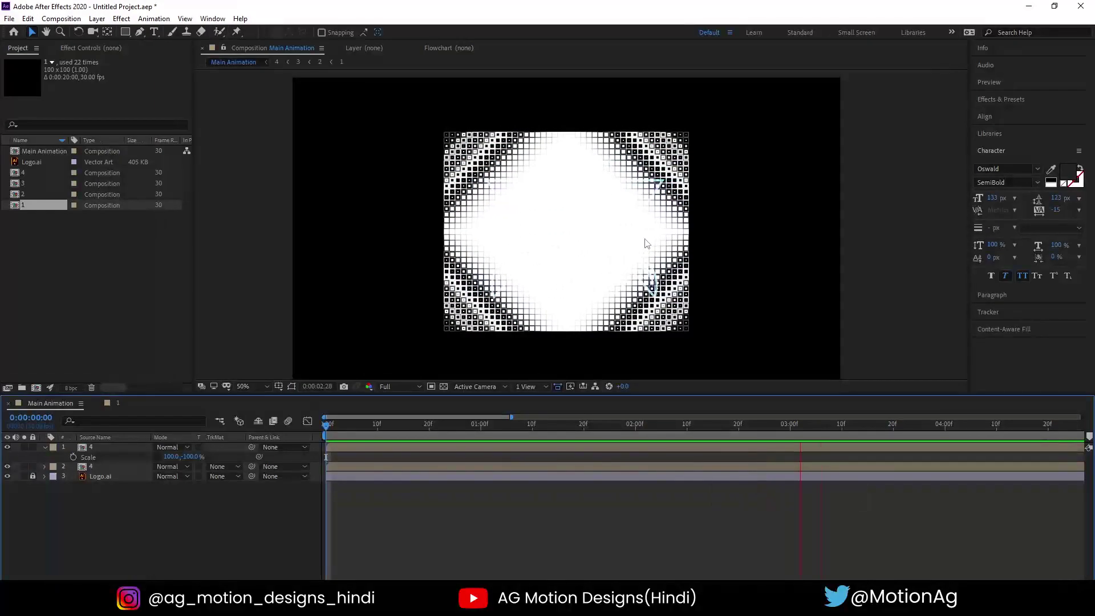
key("space")
left_click_drag(350, 428, 268, 460)
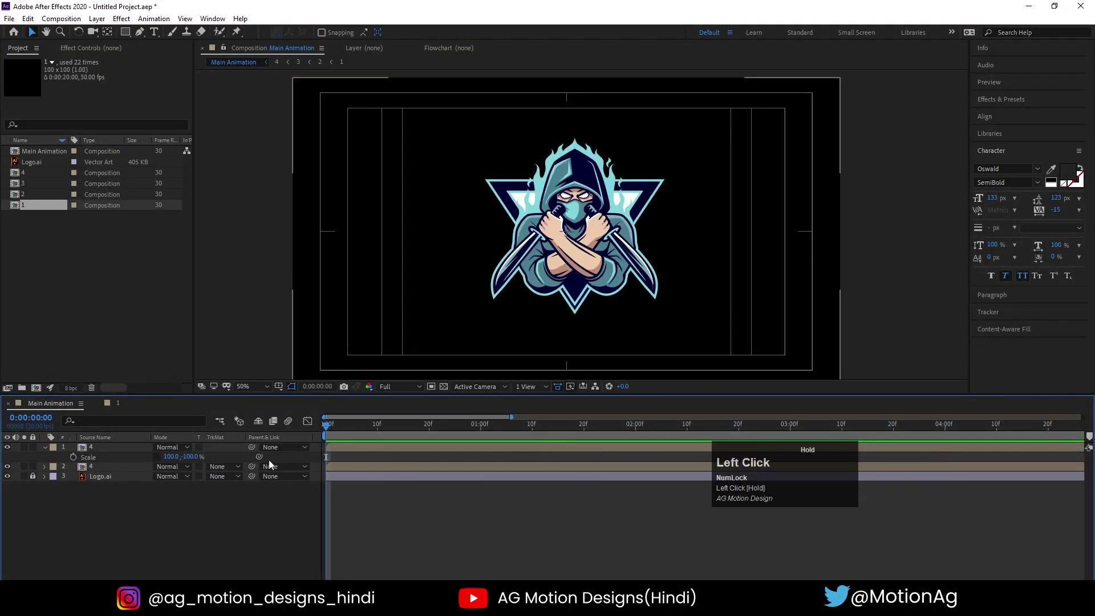
key("u")
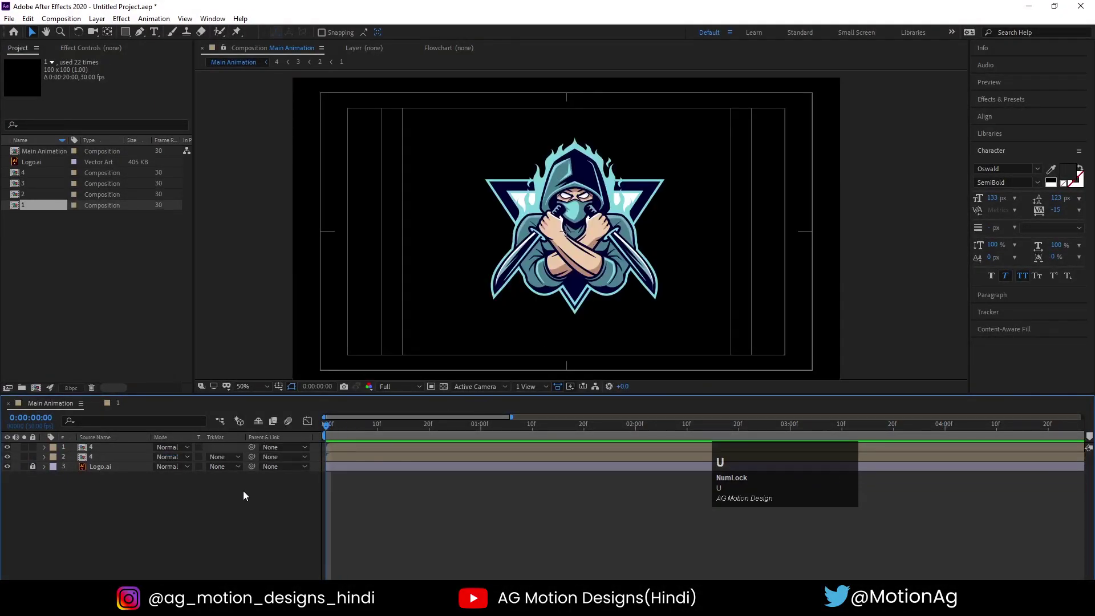
Fit the composition in the viewer, unlock Logo.ai and nudge the logo left to center it horizontally
left_click(245, 384)
left_click(262, 186)
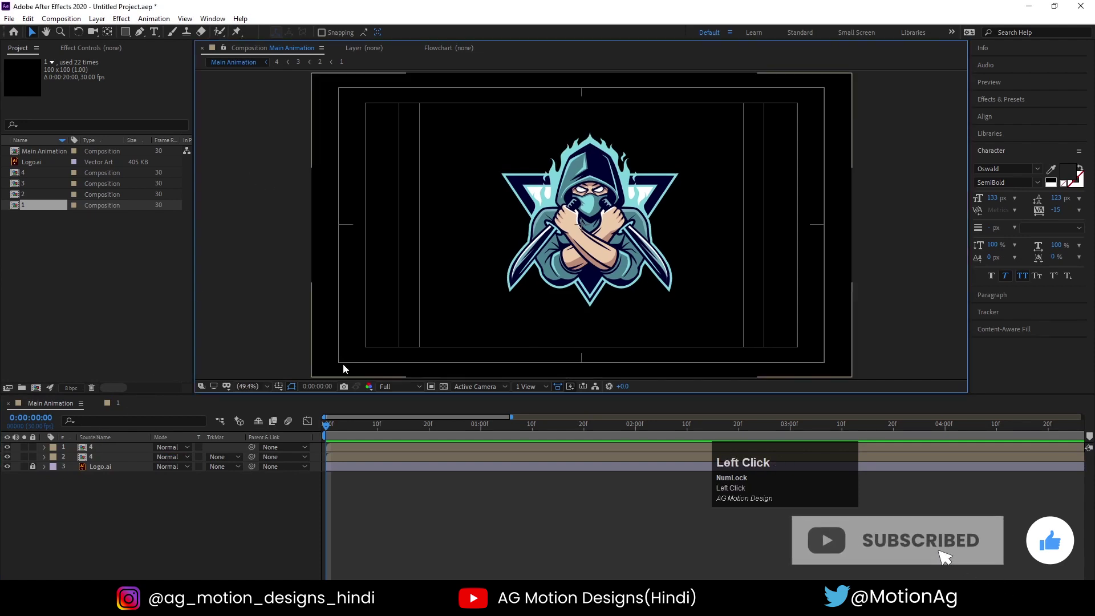
left_click(261, 384)
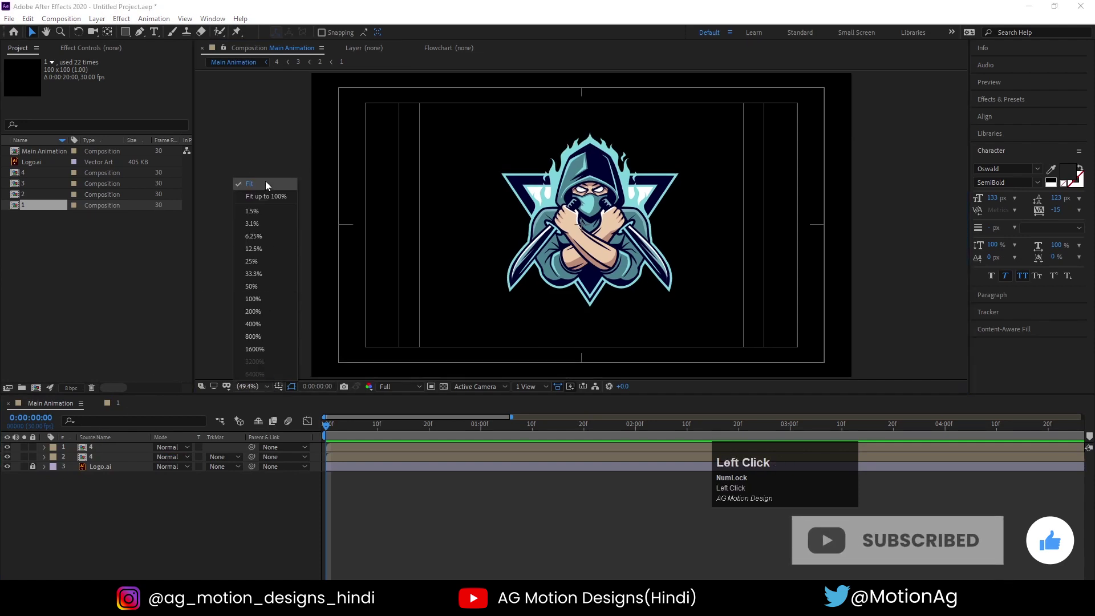
left_click(265, 180)
left_click(33, 466)
left_click_drag(588, 257, 582, 257)
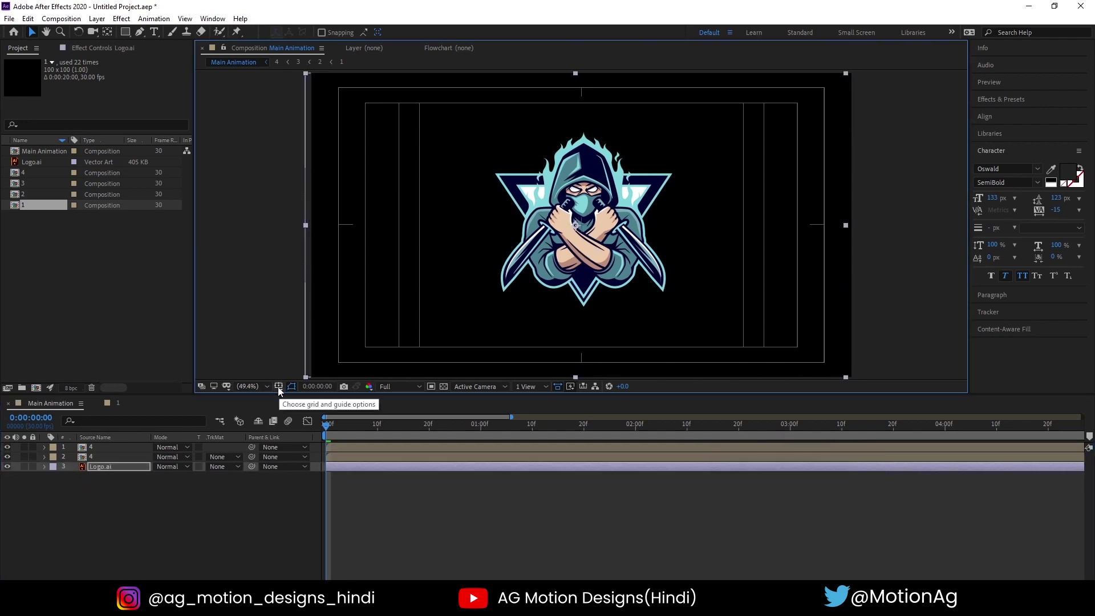
key("Left")
key("Left")
key("Left")
key("Left")
key("Left")
key("Left")
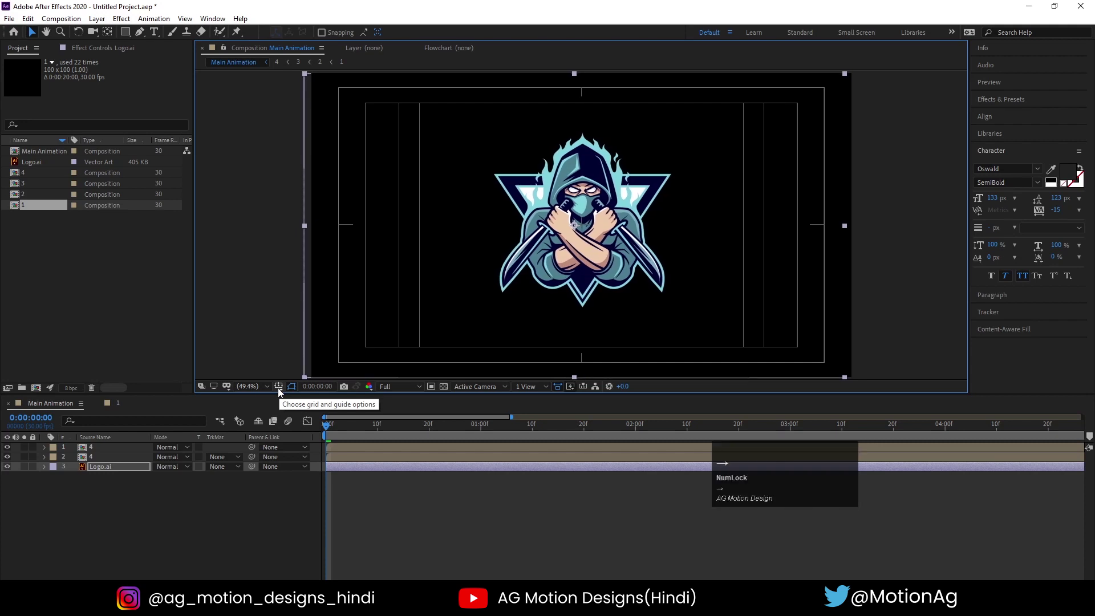
left_click(212, 543)
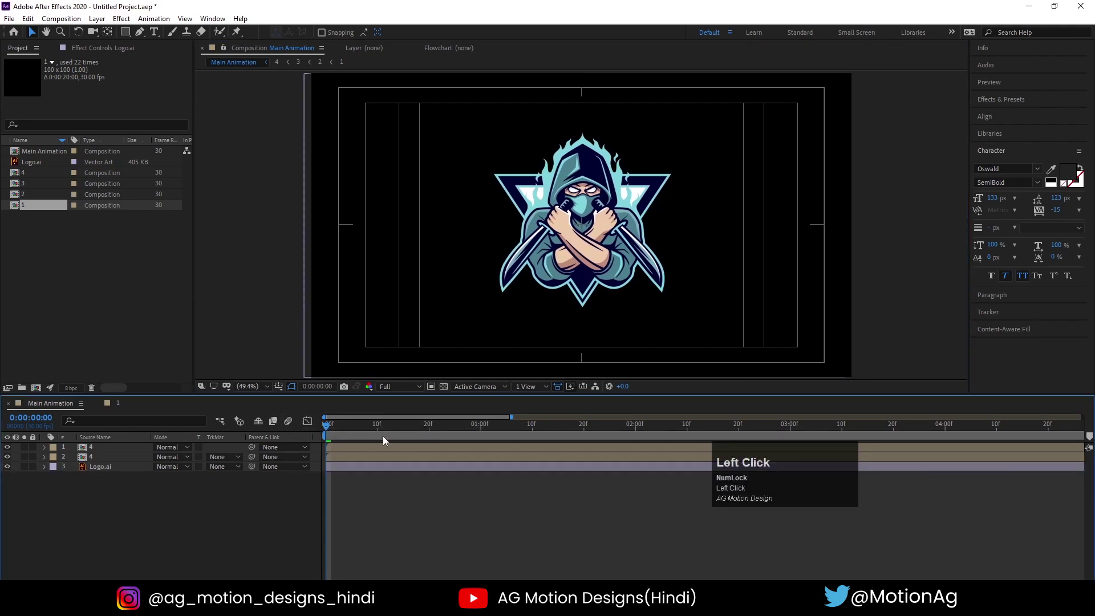
Pre-compose the two mirrored "4" layers together as "5" and preview the result
left_click(103, 456)
left_click(99, 447, "shift")
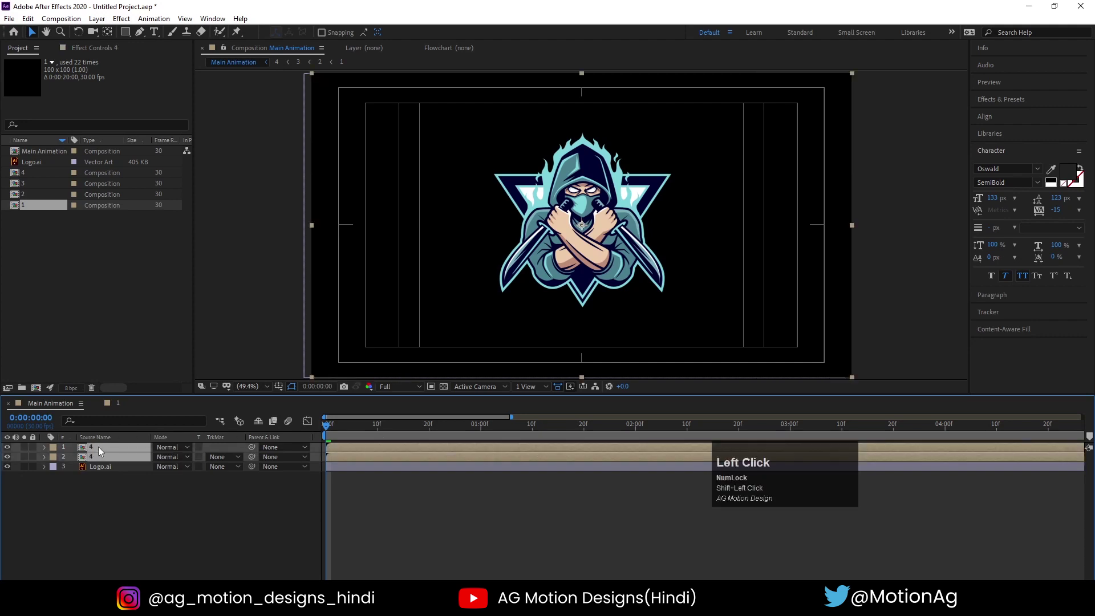
key("ctrl+shift+c")
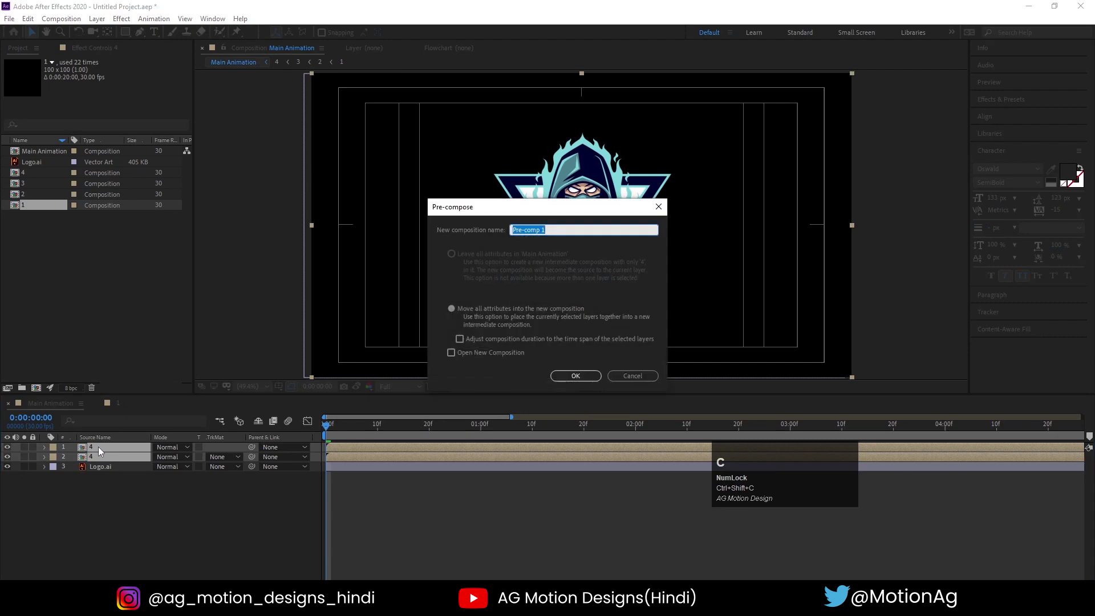
type("5")
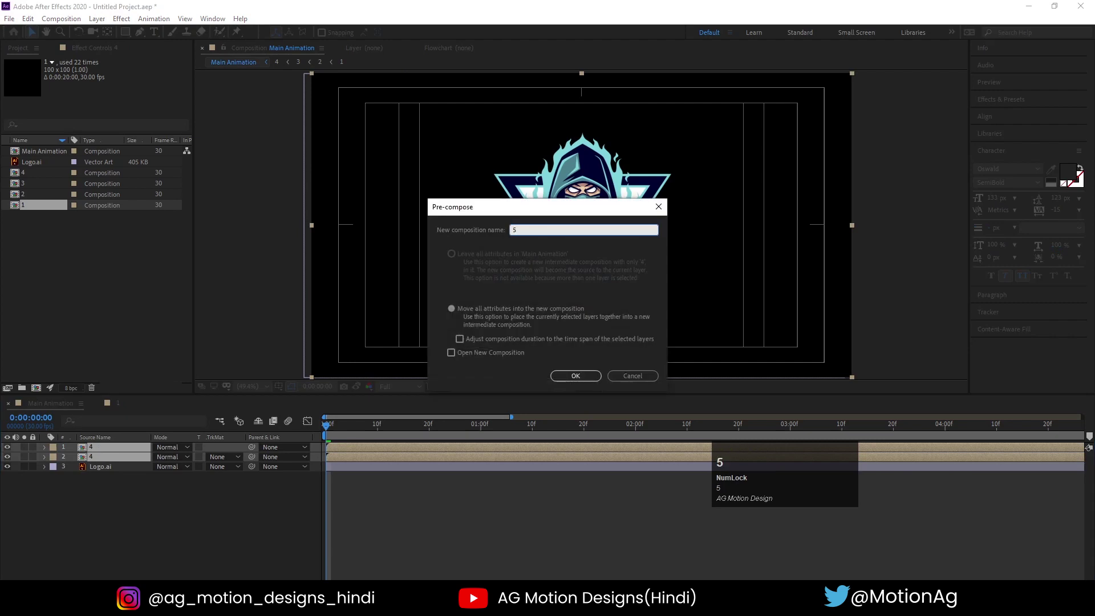
key("Return")
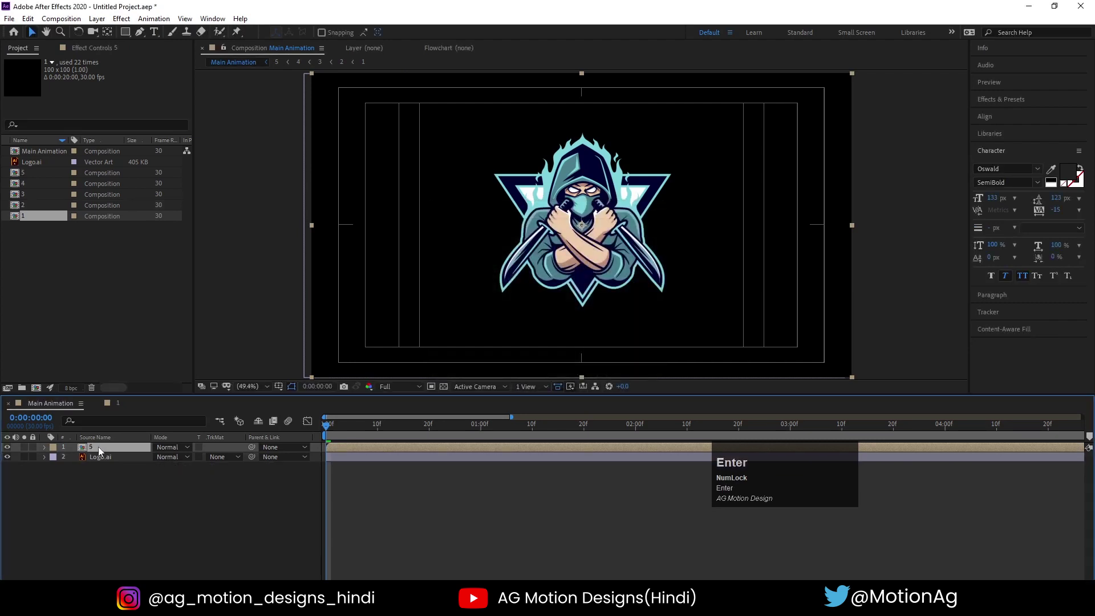
key("space")
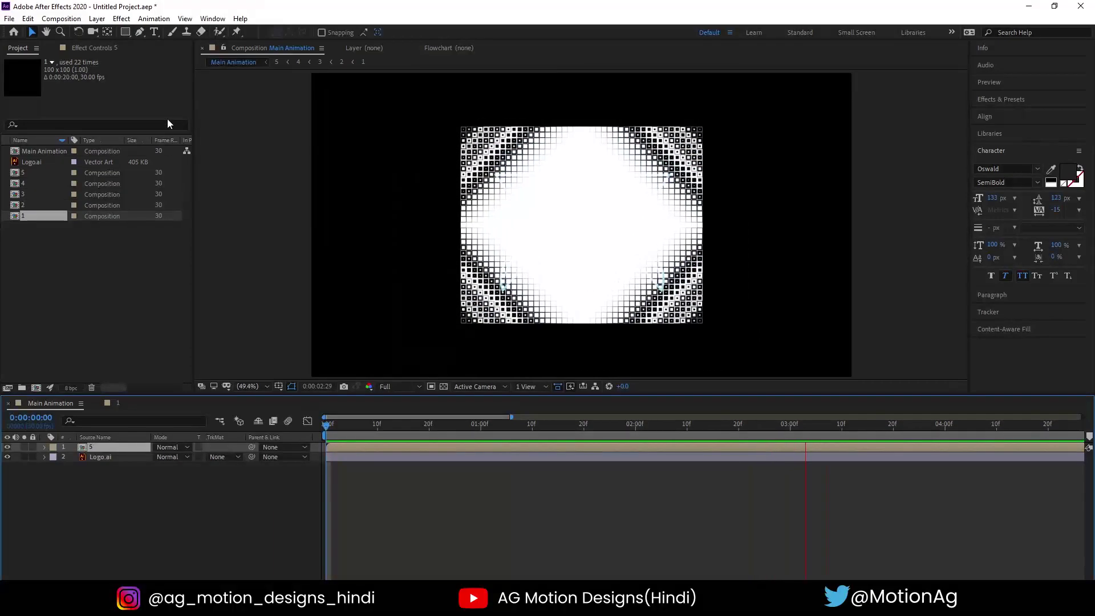
key("space")
left_click_drag(359, 423, 326, 423)
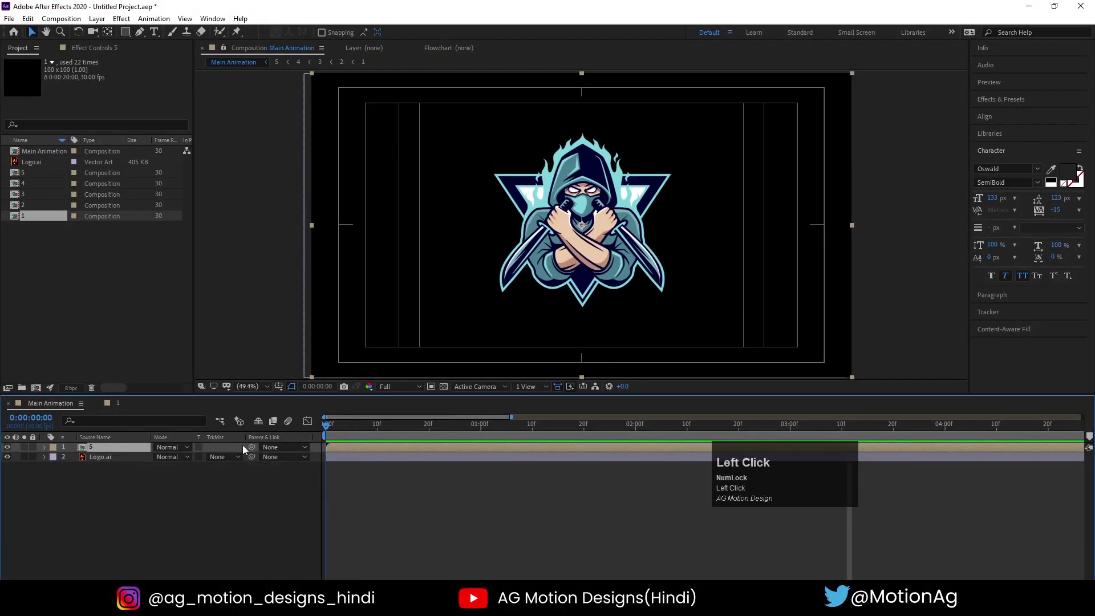
Set the track matte of Logo.ai to an alpha matte using the "5" layer
left_click(114, 456)
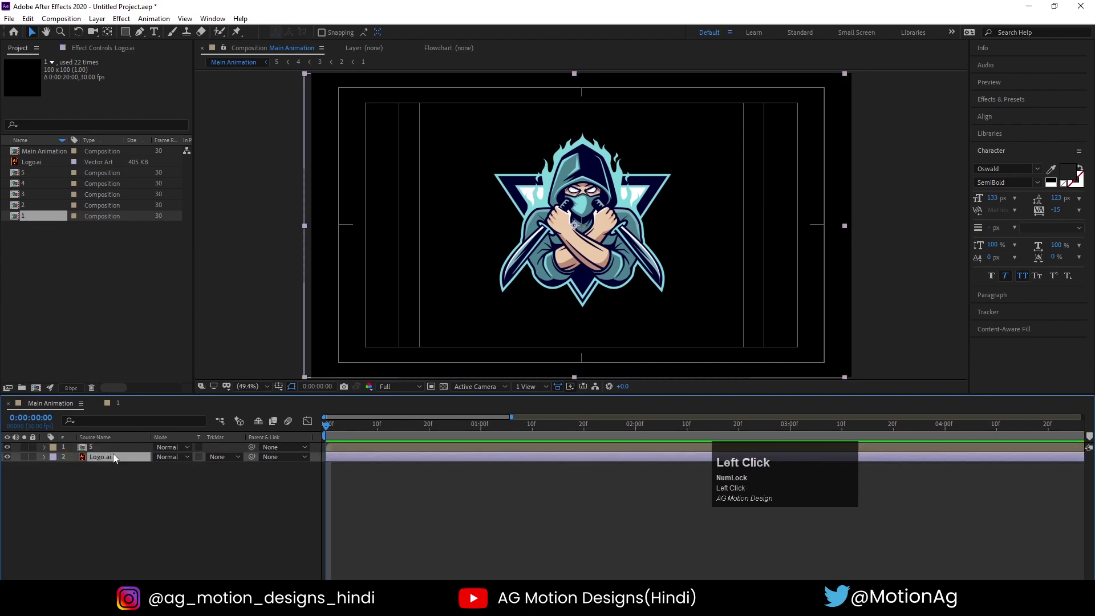
left_click(225, 457)
left_click(236, 486)
Play the matted logo reveal several times from the start to check the square transition
key("space")
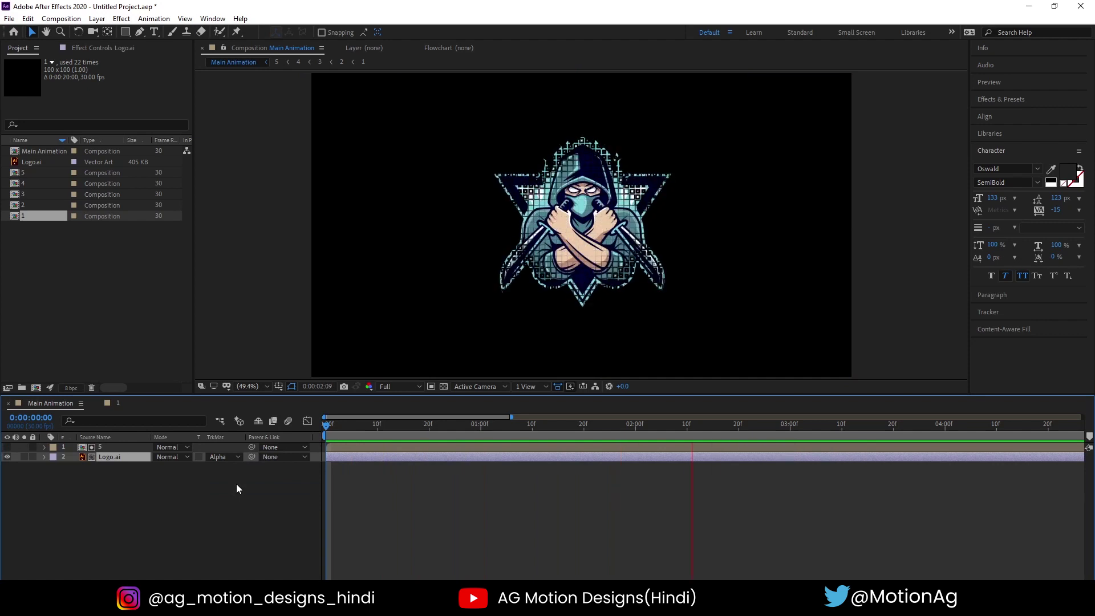
key("space")
key("space")
key("space")
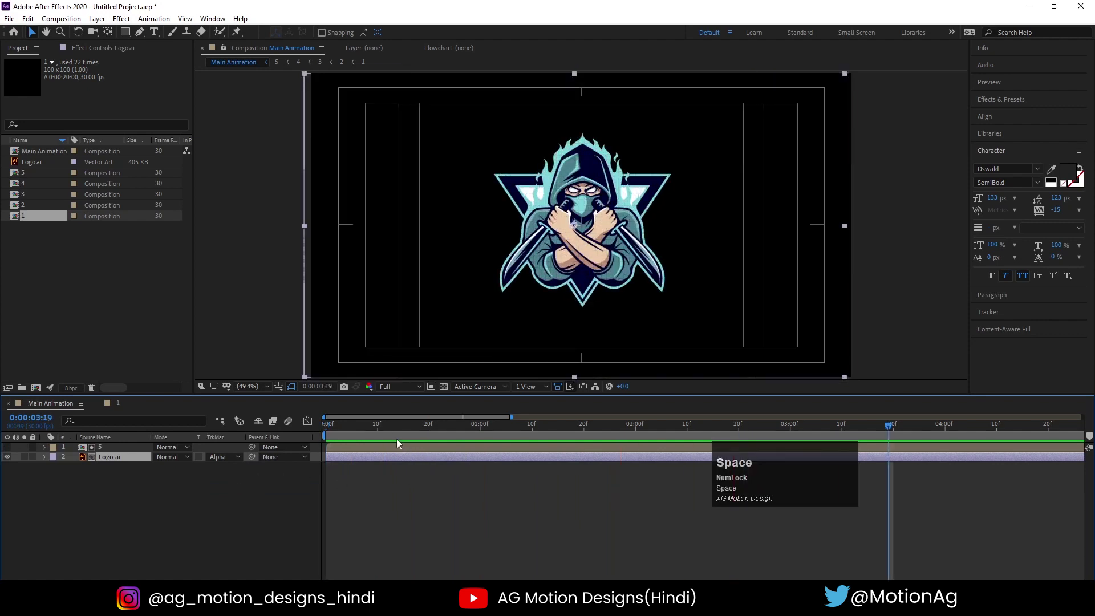
left_click(326, 424)
key("space")
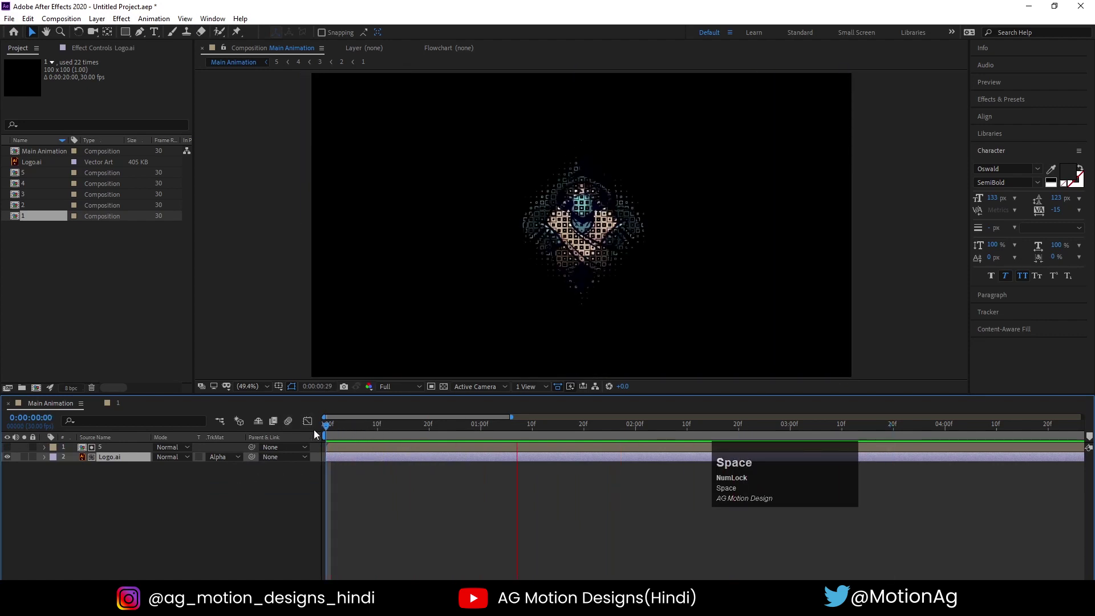
key("space")
key("space")
key("space")
left_click(326, 424)
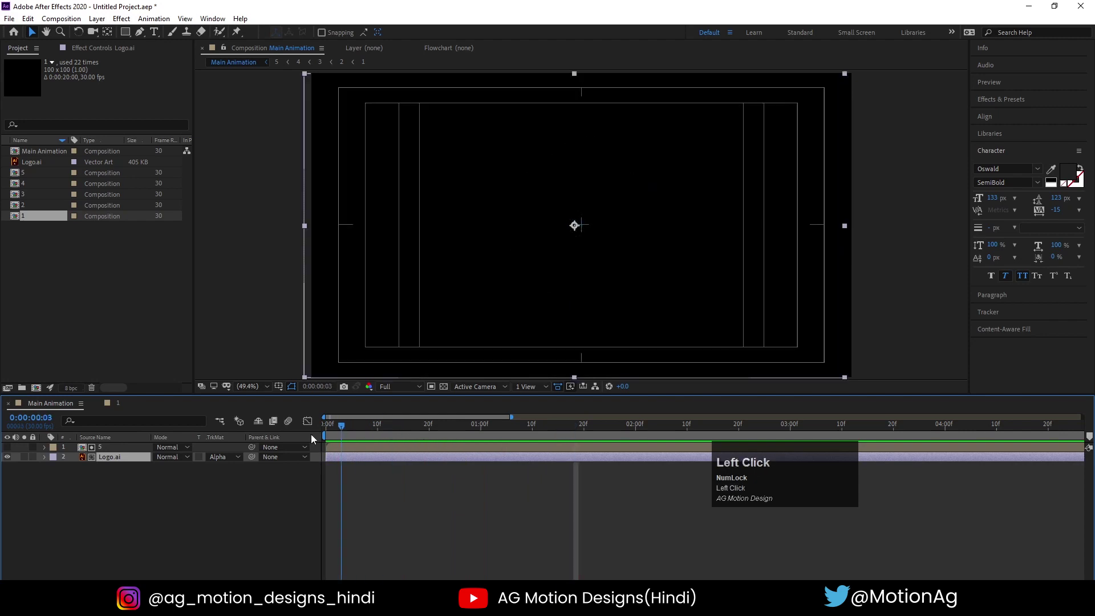
key("space")
Select all layers in Main Animation and pre-compose them as "Logo Reveal"
key("minus")
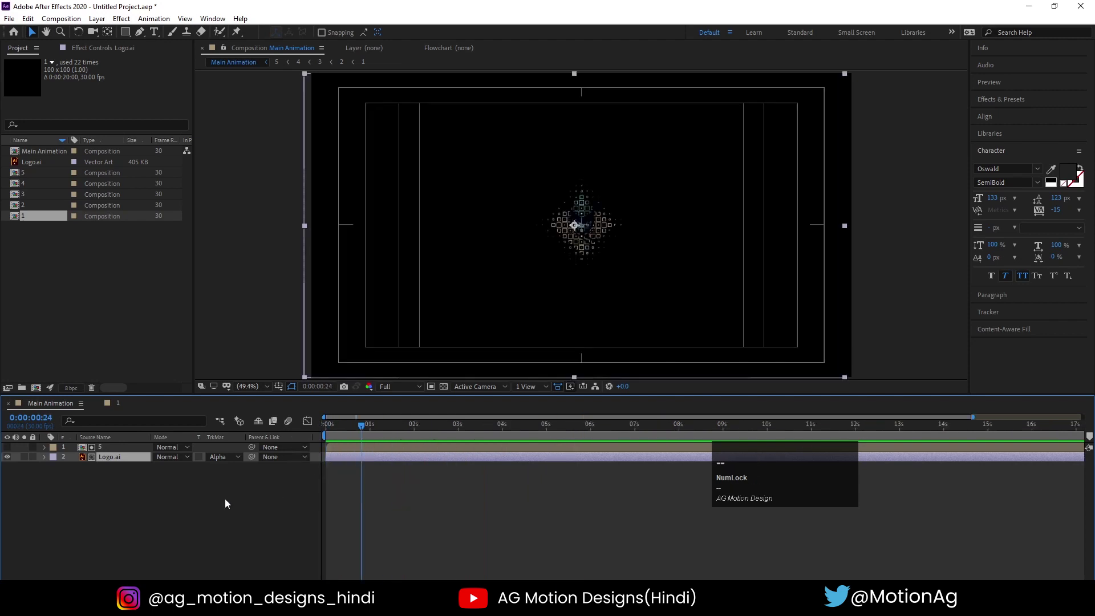
left_click(170, 504)
key("ctrl+a")
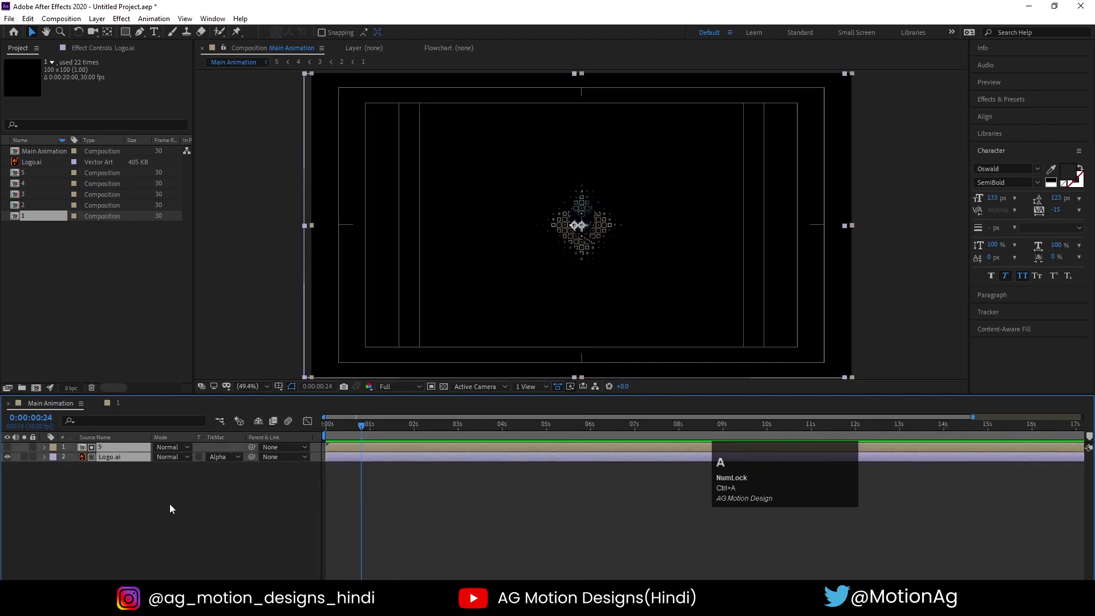
key("ctrl+shift+c")
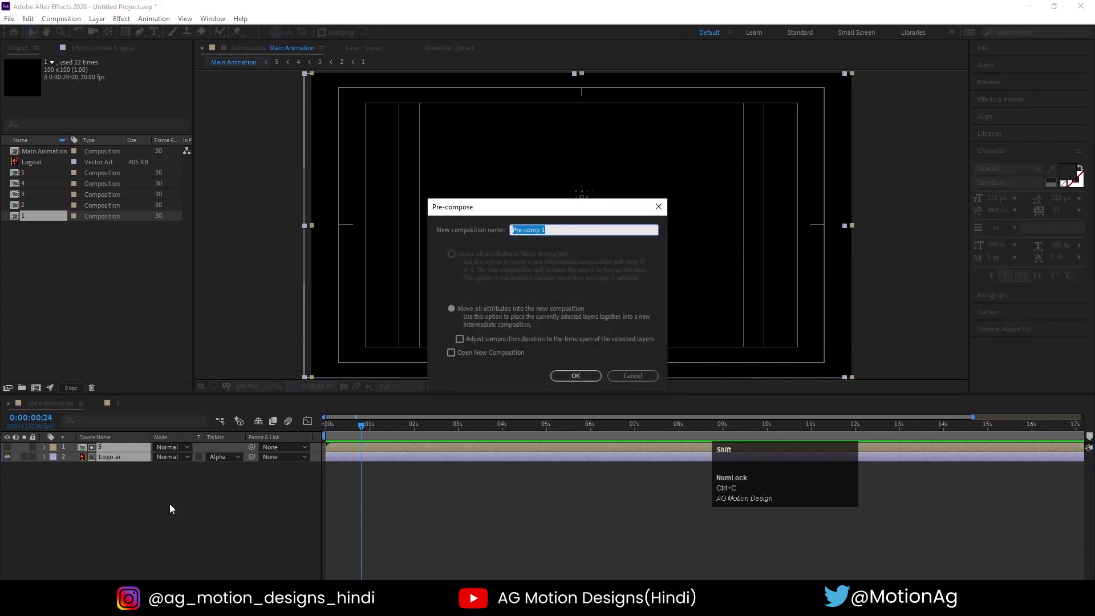
type("Logo Reveal")
key("Return")
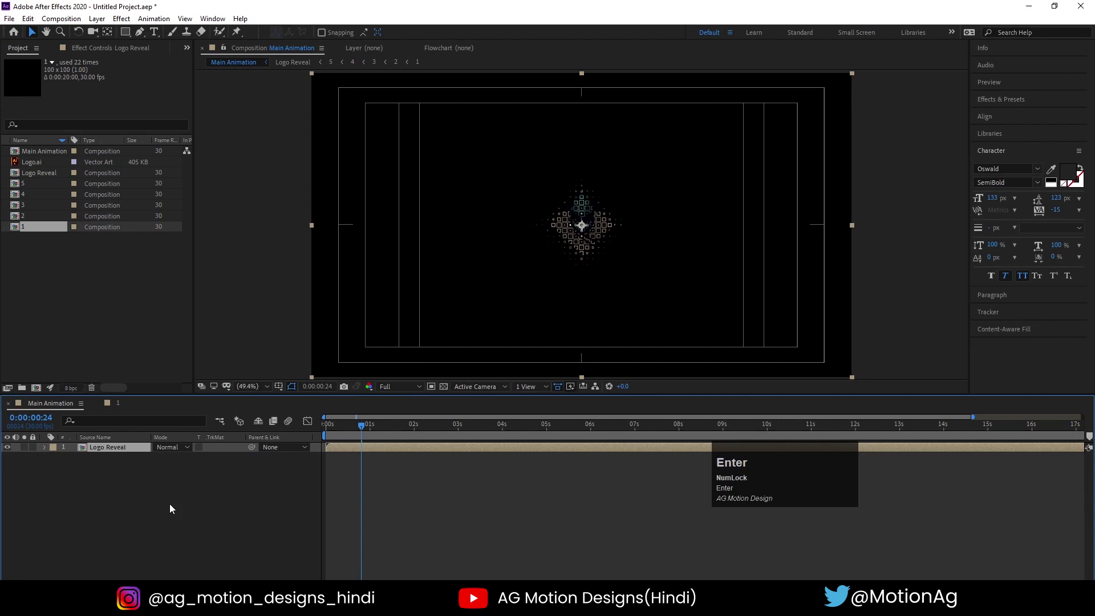
Duplicate the Logo Reveal layer three times to stack four copies
key("ctrl+d")
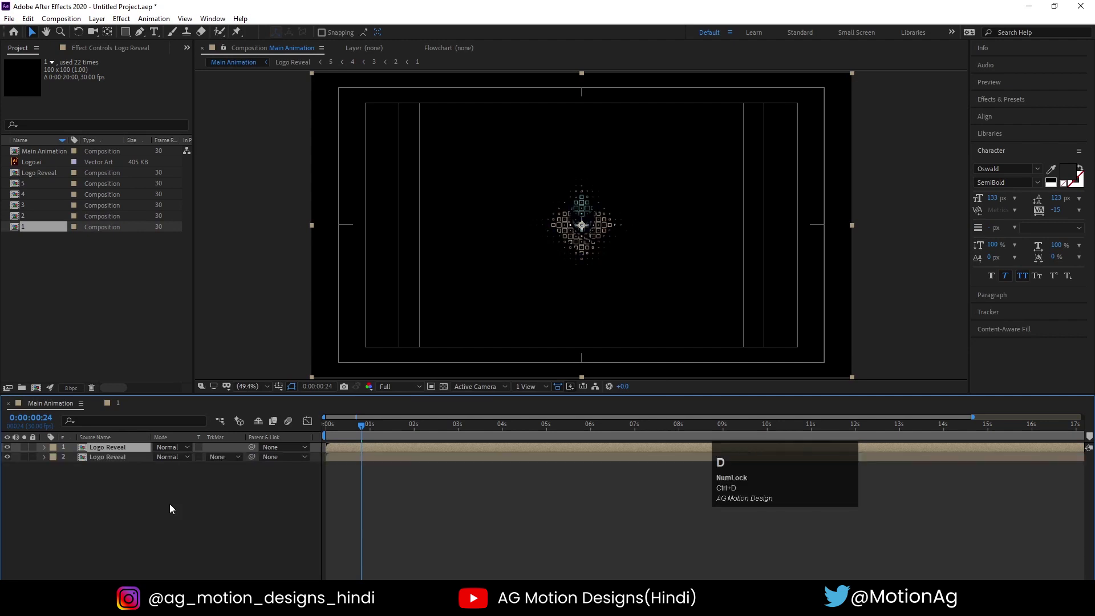
key("ctrl+d")
key("ctrl+d")
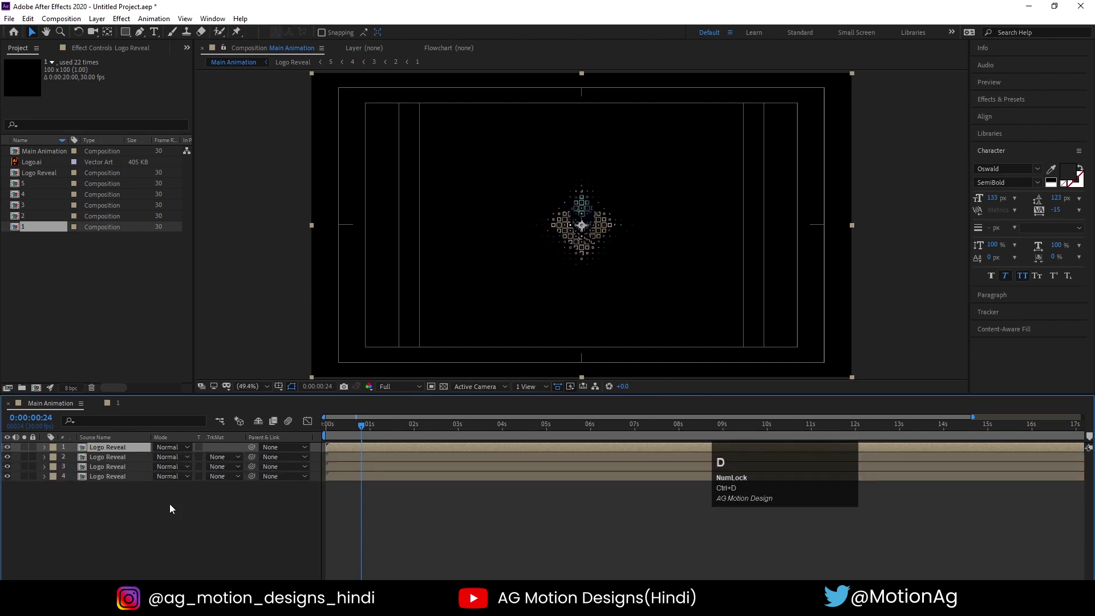
Duplicate the top Logo Reveal layer once more to stack five copies and preview the composition
key("ctrl+d")
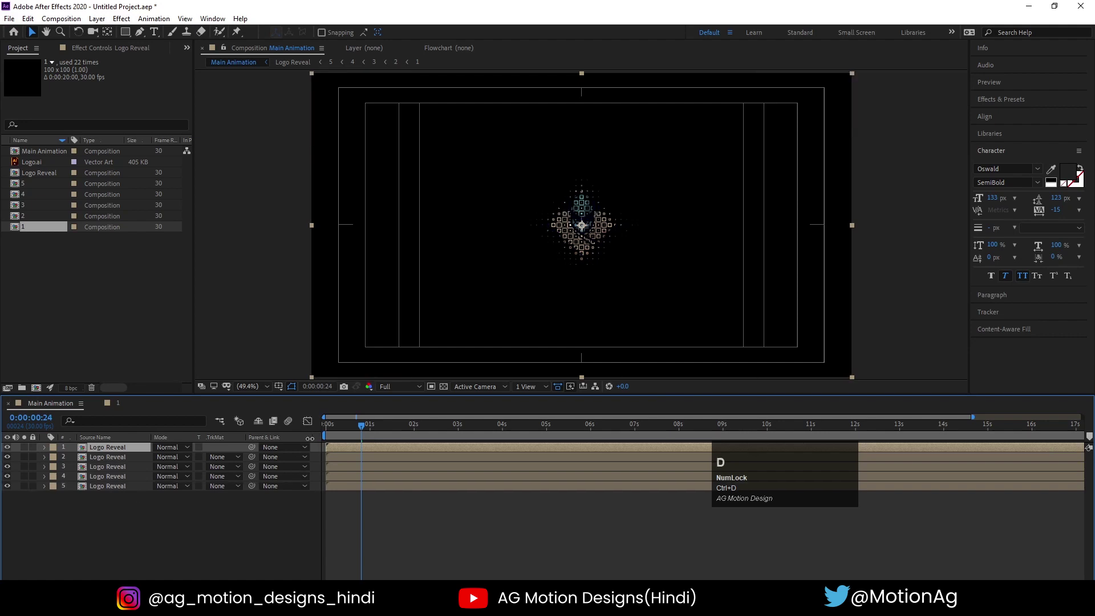
left_click(329, 433)
key("space")
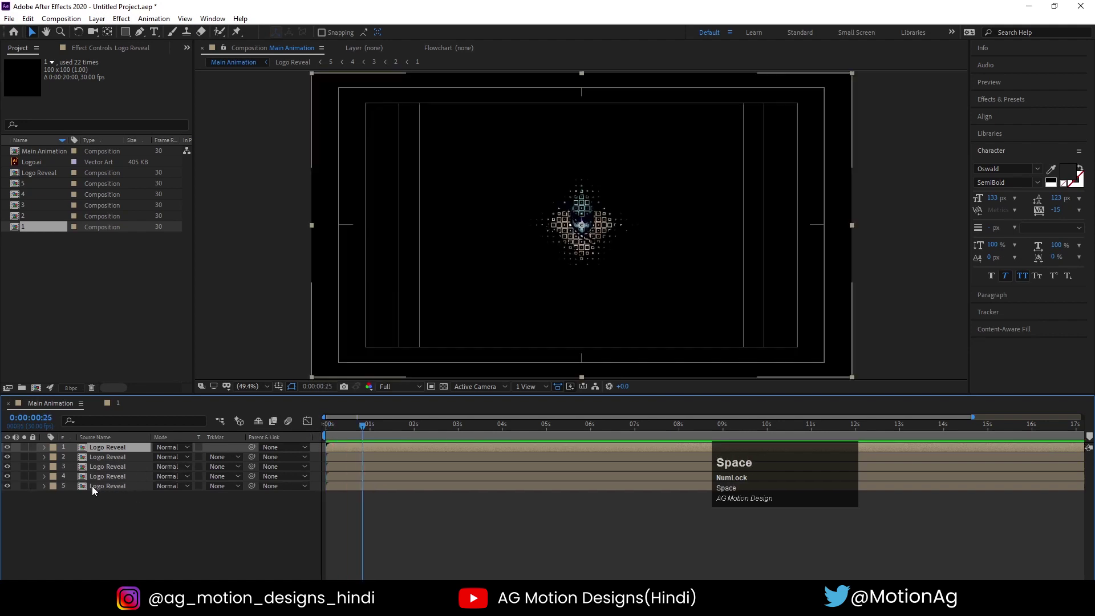
Apply the Fill effect to the bottom Logo Reveal copy, with the logo mostly revealed at 0:00:02:14
left_click(92, 486)
left_click(1008, 99)
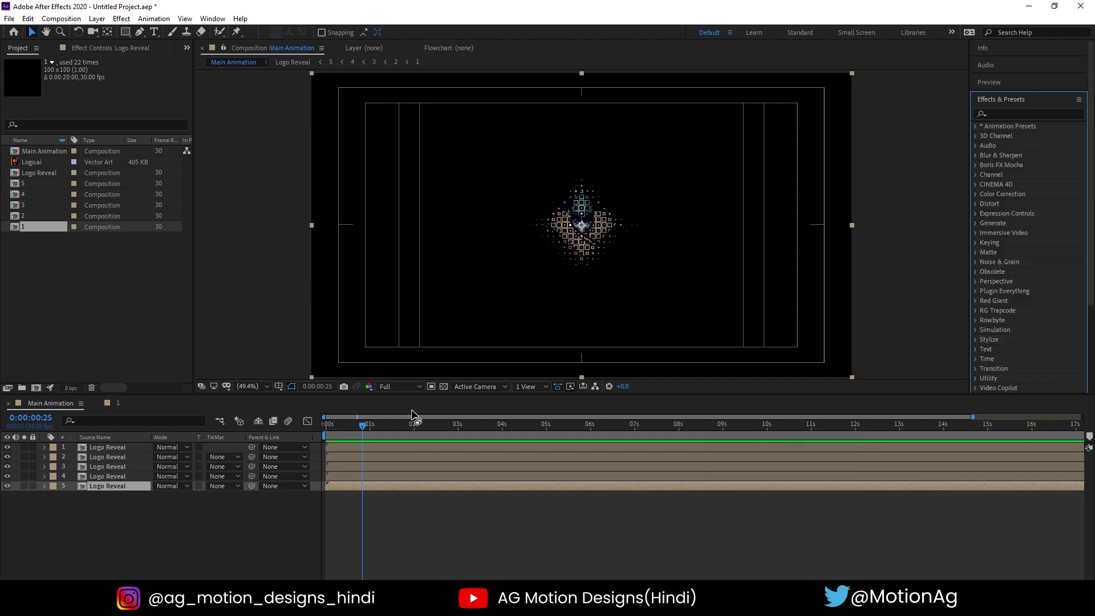
key("space")
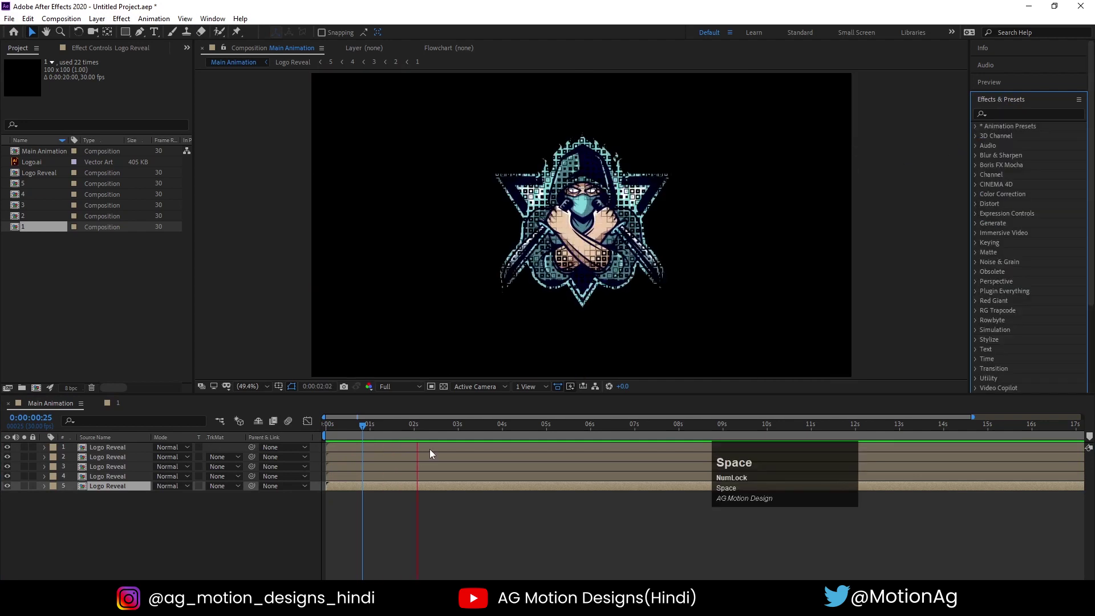
key("space")
scroll(652, 211, "up", 3, "alt")
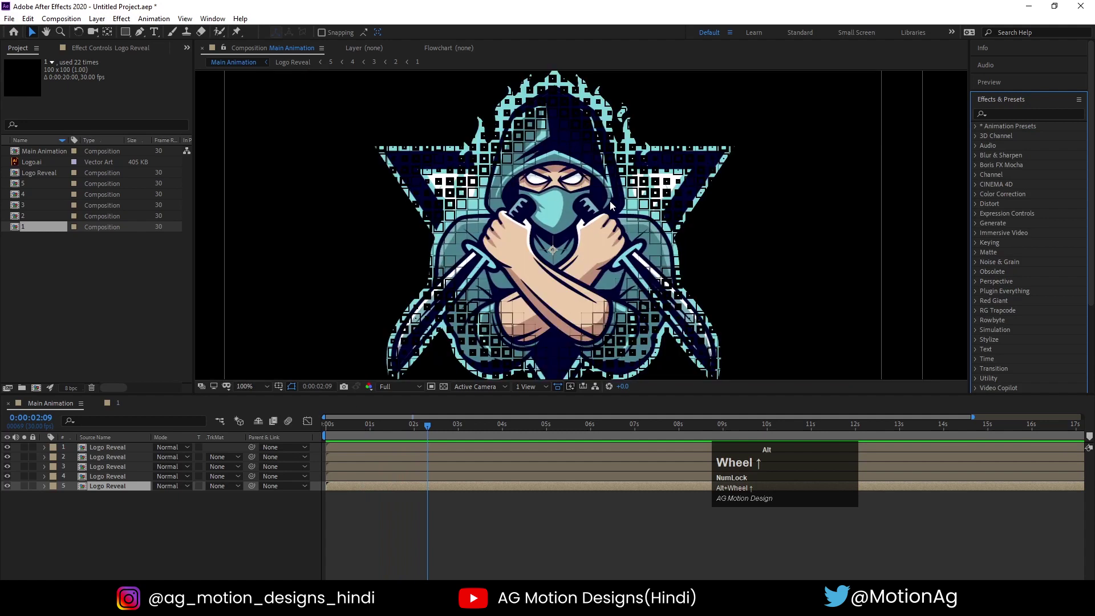
key("space")
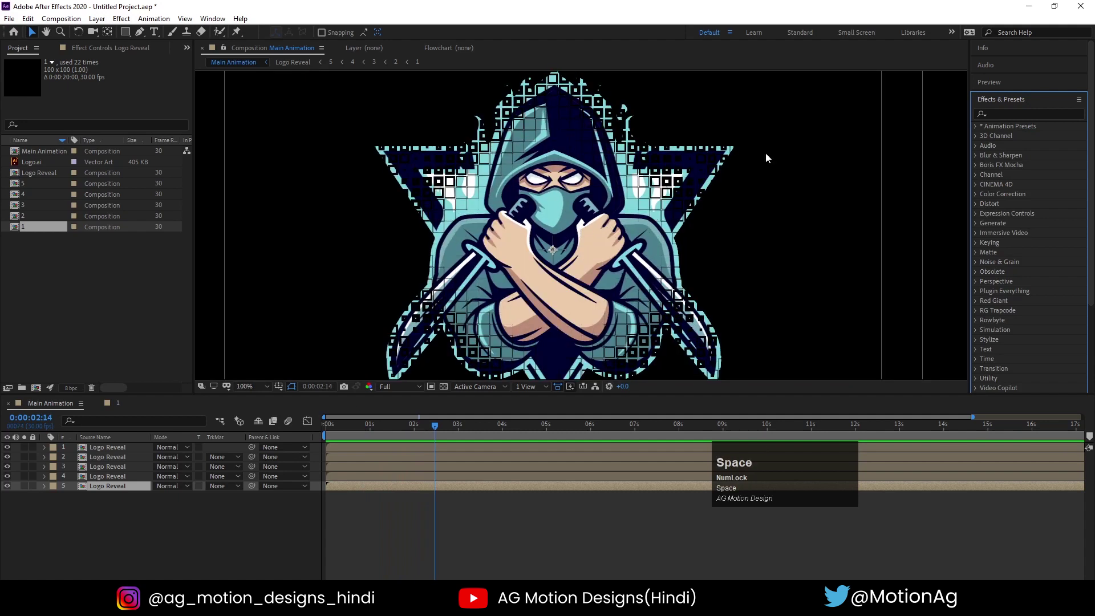
left_click(1005, 109)
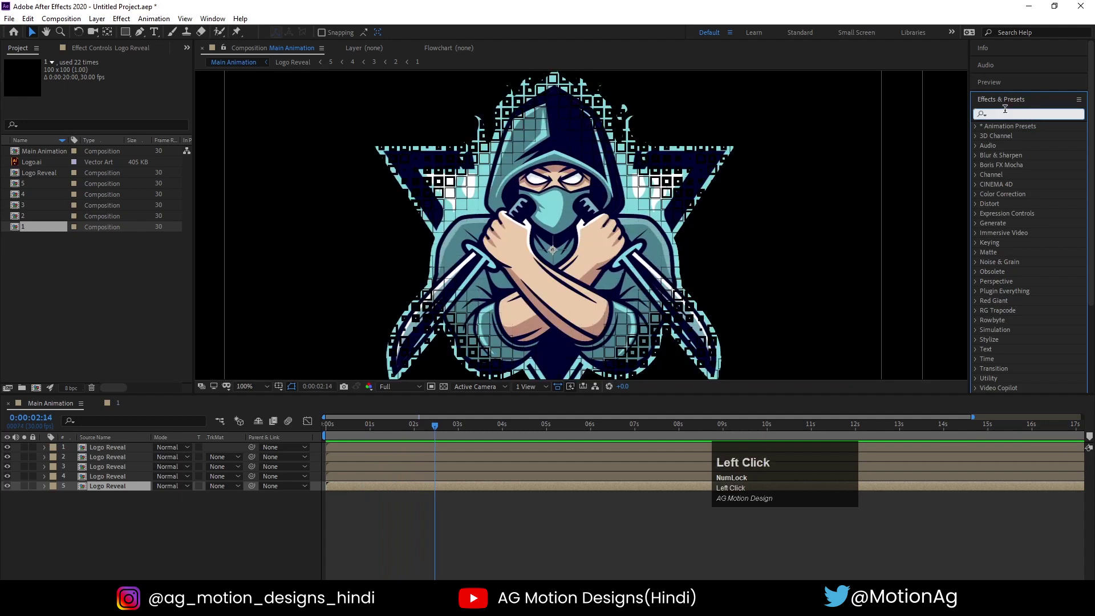
type("fill")
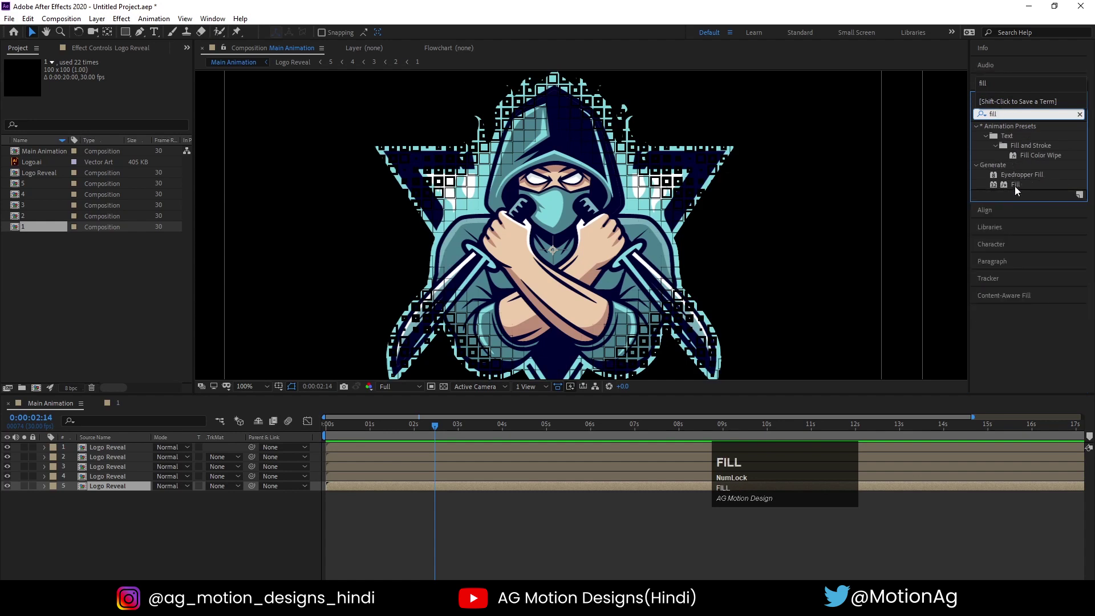
double_click(1014, 184)
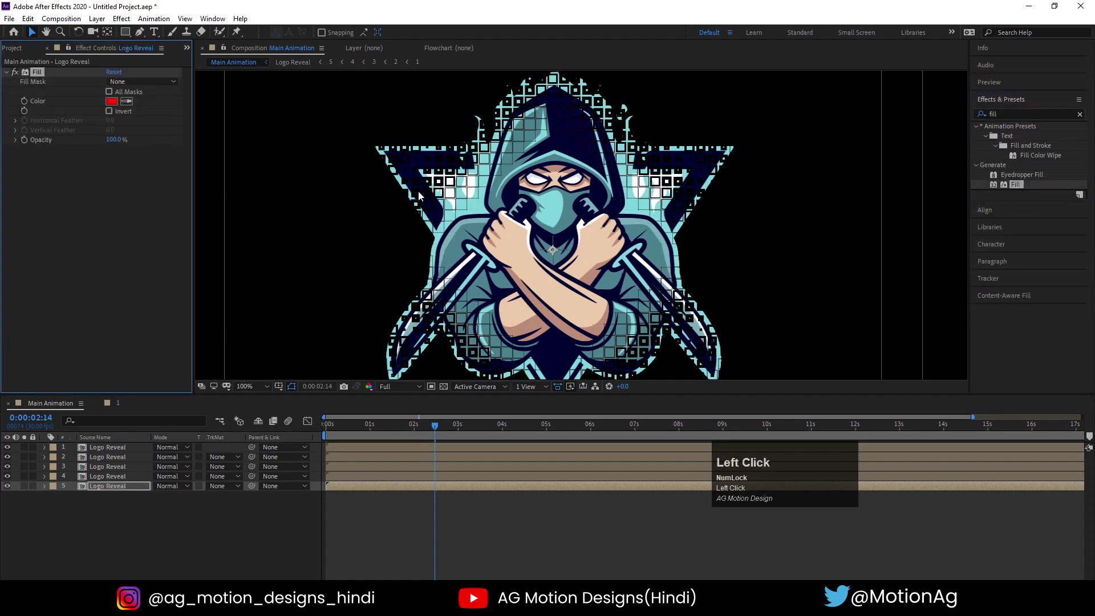
Sample the logo's dark navy as the bottom copy's fill color and brighten it to a stronger blue, checking the layer in solo
left_click(129, 103)
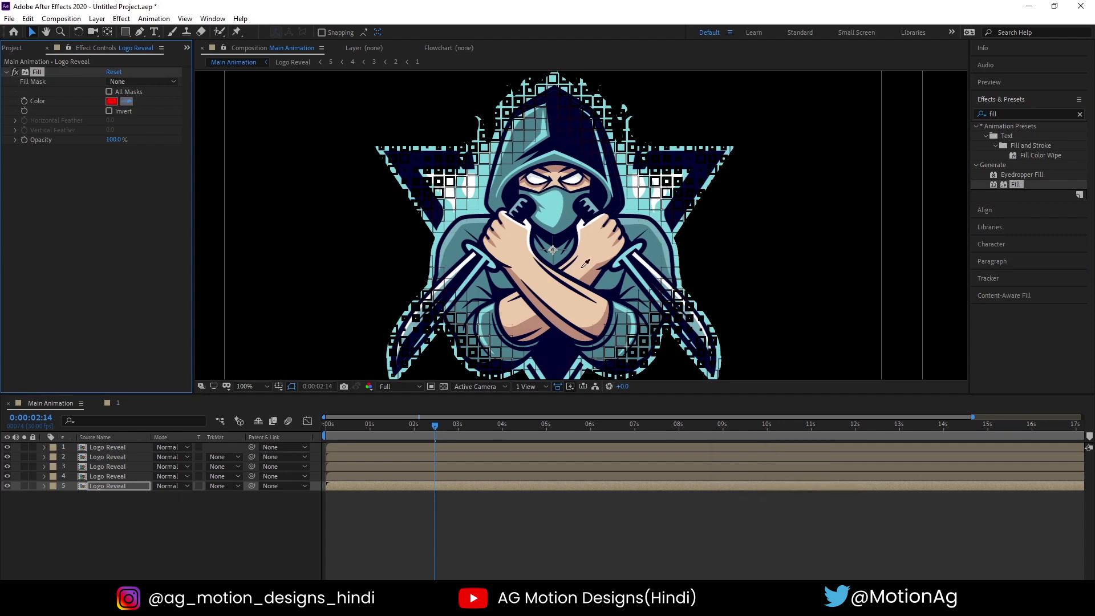
left_click(556, 335)
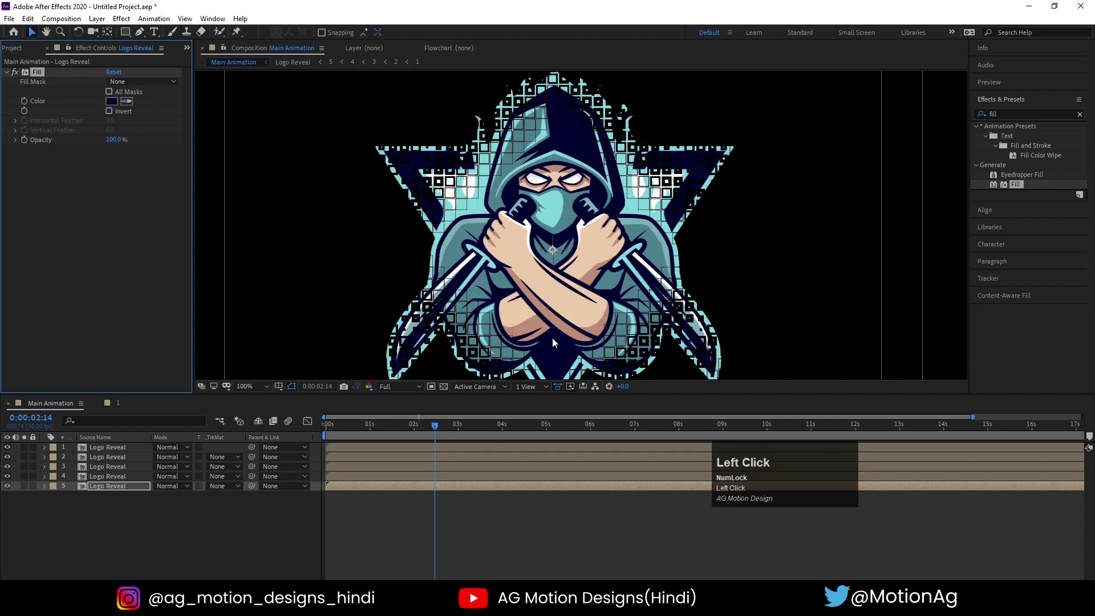
left_click(24, 486)
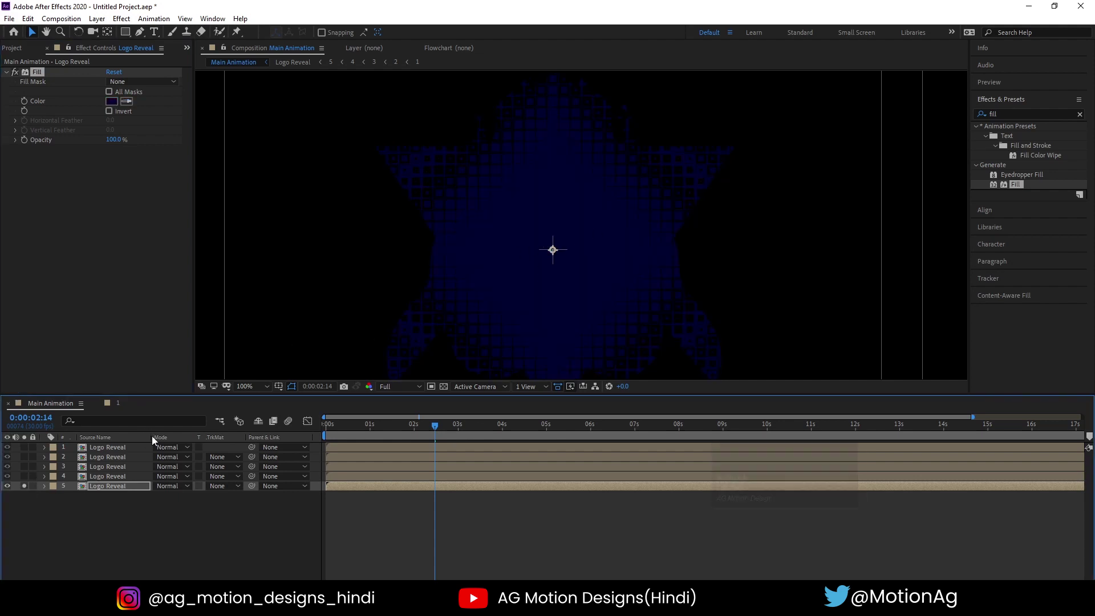
left_click(114, 103)
left_click_drag(155, 308, 197, 279)
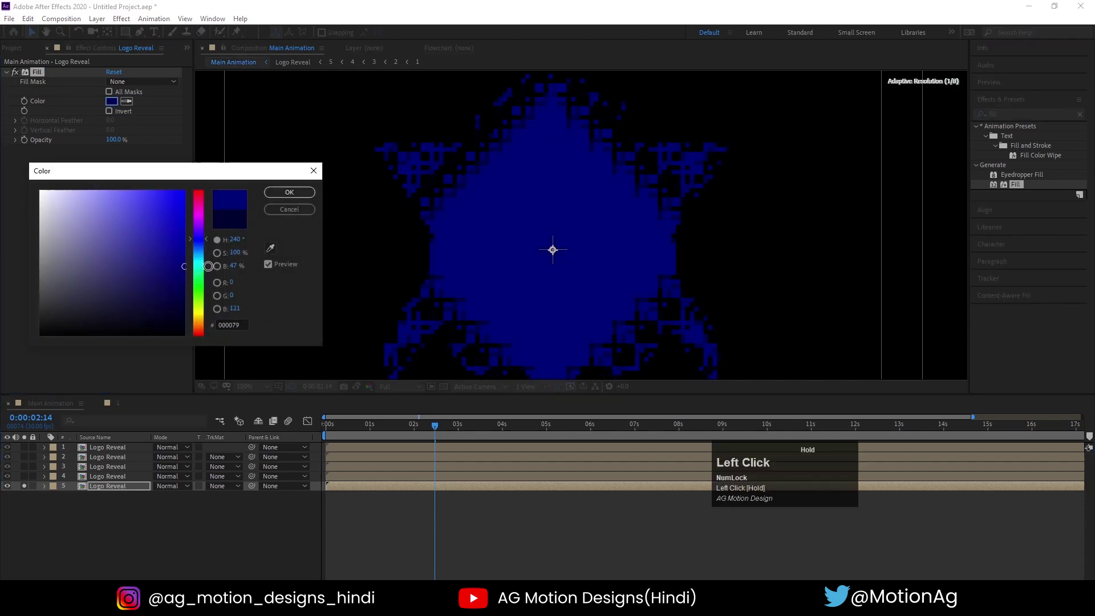
left_click(289, 192)
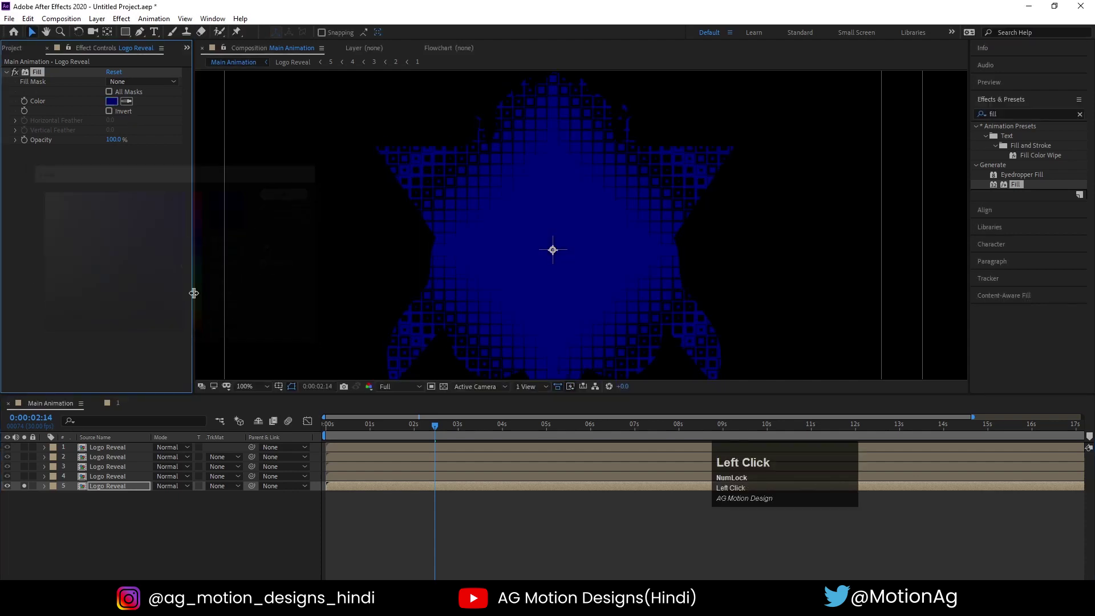
left_click(24, 486)
Apply the Fill effect to the fourth Logo Reveal copy and sample the ninja's skin tone as its color
left_click(130, 479)
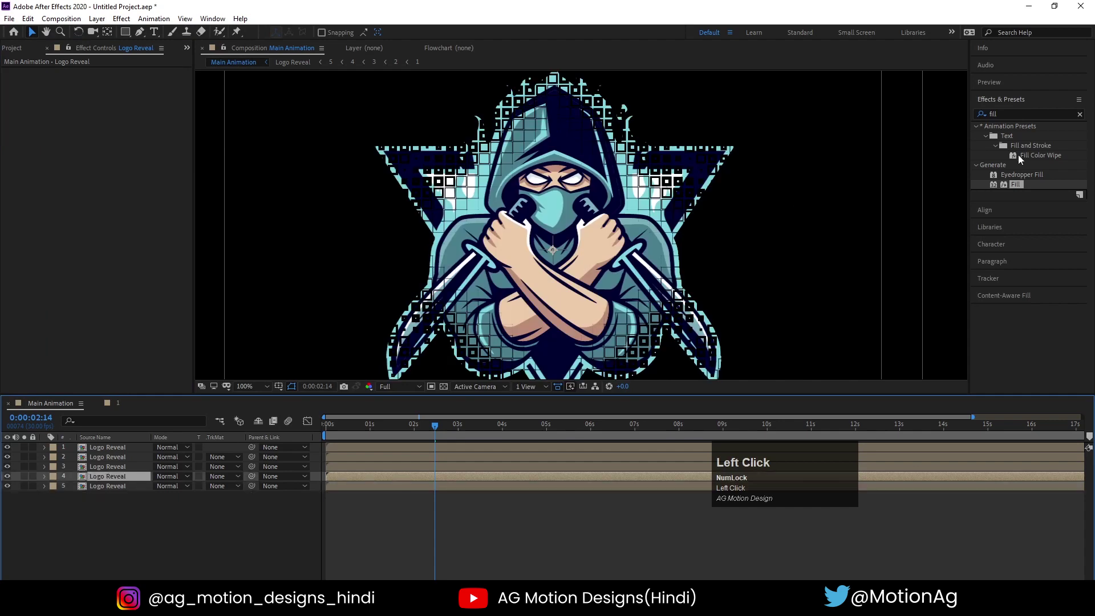
double_click(1016, 184)
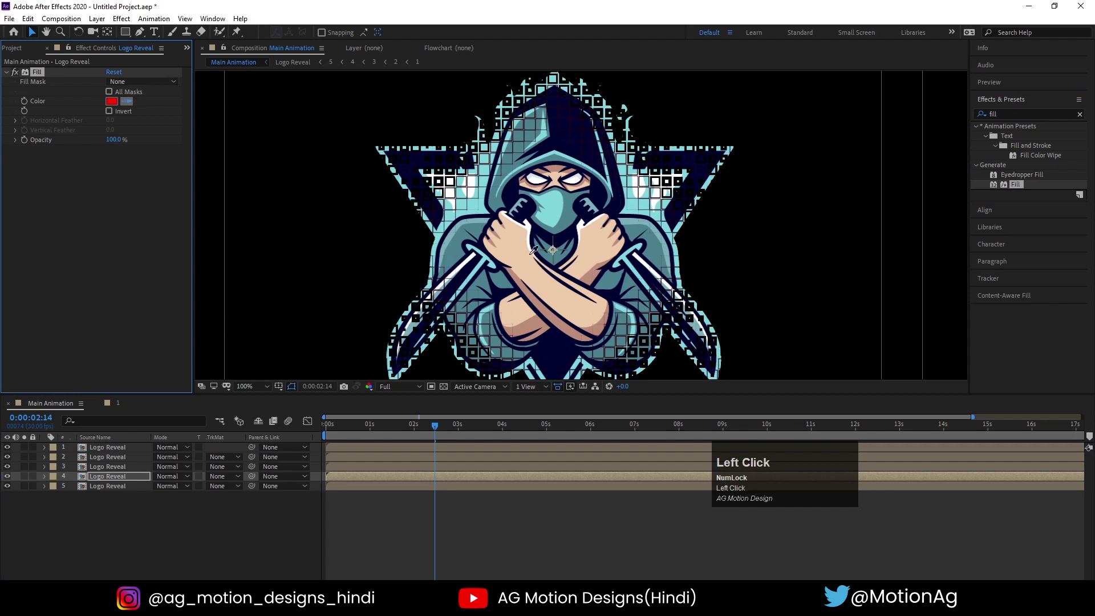
left_click(519, 250)
Brighten the fourth copy's fill color to FFD1A5, checking the layer in solo
left_click(24, 477)
left_click(111, 101)
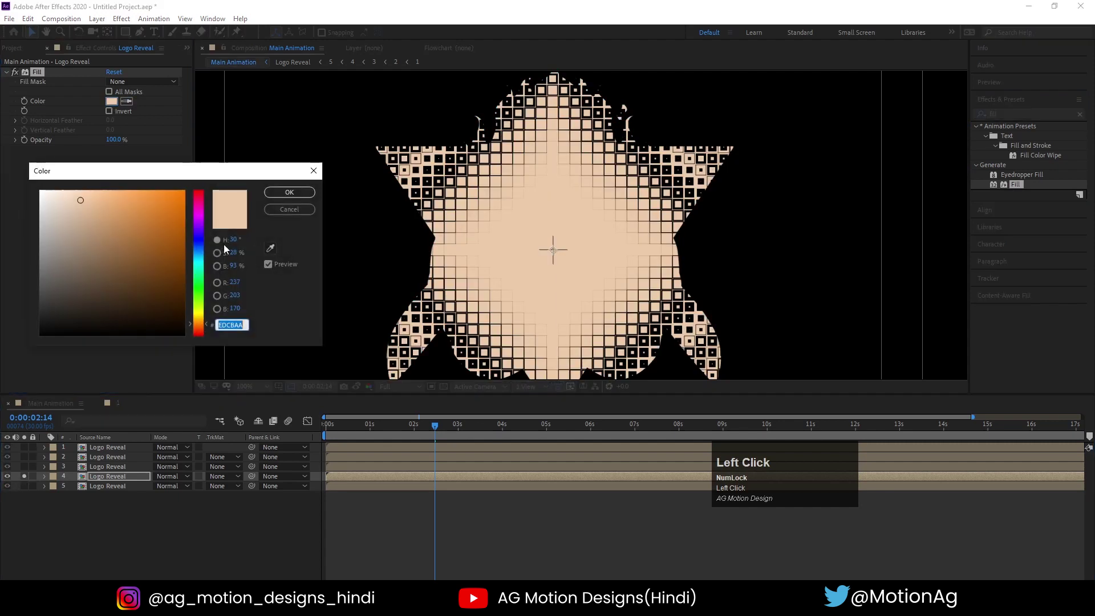
left_click_drag(104, 191, 95, 166)
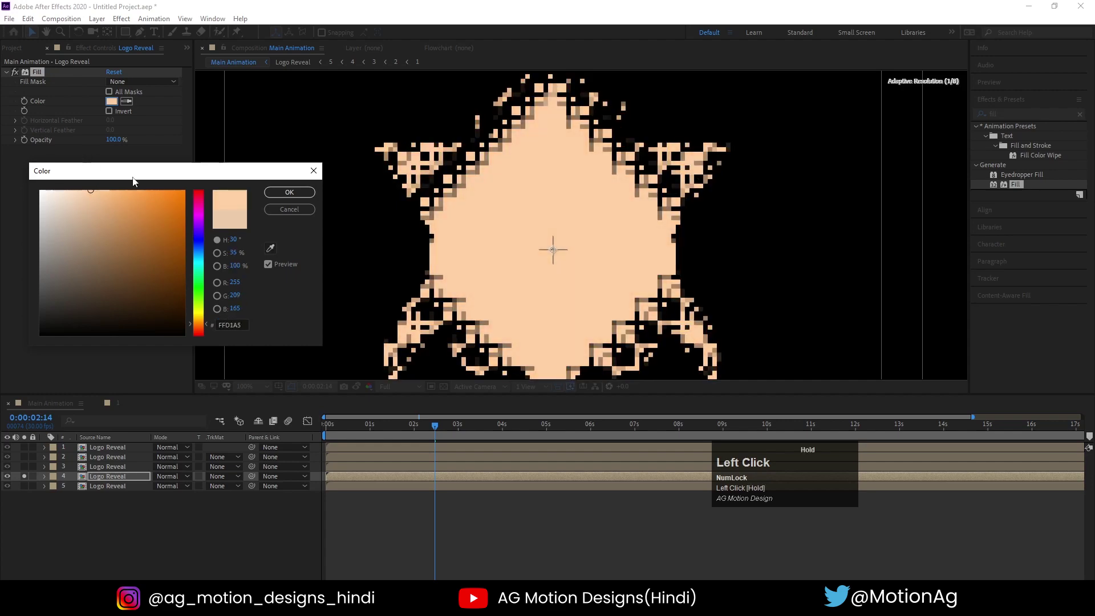
left_click(289, 192)
left_click(24, 476)
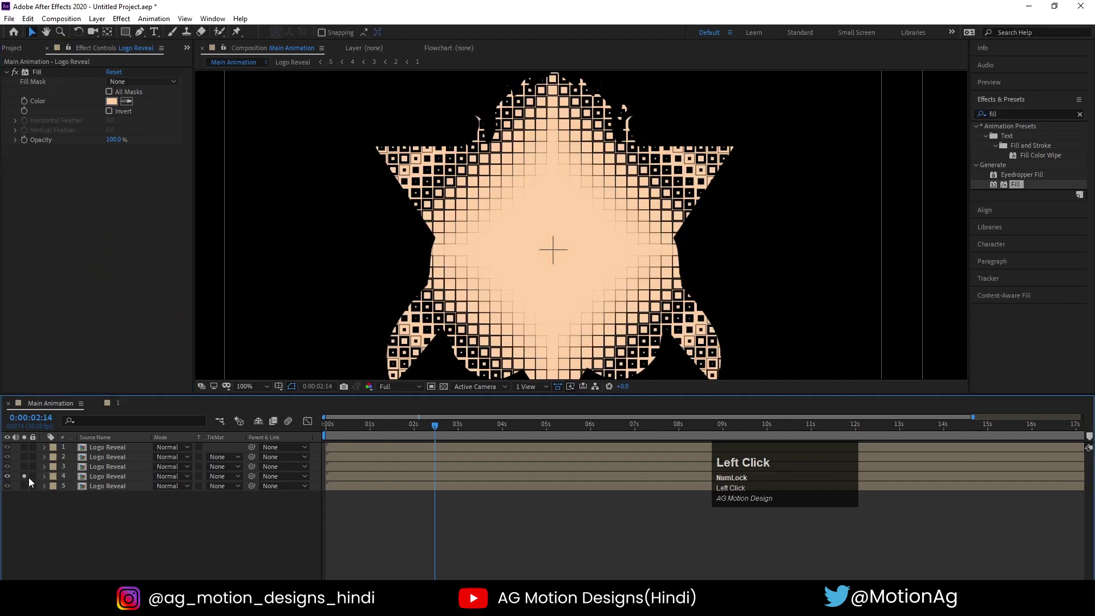
left_click(24, 476)
Apply the Fill effect to the third Logo Reveal copy and sample the logo's light teal as its color
left_click(24, 467)
left_click(107, 466)
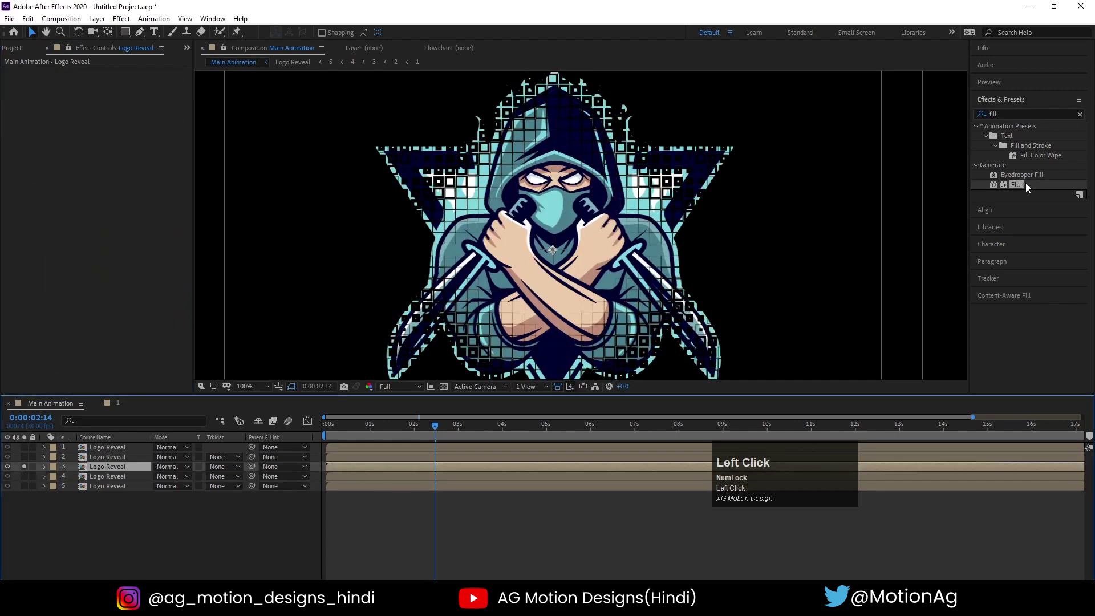
double_click(1014, 179)
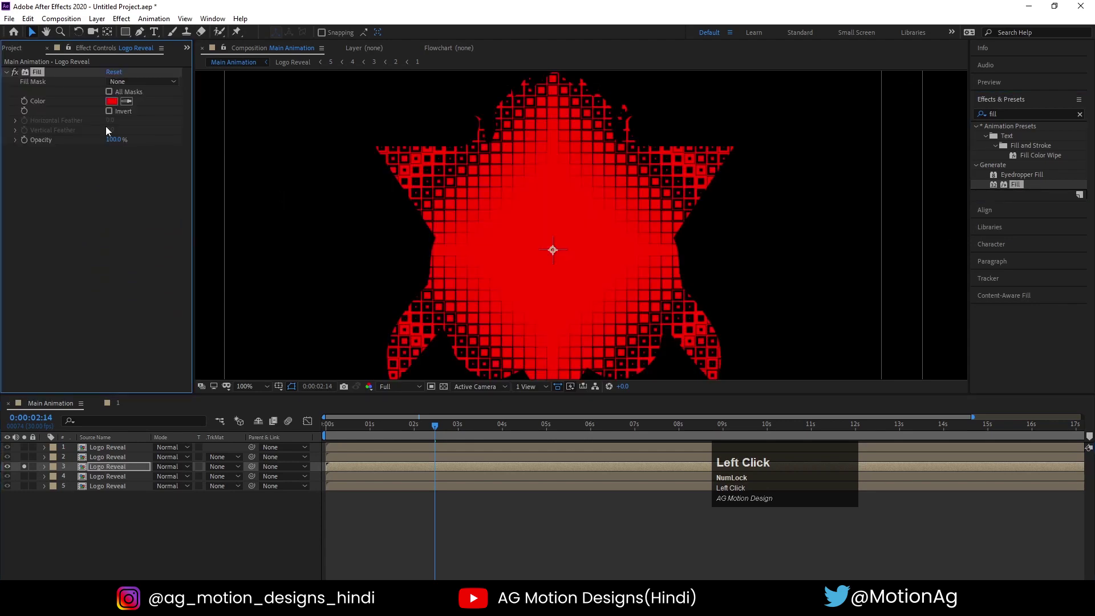
left_click(24, 466)
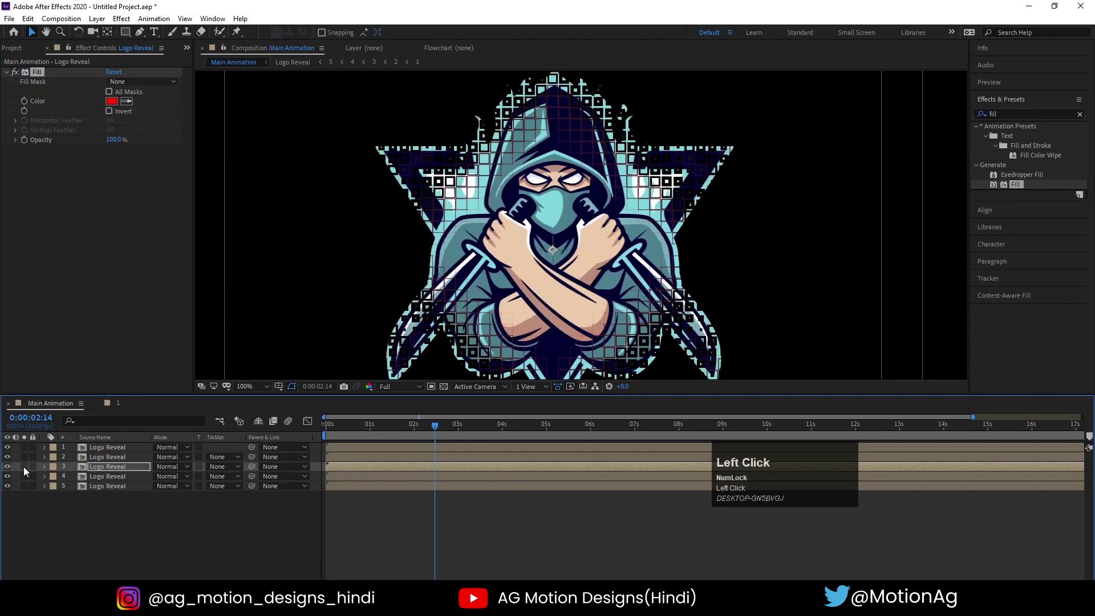
left_click(126, 101)
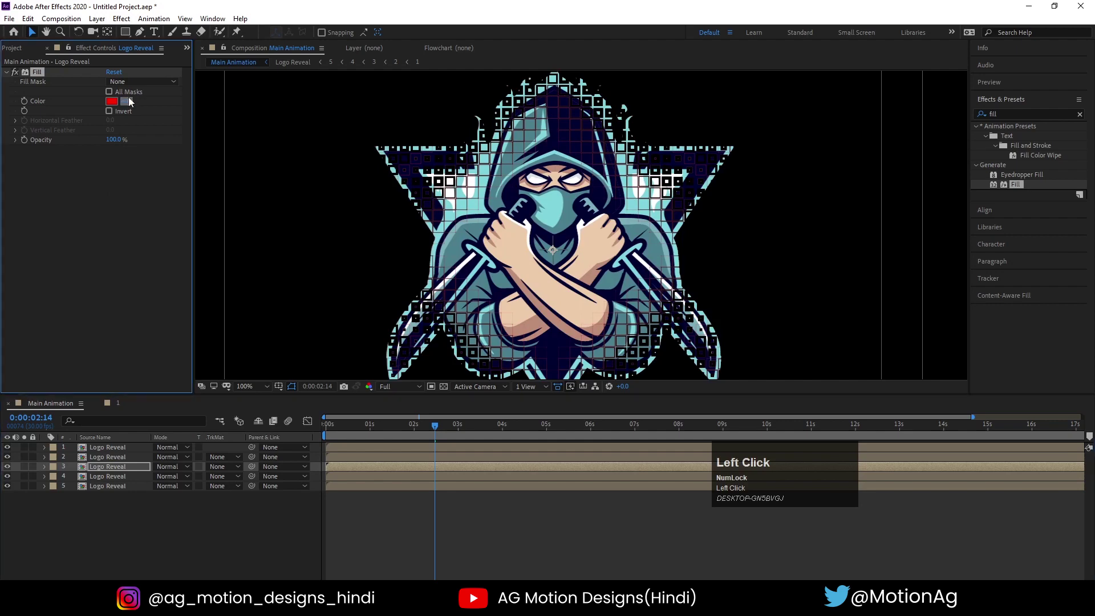
left_click(473, 202)
Change the third copy's fill color to the vivid cyan 00ECFF, checking the layer in solo
left_click(111, 102)
left_click(182, 193)
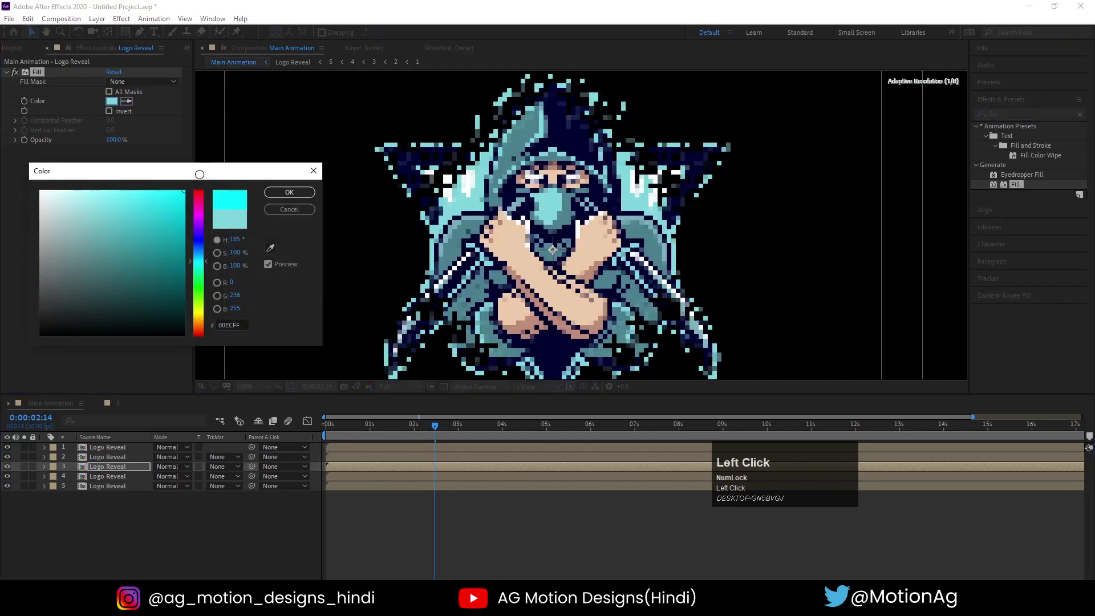
left_click(264, 197)
left_click(26, 466)
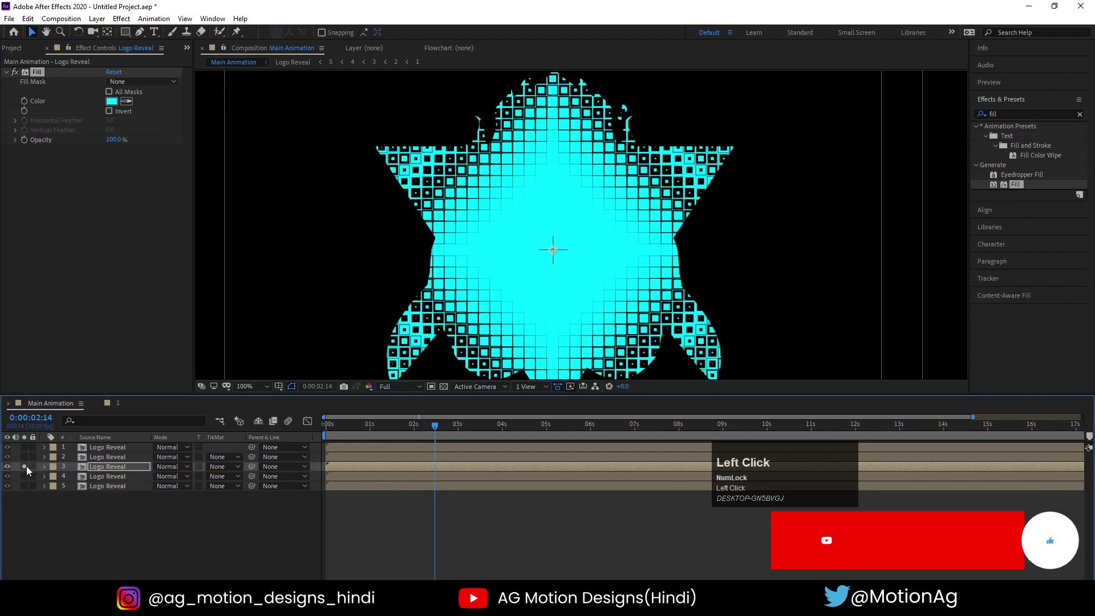
left_click(26, 466)
Solo the second Logo Reveal copy and apply the Find Edges effect to it with Invert enabled
left_click(110, 459)
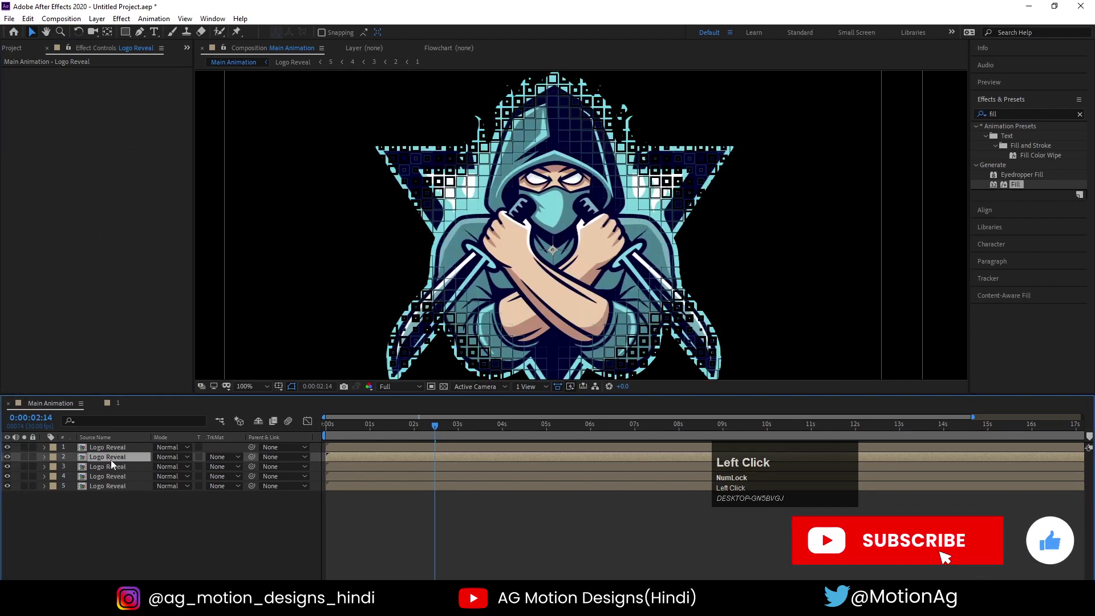
left_click(24, 457)
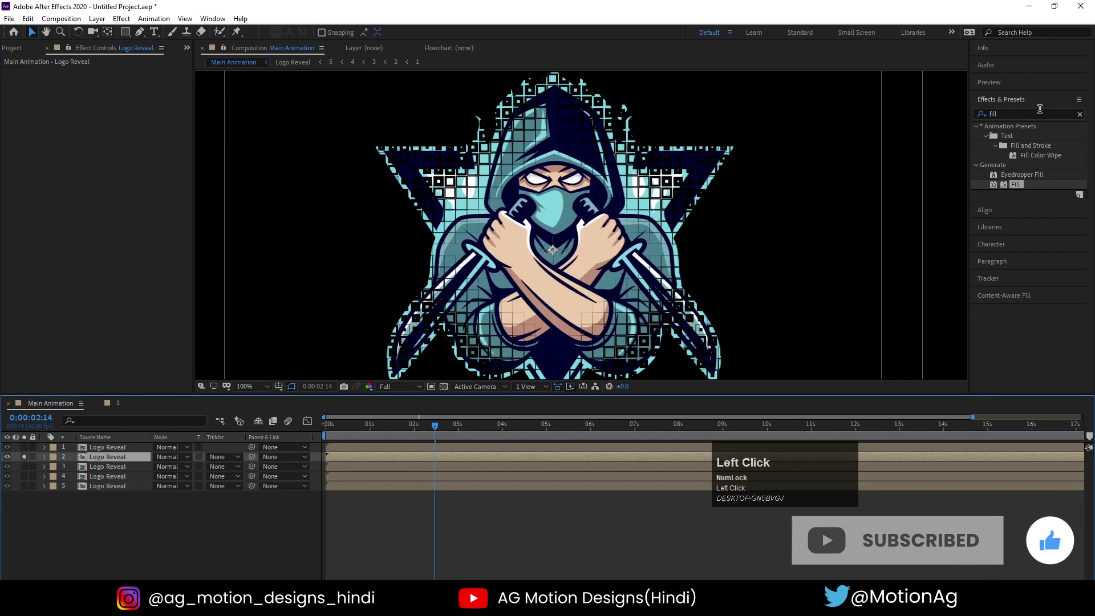
left_click(1010, 112)
key("ctrl+a")
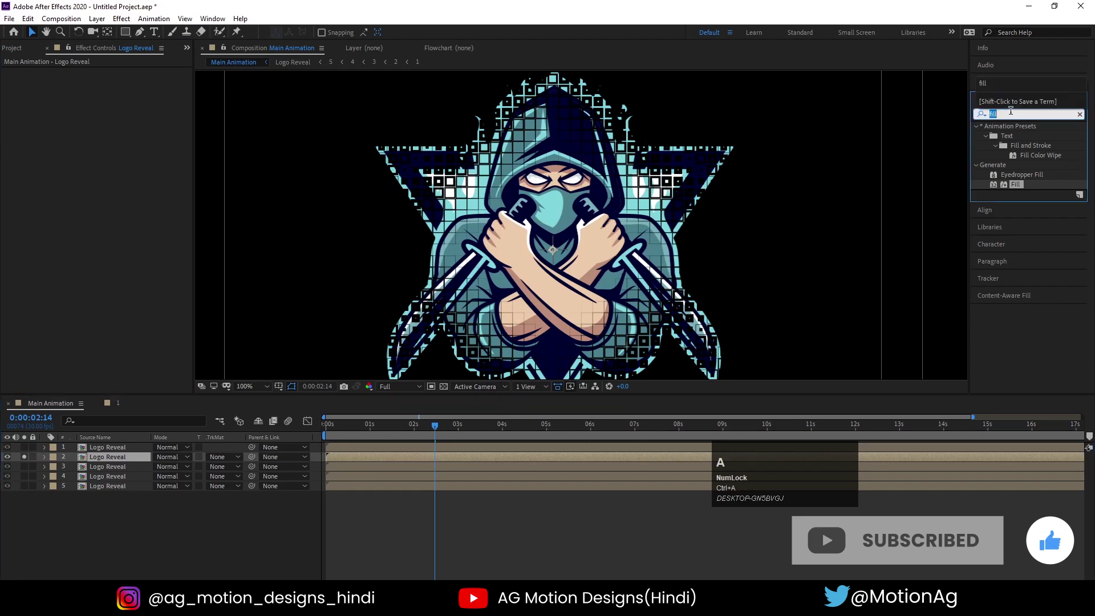
type("fin")
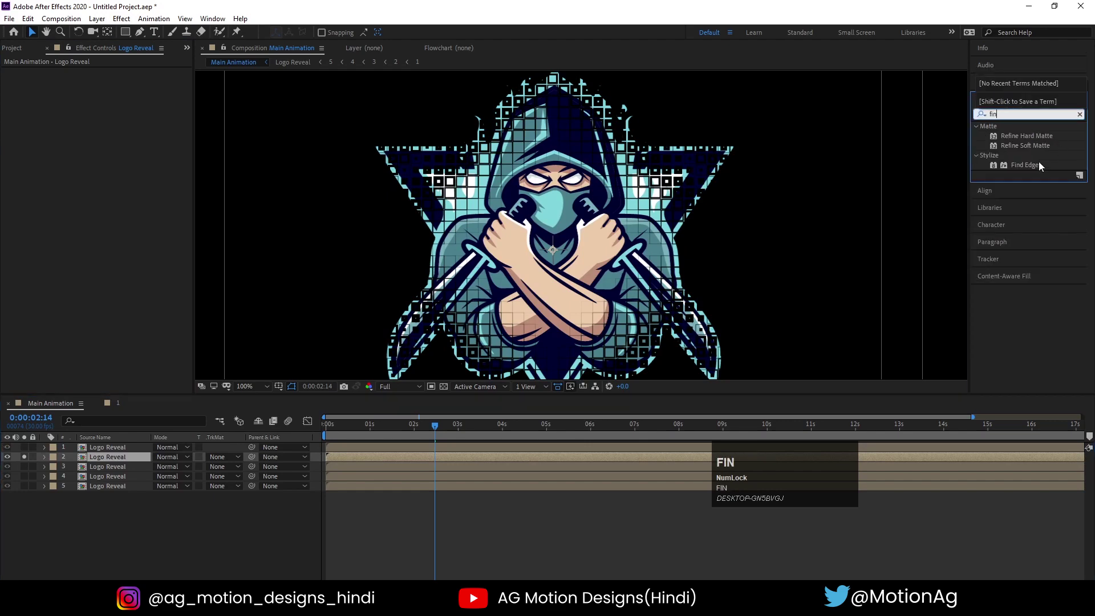
double_click(1038, 165)
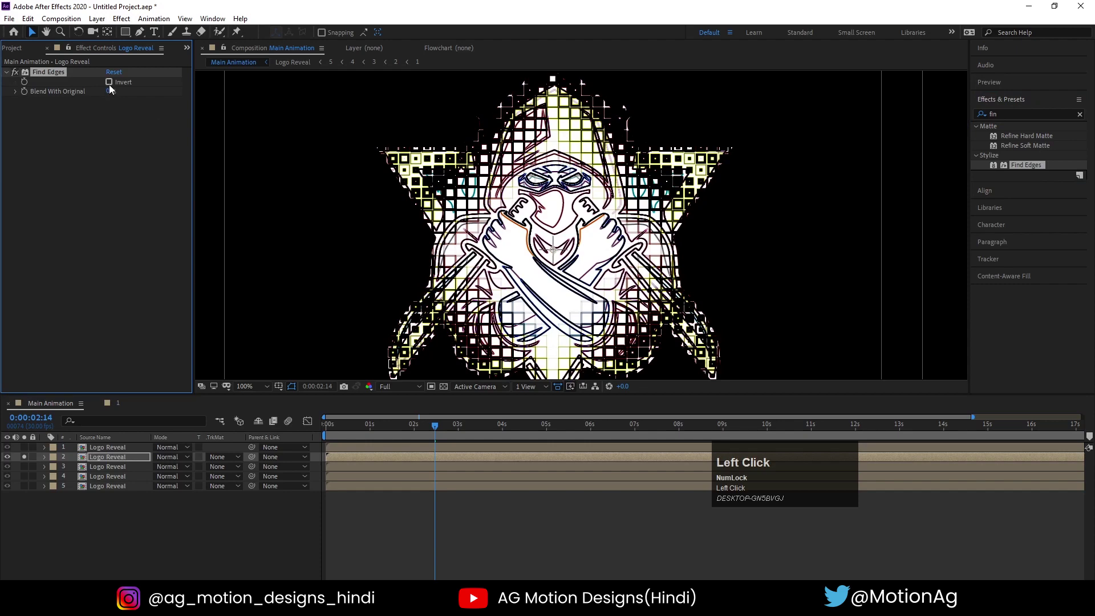
left_click(109, 82)
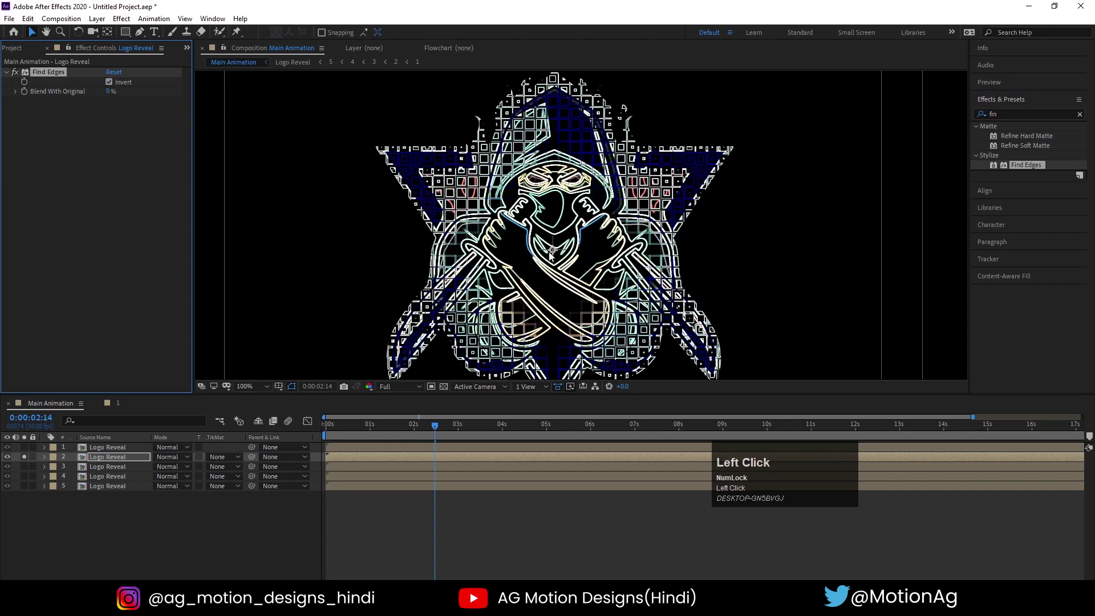
Return to the start of the timeline and move the Find Edges copy, no longer soloed, to the bottom of the layer stack
scroll(550, 255, "down", 2)
left_click_drag(345, 435, 281, 421)
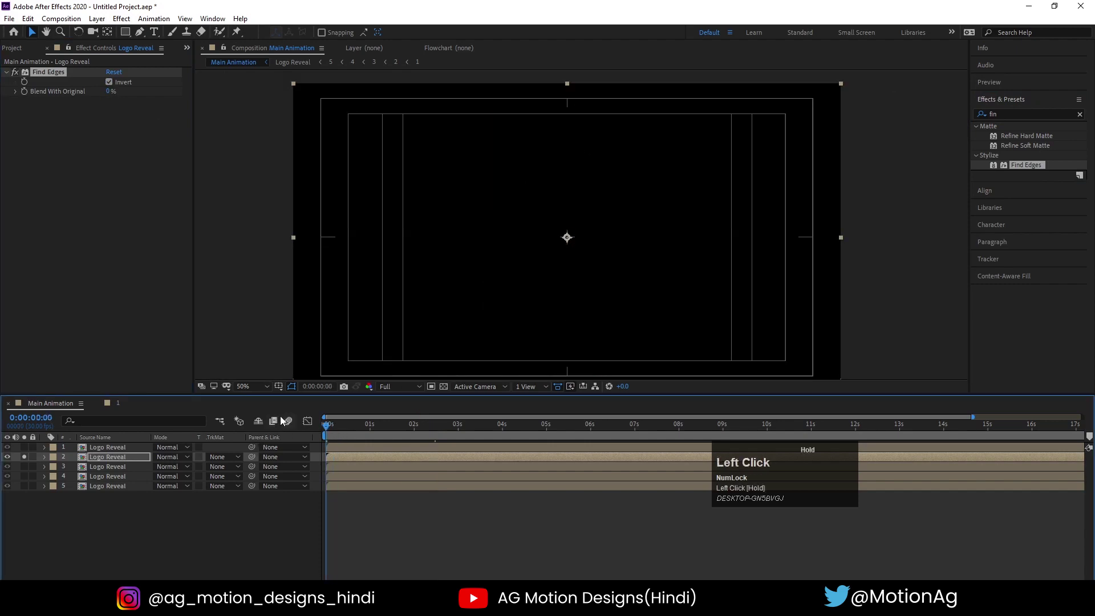
left_click(110, 458)
left_click_drag(115, 488, 117, 507)
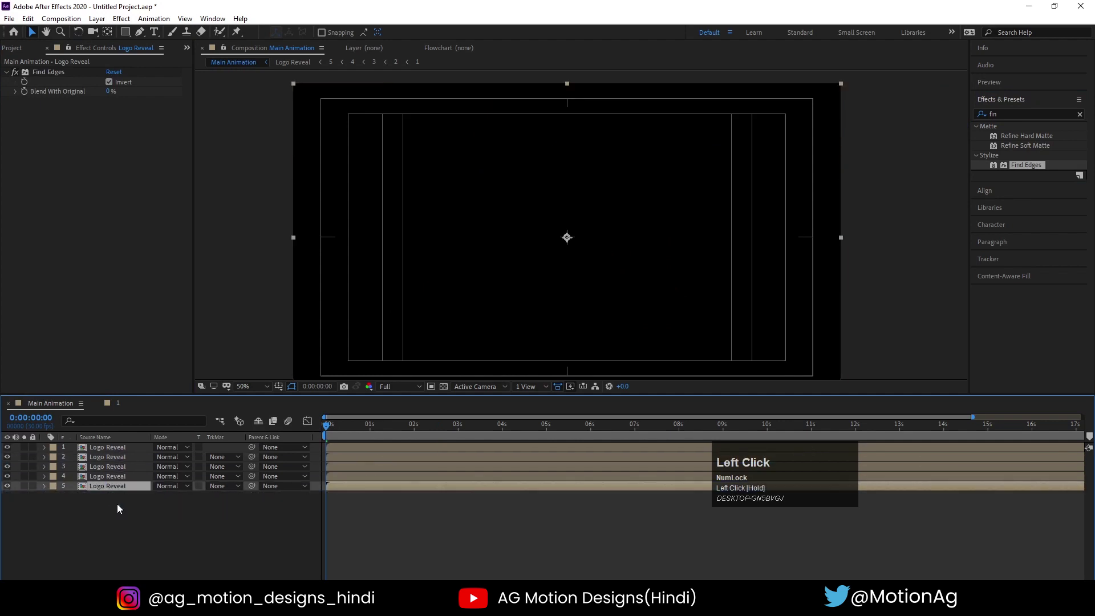
Hide the upper four Logo Reveal copies, preview the Find Edges copy up to 0:00:00:23, and select the blue-filled copy above it
key("equal")
key("equal")
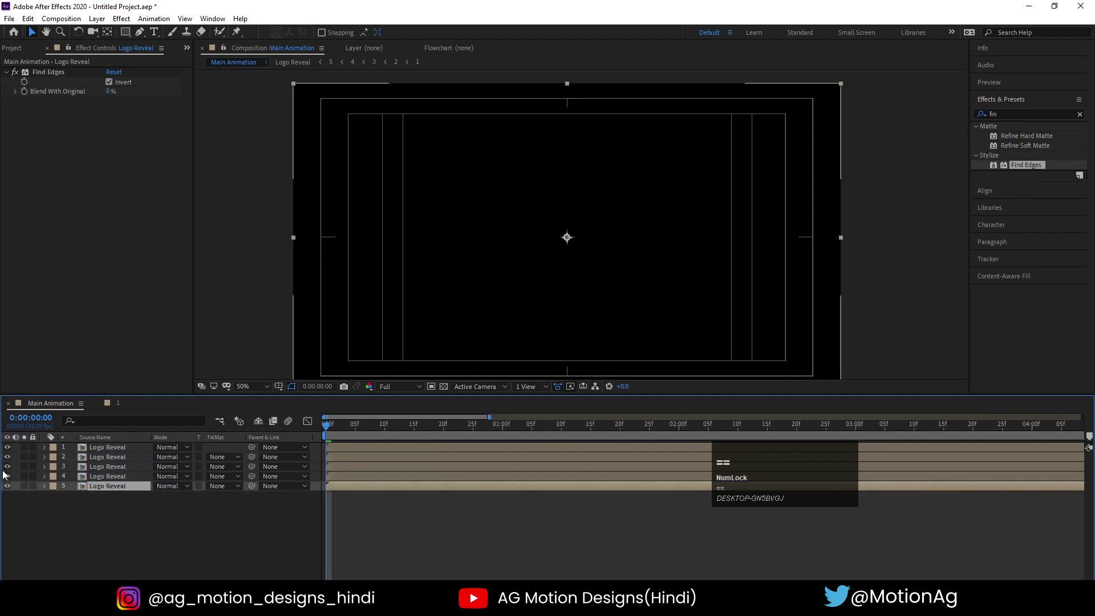
left_click_drag(13, 483, 8, 447)
key("space")
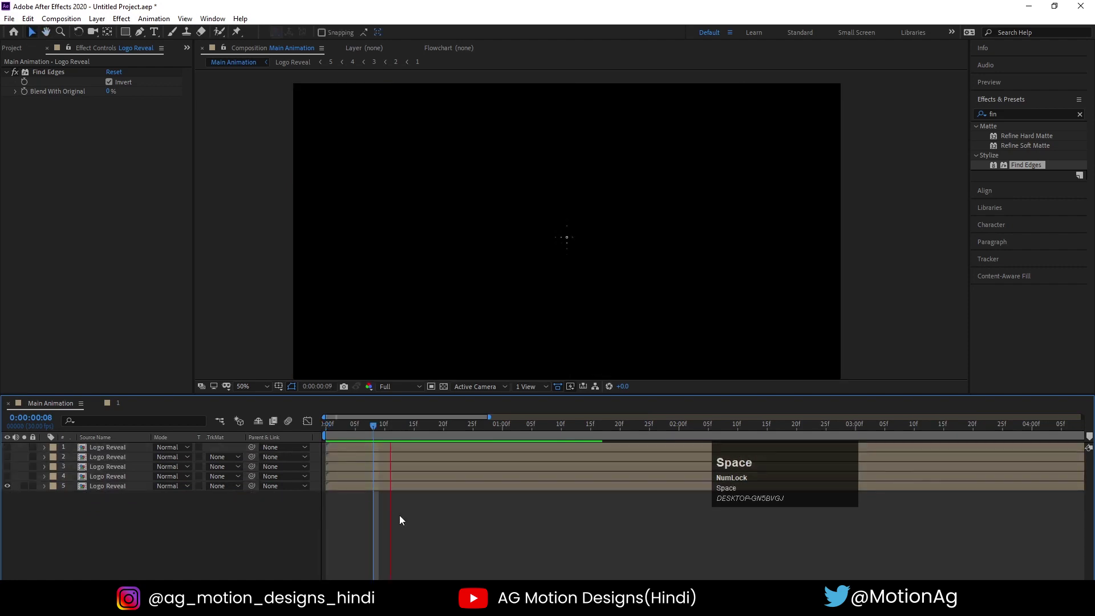
left_click(382, 478)
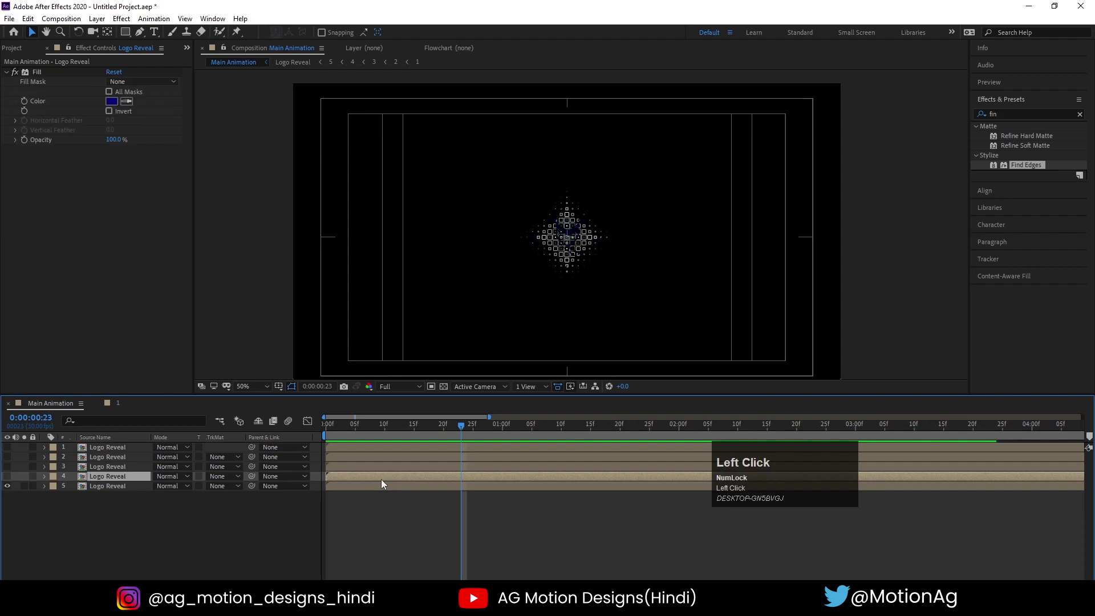
Show the fourth Logo Reveal layer and move its start to frame 5
key("bracketleft")
left_click(8, 477)
key("space")
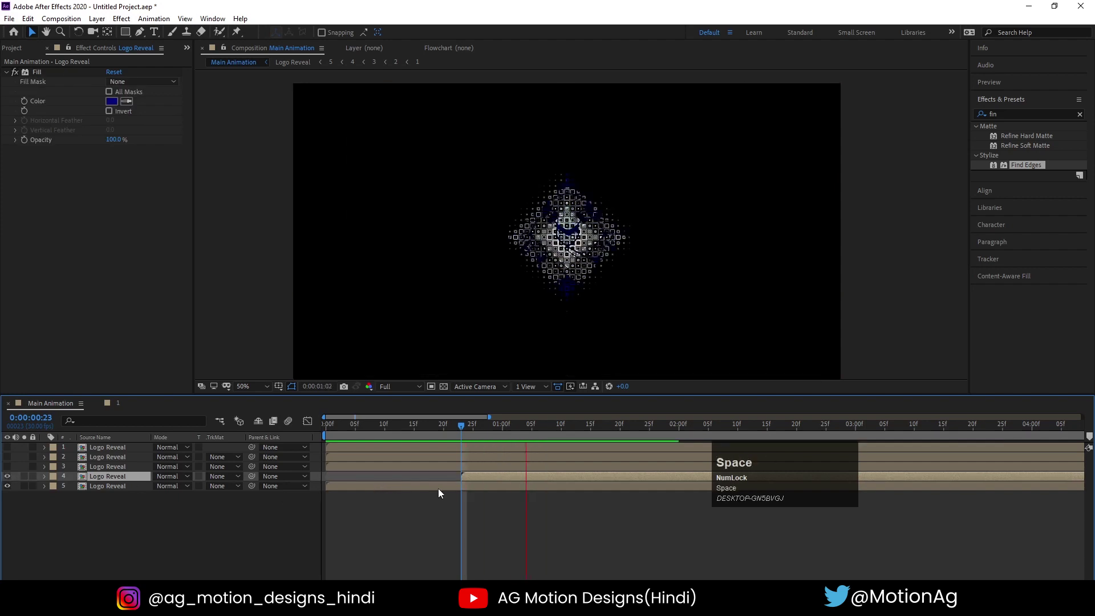
mouse_move(349, 434)
left_mouse_down()
mouse_move(326, 433)
mouse_move(382, 434)
mouse_move(353, 435)
left_mouse_up()
key("[")
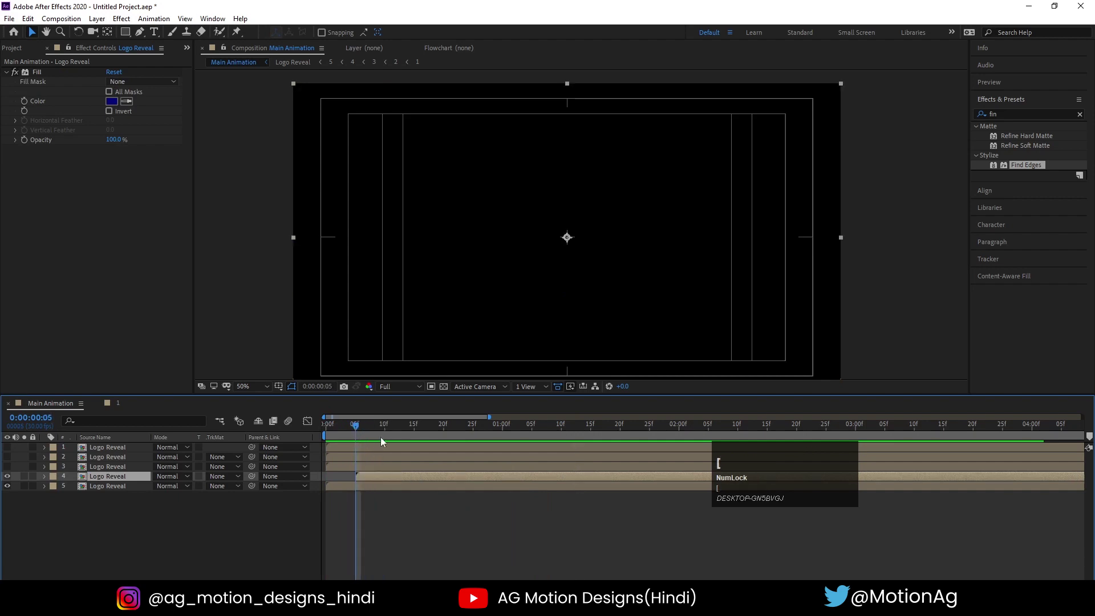
Stagger the third, second and first Logo Reveal layers so they start at frames 10, 15 and 20
left_click(386, 436)
key("ctrl+Up")
key("[")
left_click(416, 435)
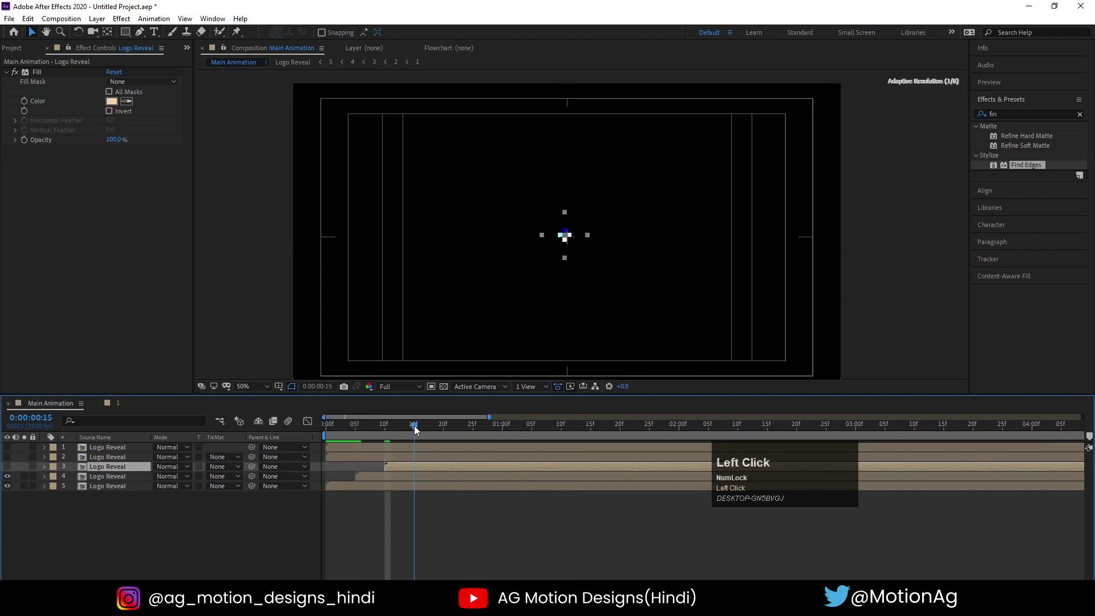
key("ctrl+Up")
key("[")
left_click(443, 435)
key("ctrl+Up")
key("[")
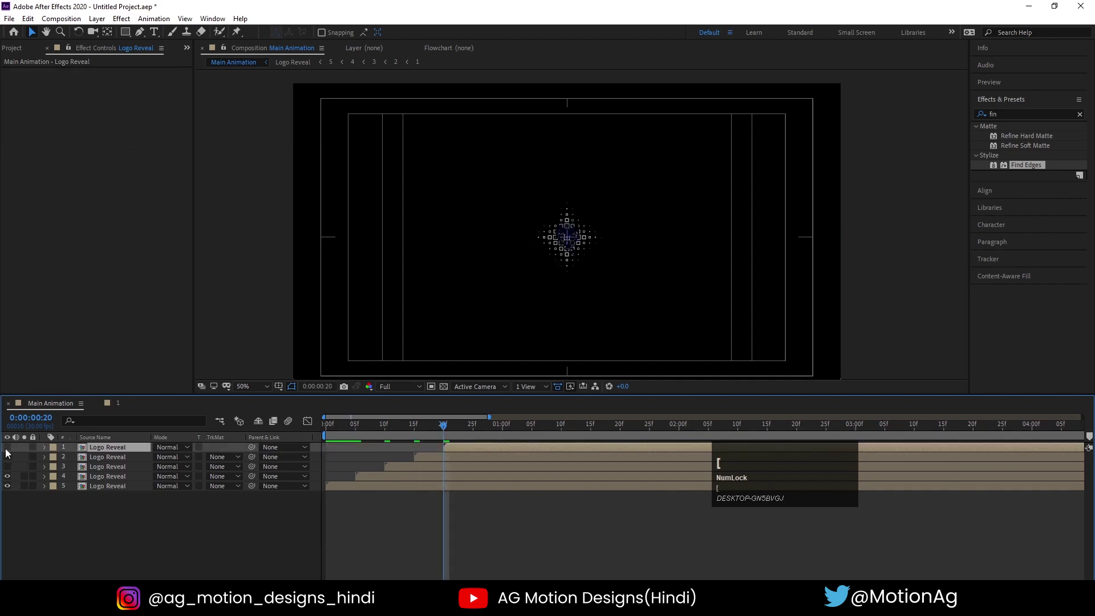
Turn on visibility for the top three Logo Reveal layers and preview the staggered reveal
left_click_drag(6, 448, 7, 466)
key("space")
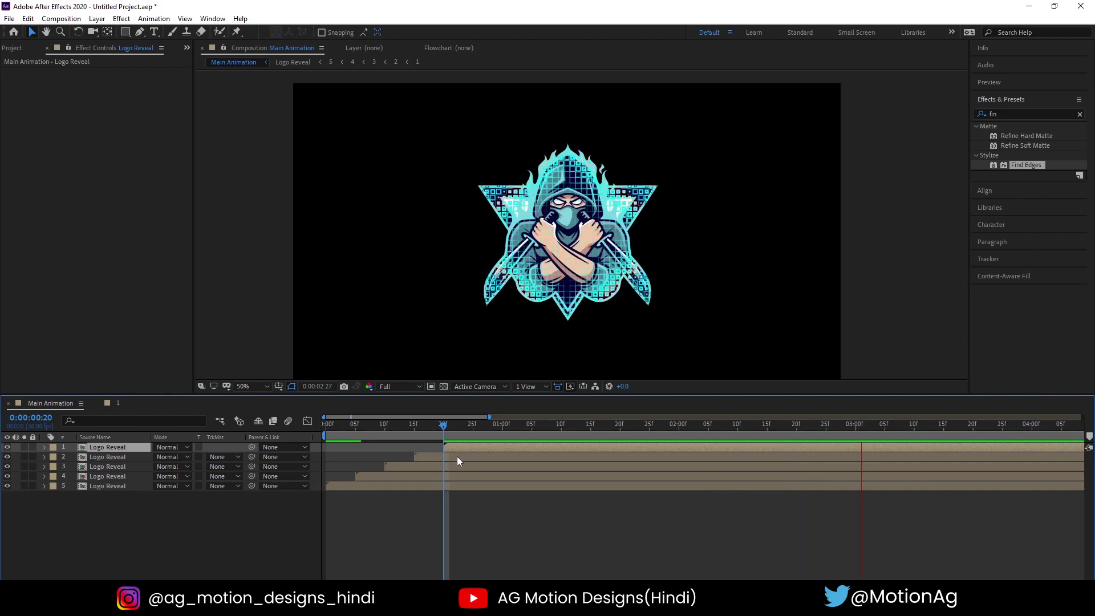
key("space")
key("space")
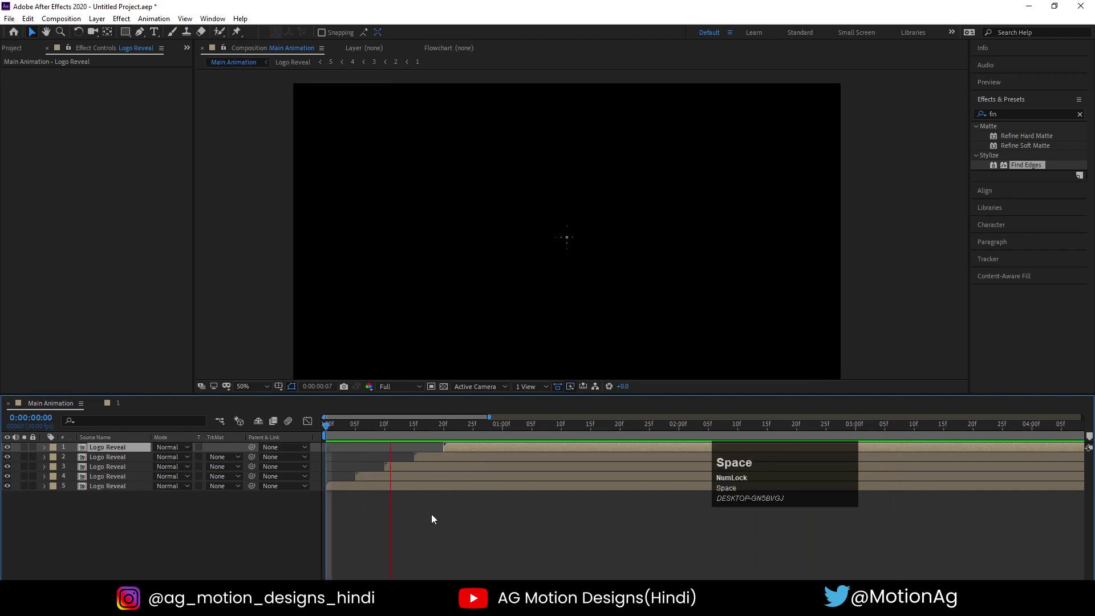
left_click(431, 515)
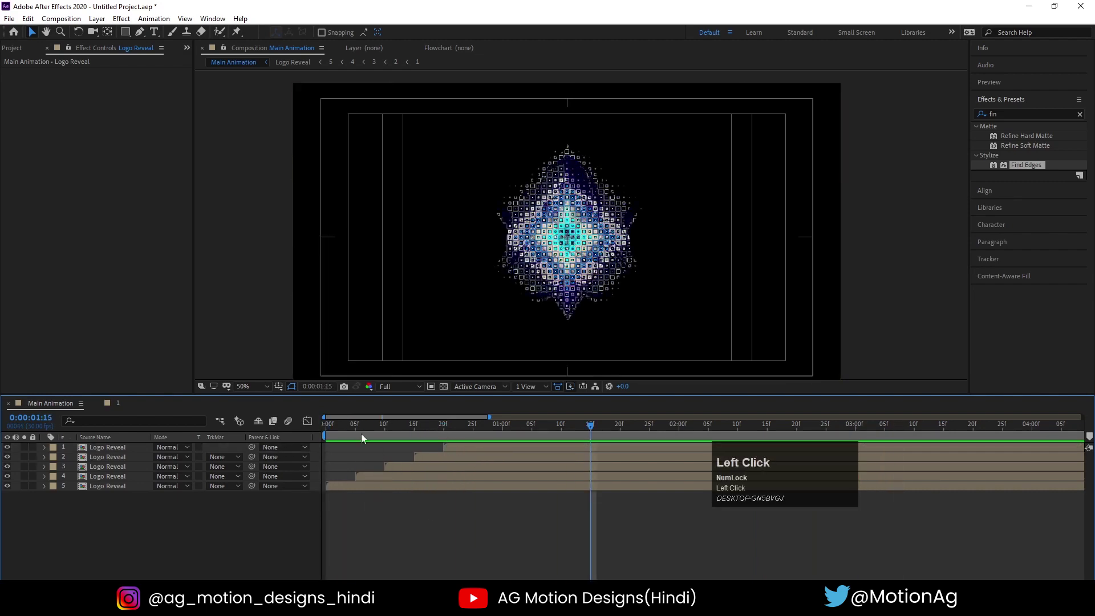
key("space")
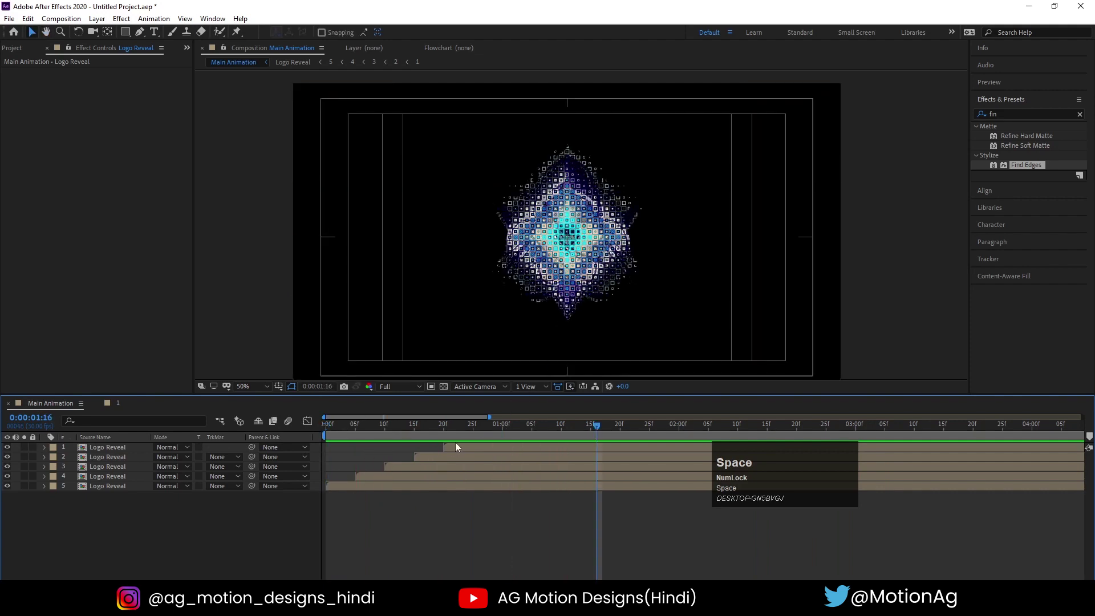
Try starting the top Logo Reveal layer earlier, at about frame 17, and preview the timing
left_click(468, 449)
left_click_drag(471, 449, 454, 447)
key("space")
key("space")
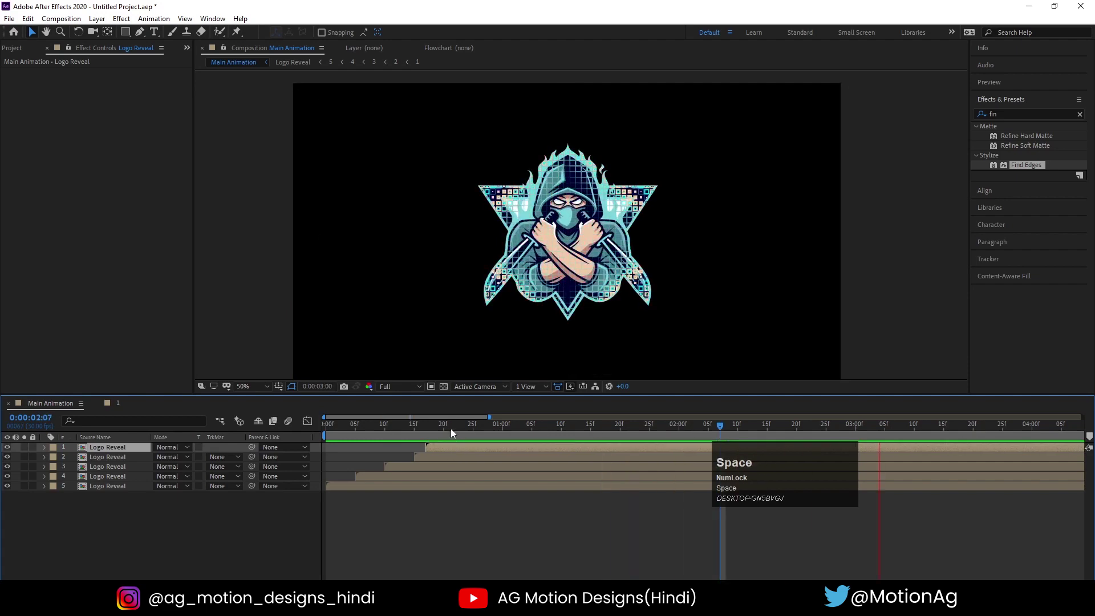
left_click(177, 447)
key("space")
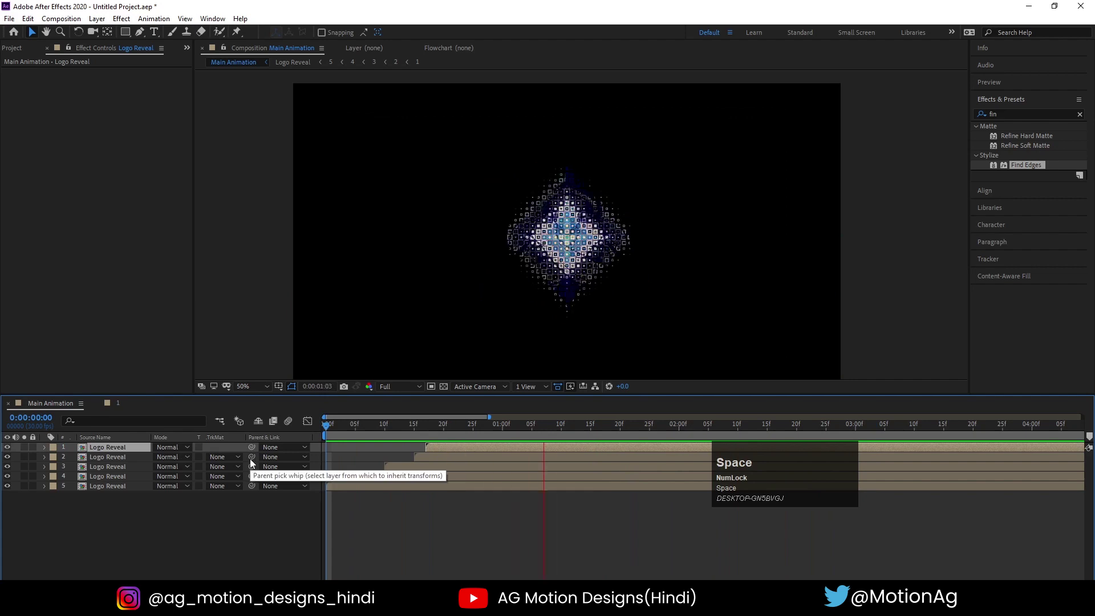
key("space")
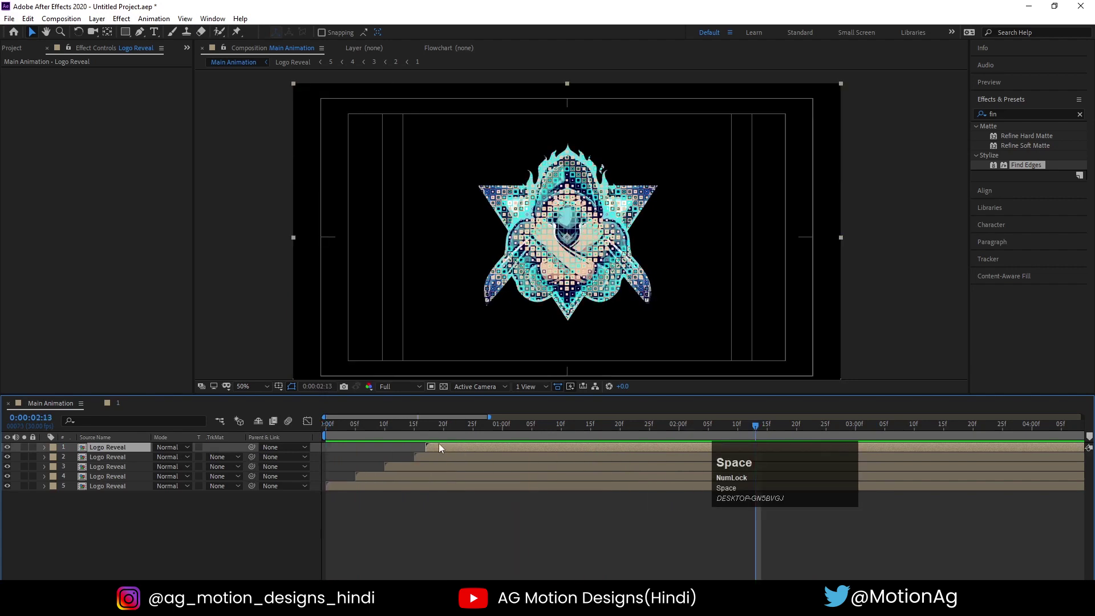
left_click_drag(439, 447, 460, 446)
Try orange, yellow and white as the second Logo Reveal layer's Fill color and preview the reveal in white
left_click(432, 458)
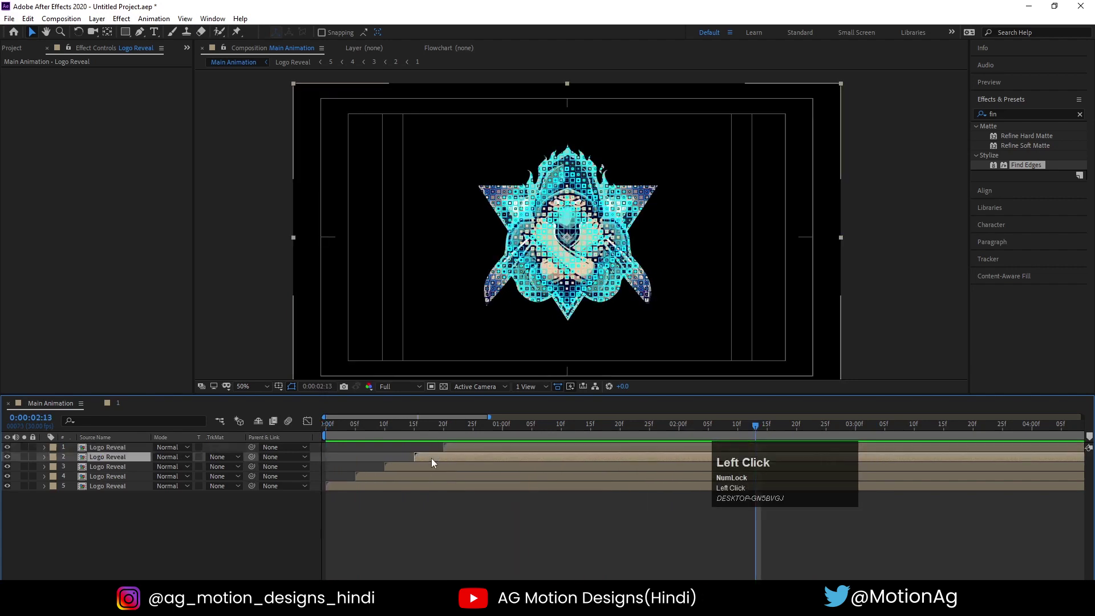
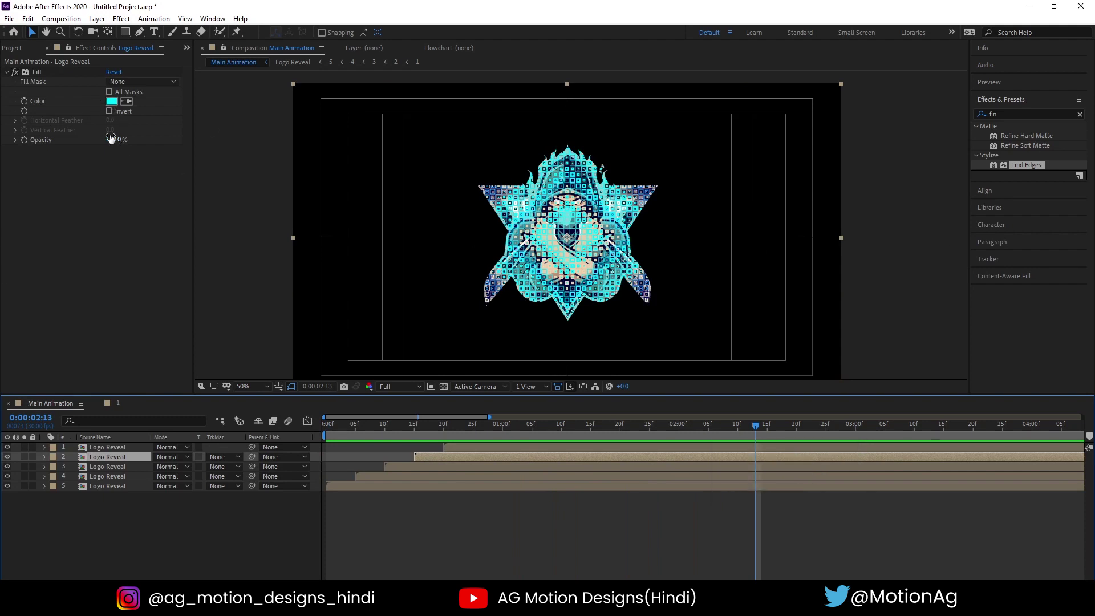
left_click(111, 101)
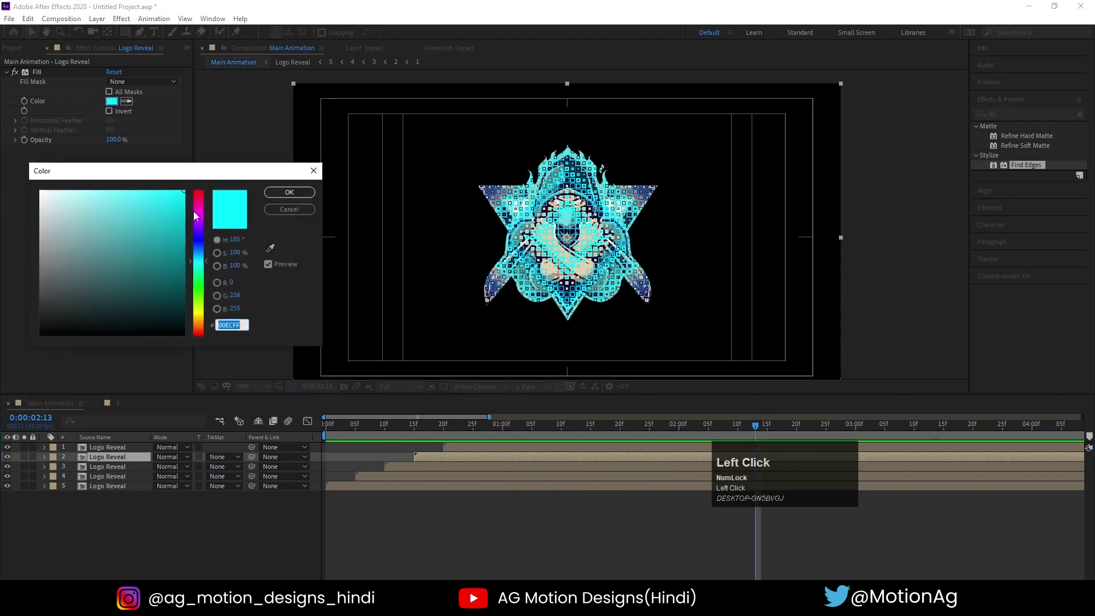
left_click(200, 324)
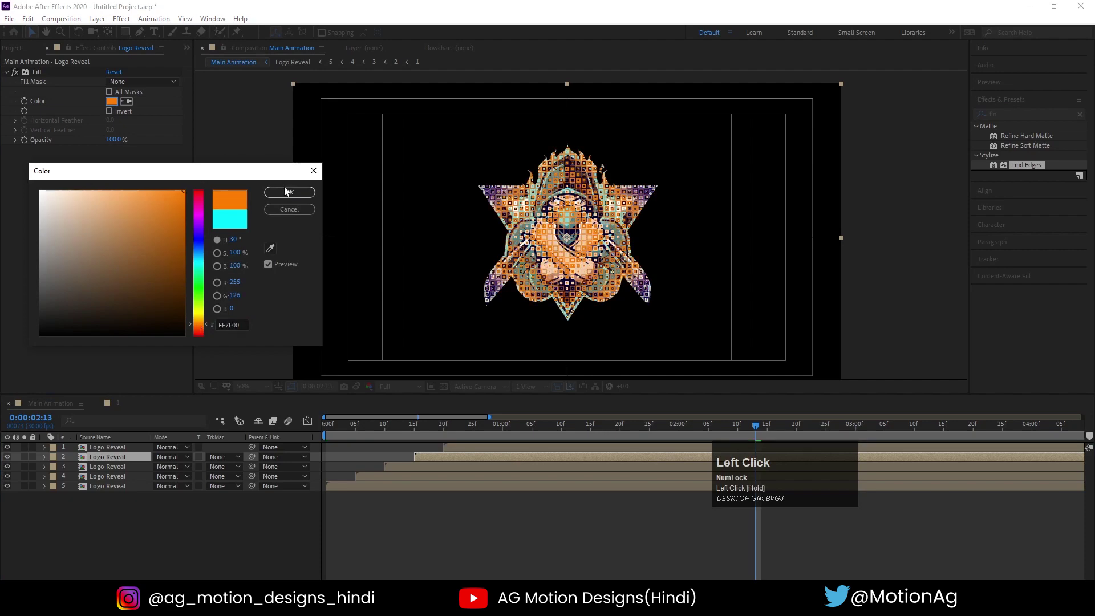
left_click_drag(200, 324, 199, 313)
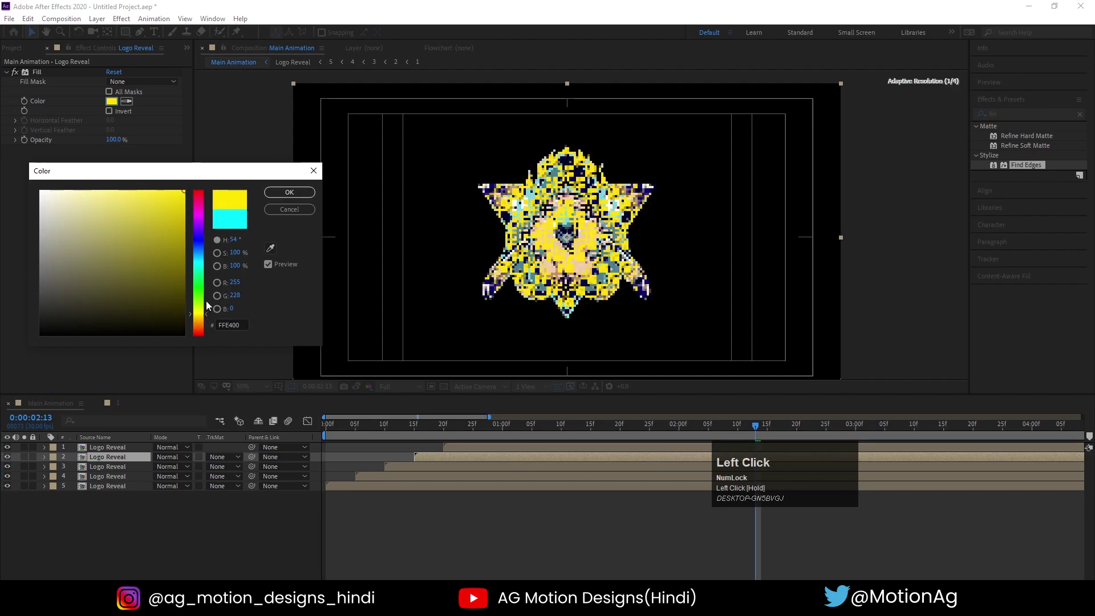
left_click(41, 191)
left_click(311, 192)
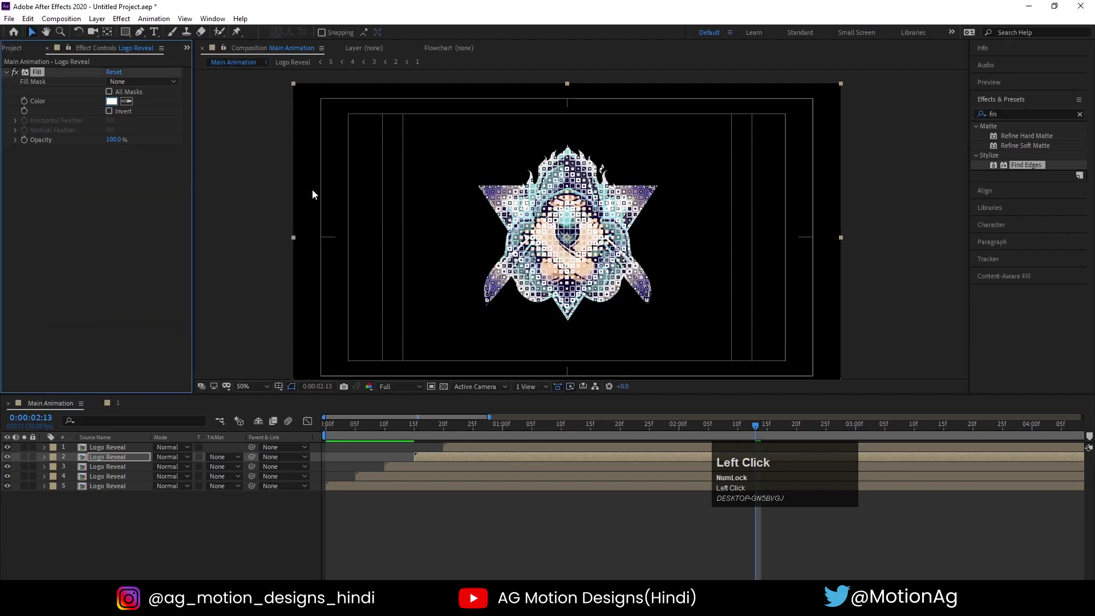
key("space")
key("space")
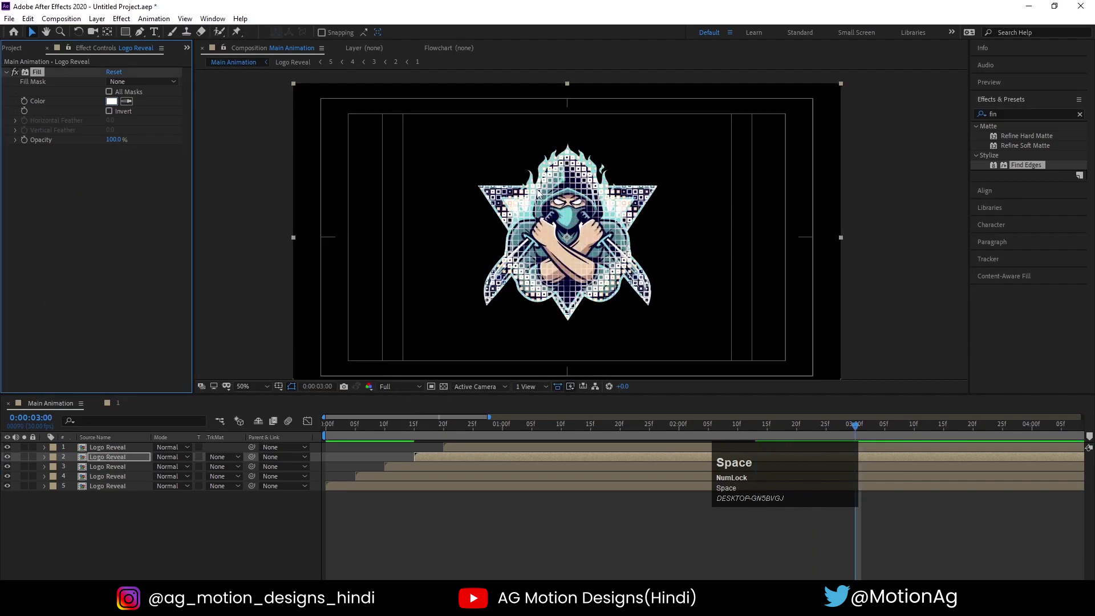
left_click(328, 425)
key("space")
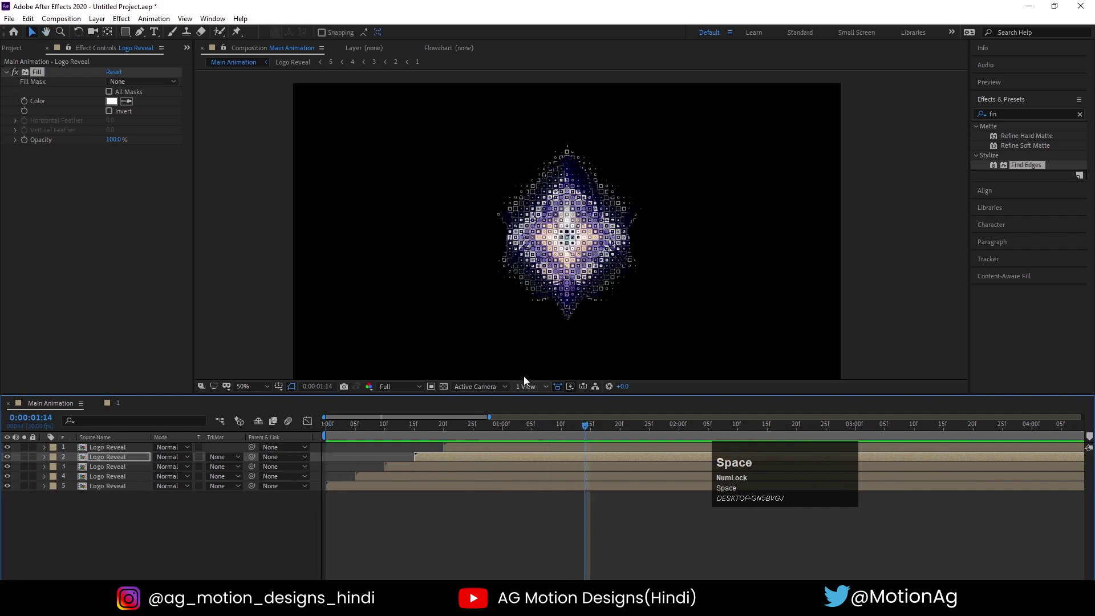
key("space")
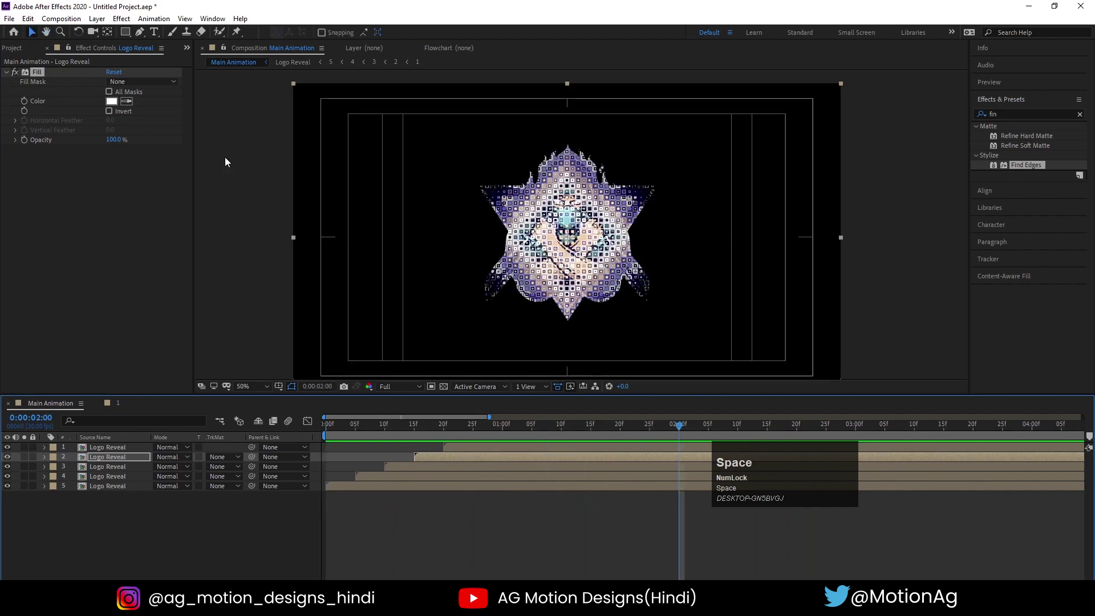
key("space")
Set the second Logo Reveal layer's Fill color to blue, 009CFF
left_click(111, 101)
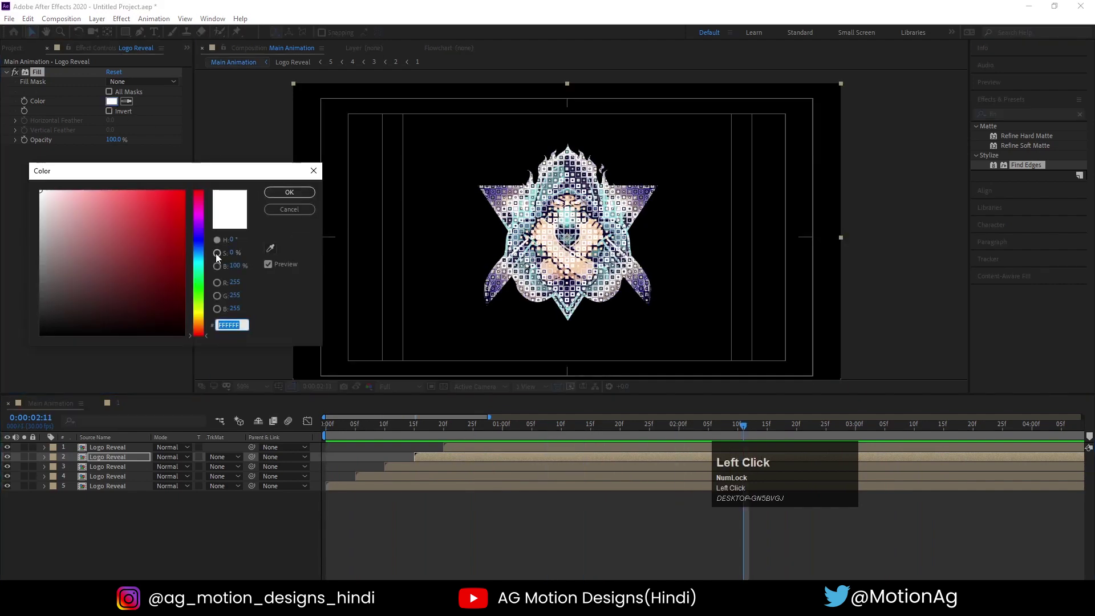
left_click(198, 253)
left_click(184, 191)
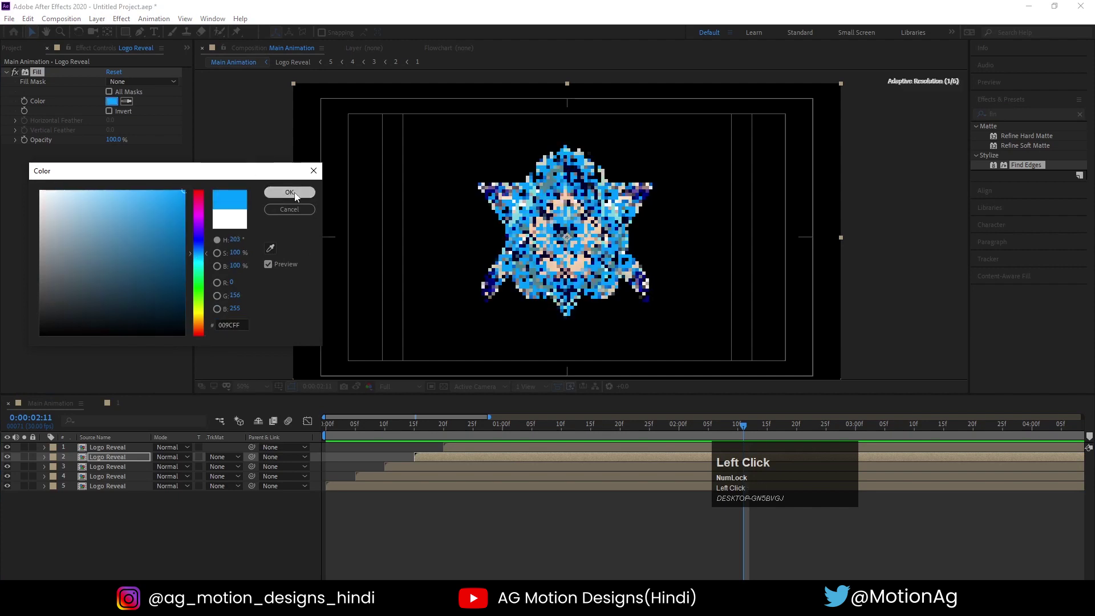
left_click(289, 193)
Apply Glow to the second Logo Reveal layer with threshold 72.9%, radius 41 and intensity 2, and preview the reveal
left_click(1012, 113)
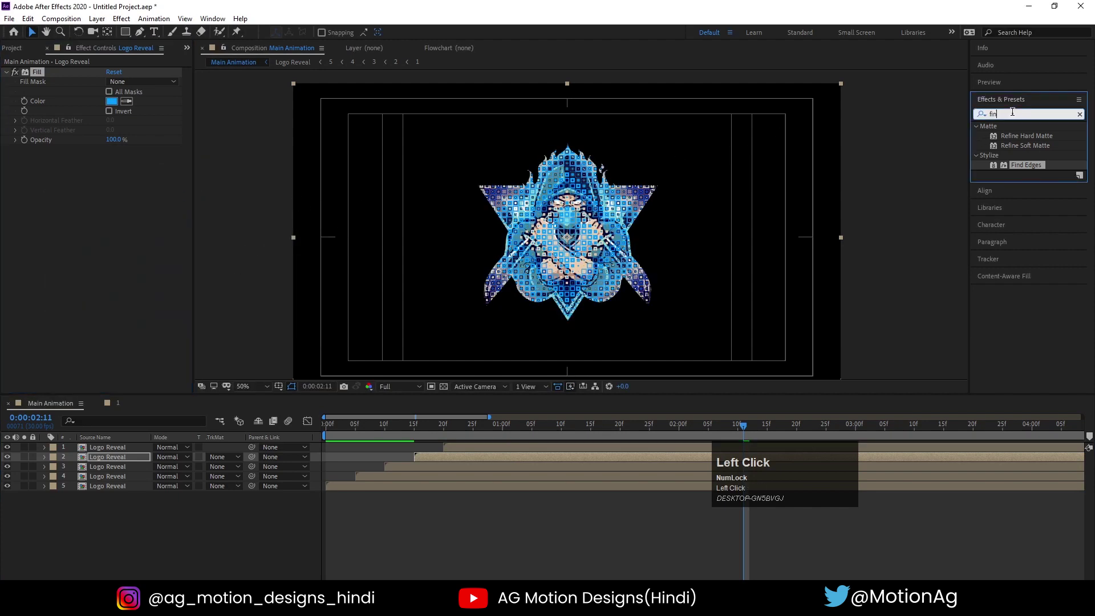
type("glow")
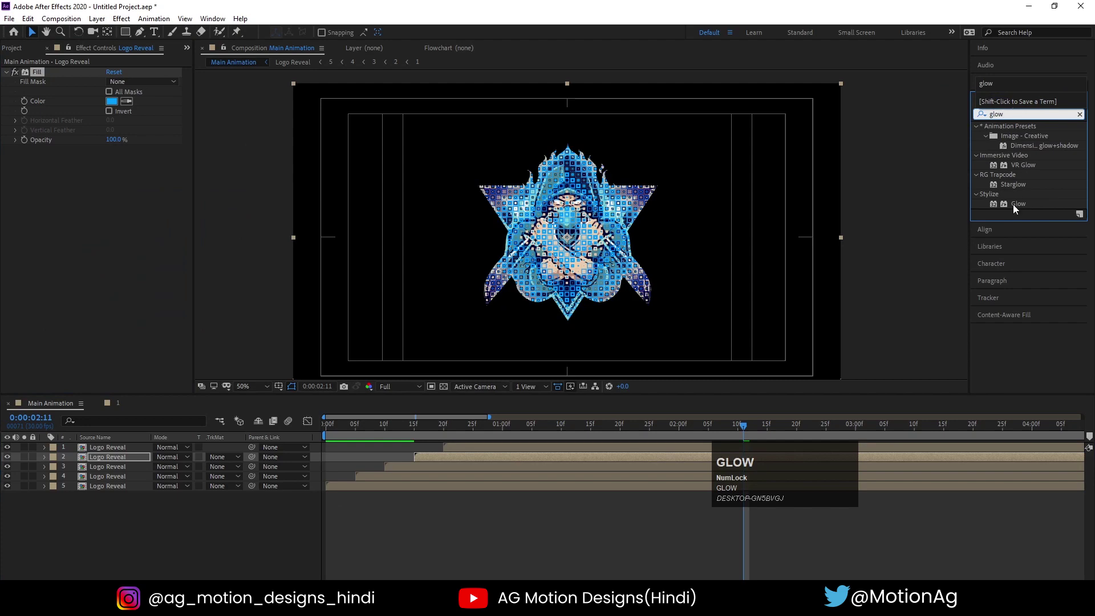
double_click(1016, 204)
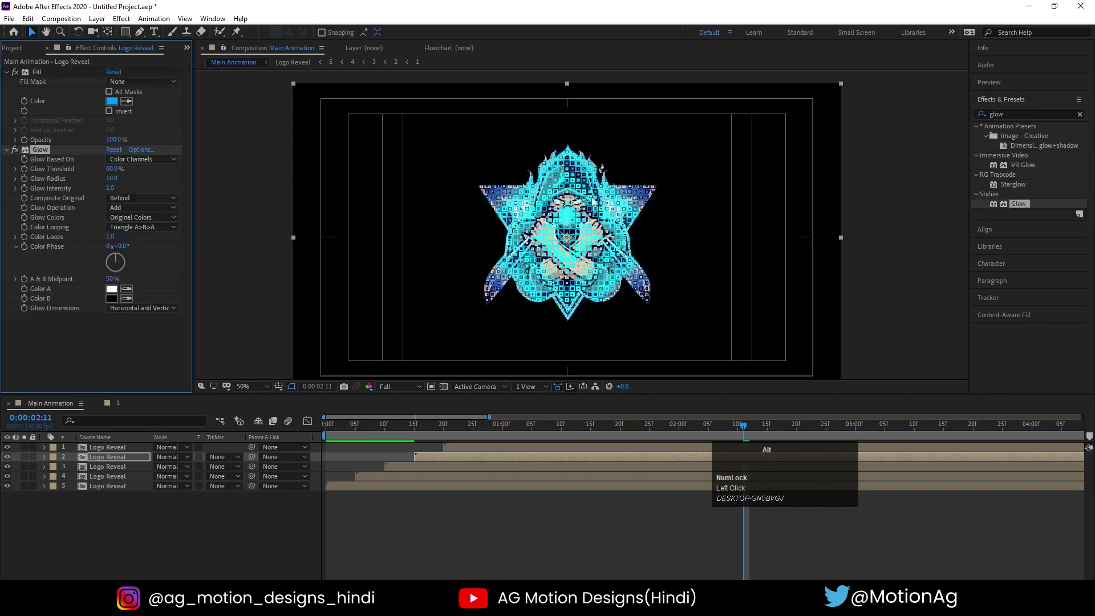
scroll(593, 201, "up", 1)
mouse_move(111, 178)
left_mouse_down()
mouse_move(138, 186)
mouse_move(120, 189)
left_mouse_up()
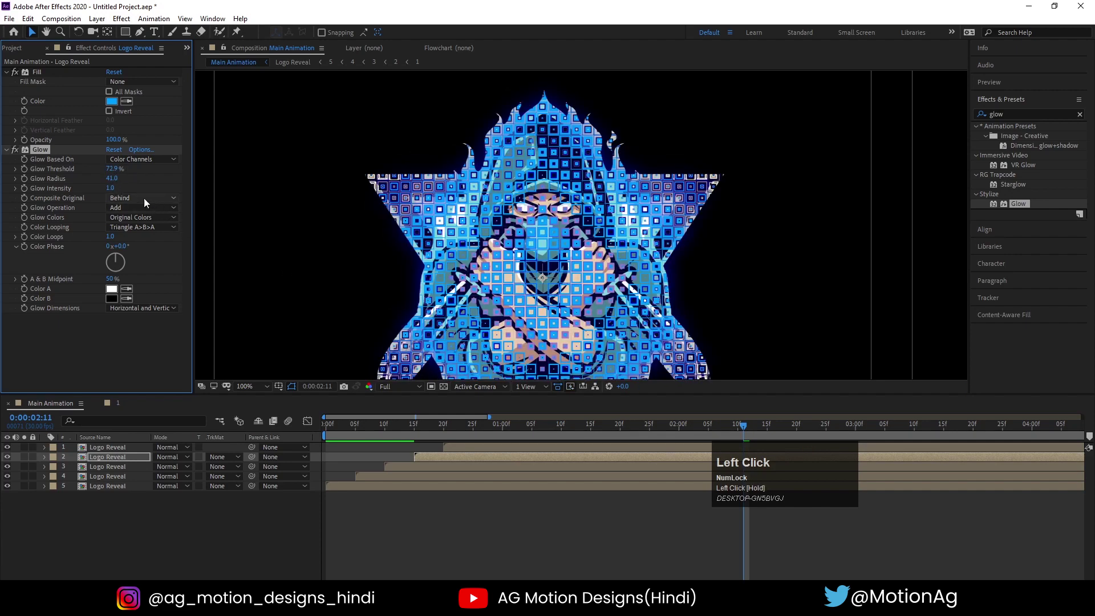
key("Return")
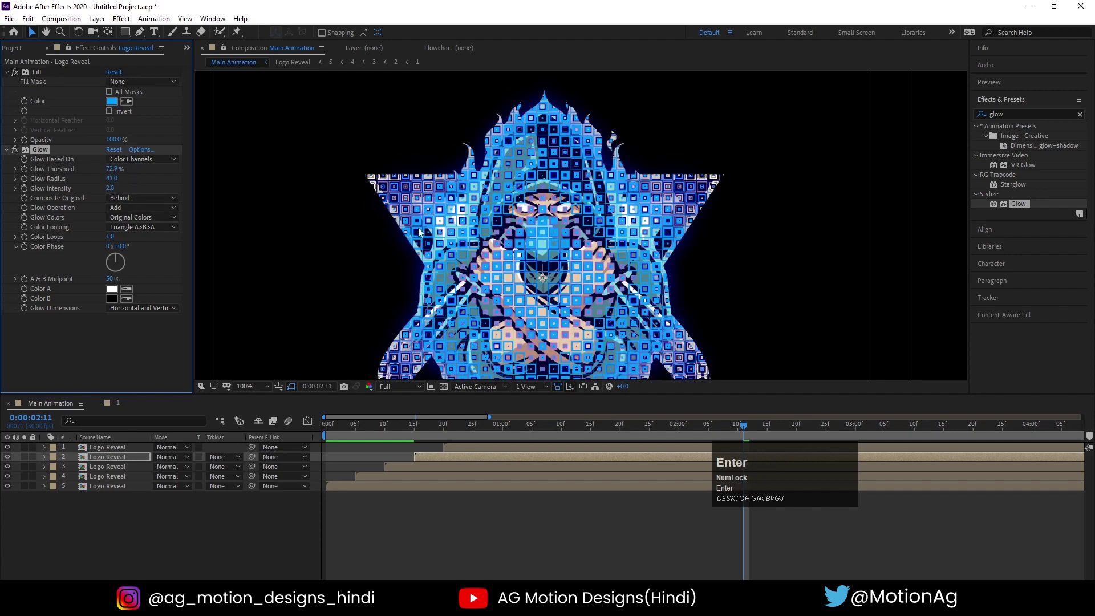
scroll(598, 260, "down", 1)
left_click(331, 438)
key("space")
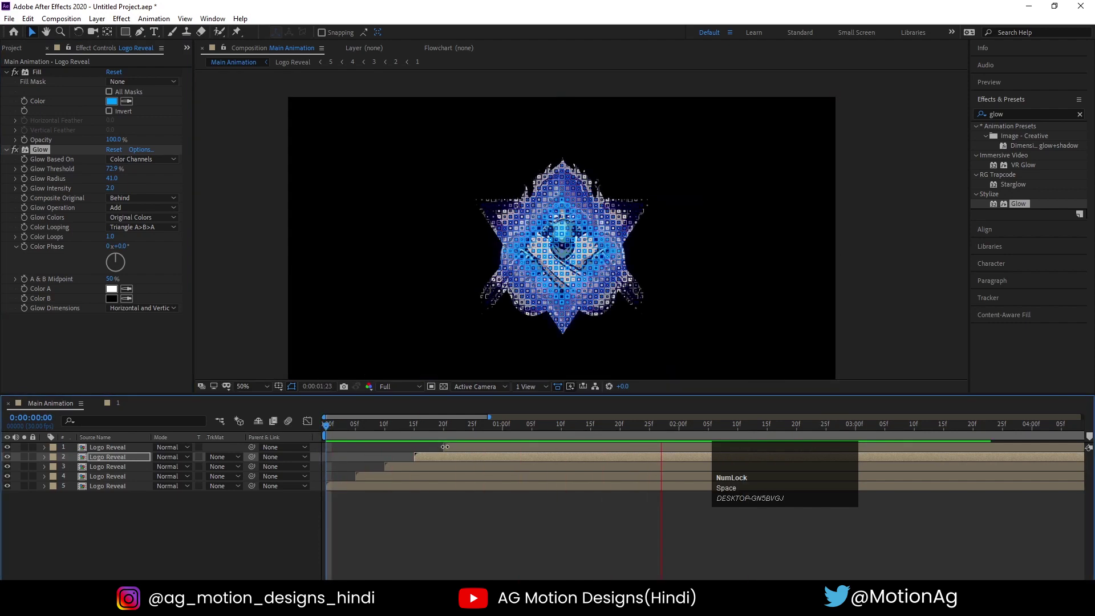
key("space")
key("space")
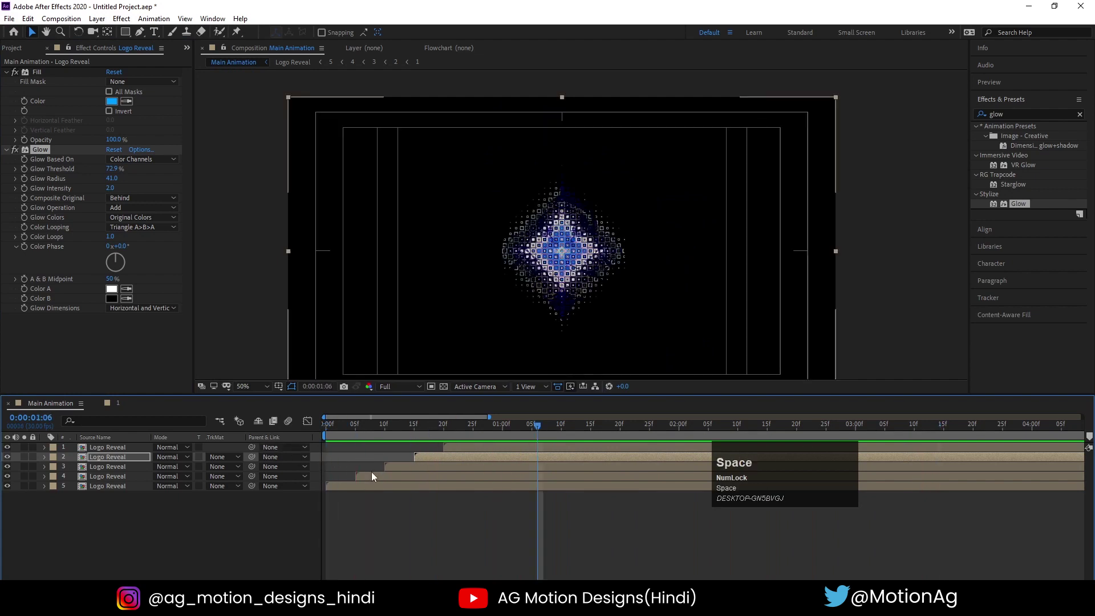
Duplicate the bottom Logo Reveal layer with Find Edges, place the copy above all other layers, and preview it
left_click(103, 485)
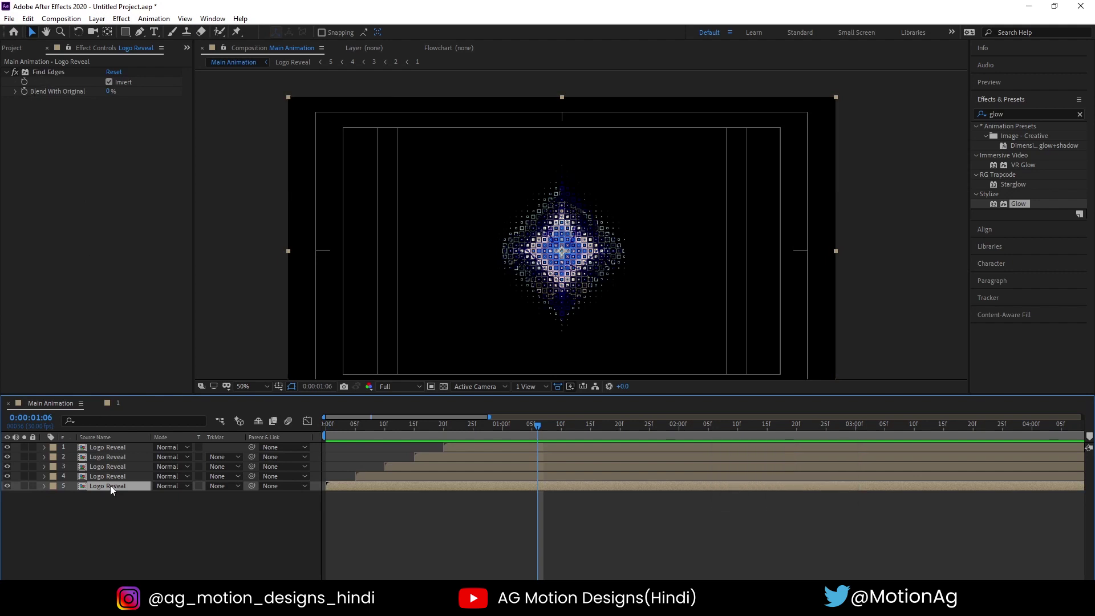
key("ctrl+d")
left_click_drag(111, 489, 111, 448)
key("space")
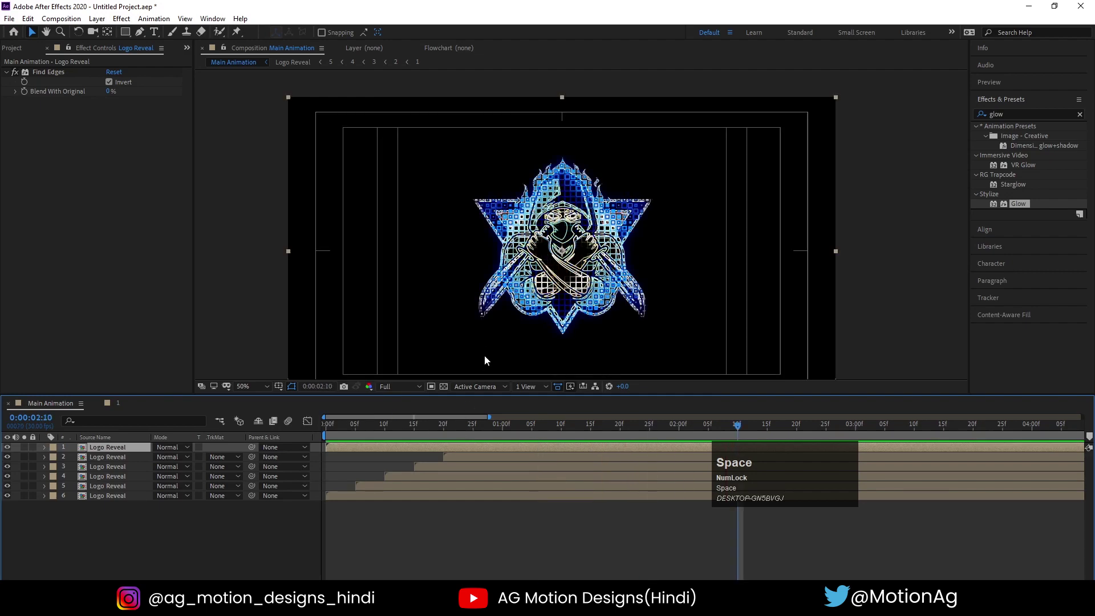
left_click(291, 435)
key("space")
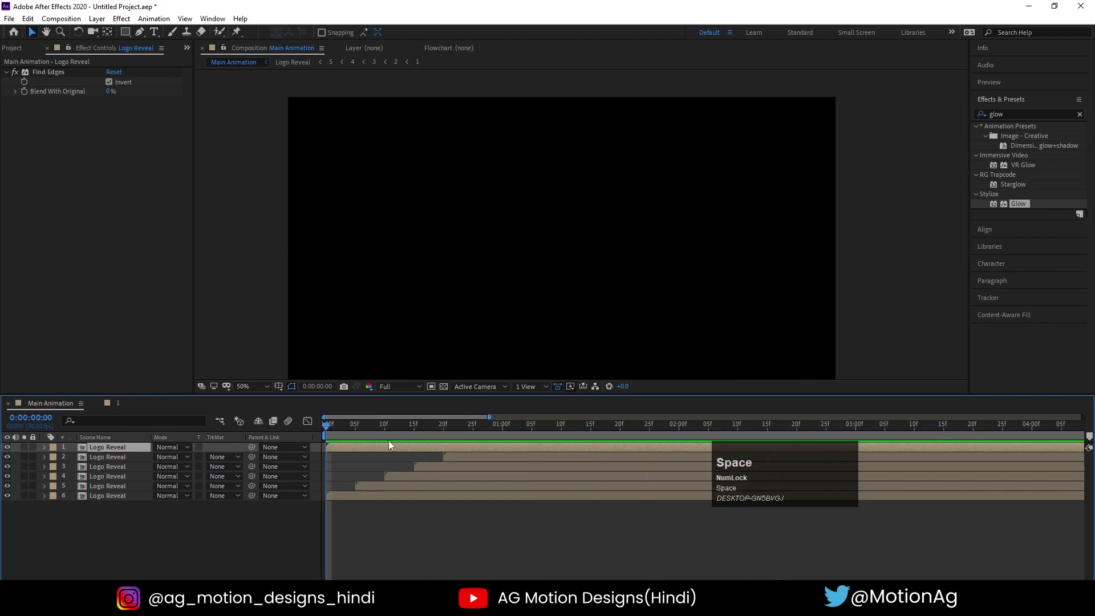
Make the top Find Edges copy start at frame 25 and preview the reveal
left_click_drag(439, 429, 471, 425)
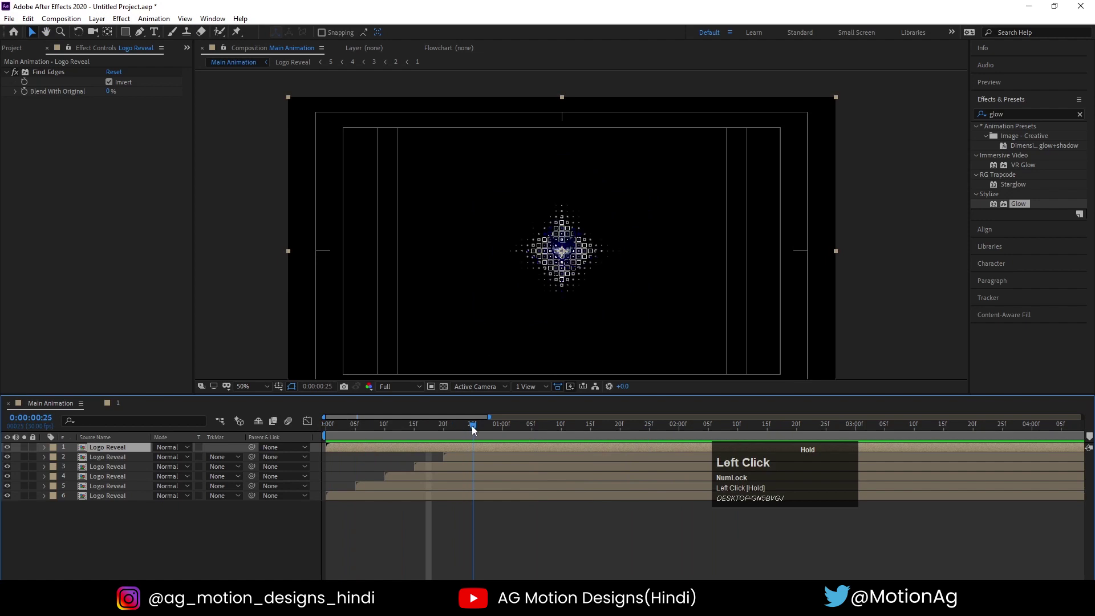
key("alt+bracketleft")
key("space")
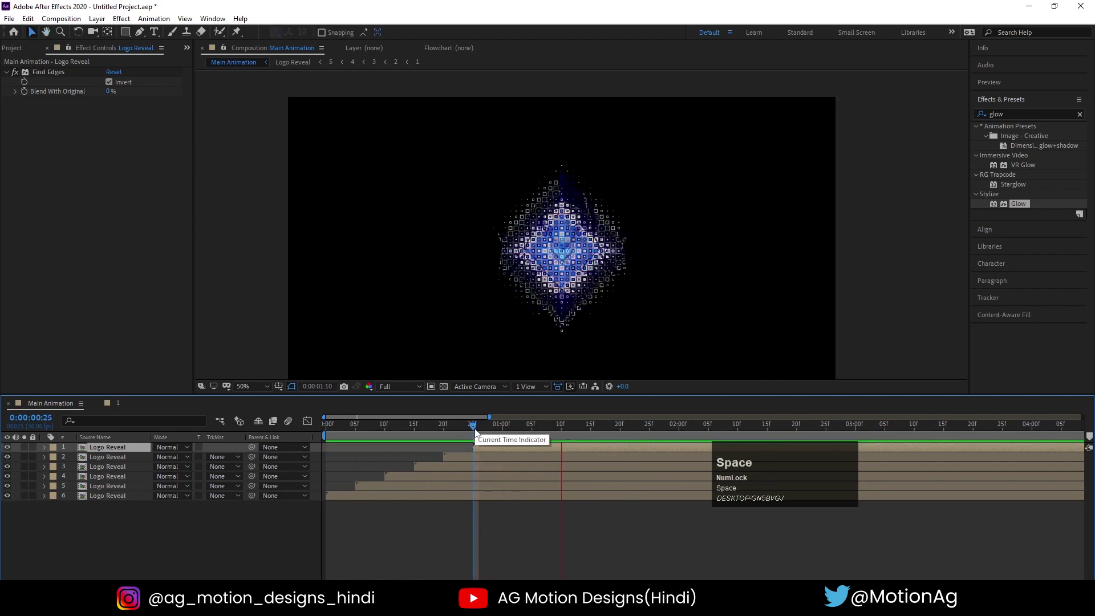
left_click(101, 456)
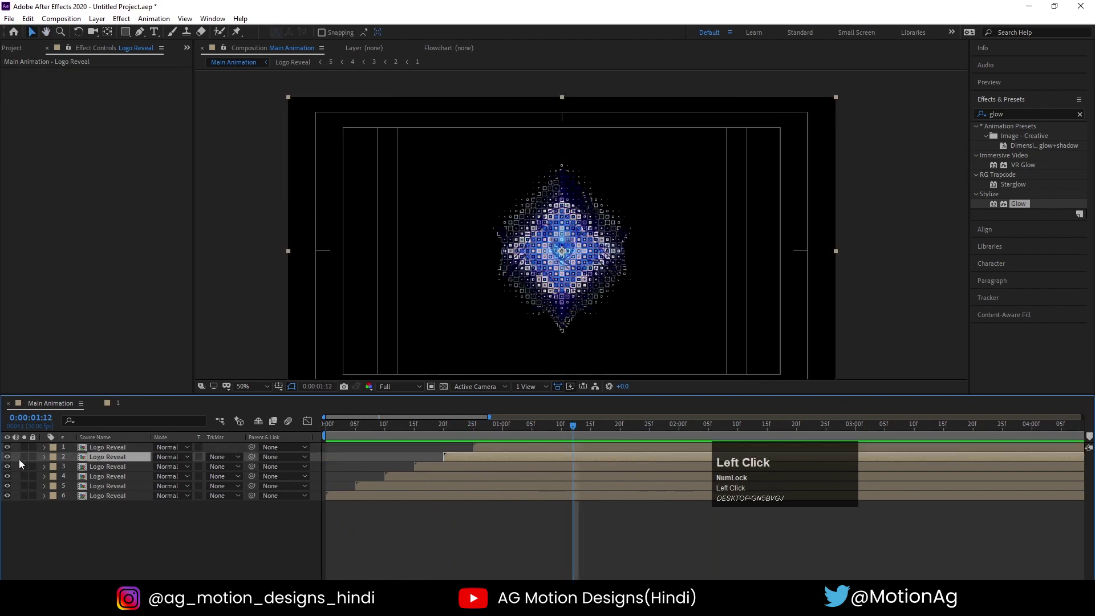
Duplicate the second Logo Reveal layer, place the copy above all others starting at 1 second, and preview the reveal
left_click(24, 456)
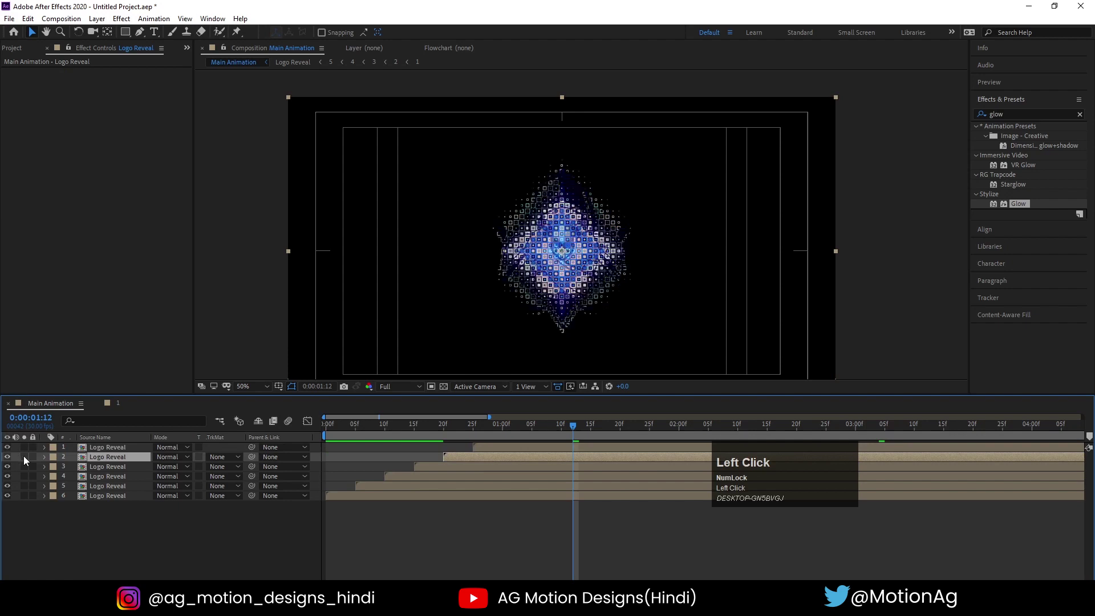
key("ctrl+d")
left_click_drag(116, 454, 115, 449)
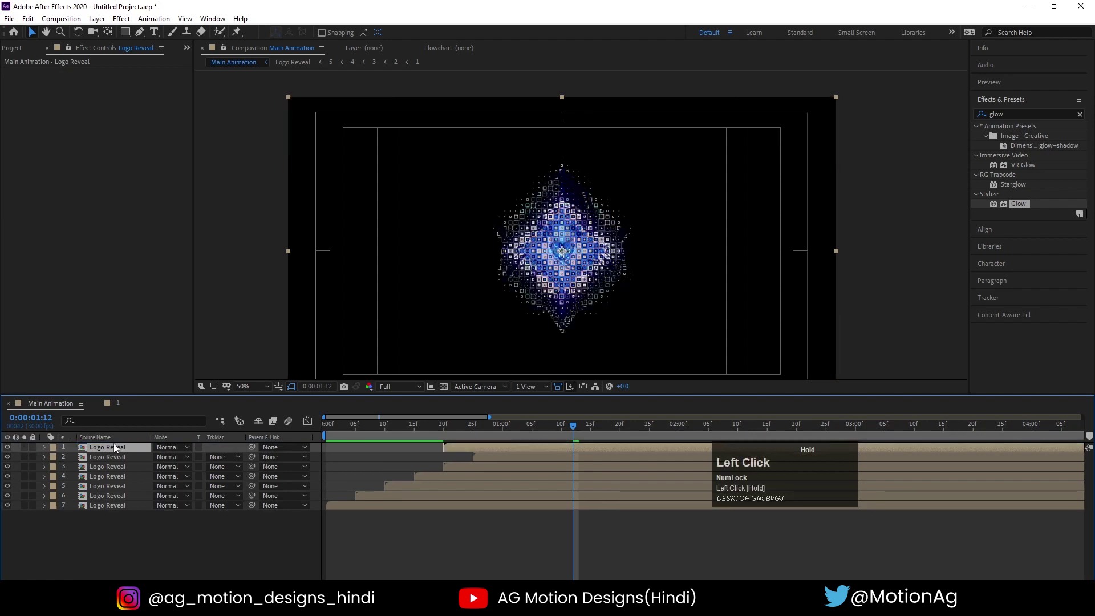
left_click_drag(503, 449, 525, 443)
left_click(500, 427)
key("space")
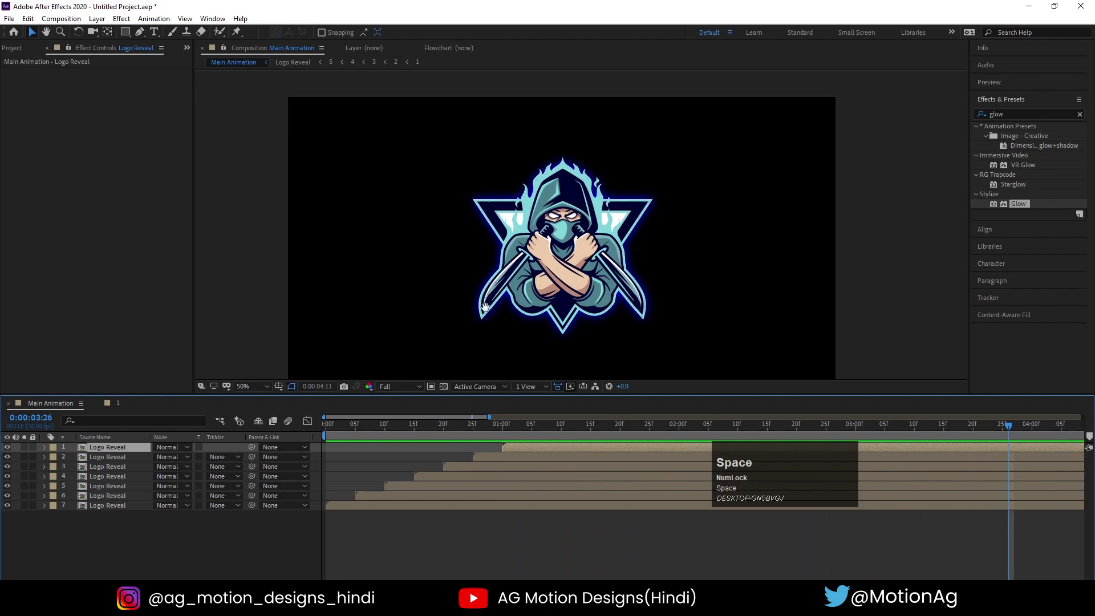
Set the composition view magnification to Fit and preview the reveal from the start
left_click(238, 444)
left_click(247, 387)
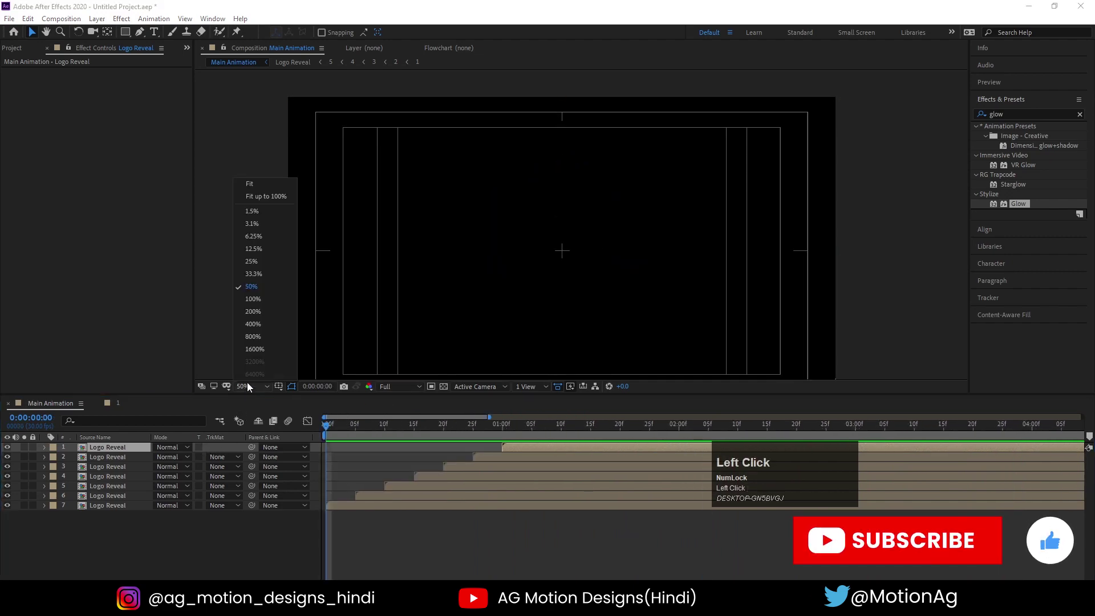
left_click(256, 185)
key("space")
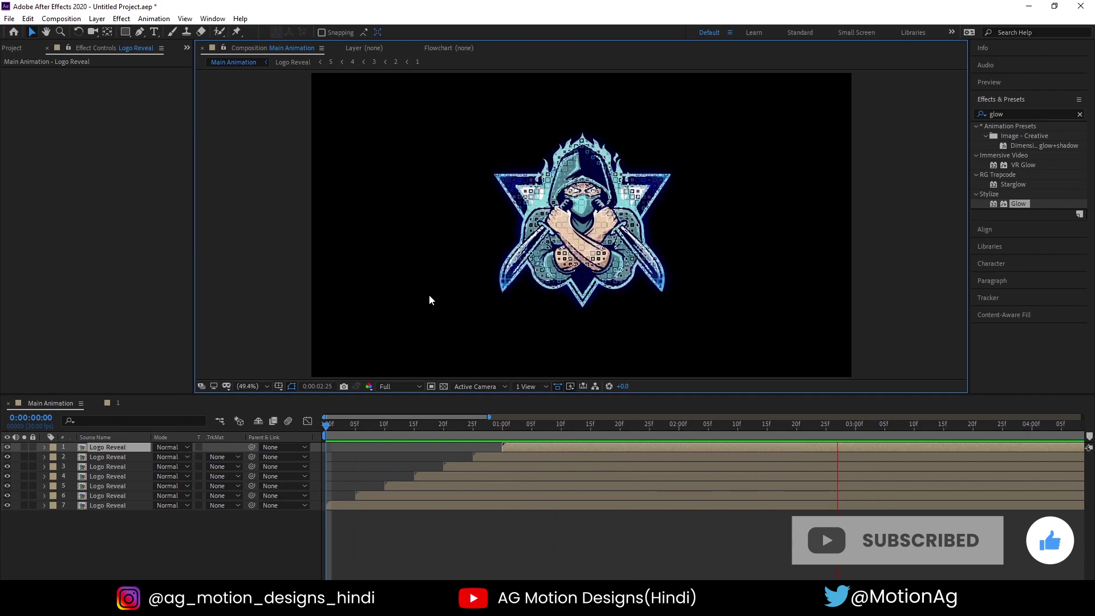
key("space")
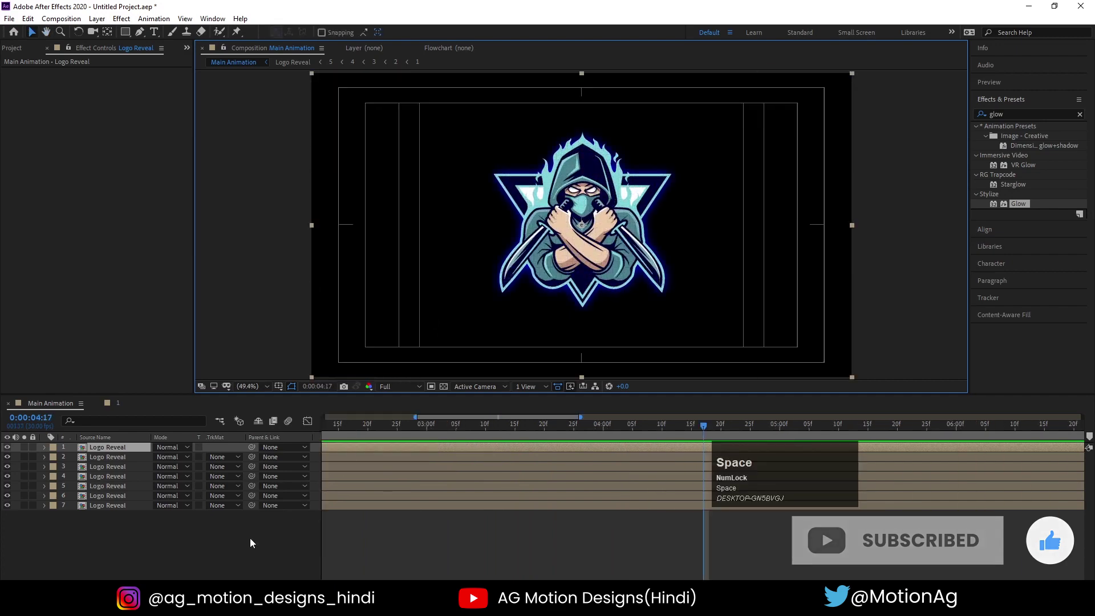
Pre-compose all Logo Reveal layers into a new composition named Logo Animation and play it back
left_click(225, 550)
key("minus")
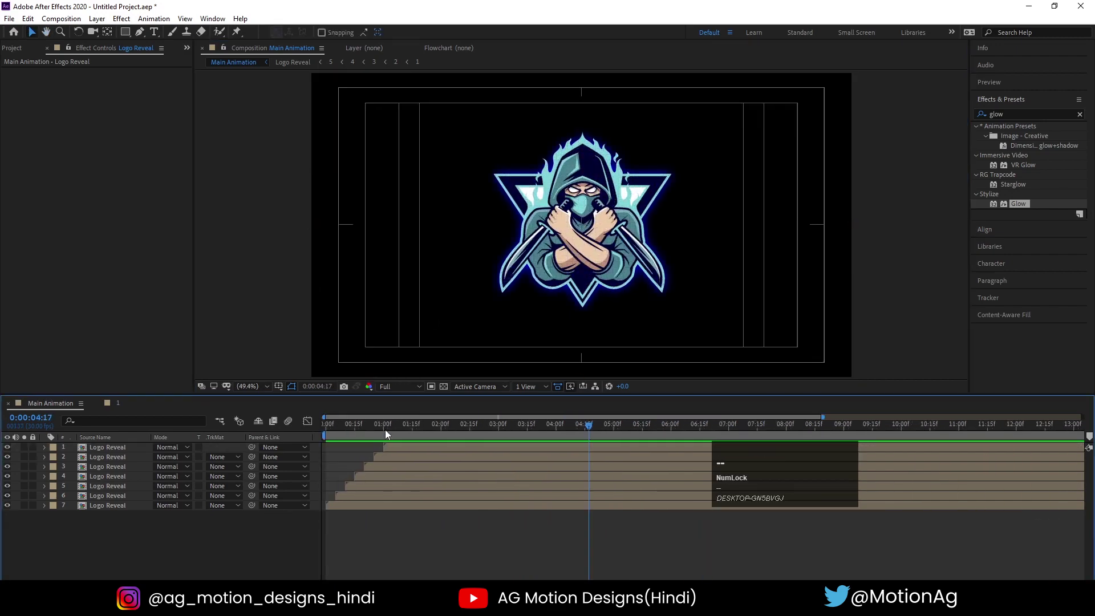
left_click(326, 427)
key("ctrl+a")
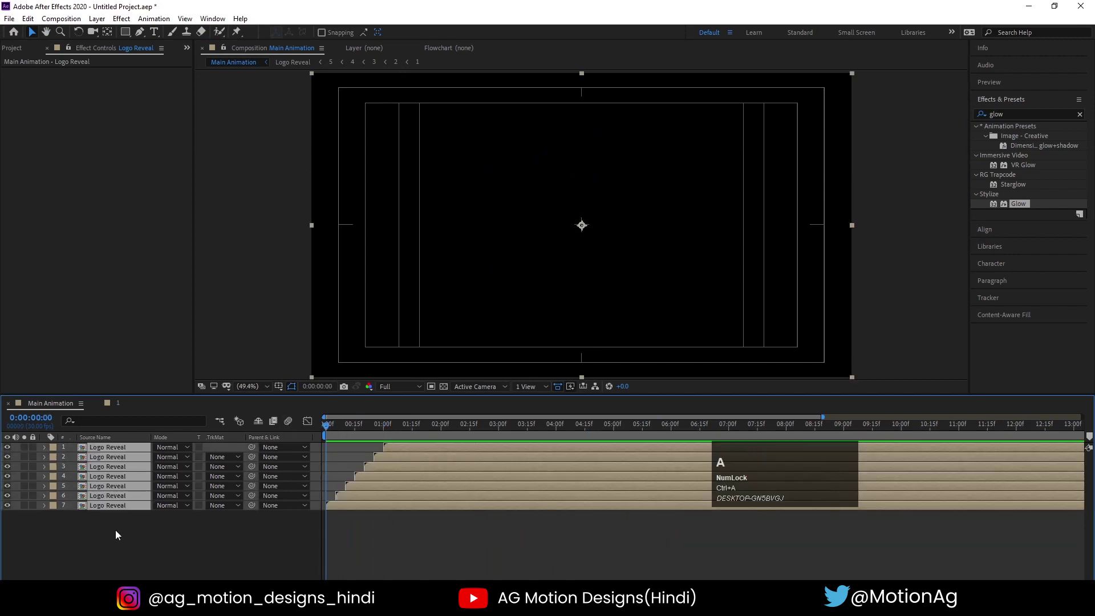
key("ctrl+shift+c")
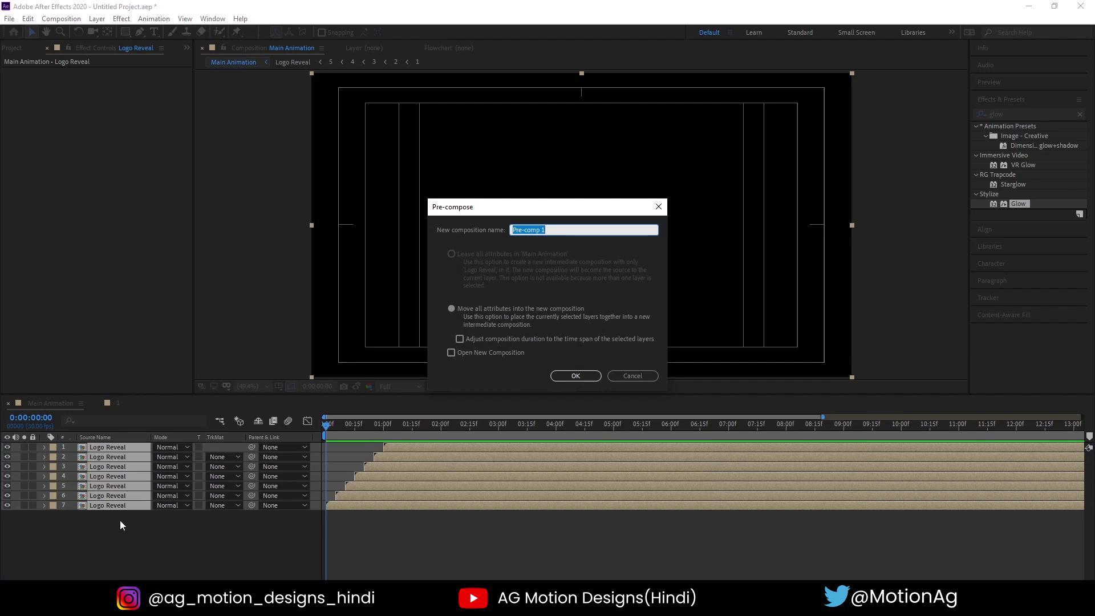
type("Logo Animation")
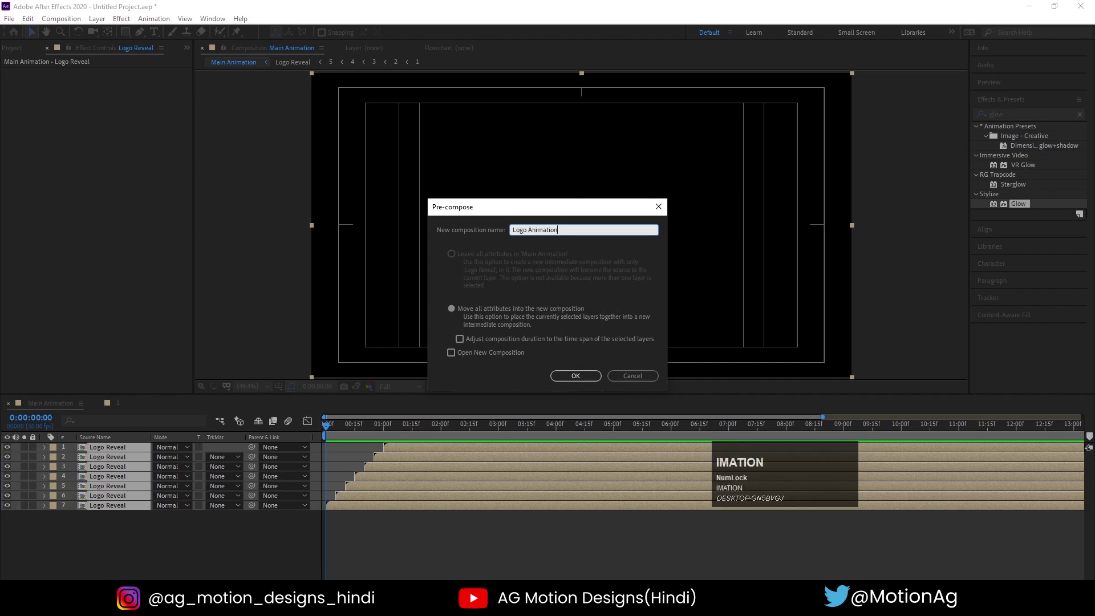
key("Return")
key("space")
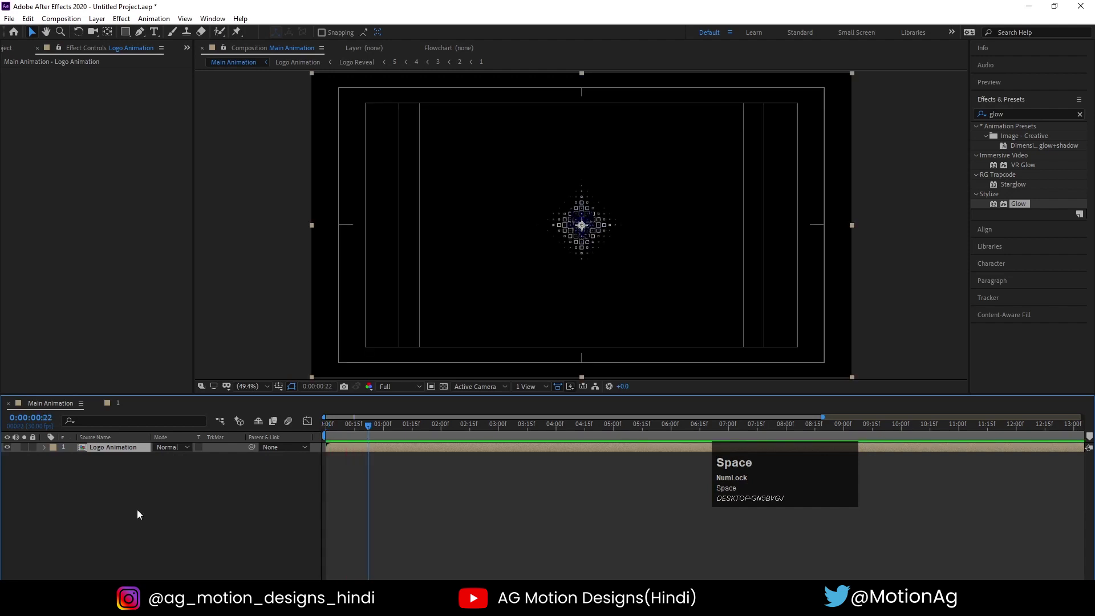
Make the Logo Animation layer 3D, set its Y Rotation to 22°, and preview the angled reveal
key("F4")
left_click(218, 447)
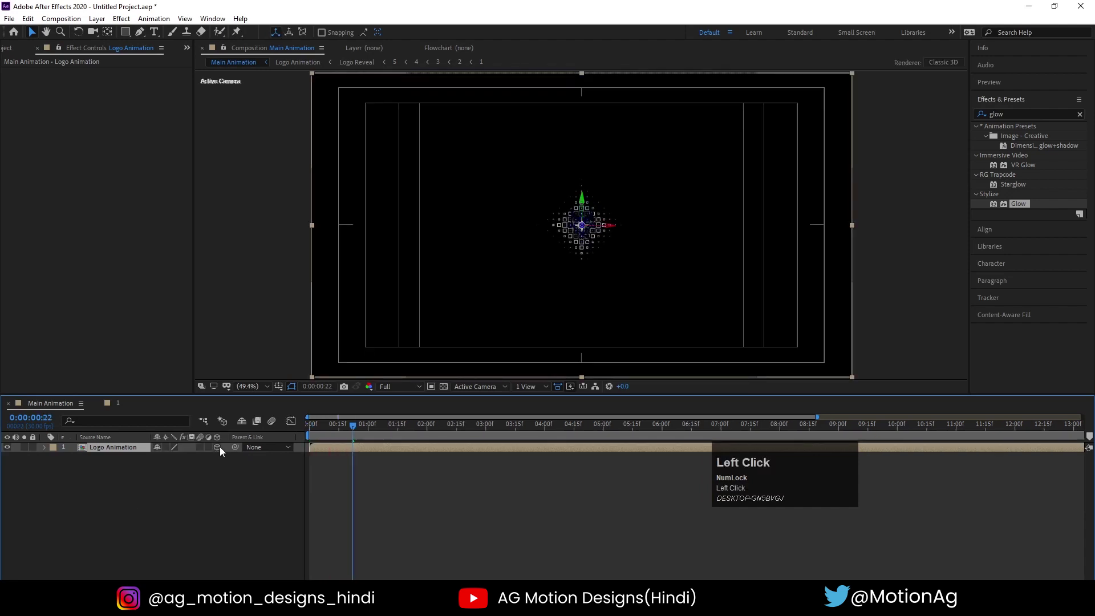
key("r")
left_click_drag(169, 477, 193, 476)
key("space")
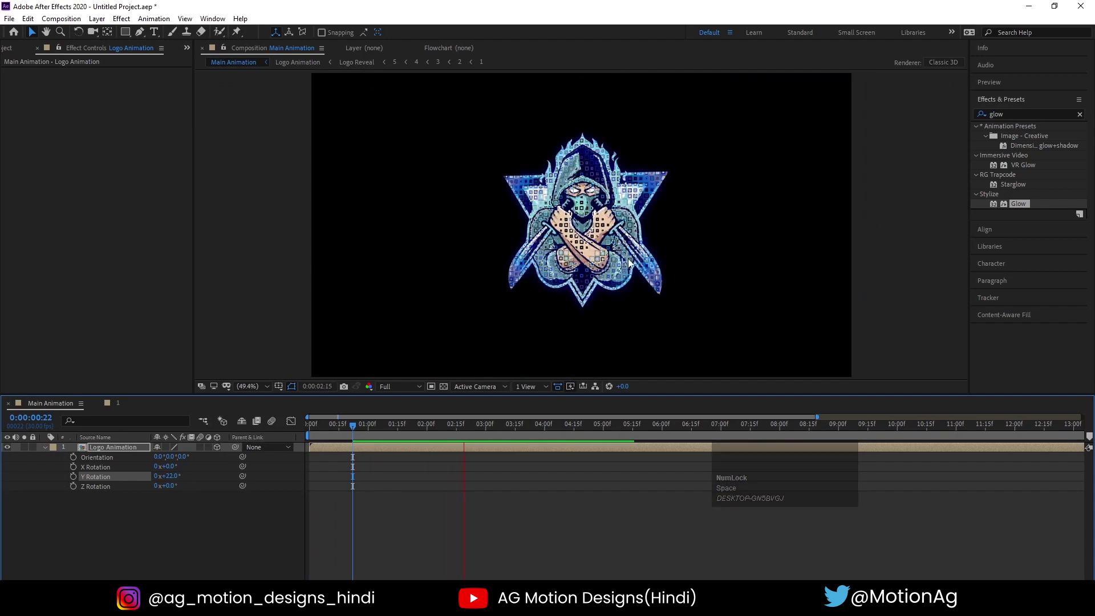
key("space")
Set the Logo Animation layer's Y Rotation to 45° and preview the reveal from the first frame
left_click_drag(321, 429, 230, 430)
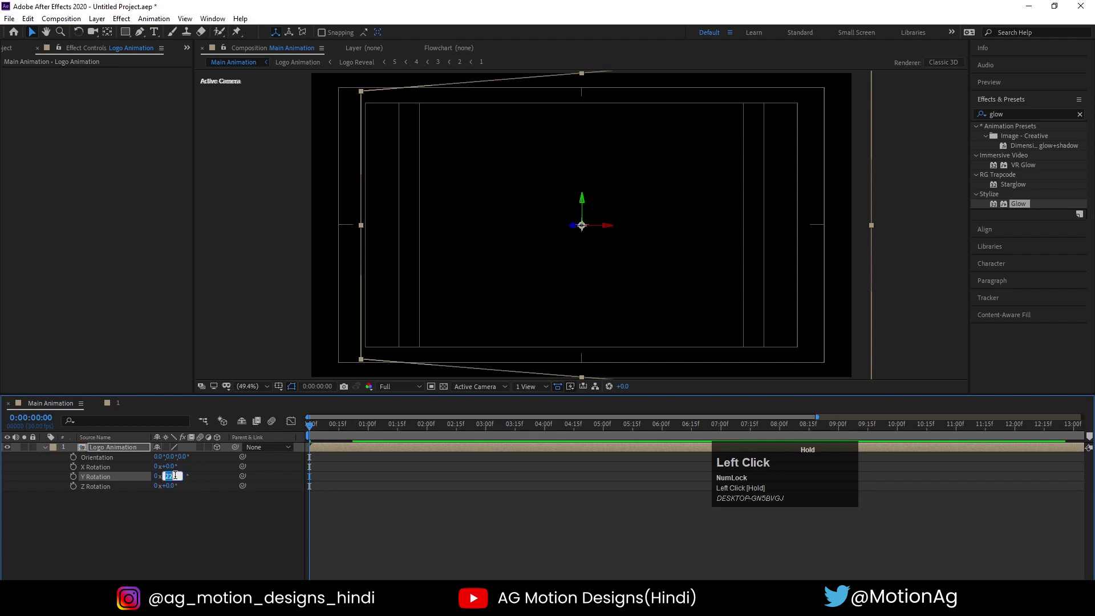
type("45")
key("Return")
key("space")
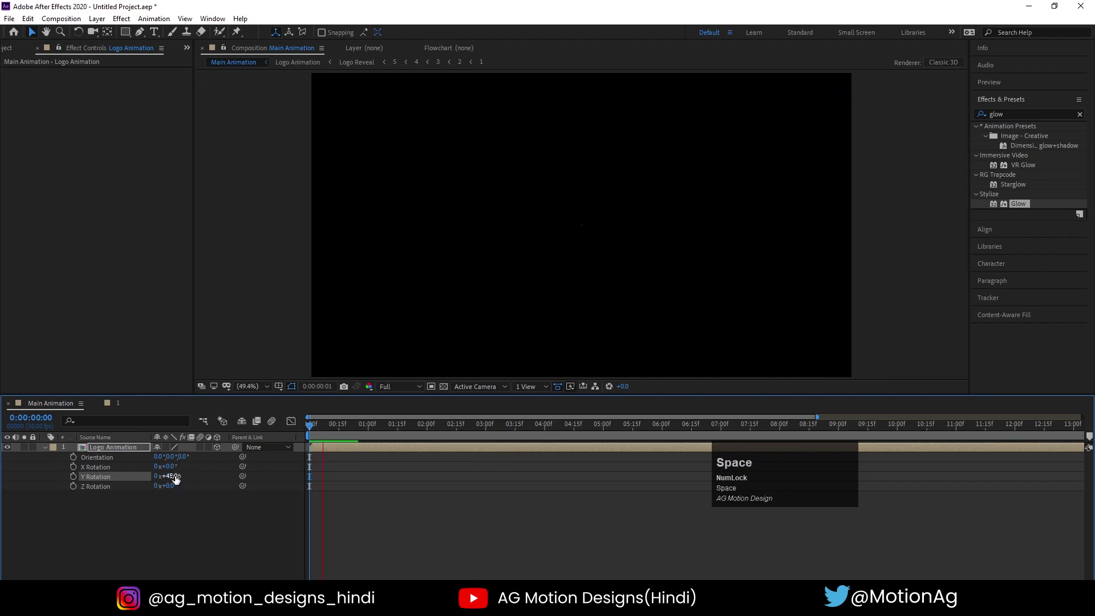
key("space")
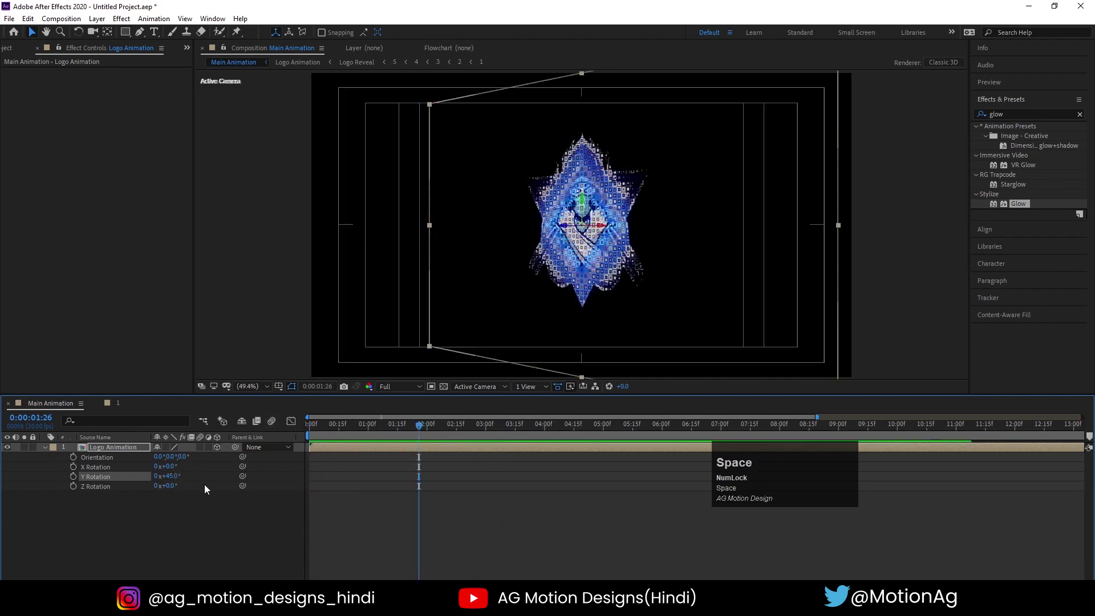
Set the Logo Animation layer's Y Rotation to 60° and return the playhead to the first frame
type("60")
key("Return")
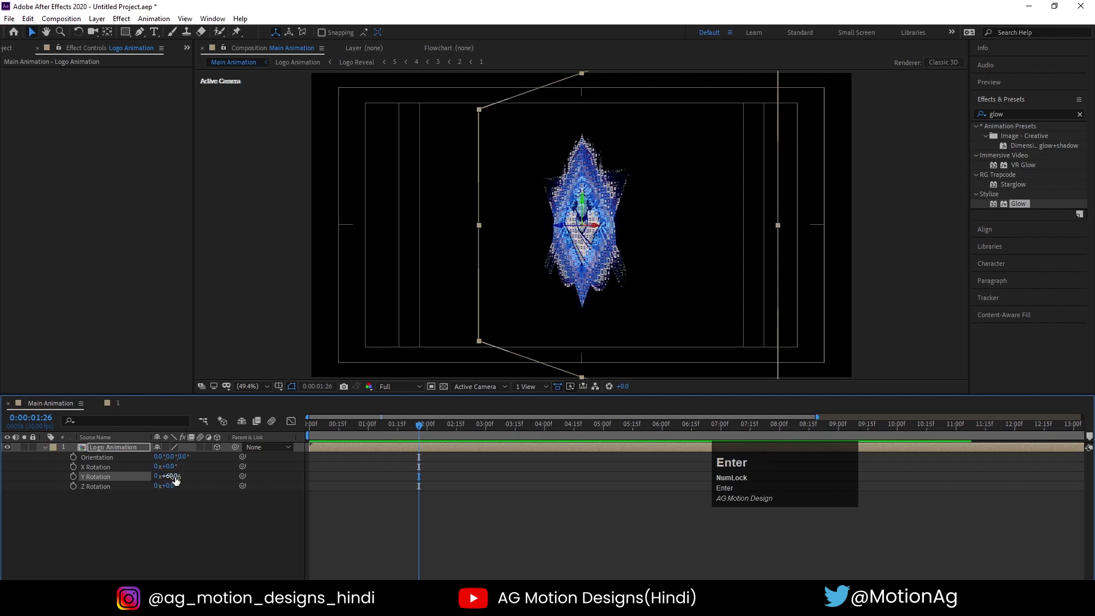
left_click_drag(419, 425, 147, 421)
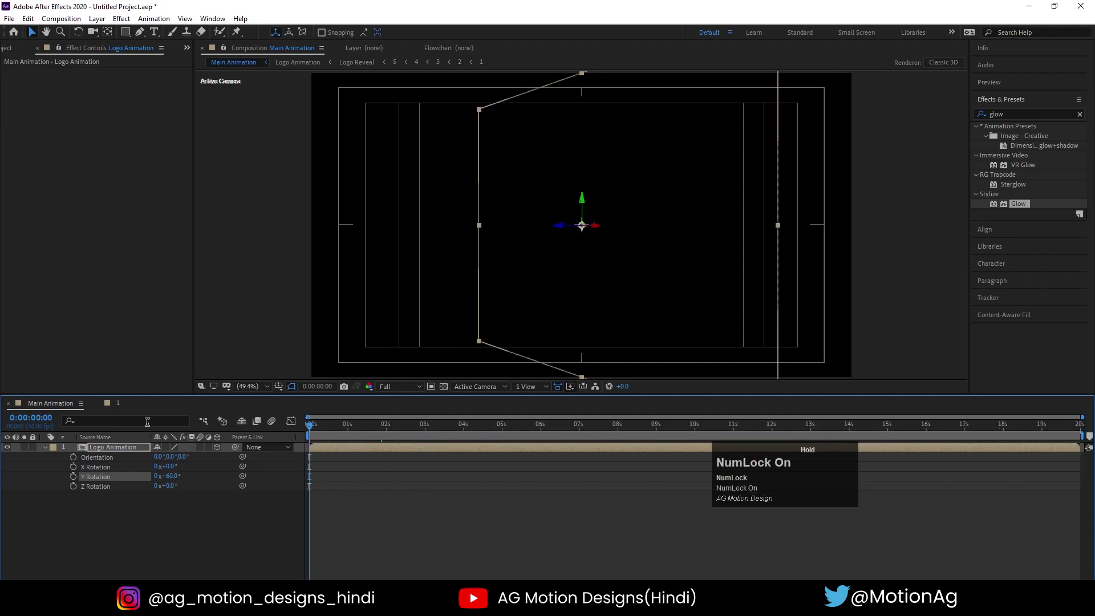
Examine the staggered shape layer timing in composition 1, from Shape Layer 1 to Shape Layer 4, and return to Main Animation
left_click(119, 404)
left_click_drag(362, 432, 386, 434)
left_click_drag(387, 500, 590, 448)
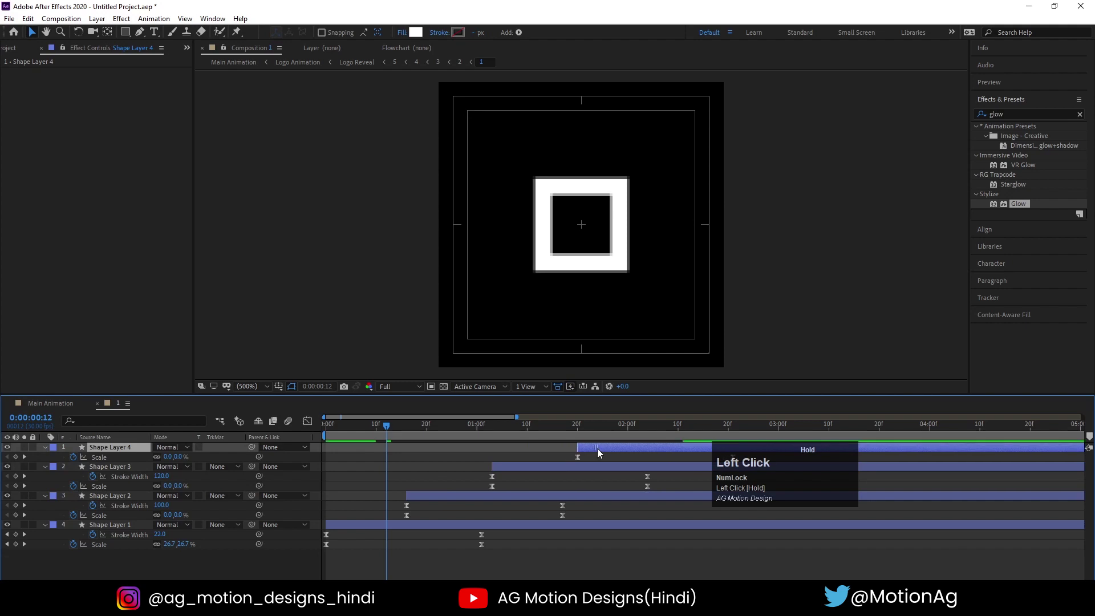
left_click_drag(388, 443, 279, 433)
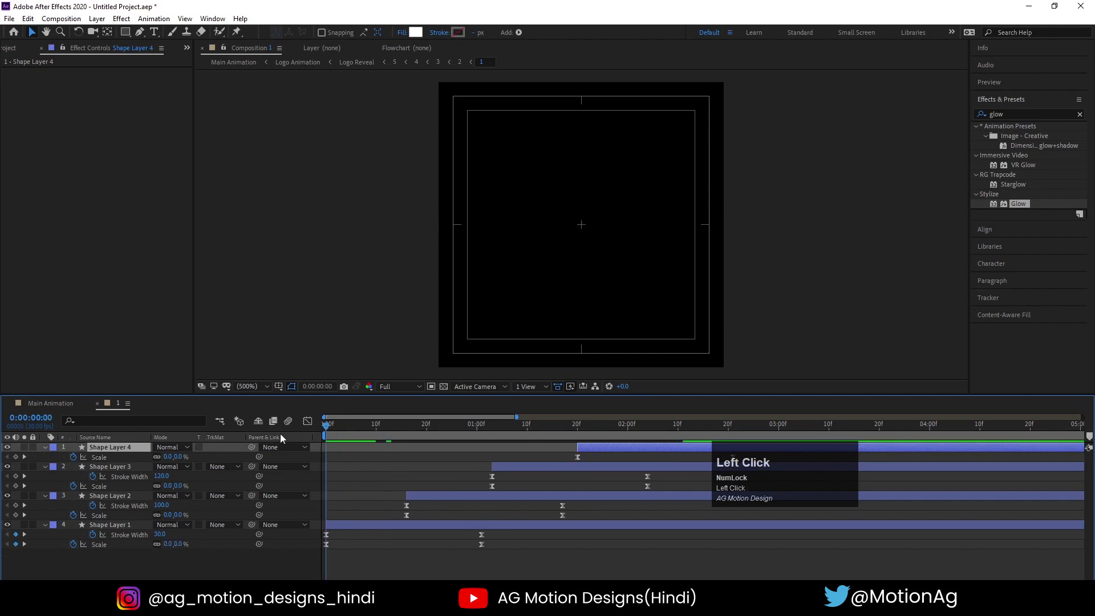
left_click(50, 403)
Preview the rotated logo reveal in Main Animation from the start
key("space")
key("space")
left_click(358, 414)
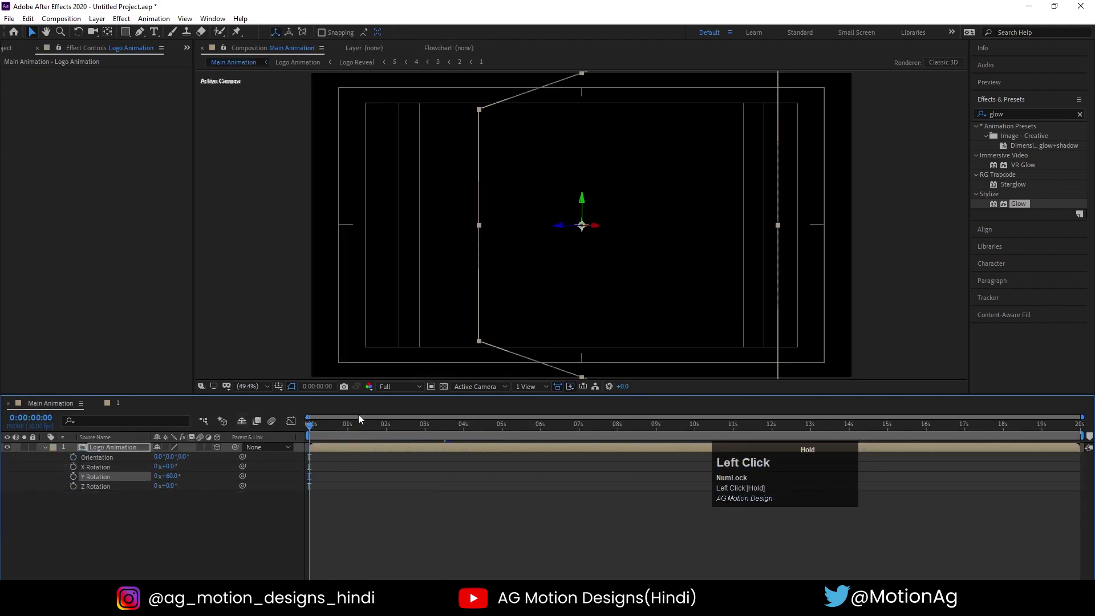
key("space")
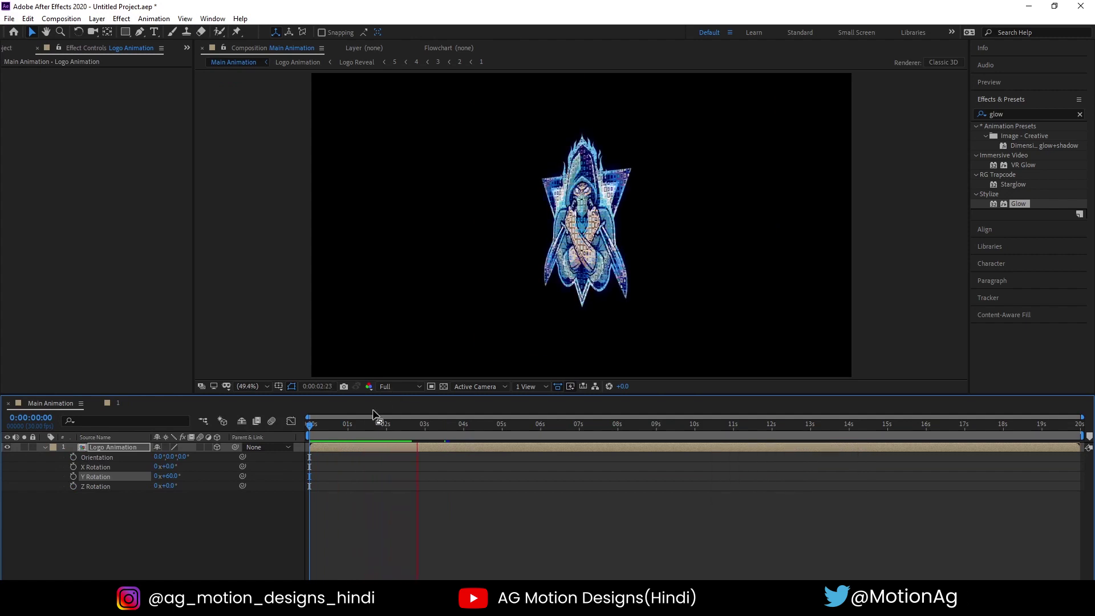
left_click(368, 426)
Add a two-node 50mm camera to Main Animation and preview the reveal through it
left_click(159, 524)
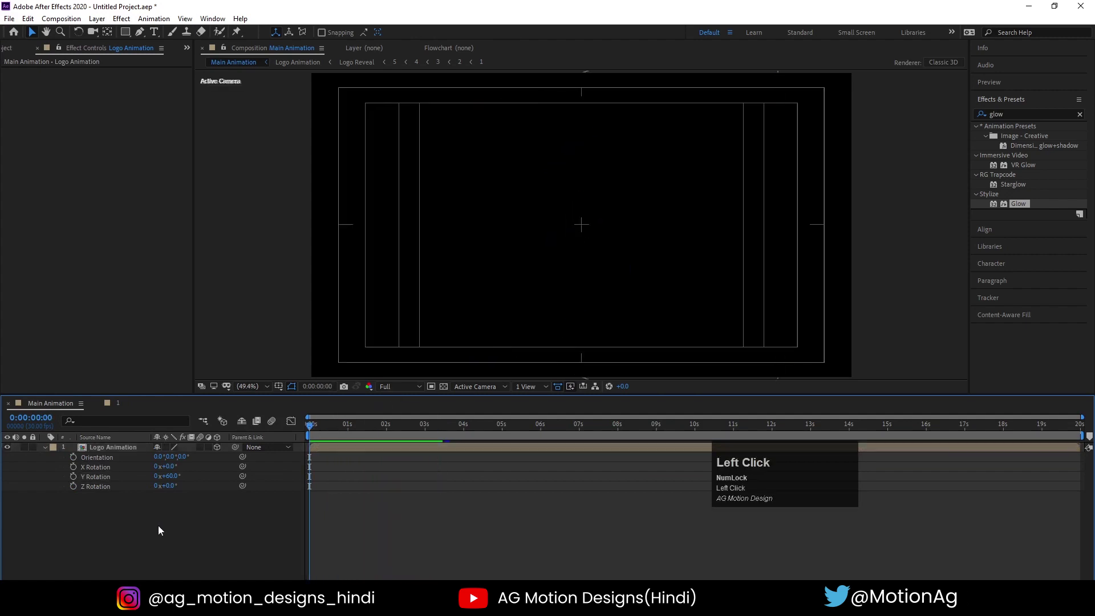
right_click(159, 527)
mouse_move(193, 405)
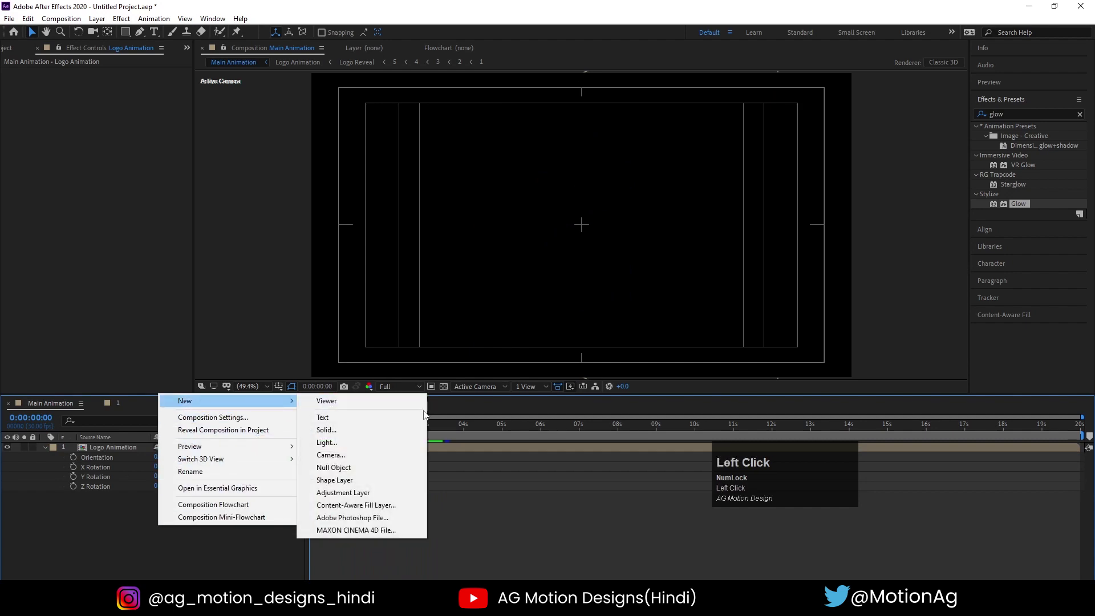
left_click(354, 453)
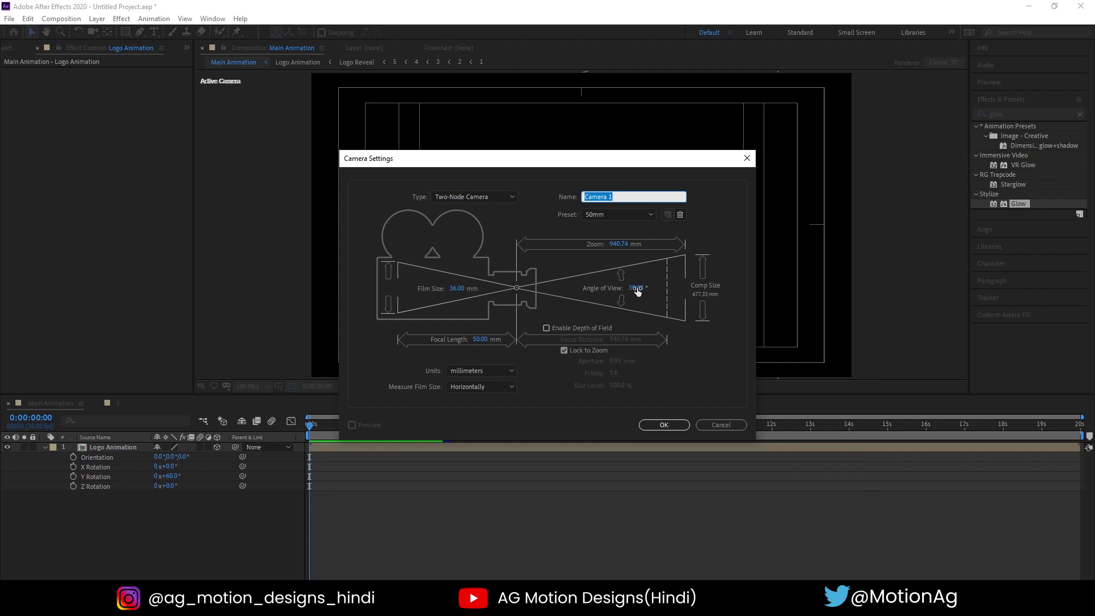
left_click(655, 425)
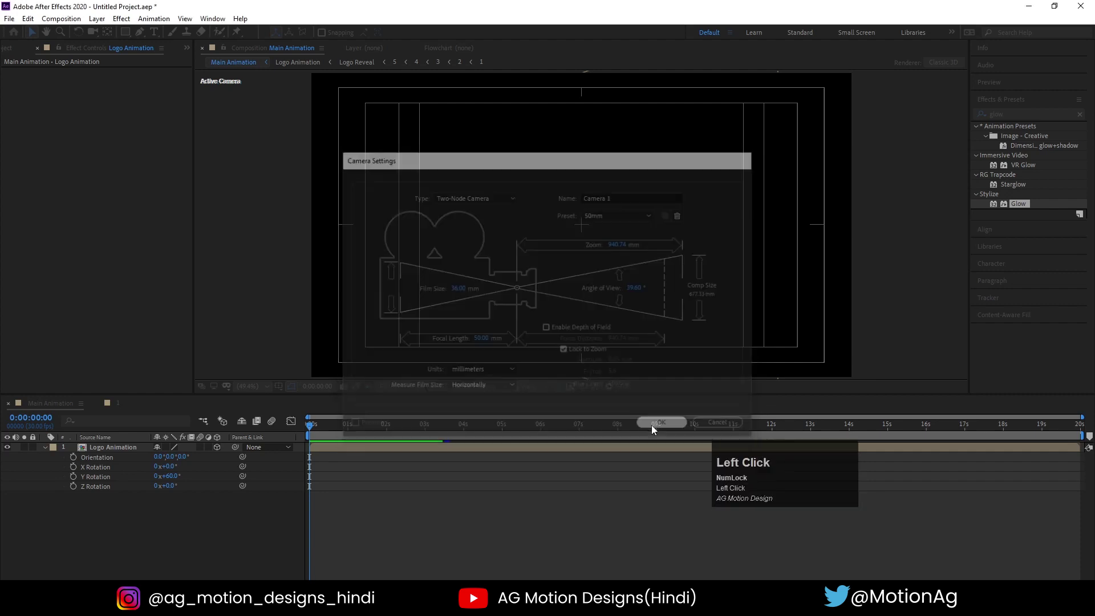
key("space")
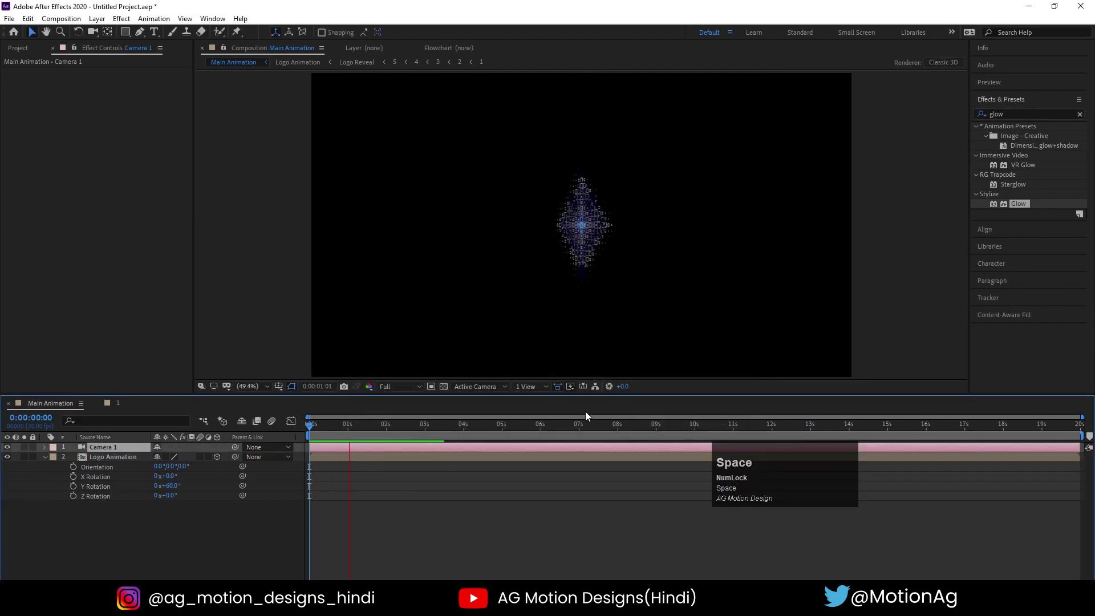
key("space")
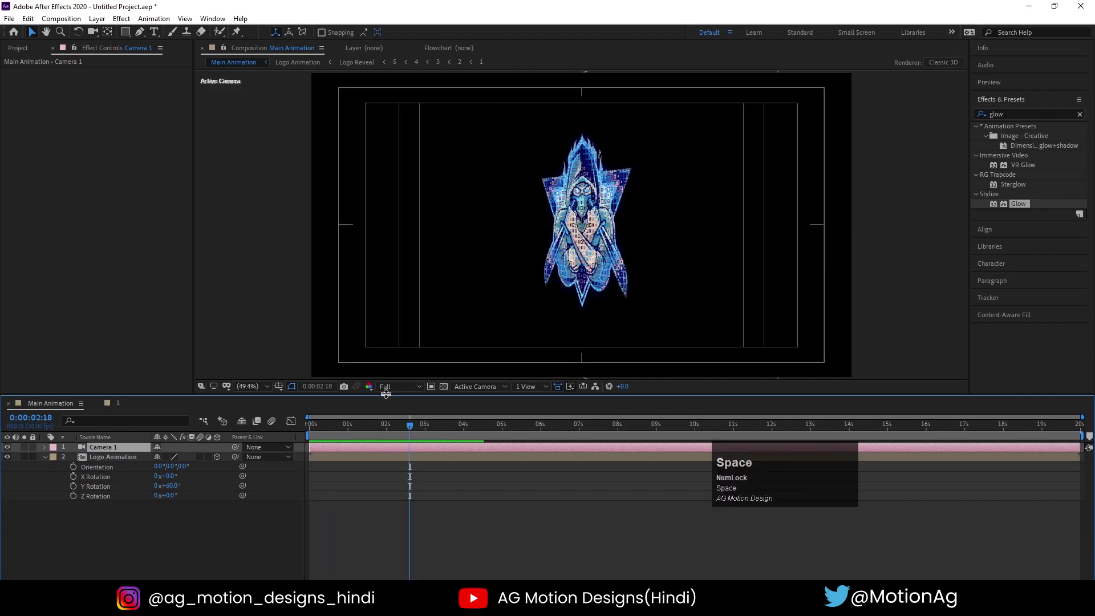
Add a null object to Main Animation, make it 3D, and parent Camera 1 to it
left_click(310, 427)
left_click(125, 456)
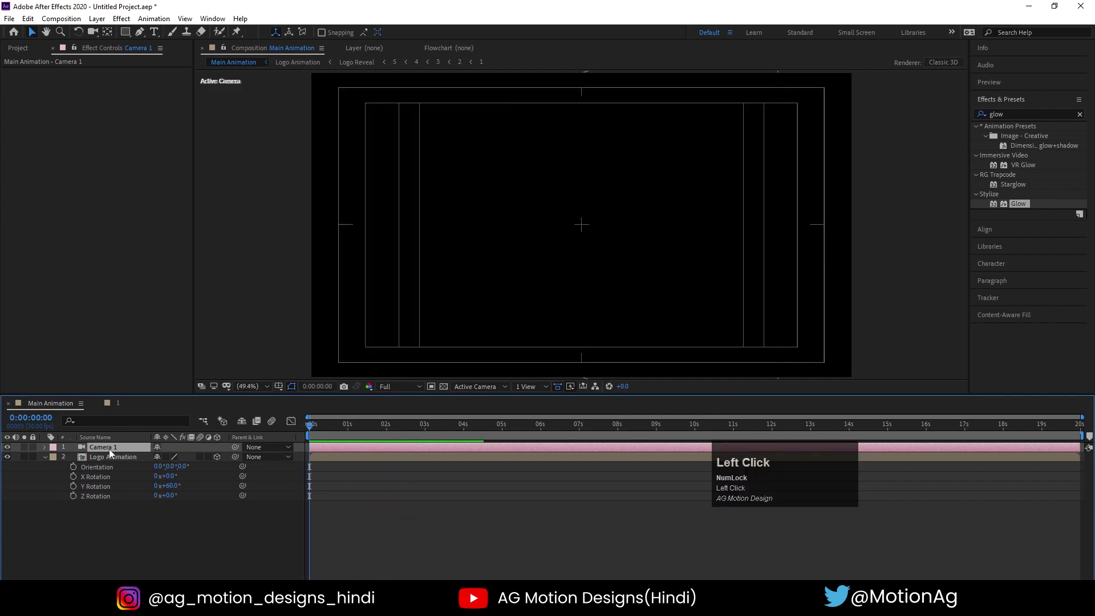
right_click(144, 538)
left_click(171, 414)
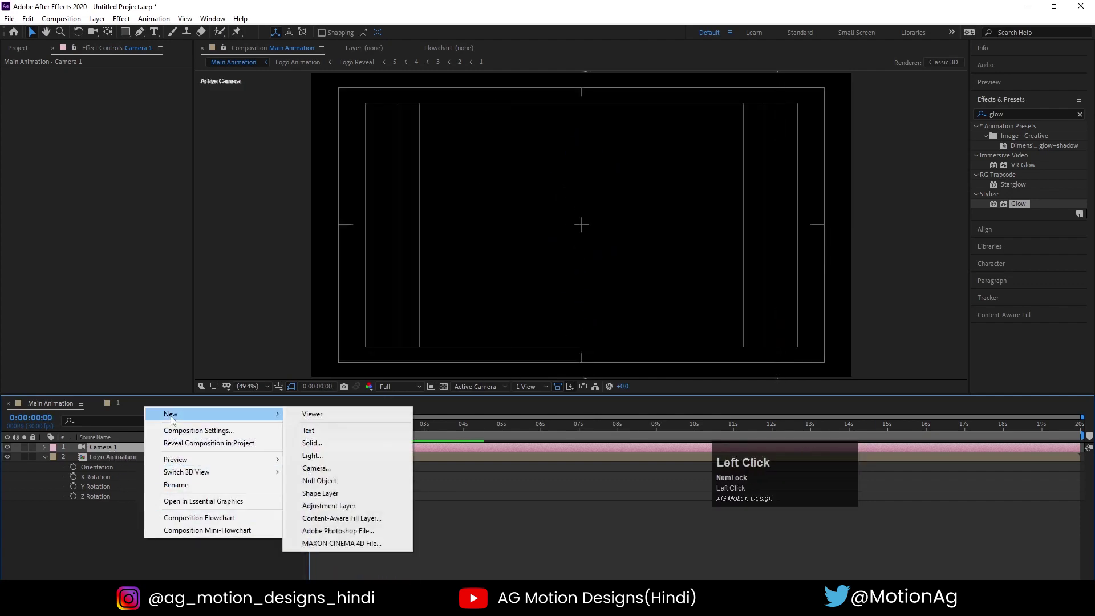
left_click(320, 480)
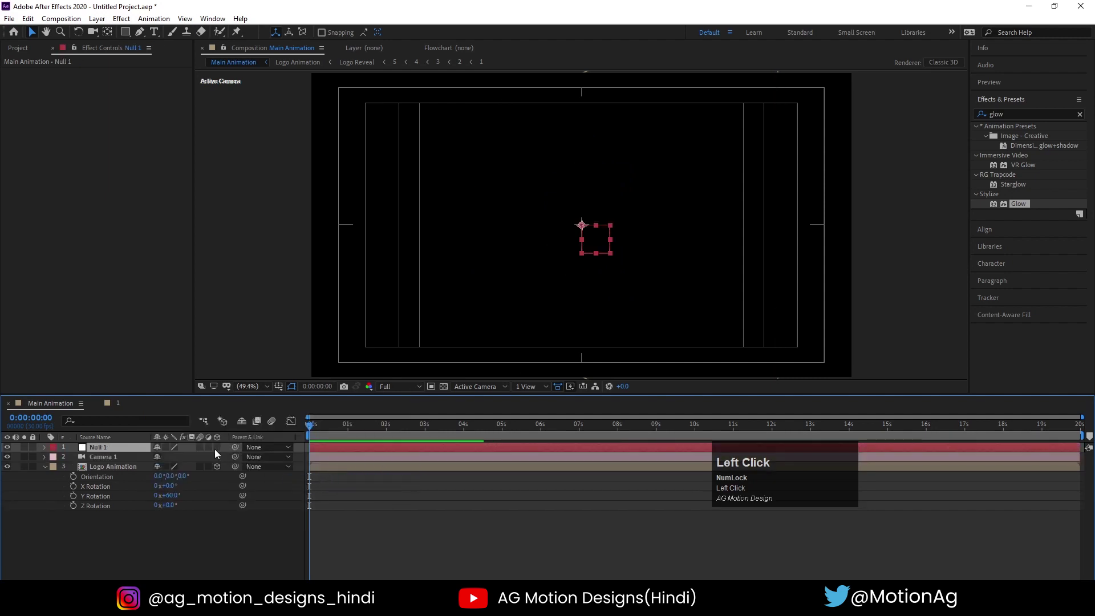
left_click(217, 447)
left_click(118, 455)
left_click_drag(234, 456, 114, 447)
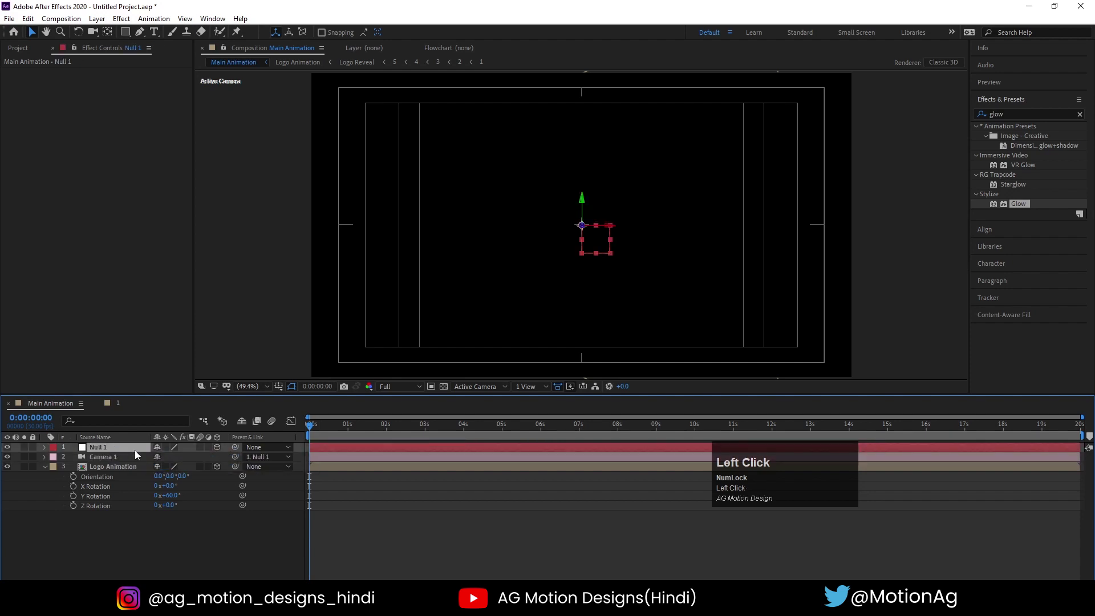
Display Null 1's position and set its Z value to 2100, judging the zoom on the logo at 0:00:02:07
key("p")
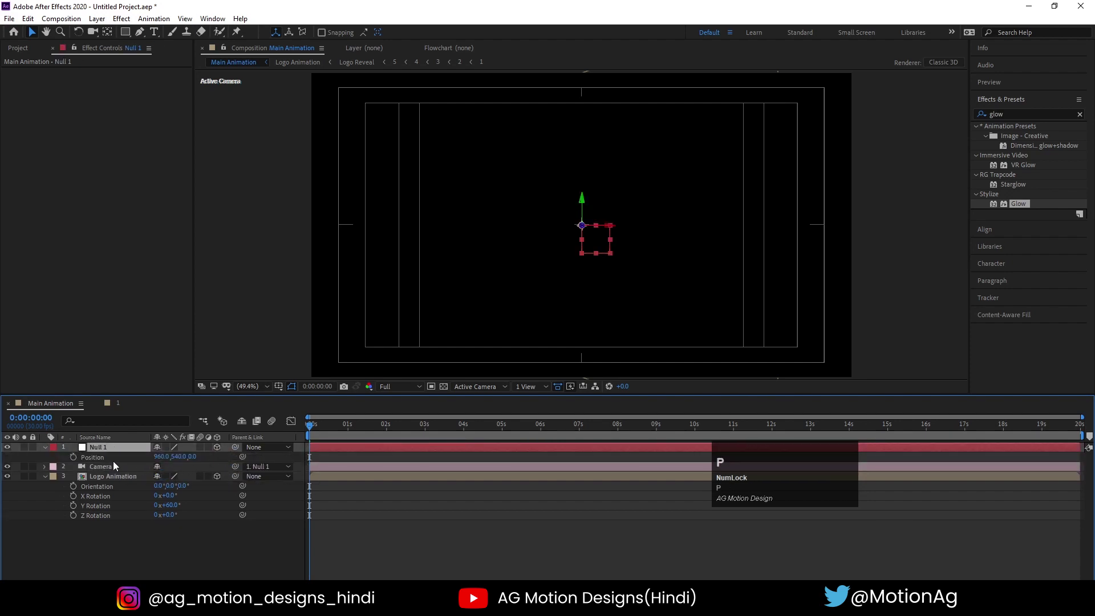
left_click(396, 426)
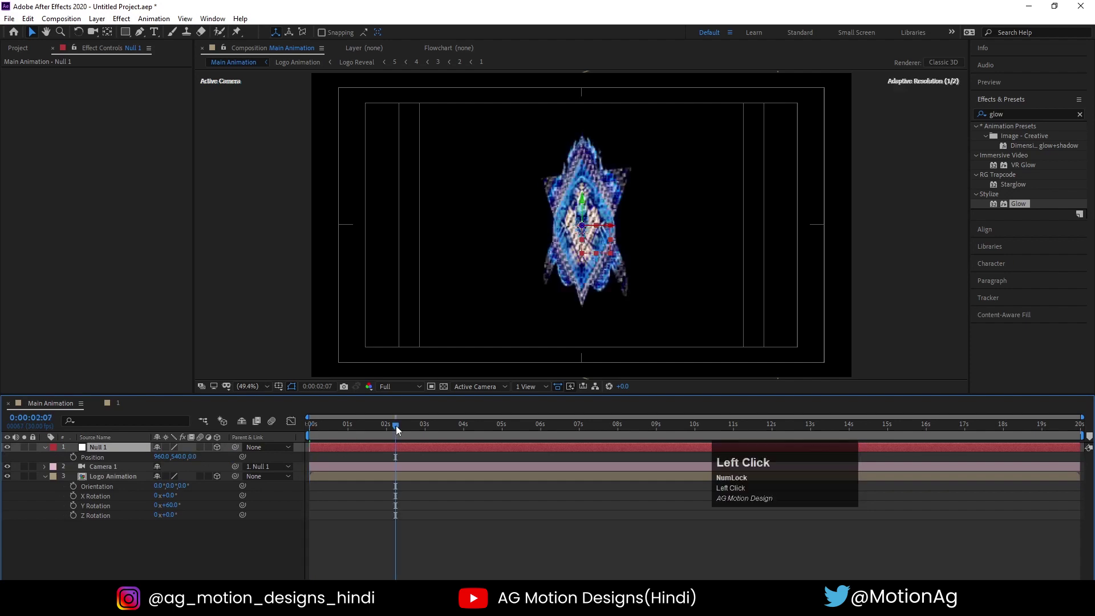
left_click_drag(182, 456, 508, 421)
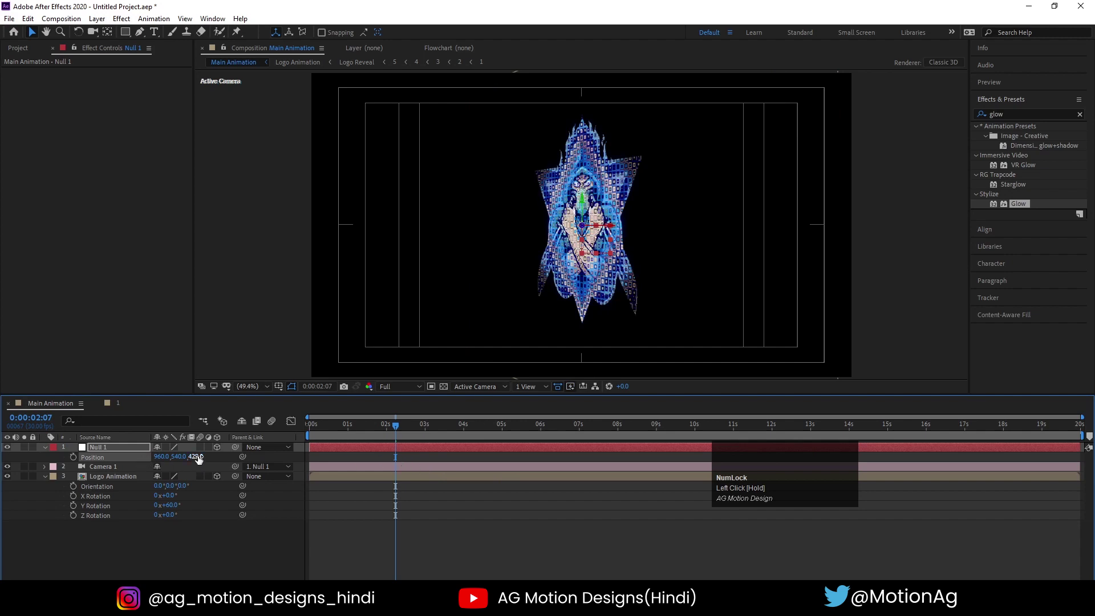
left_click_drag(198, 459, 394, 450)
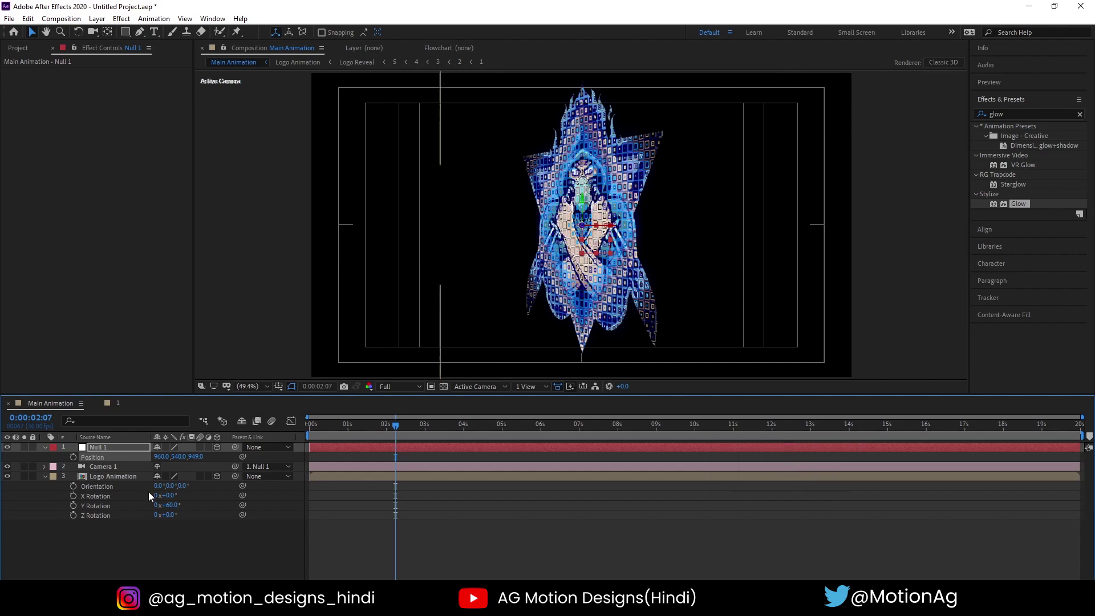
left_click_drag(198, 459, 753, 415)
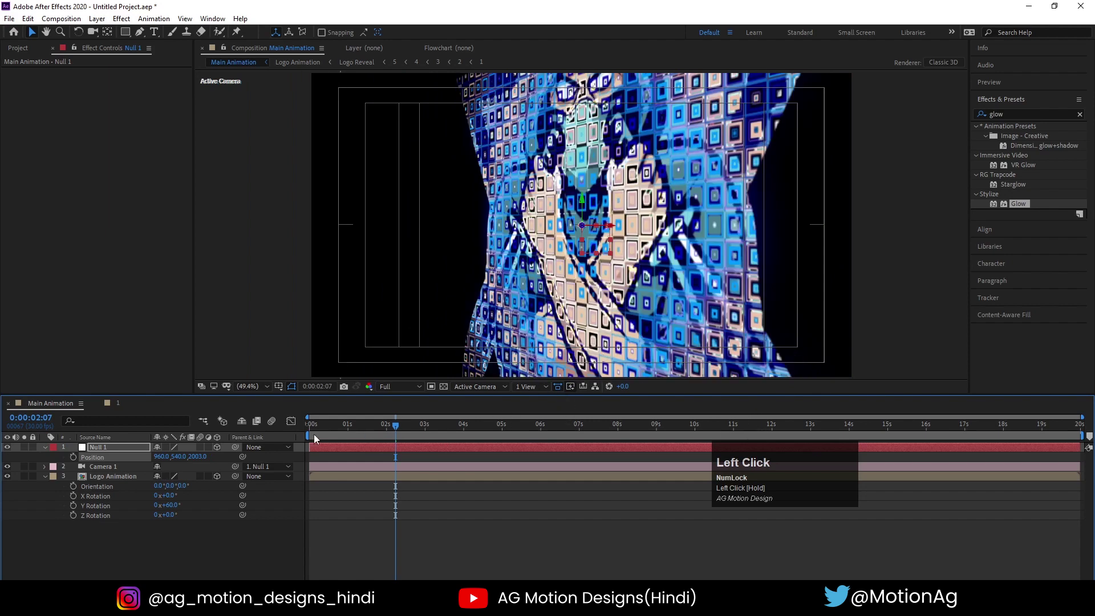
left_click_drag(206, 456, 212, 461)
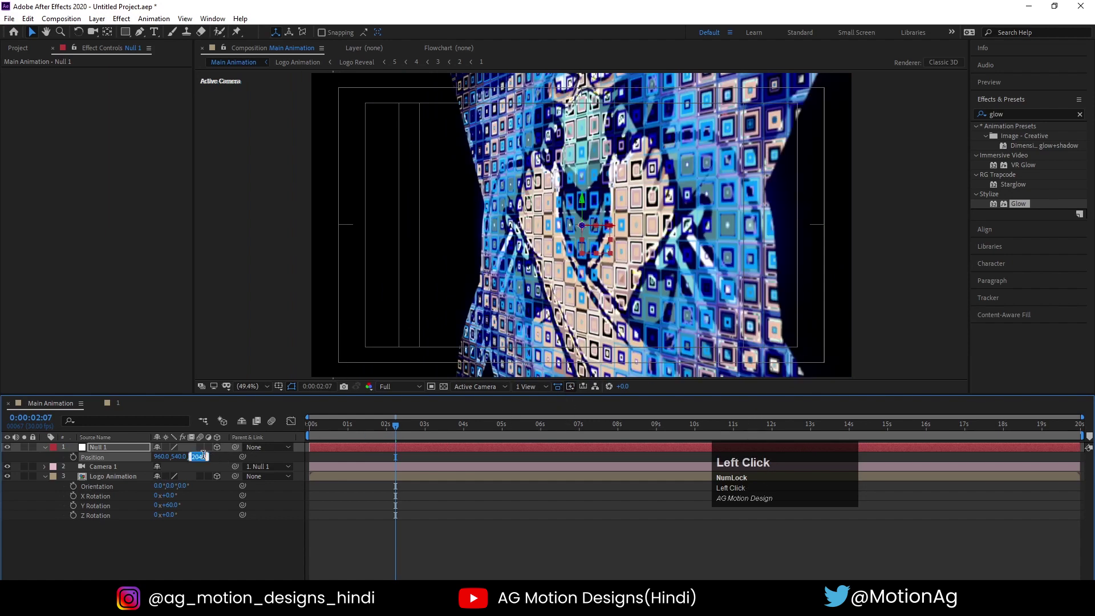
left_click(199, 457)
type("2400")
key("Return")
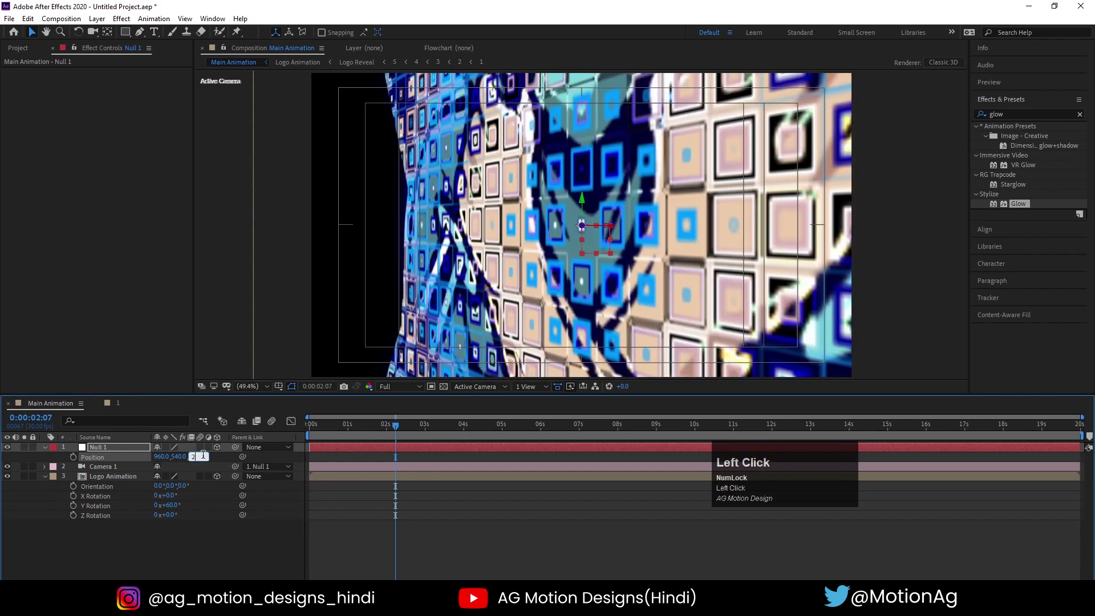
key("Return")
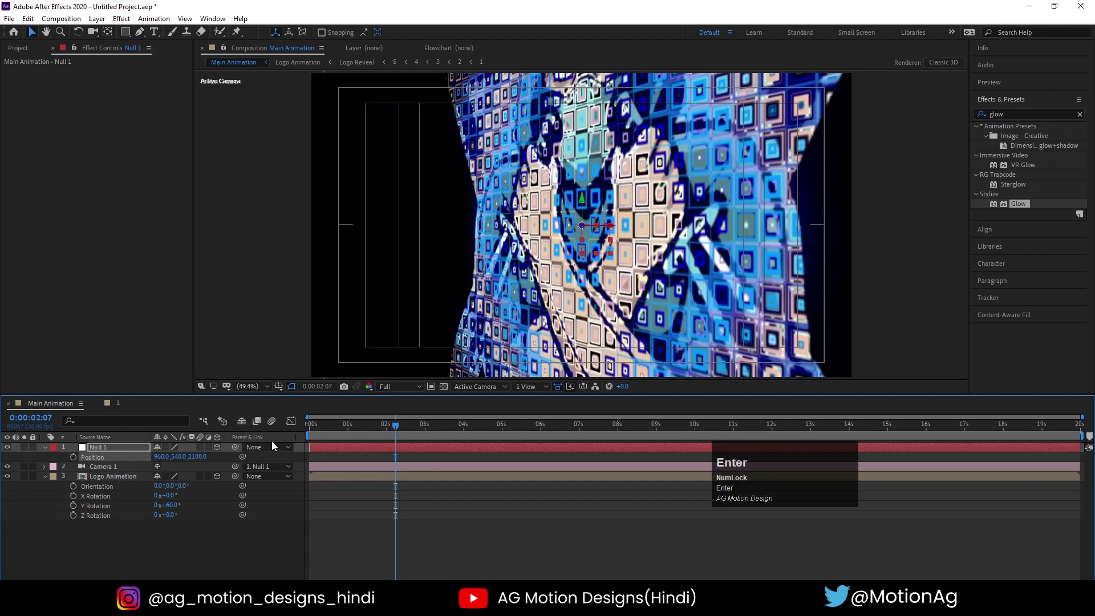
Keyframe Null 1's current position at 0:00:00:00 and set its Z position to 0 at 0:00:04:26
left_click(309, 425)
left_click(74, 455)
key("space")
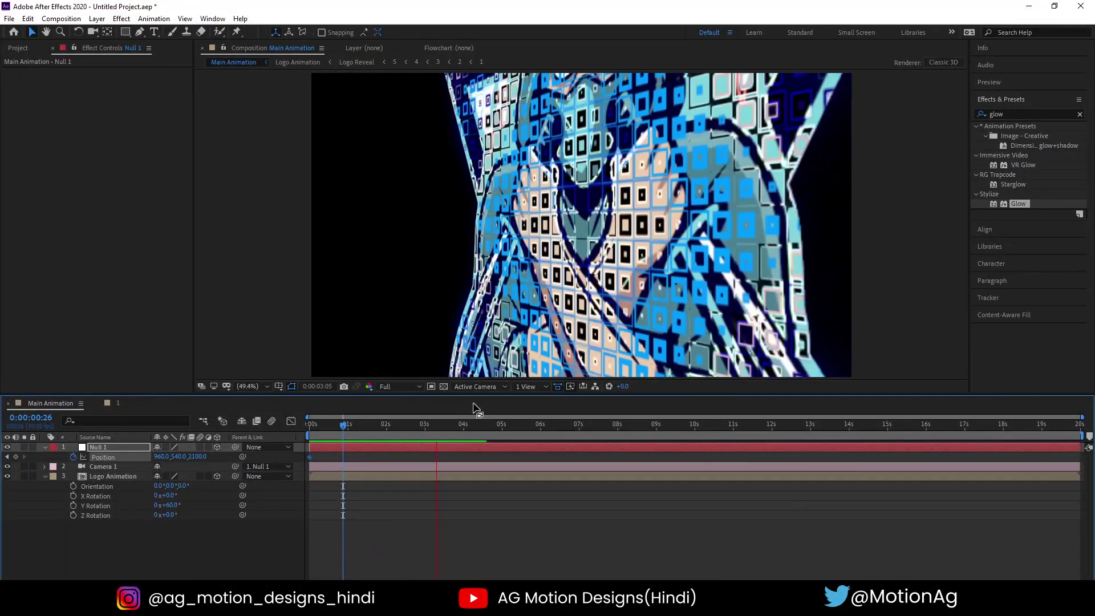
key("space")
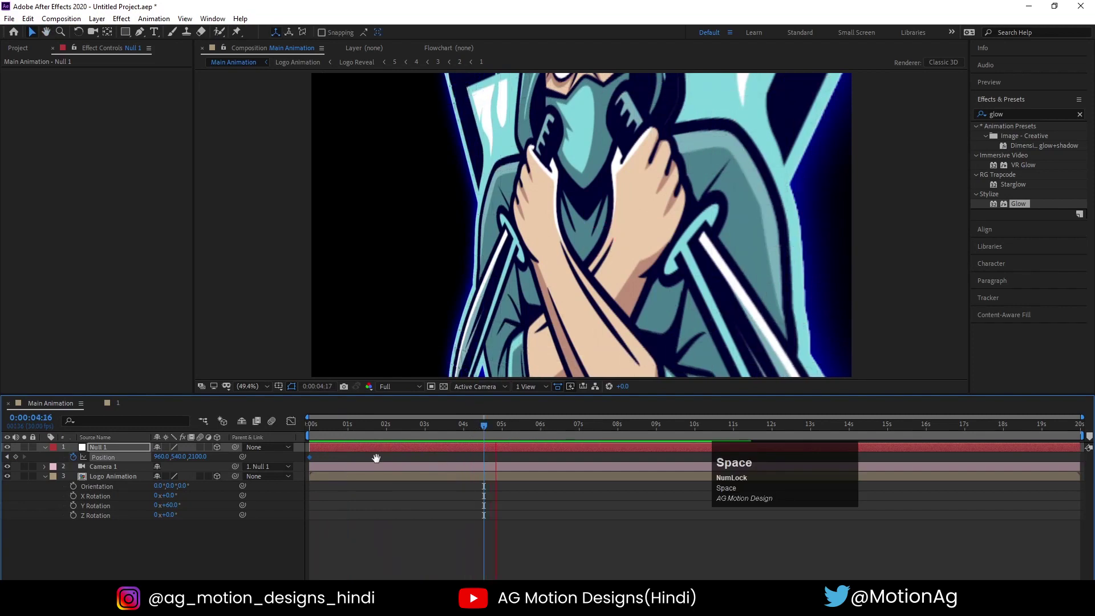
left_click(198, 457)
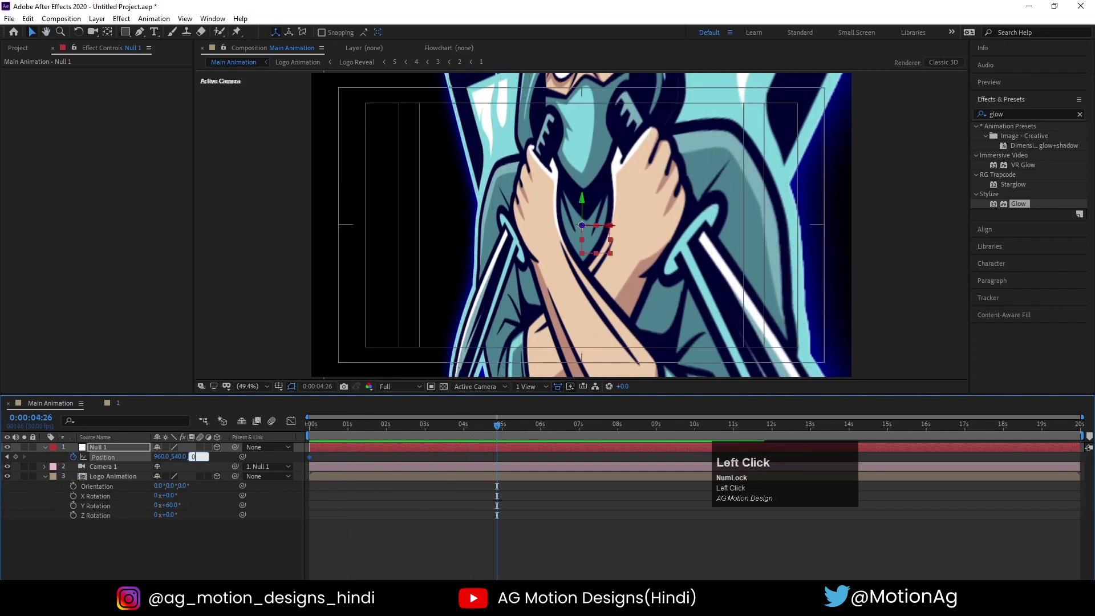
type("2100")
key("Return")
Keyframe the Logo Animation layer's current Y Rotation at 0:00:00:00 and set it to 0° at 0:00:04:26
left_click_drag(344, 427, 100, 464)
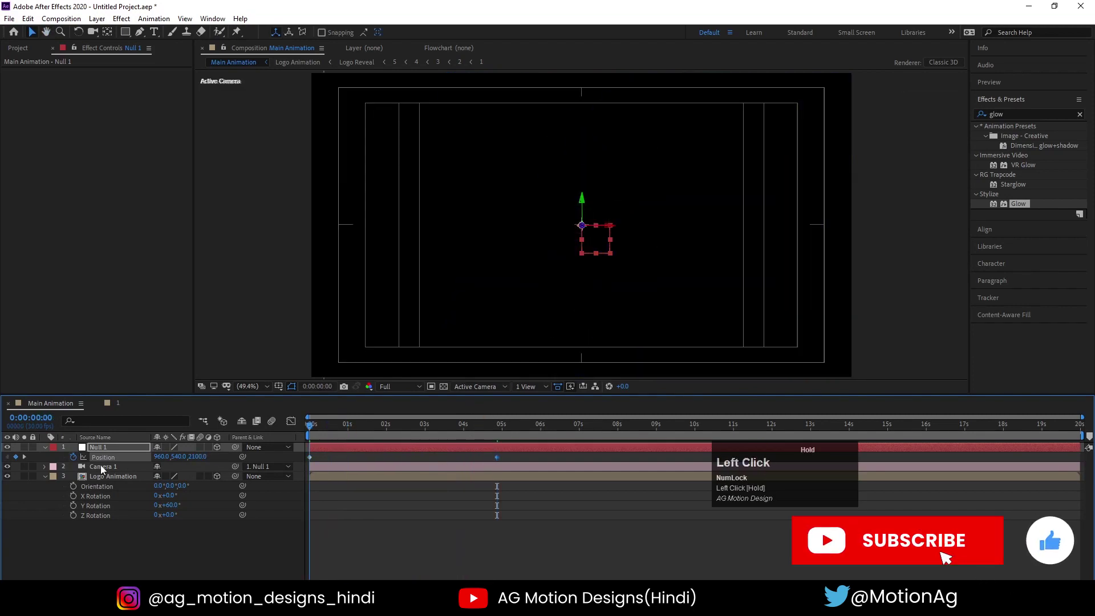
left_click(107, 476)
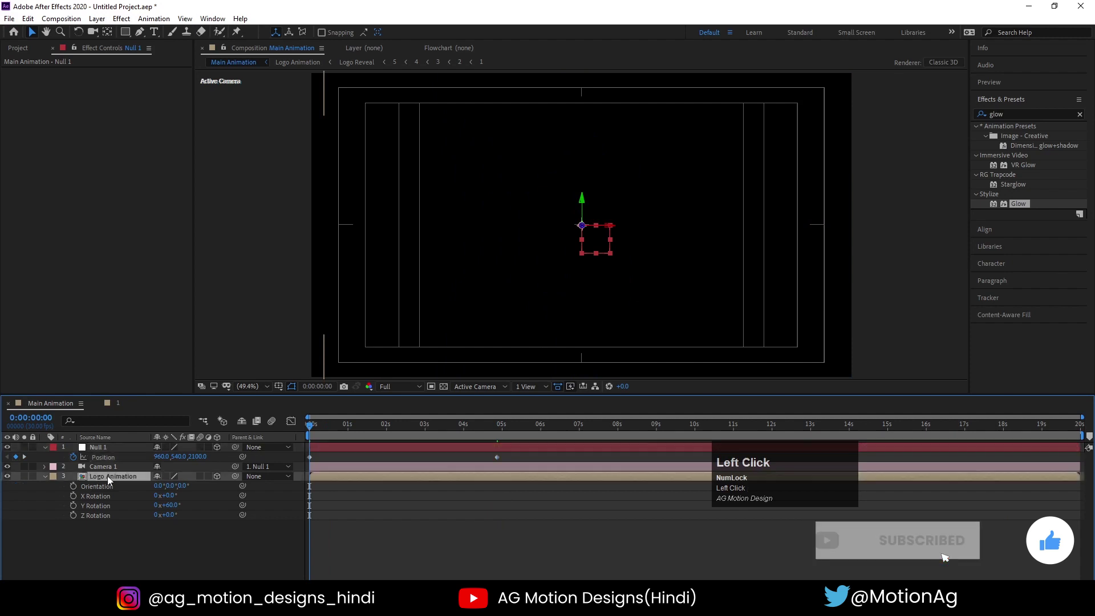
left_click(73, 505)
key("k")
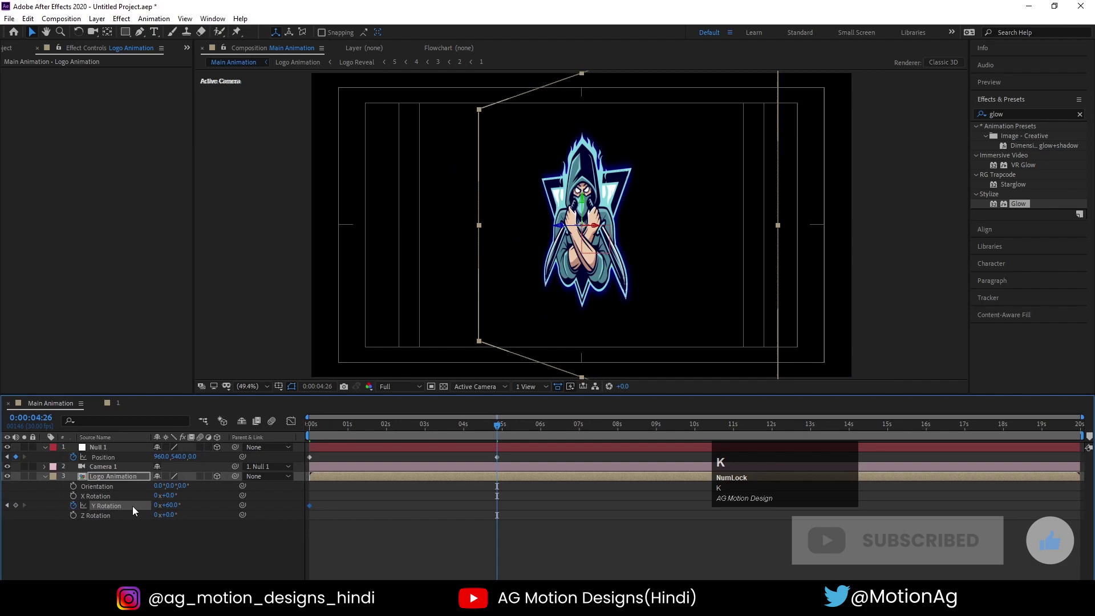
left_click(166, 505)
type("0")
key("Return")
Preview the camera move and logo rotation in Main Animation from the start
left_click_drag(364, 426, 255, 442)
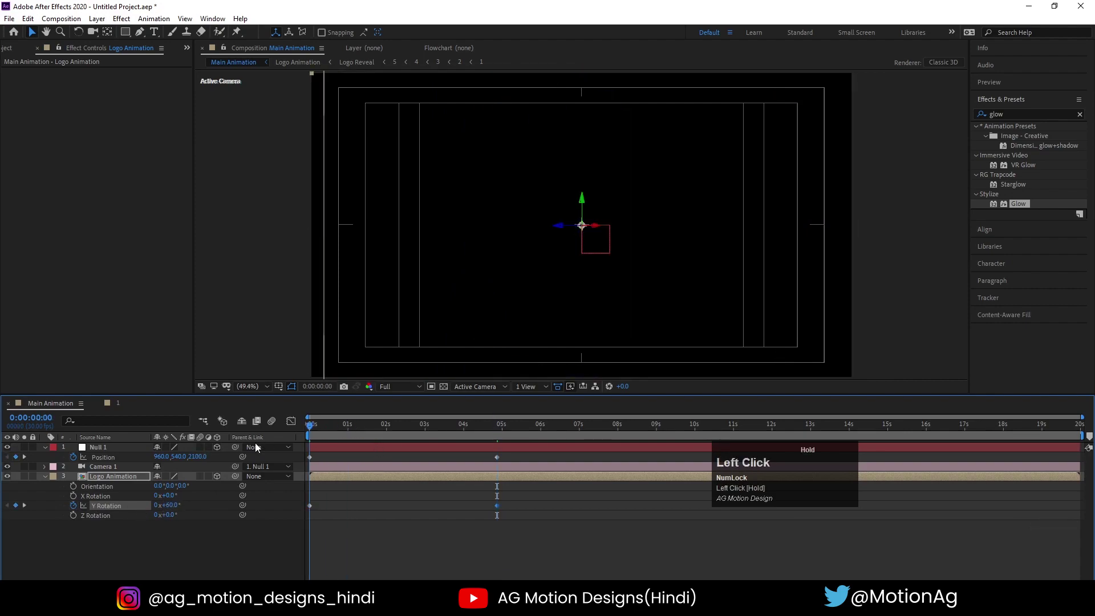
key("space")
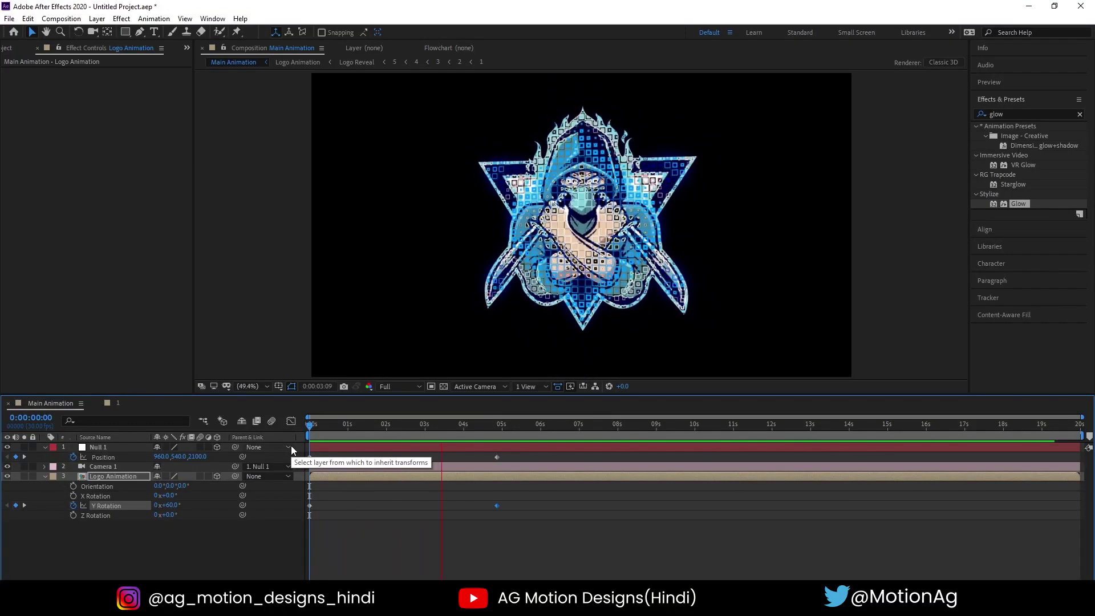
key("space")
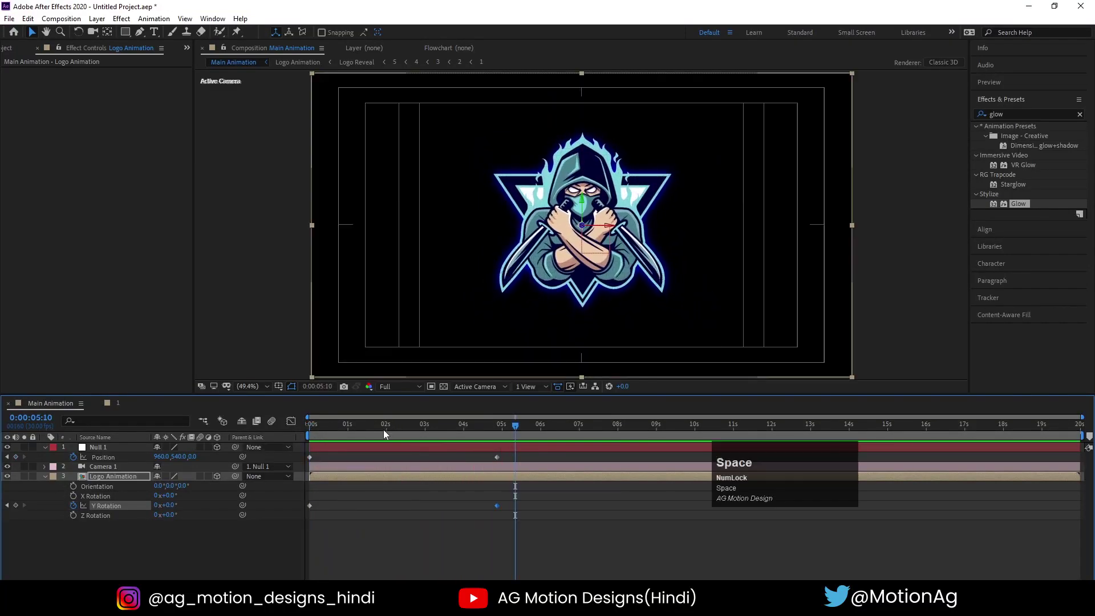
Apply Easy Ease to the ending keyframes of Null 1's position and the logo's Y Rotation, and preview from the start
left_click_drag(477, 457, 523, 511)
key("F9")
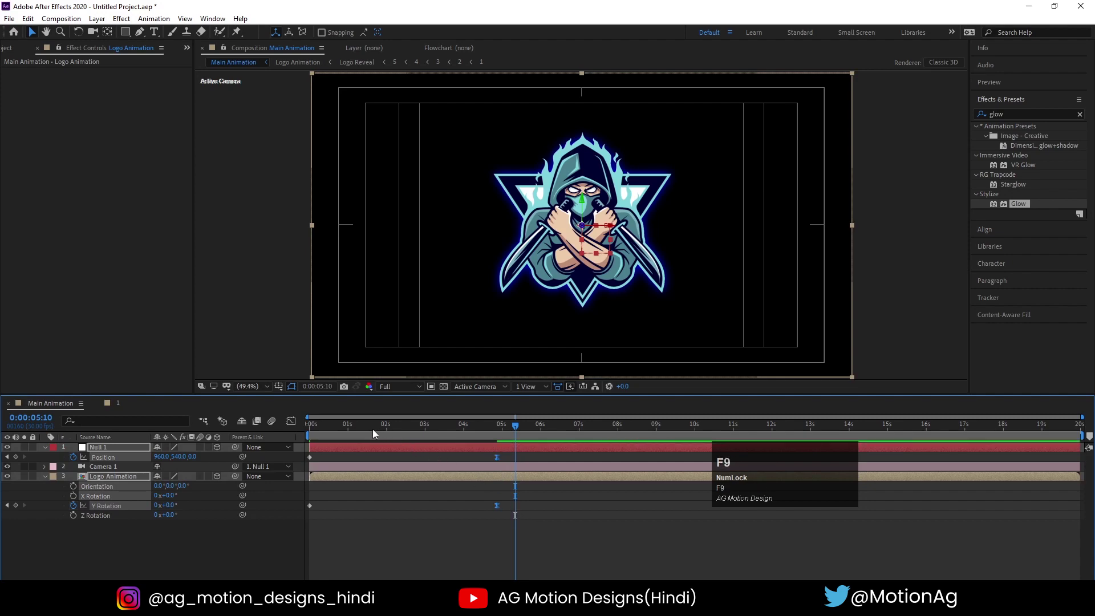
left_click_drag(372, 428, 183, 445)
key("space")
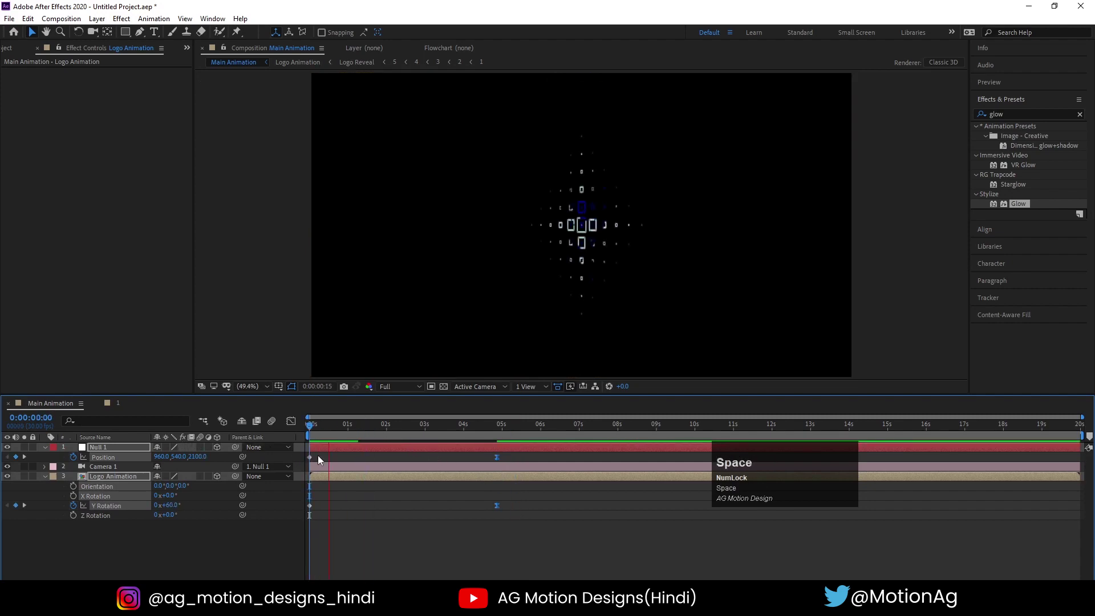
left_click(275, 452)
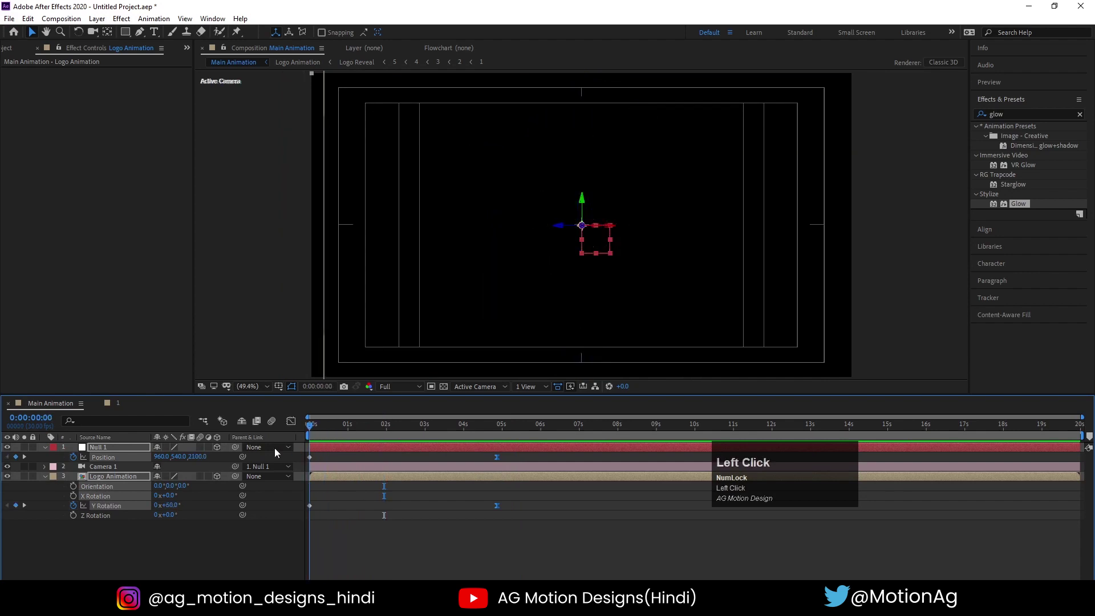
Try a Z position of 2800 on Null 1's starting position keyframe and preview the move
left_click(323, 456)
left_click(198, 457)
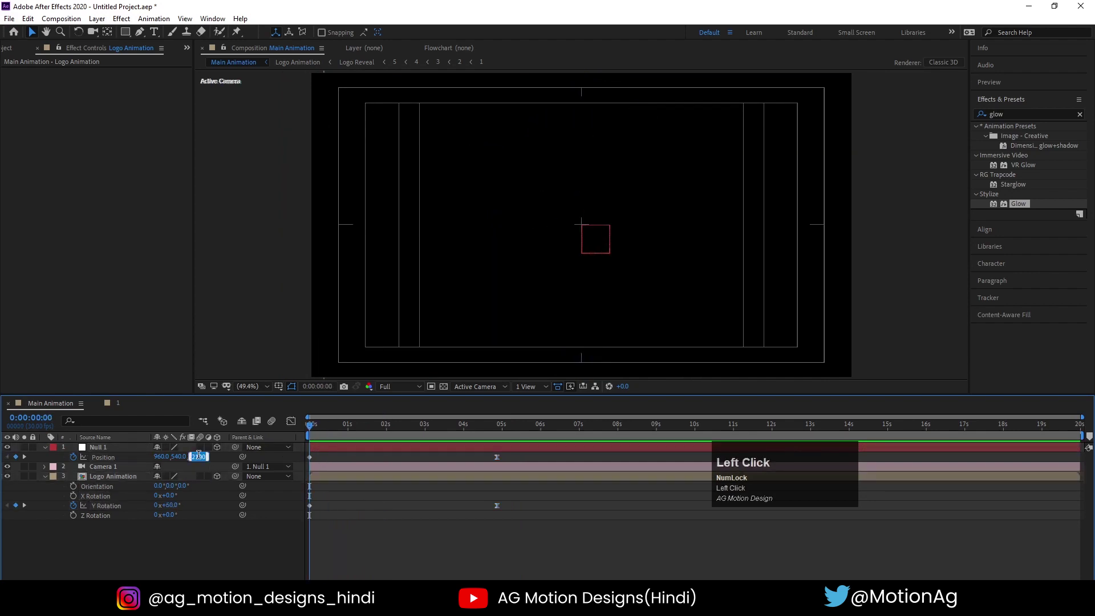
type("2800")
key("Return")
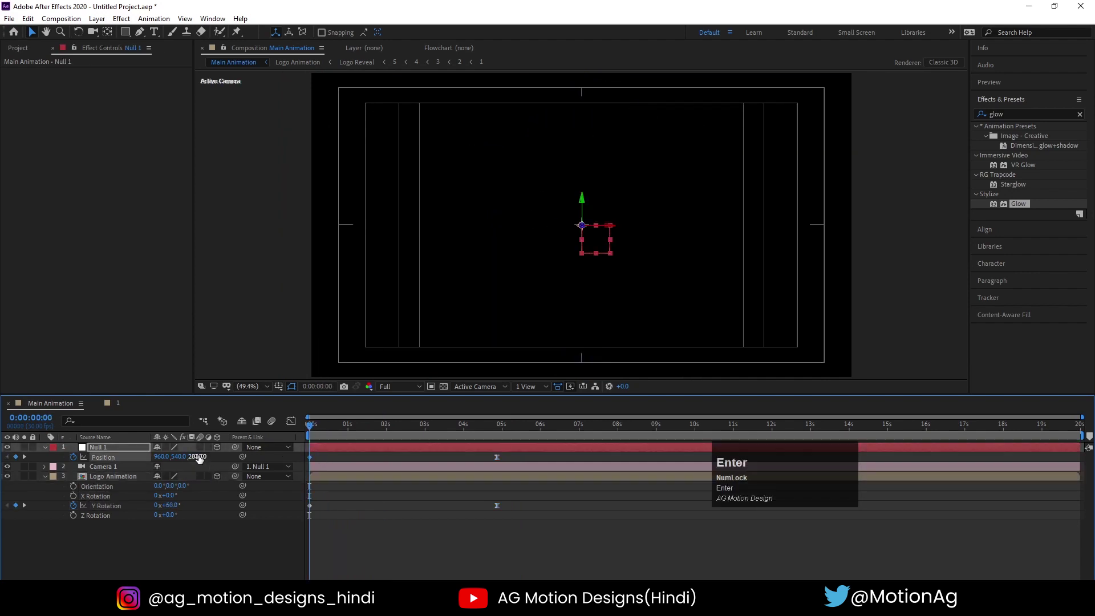
key("space")
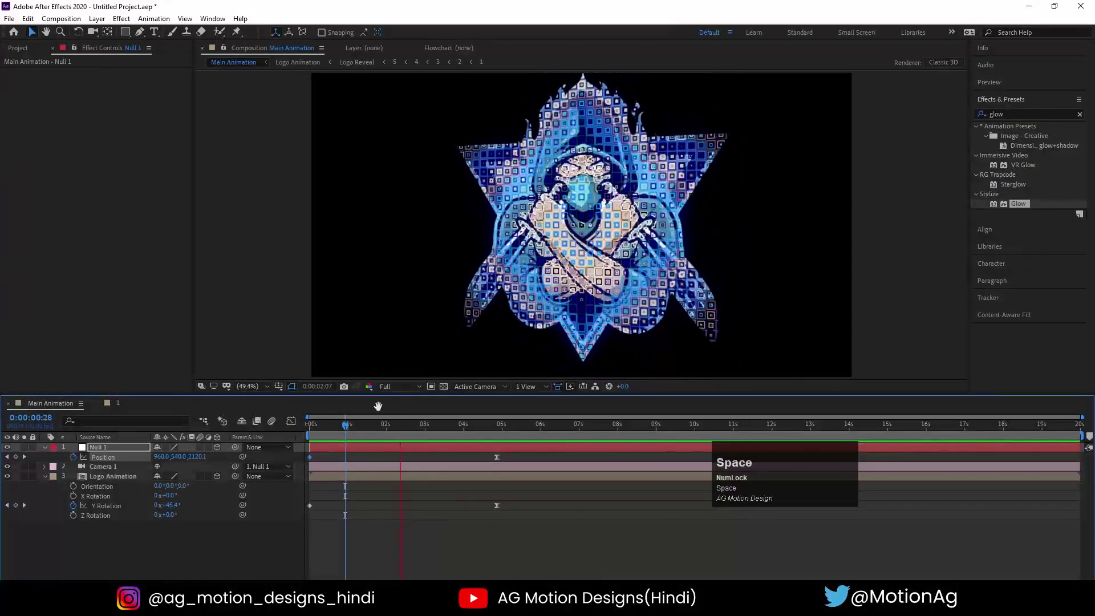
key("j")
Try a Z position of 2500 on Null 1's starting position keyframe and preview the move
left_click(198, 456)
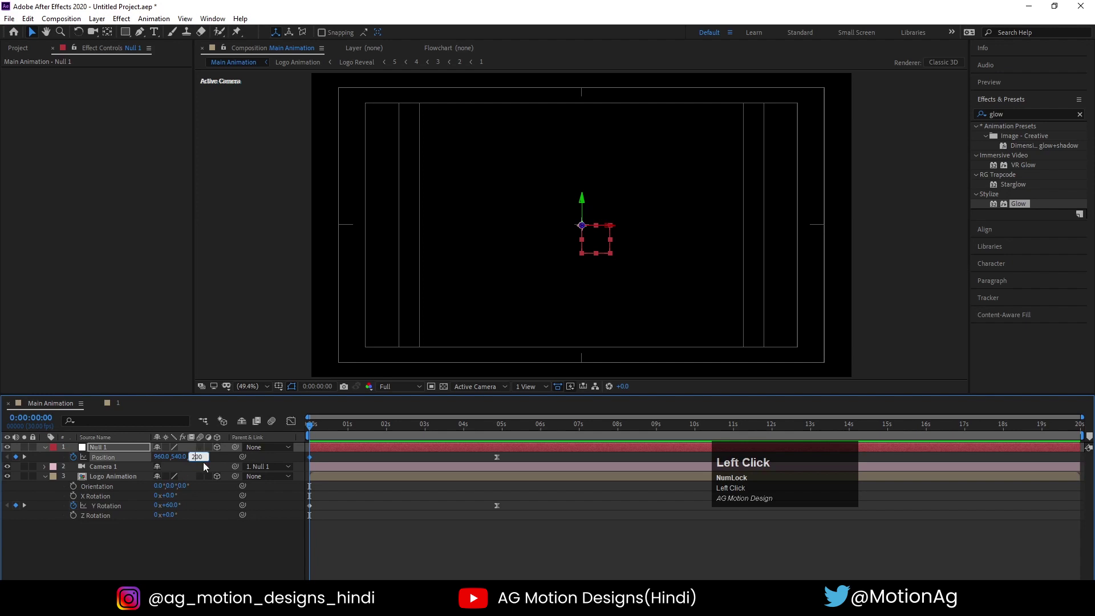
key("Return")
key("space")
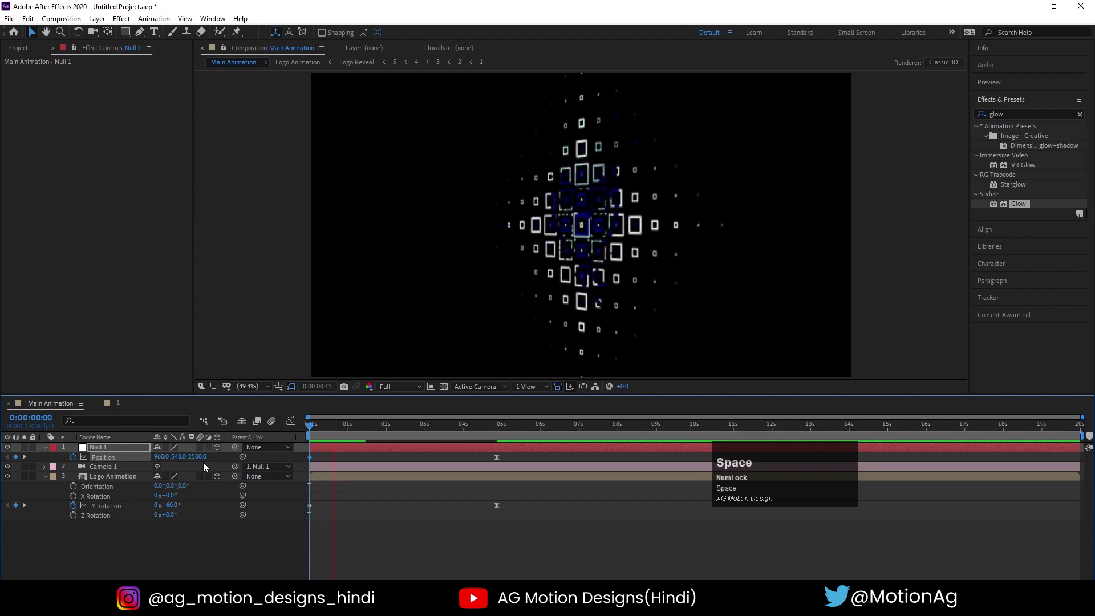
key("j")
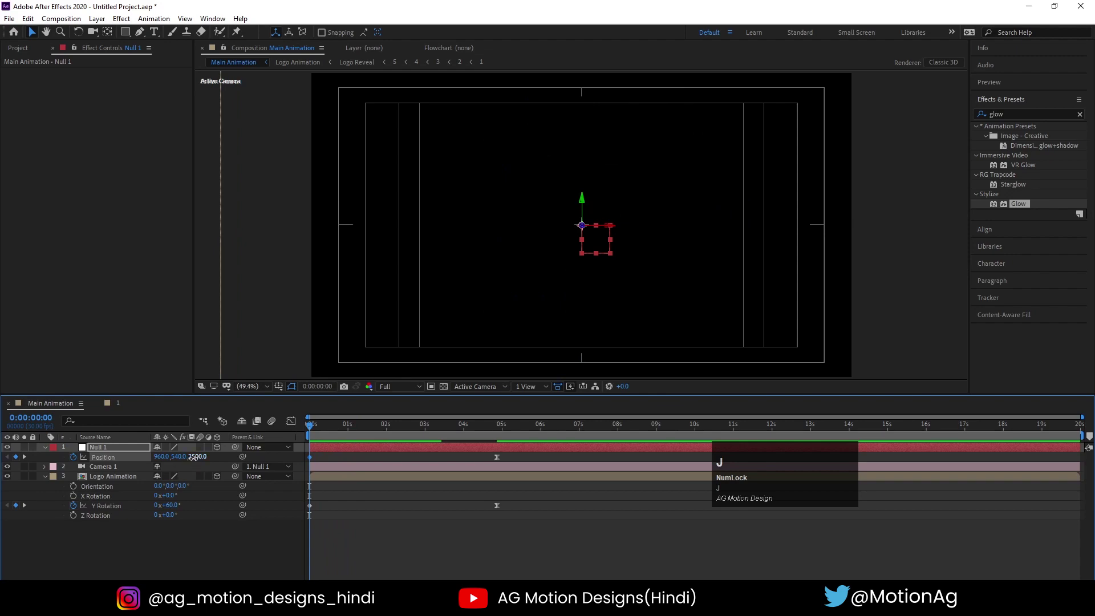
Set Null 1's Z position to 2700 on its starting keyframe and preview the camera move
left_click(198, 456)
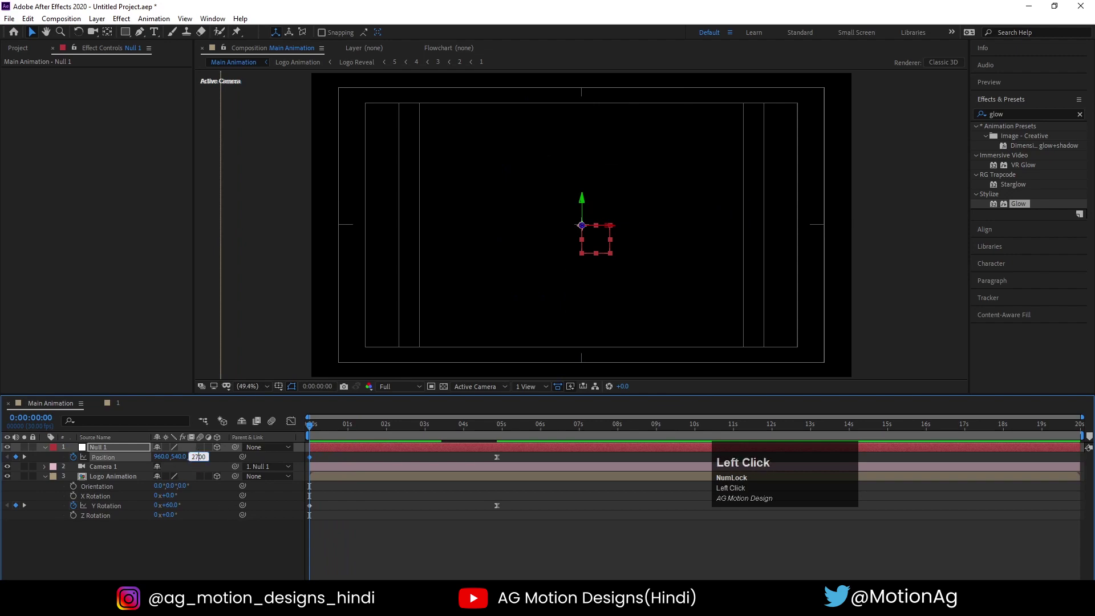
type("2700")
key("Return")
key("space")
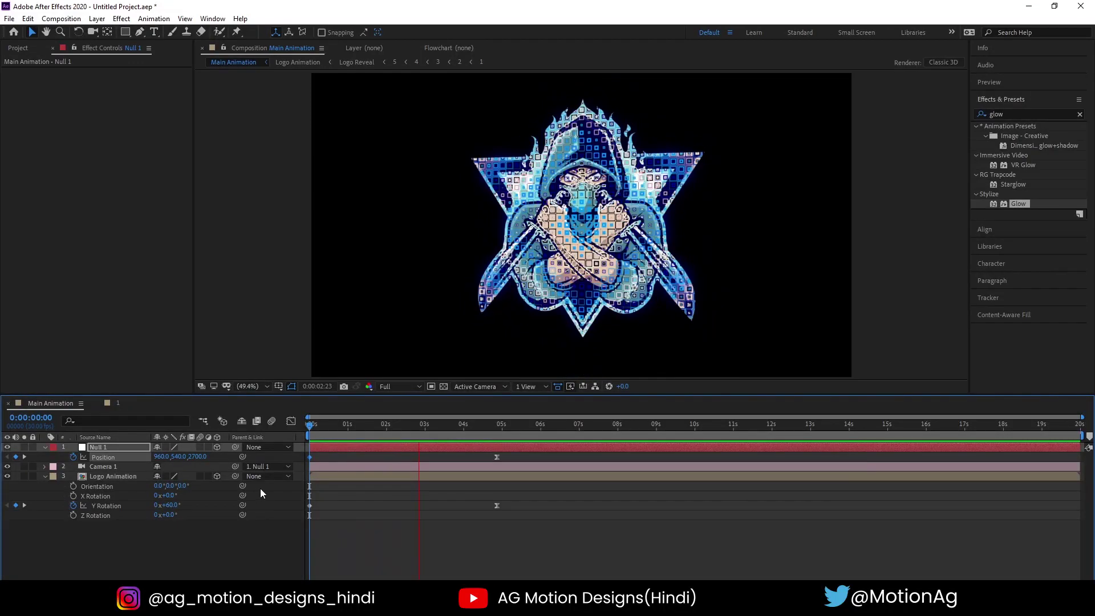
key("space")
left_click(297, 436)
key("space")
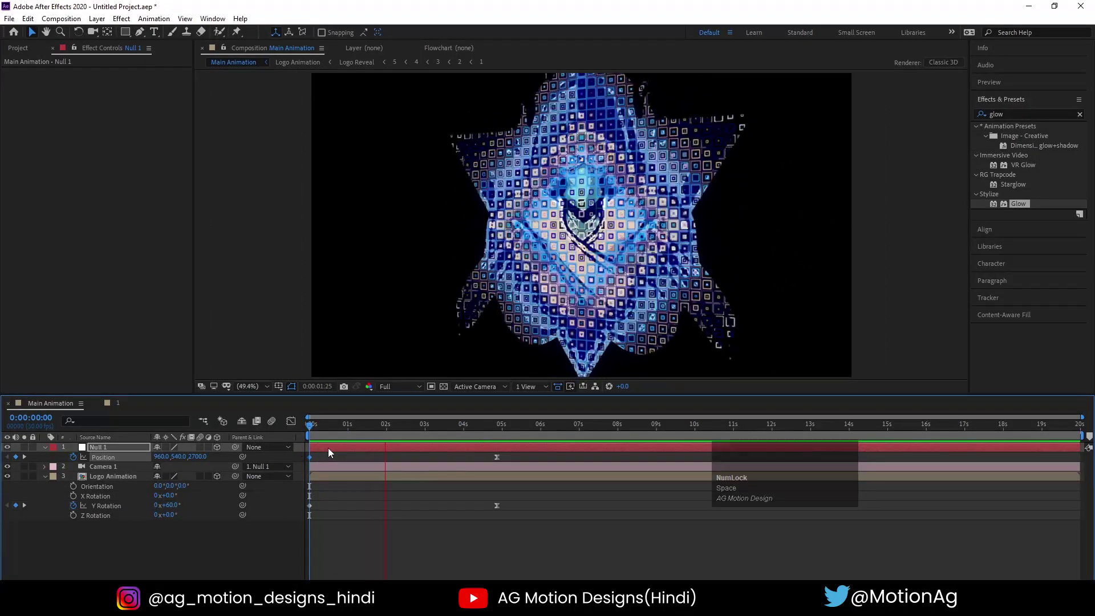
key("space")
Display Null 1's rotation properties, try out small rotations about its axes, and undo them
left_click(146, 446)
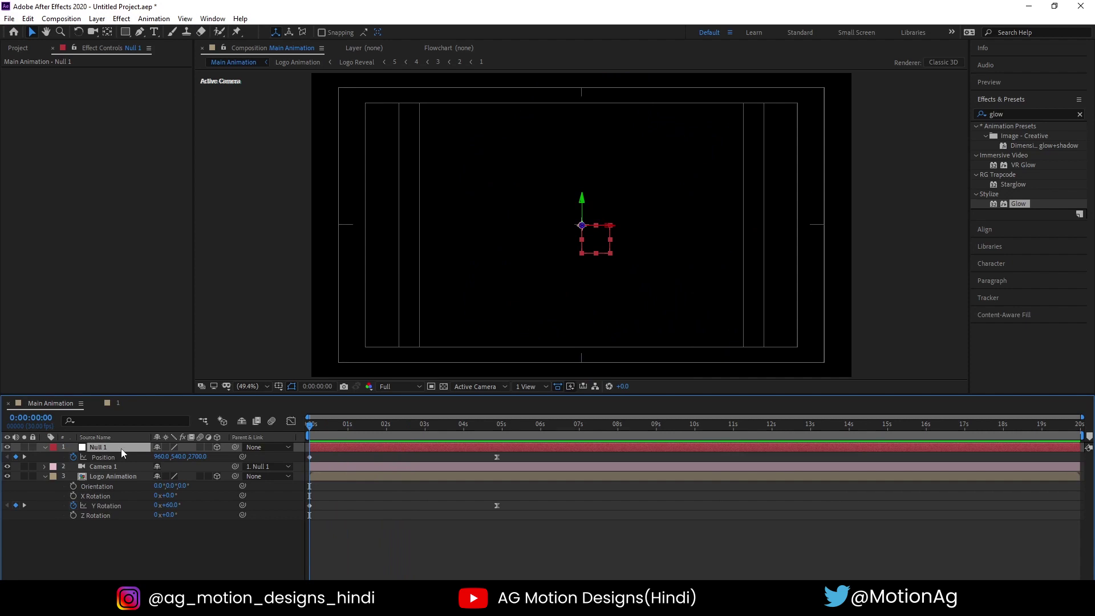
key("r")
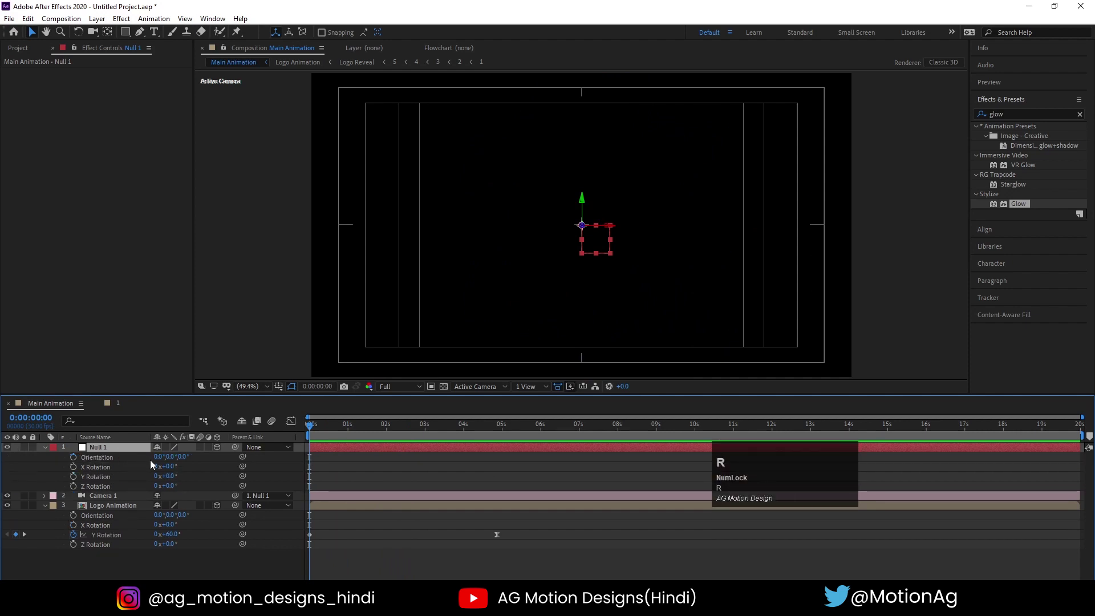
left_click(170, 468)
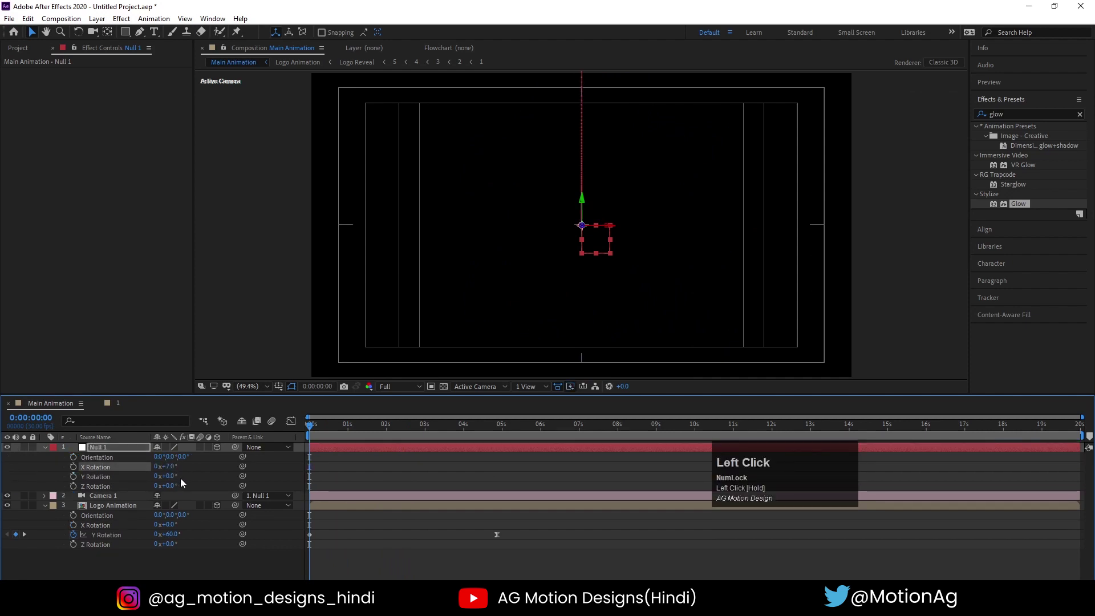
key("ctrl+z")
left_click(172, 475)
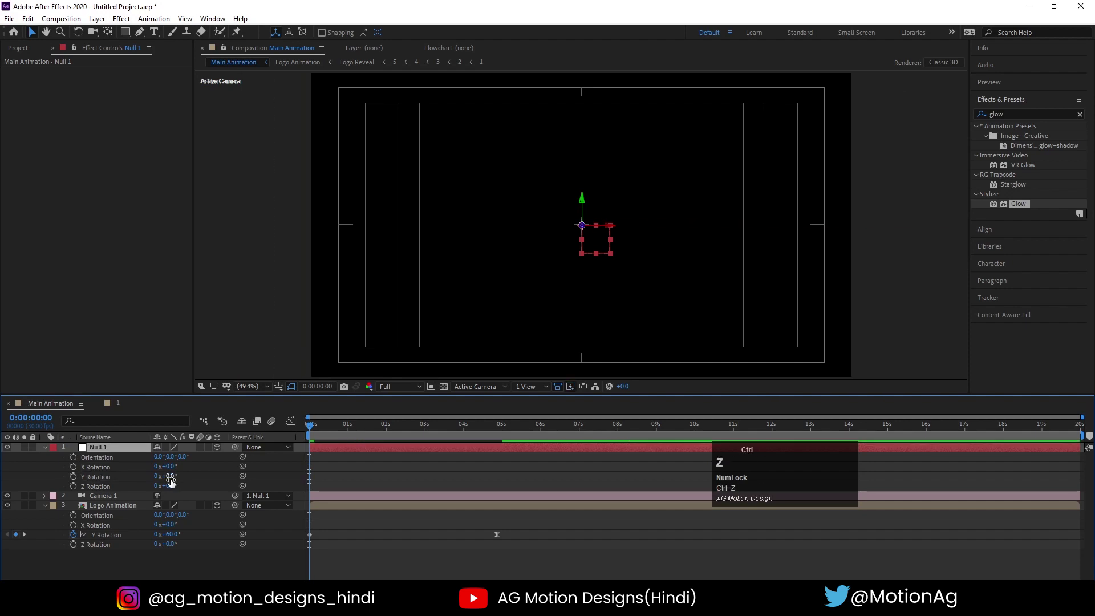
left_click_drag(168, 486, 173, 490)
key("ctrl+z")
Preview the reveal up to 0:00:02:26 and set Null 1's Z Rotation to 14° there
key("space")
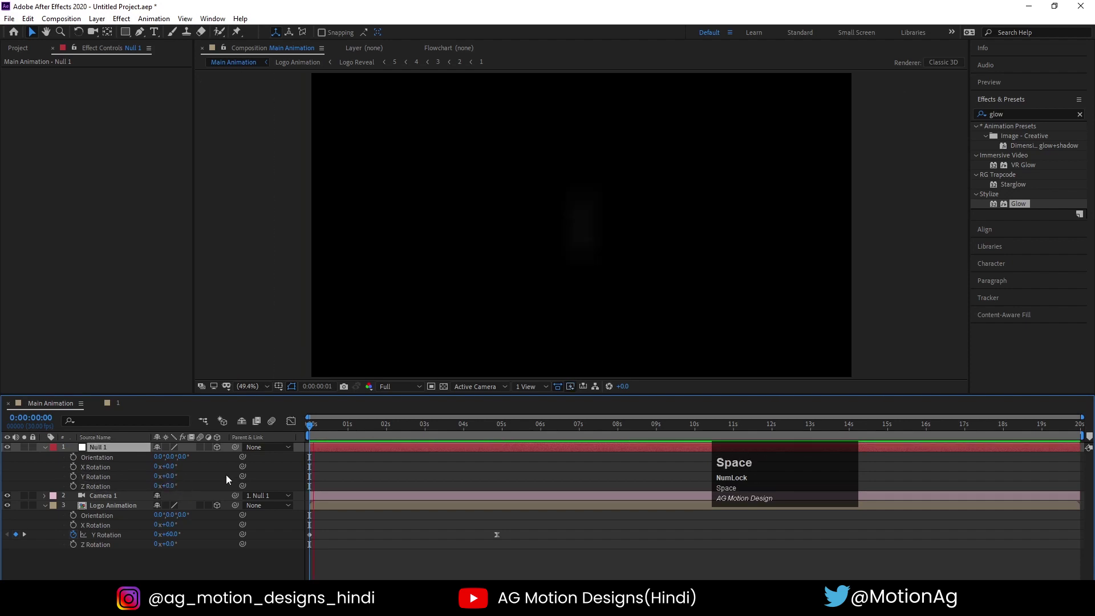
left_click(287, 471)
left_click_drag(170, 486, 183, 488)
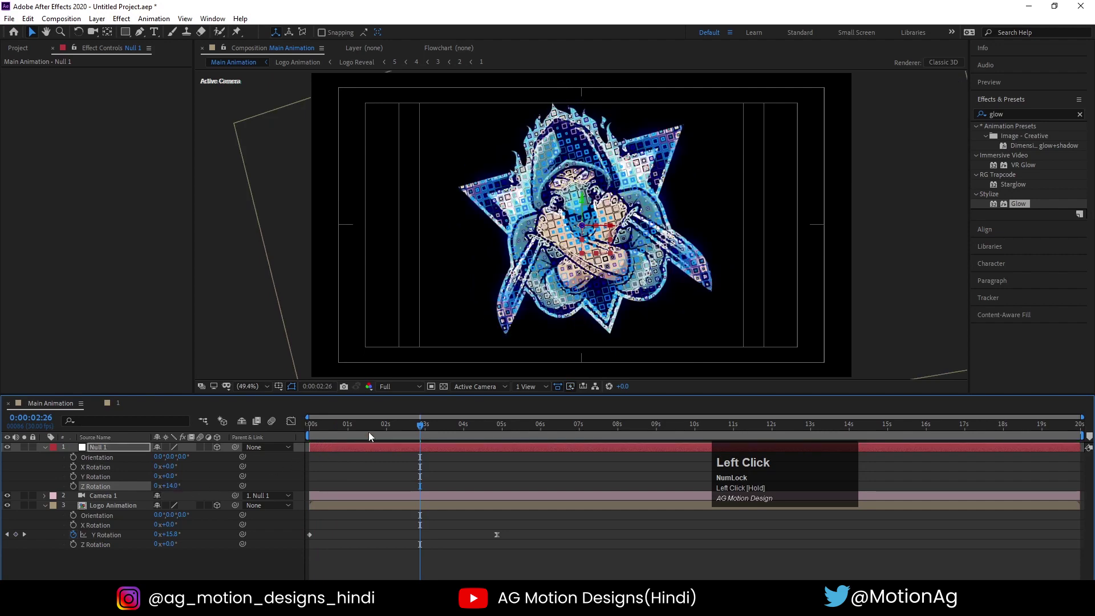
Undo Null 1's 14° tilt, then keyframe its Z Rotation at -45° at the start of the timeline
key("ctrl+z")
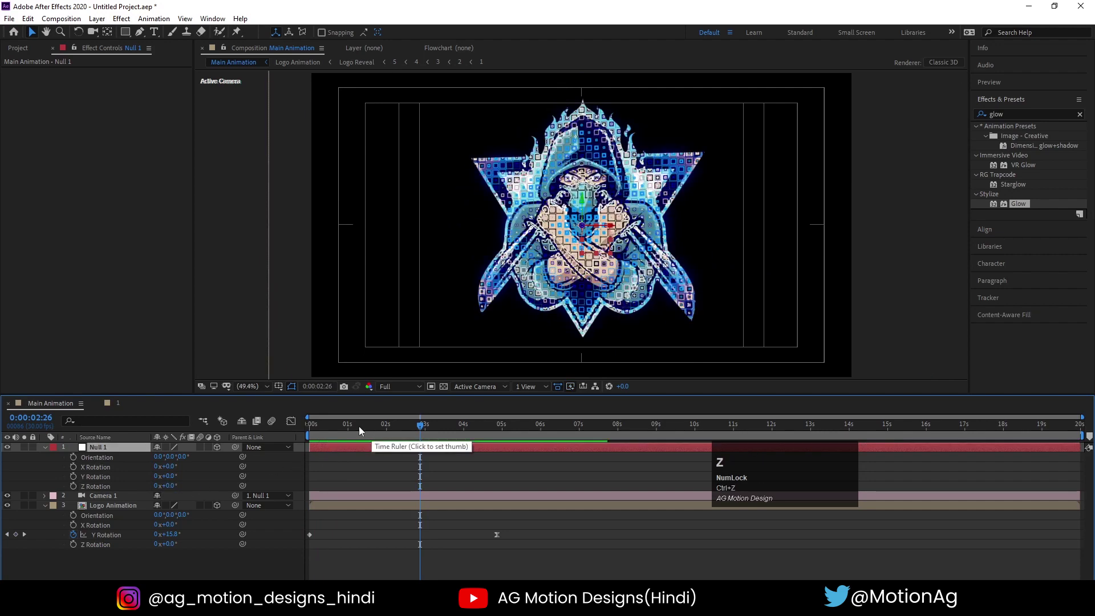
key("Home")
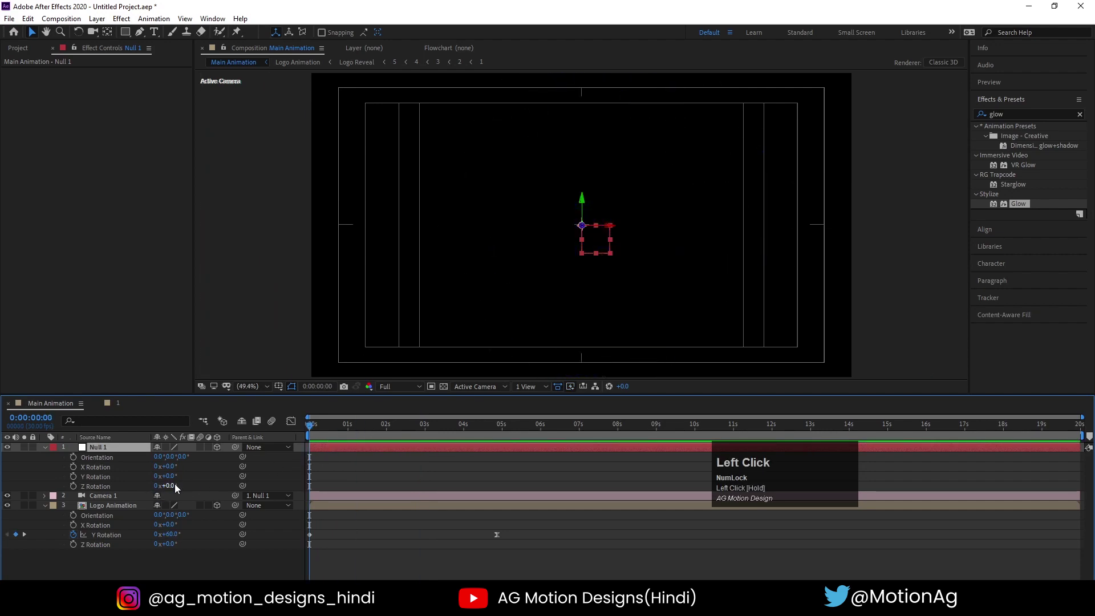
left_click(174, 486)
type("-4")
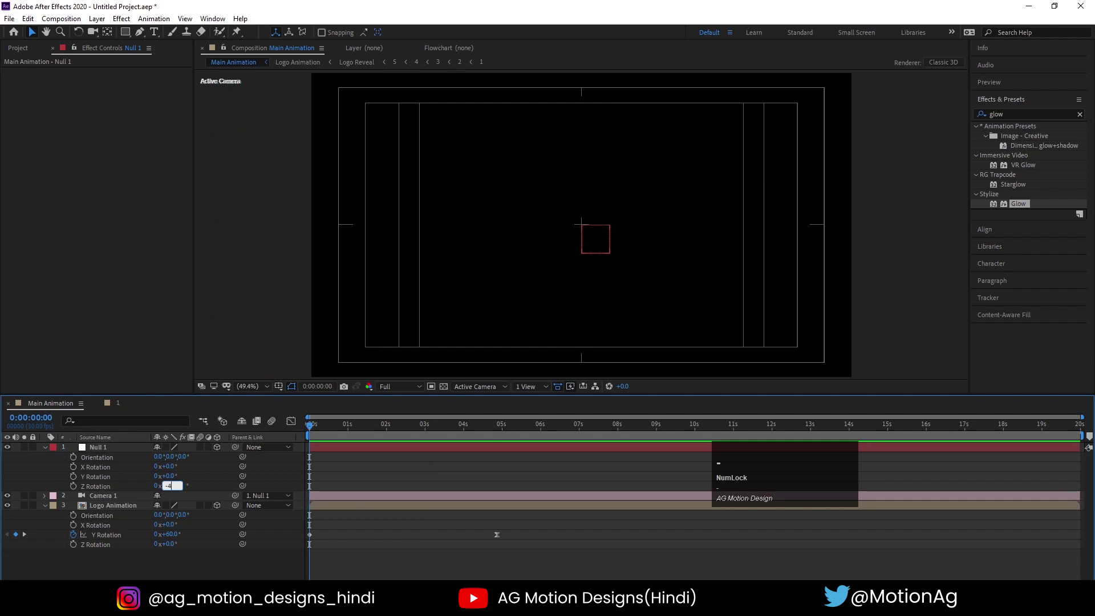
type("5")
key("Return")
left_click(73, 485)
Keyframe Null 1's Z Rotation at 0° at 0:00:04:26, level with the ending keyframes
key("k")
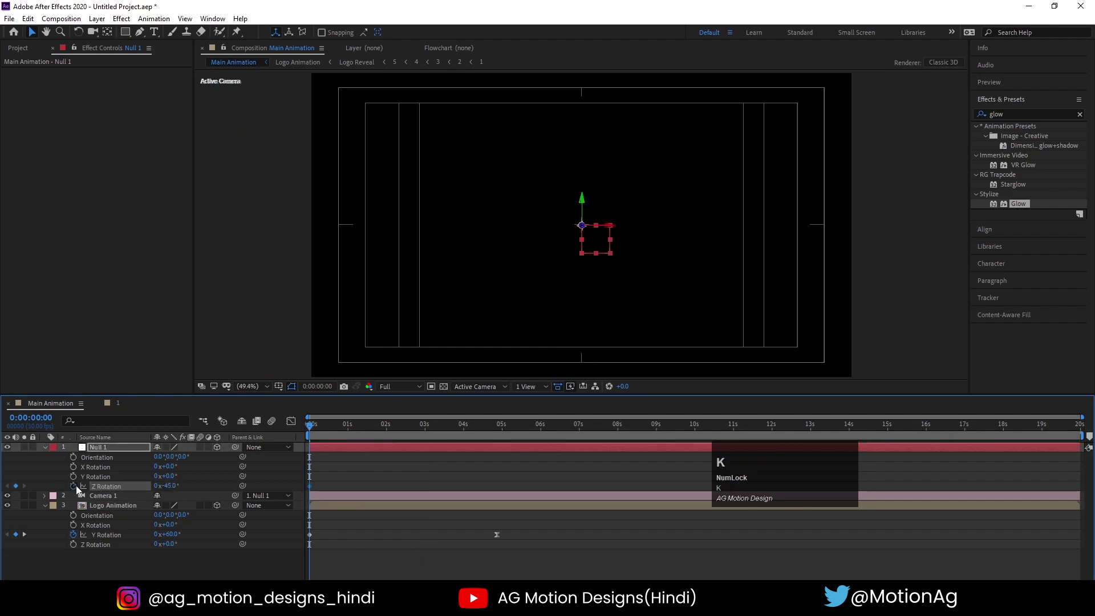
left_click(168, 486)
type("0")
key("Return")
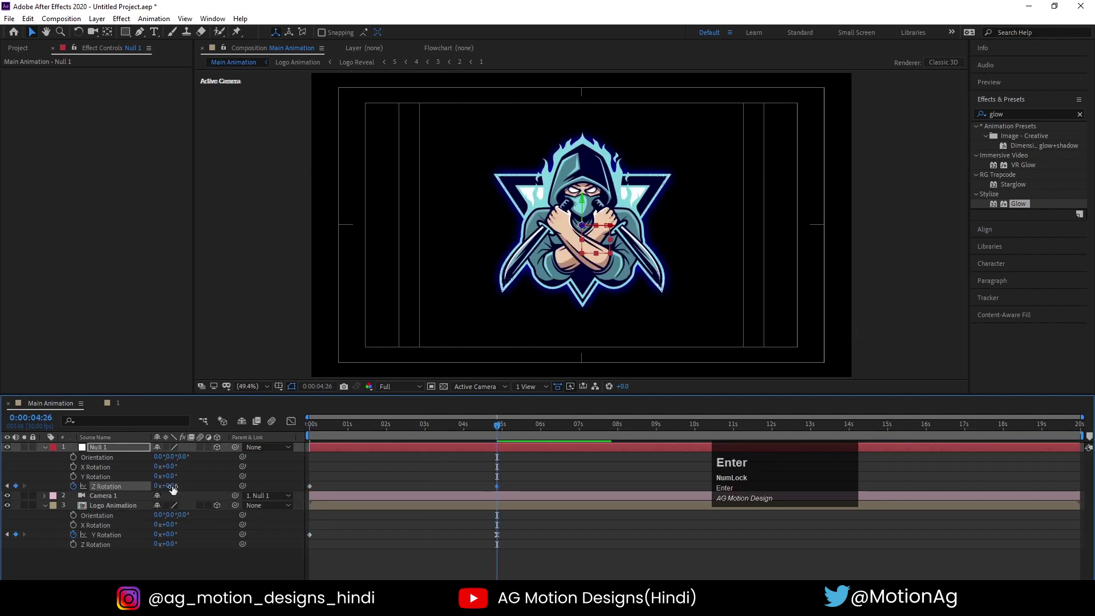
Apply Easy Ease to only the ending Z Rotation keyframe of Null 1 and preview the camera tilt
key("F9")
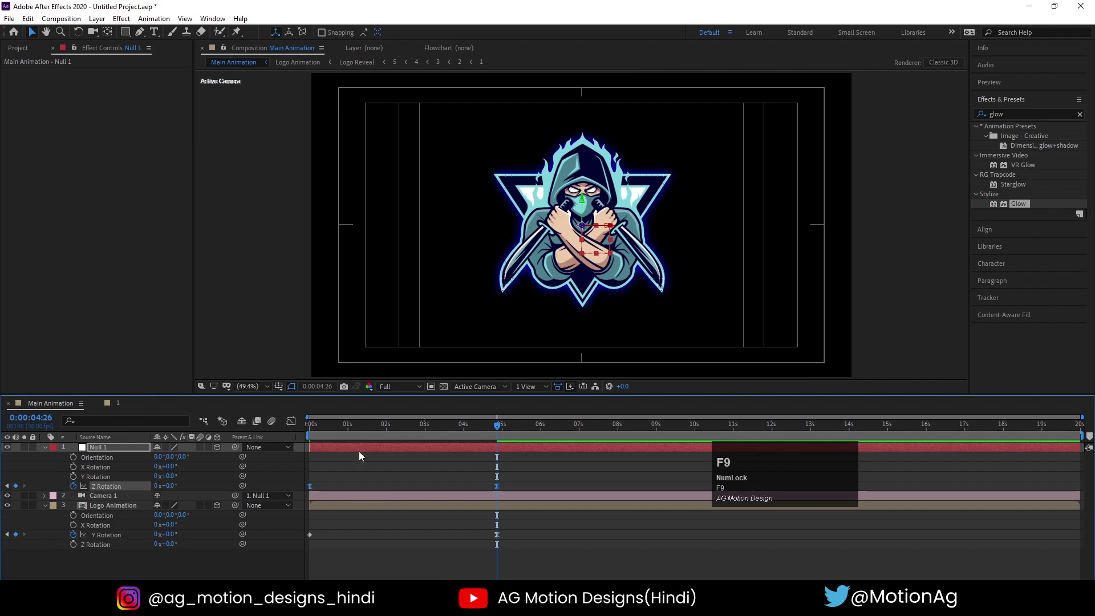
left_click(344, 471)
left_click(310, 487, "ctrl")
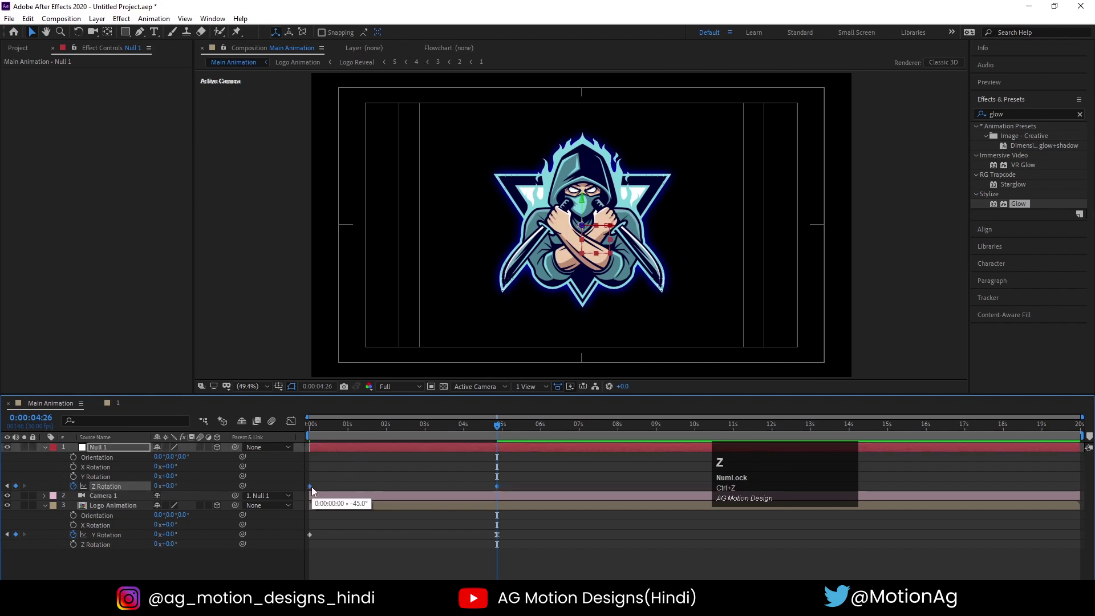
left_click_drag(478, 486, 510, 493)
key("F9")
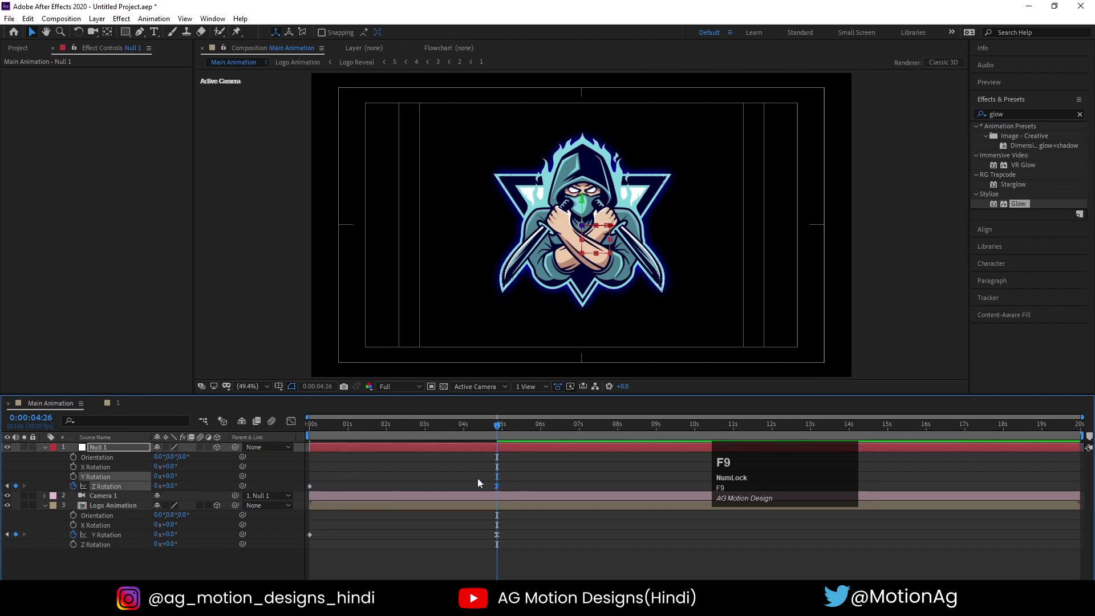
left_click_drag(386, 430, 258, 453)
key("space")
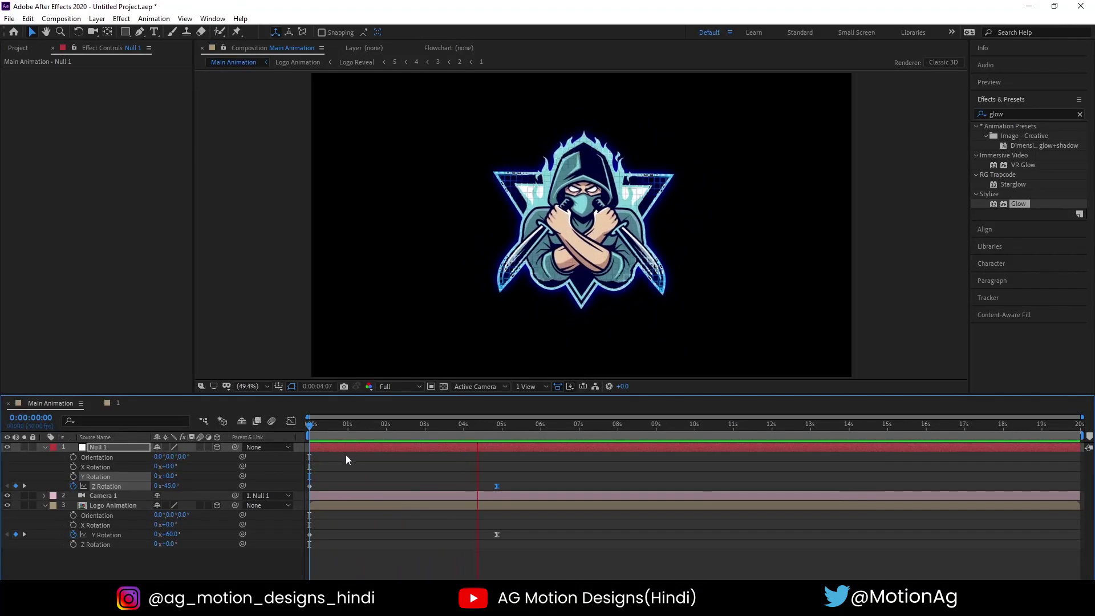
key("space")
Set Null 1's starting Z Rotation keyframe to -90° and preview the move
left_click(311, 425)
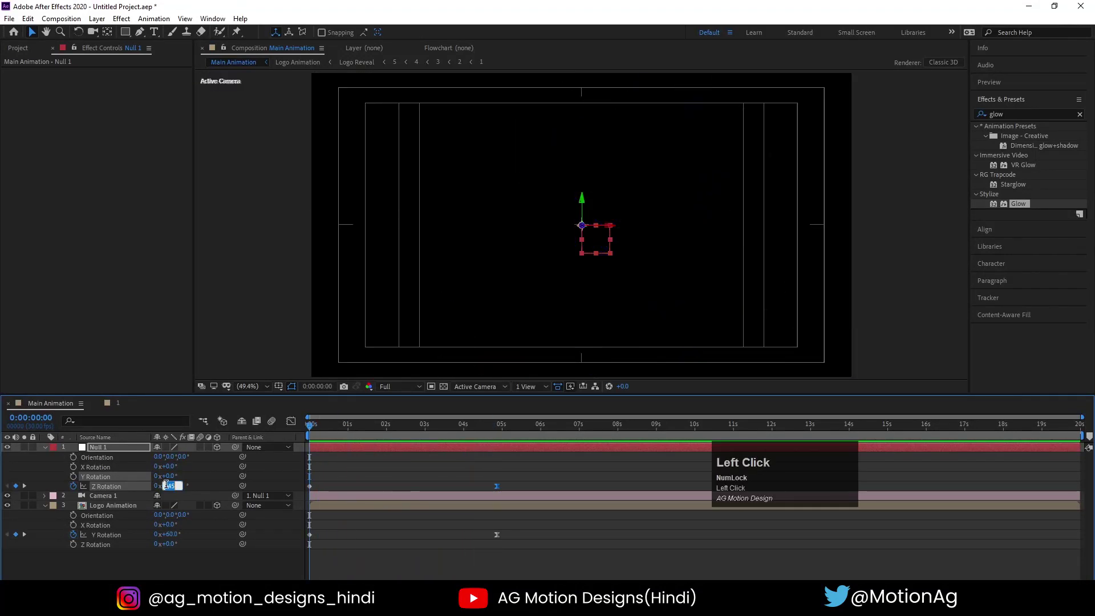
type("-90")
key("Return")
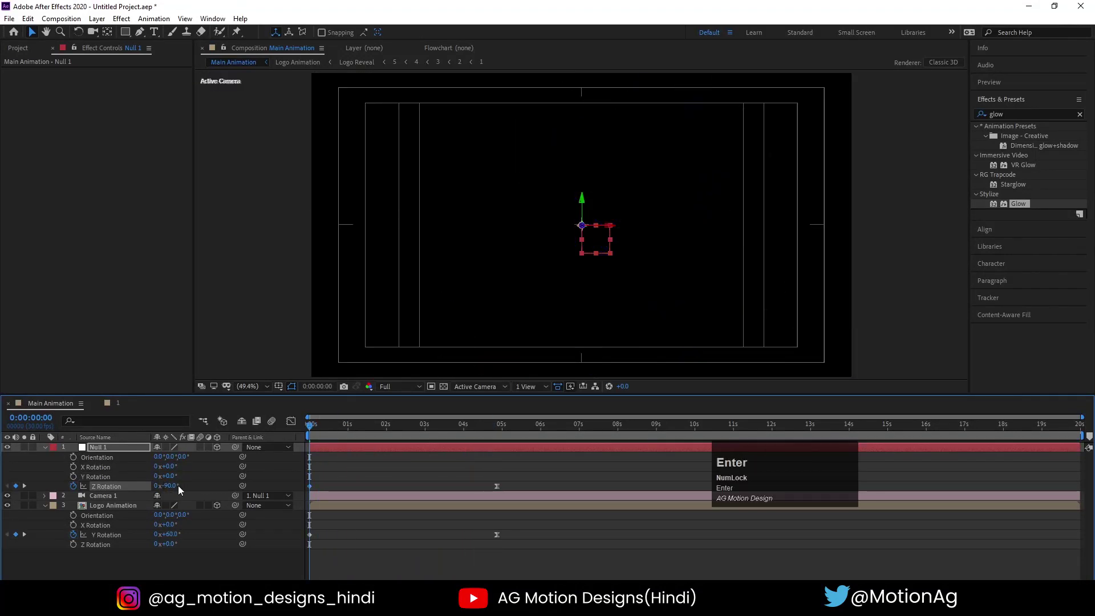
key("space")
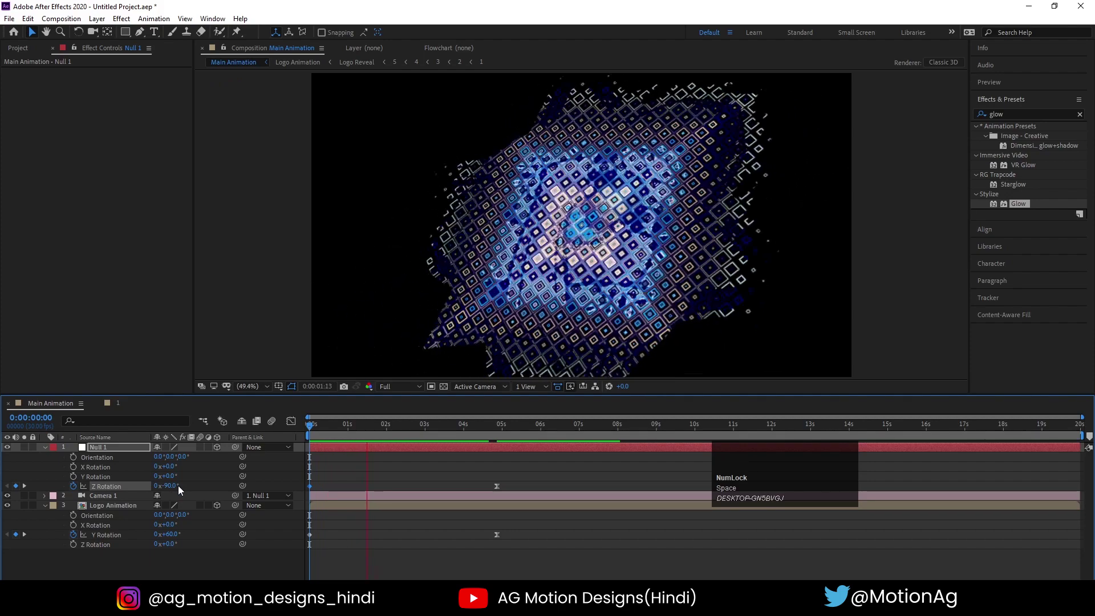
key("space")
Preview the Main Animation reveal with the composition viewer maximized, then restore the layout
left_click(334, 432)
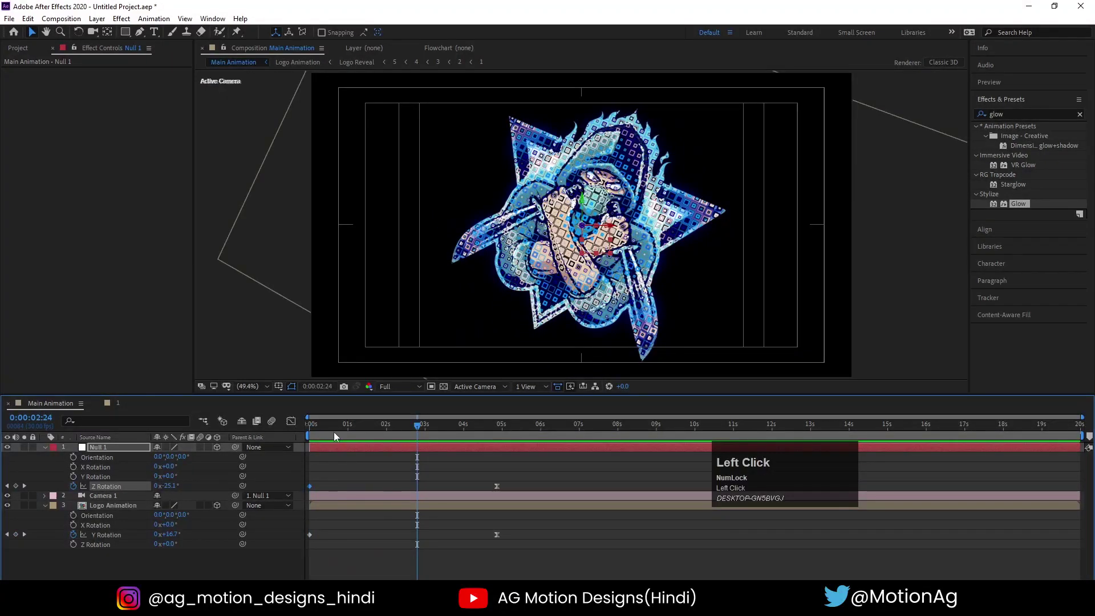
key("grave")
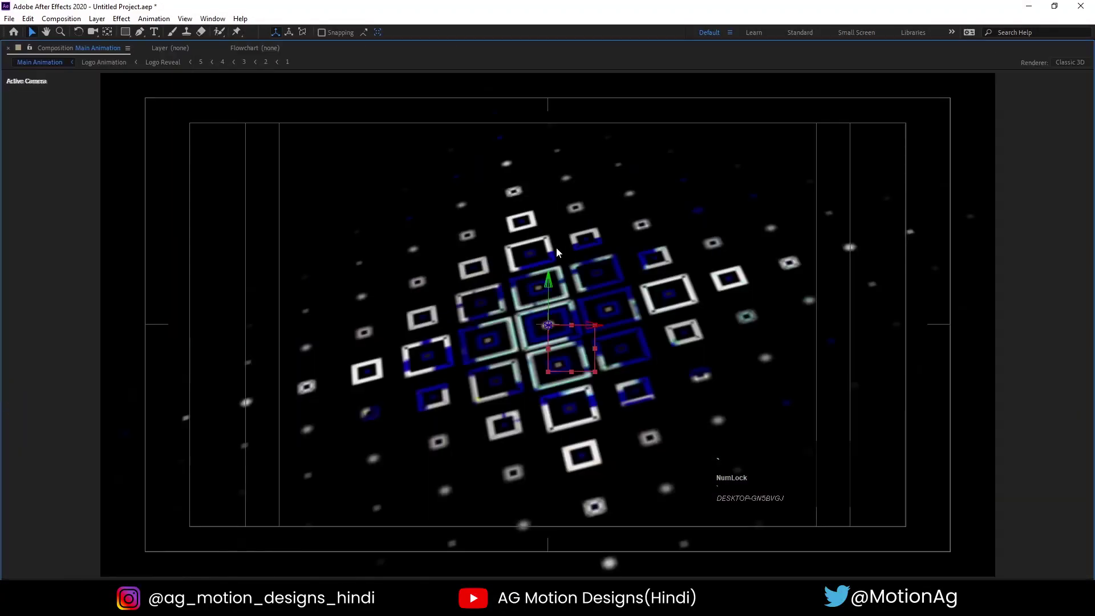
key("space")
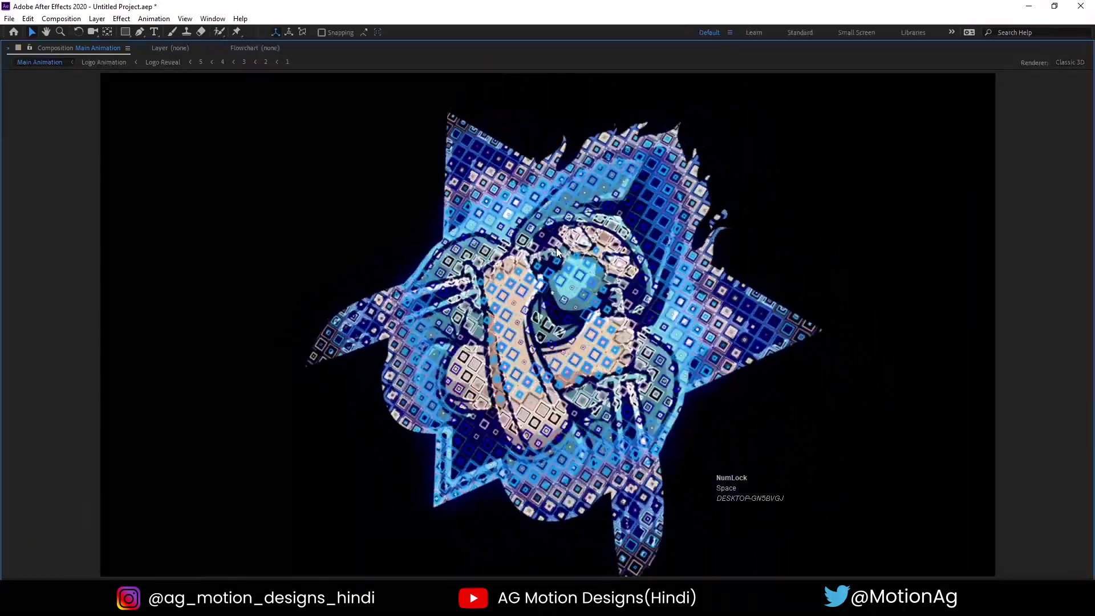
key("space")
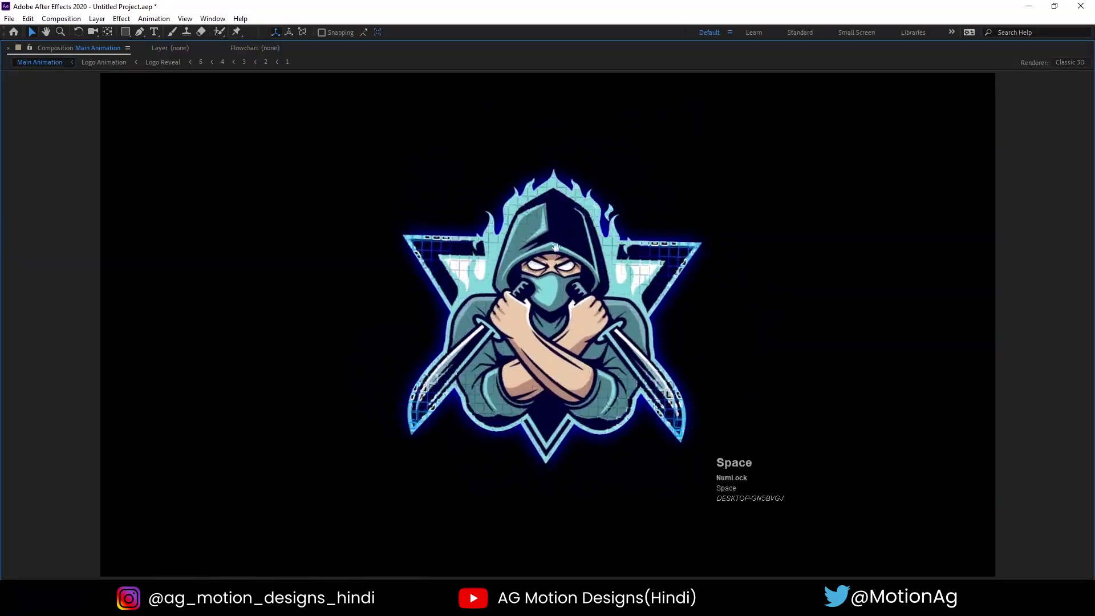
key("grave")
Show only the layers' keyframed properties and replay the animation from the start
key("u")
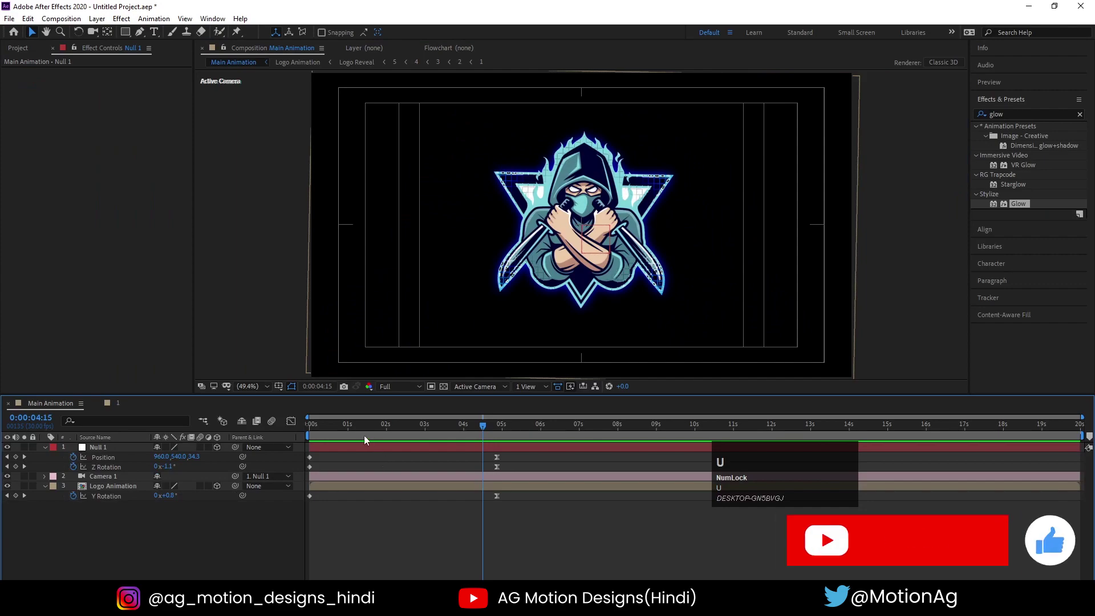
left_click(311, 426)
key("space")
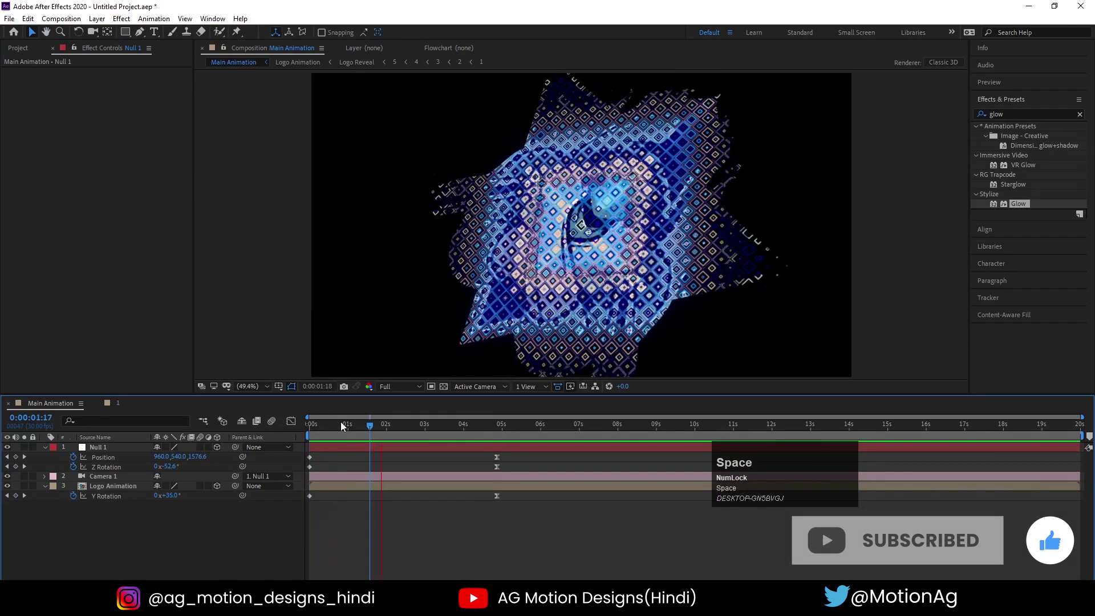
left_click(349, 431)
key("space")
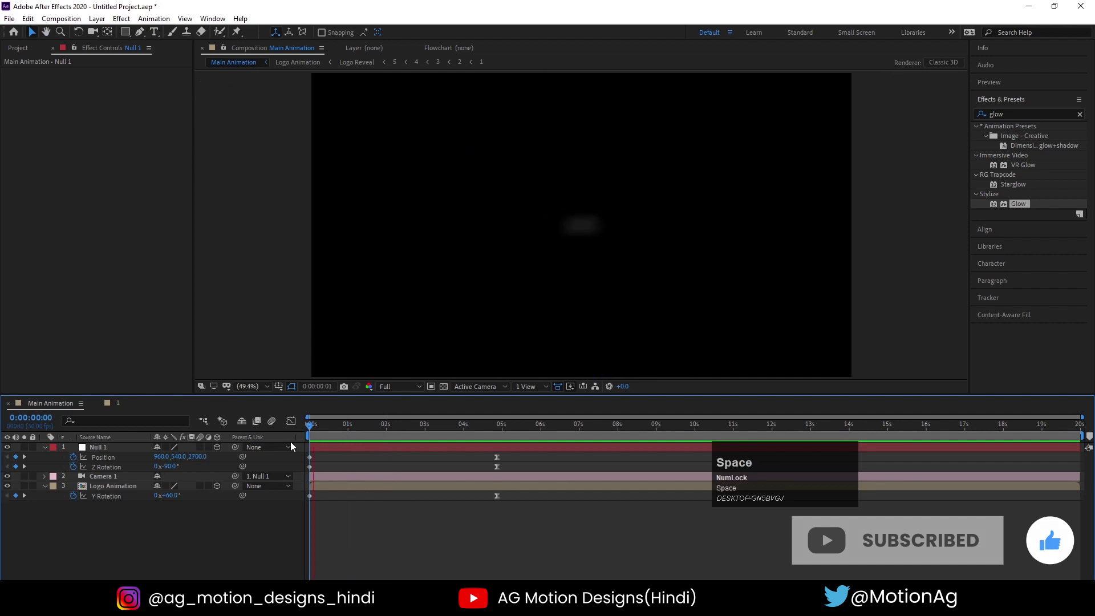
Turn on Depth of Field in Camera 1's options and preview the blur from 0:00:00:21
left_click_drag(348, 426, 335, 426)
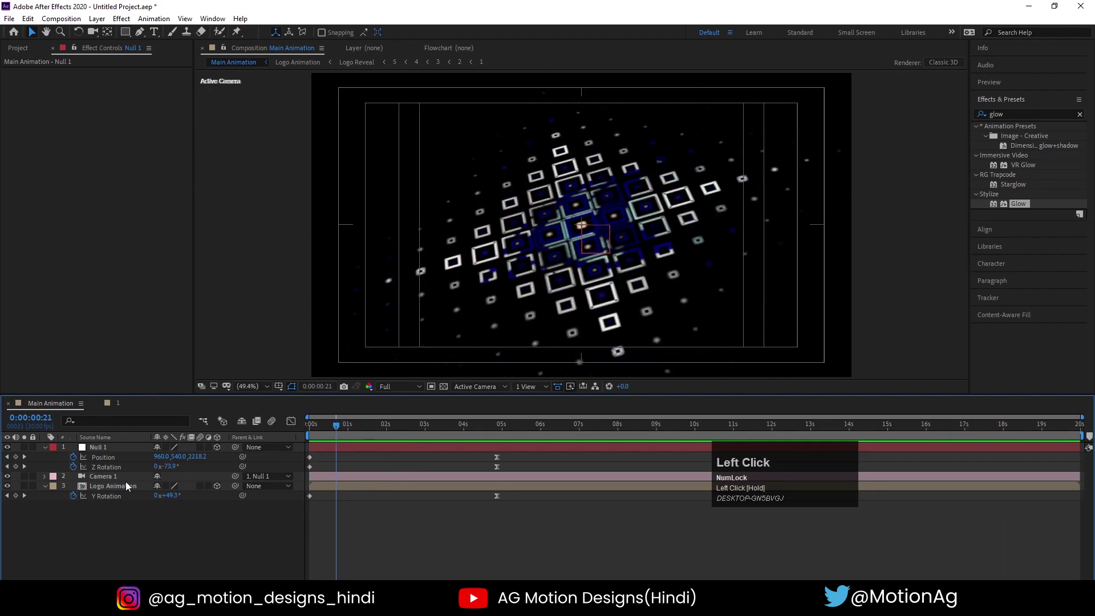
left_click(112, 475)
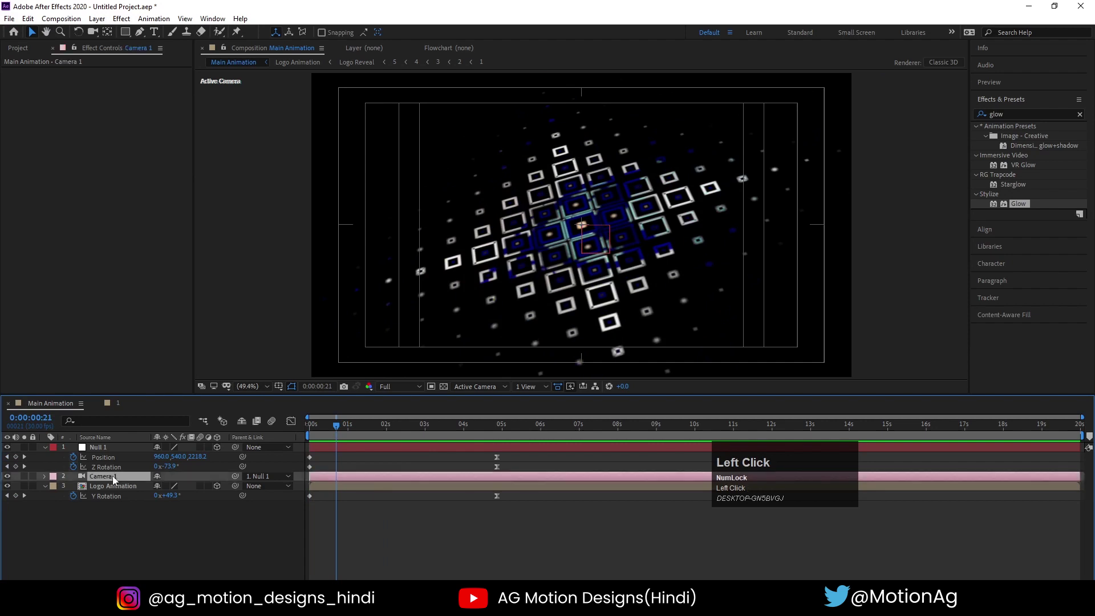
key("p")
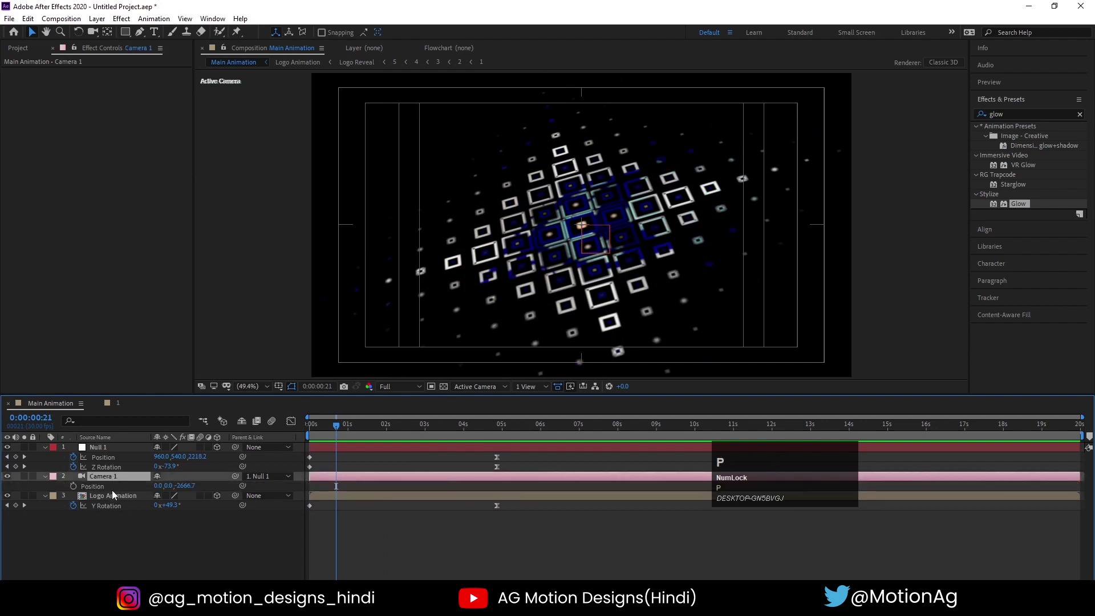
key("a")
key("a")
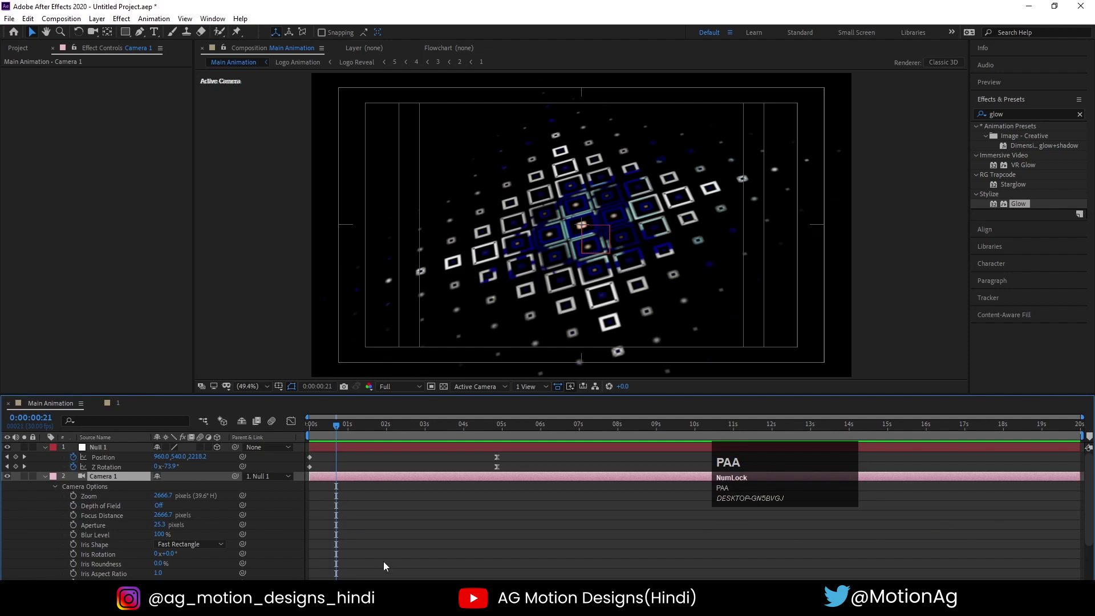
left_click(160, 504)
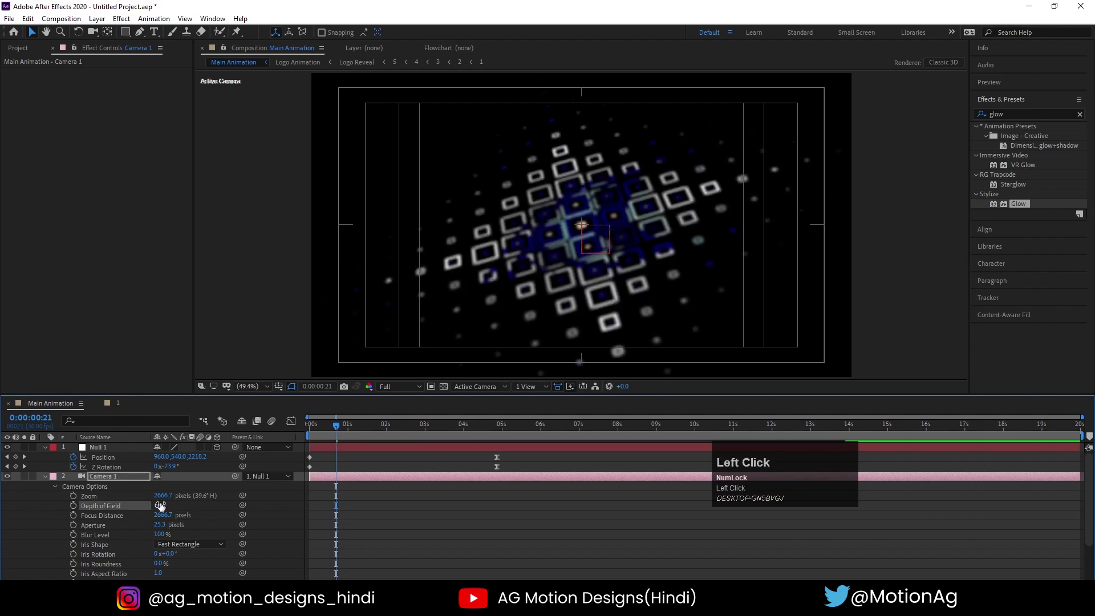
key("space")
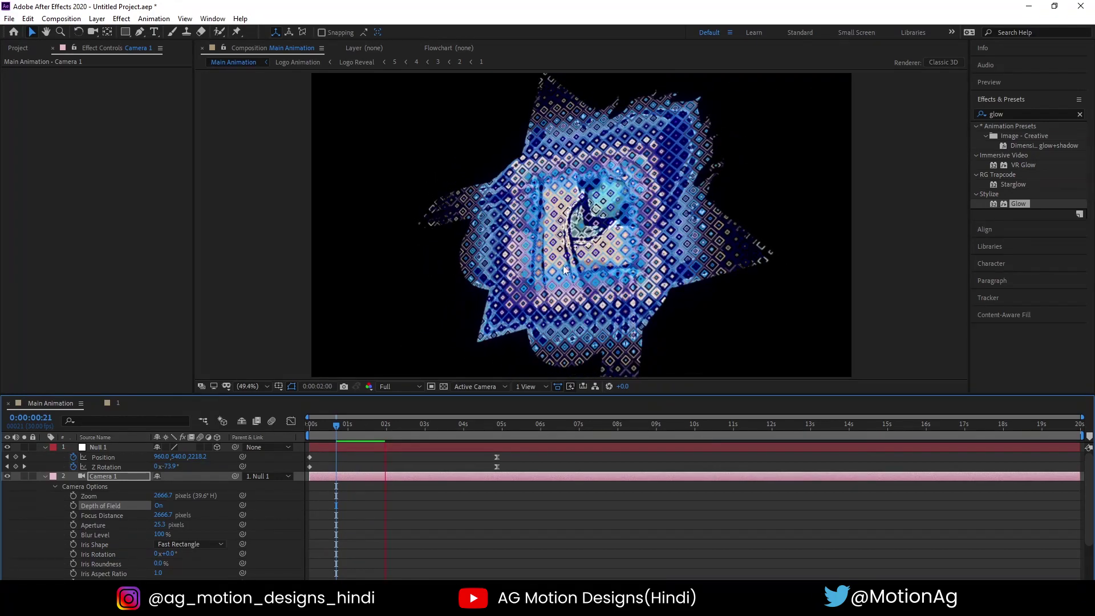
key("space")
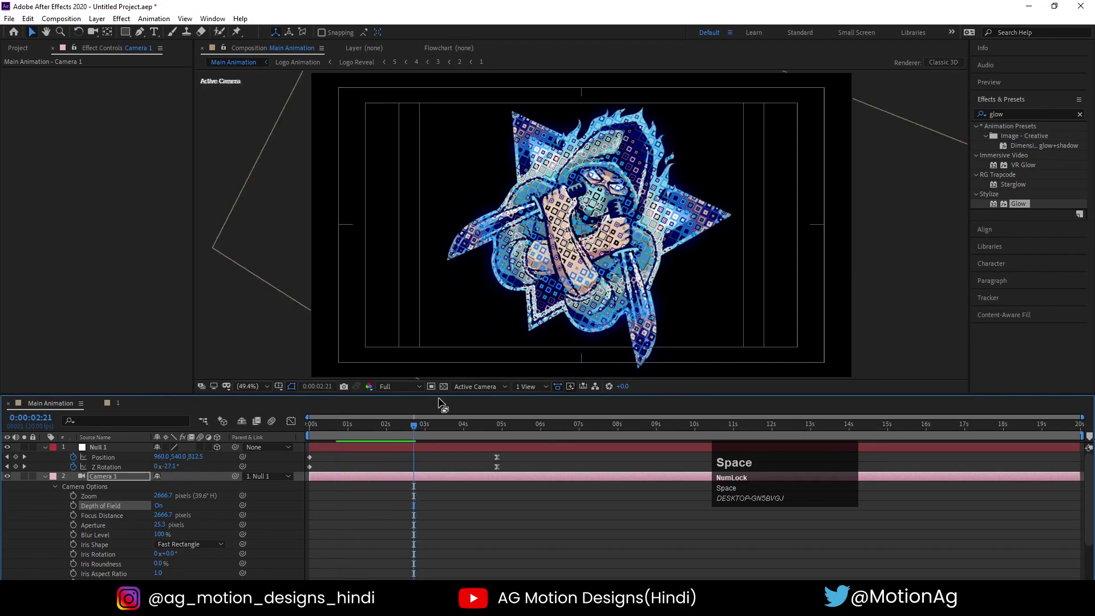
Add Focus Distance, Aperture and Blur Level keyframes to Camera 1 at 0:00:04:26
key("l")
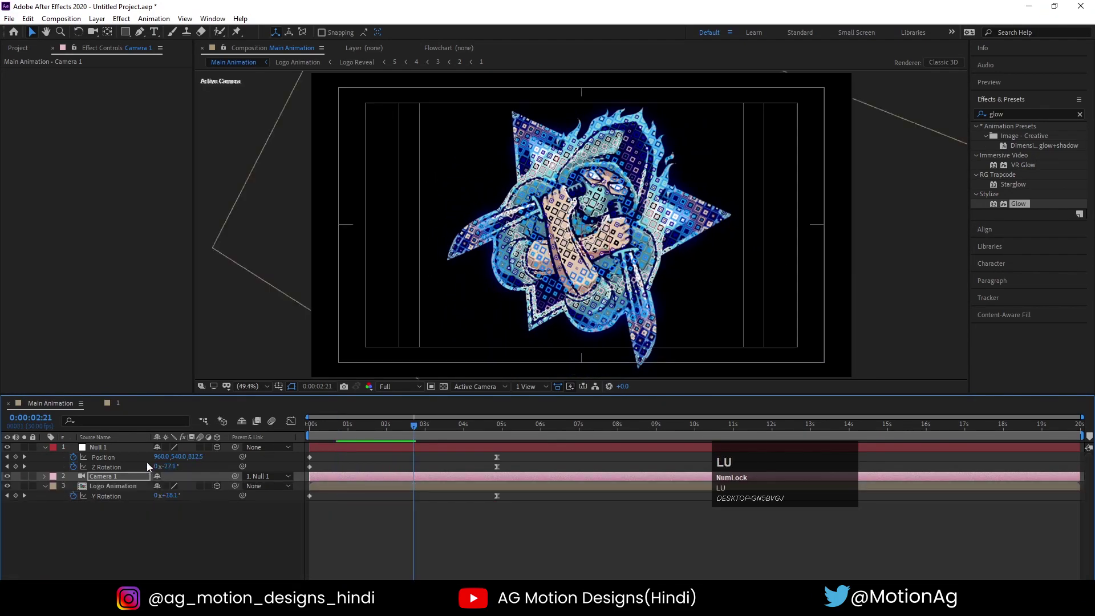
left_click(137, 476)
key("a")
key("a")
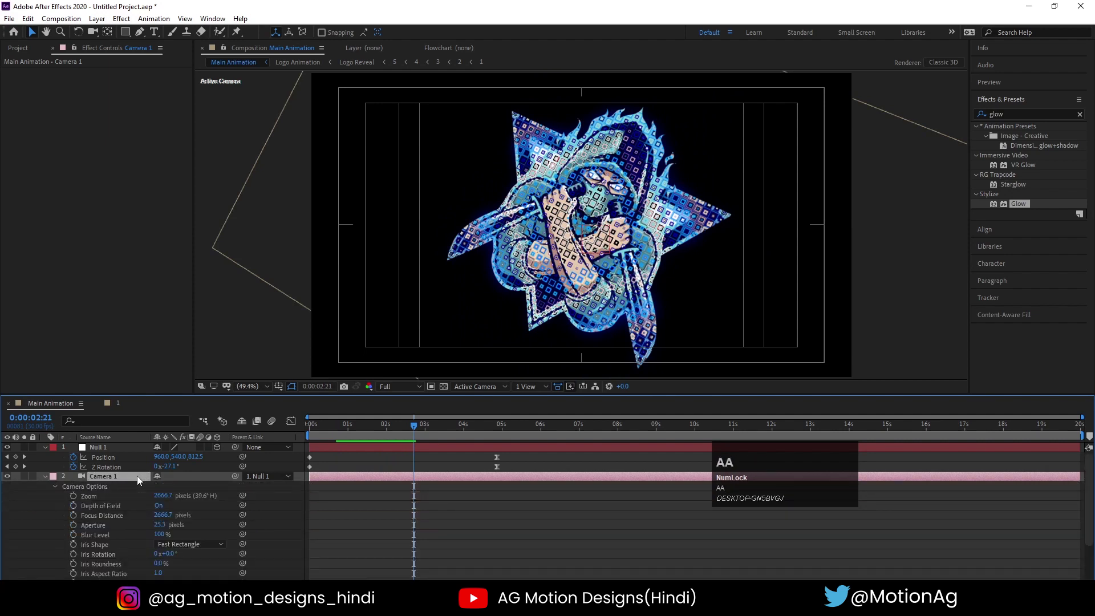
key("k")
left_click(529, 505)
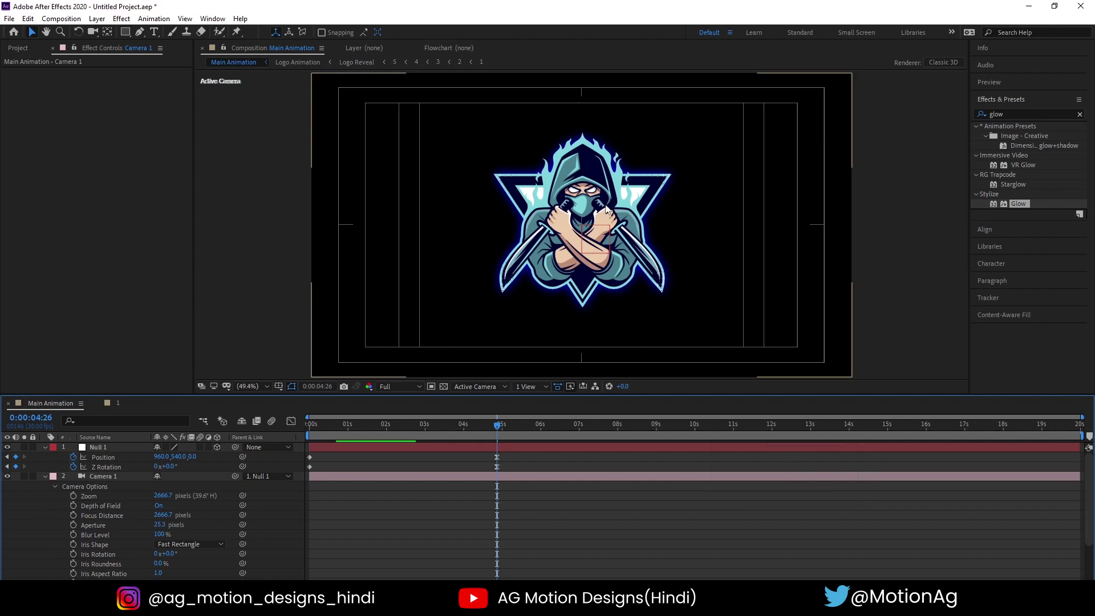
key("grave")
key("grave")
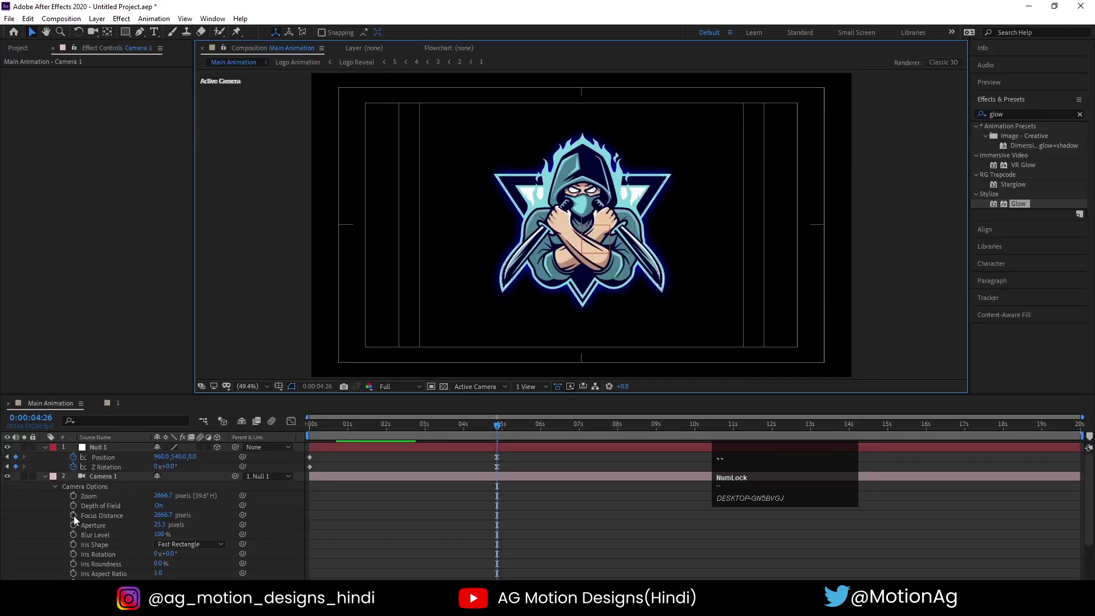
left_click(73, 515)
left_click(74, 524)
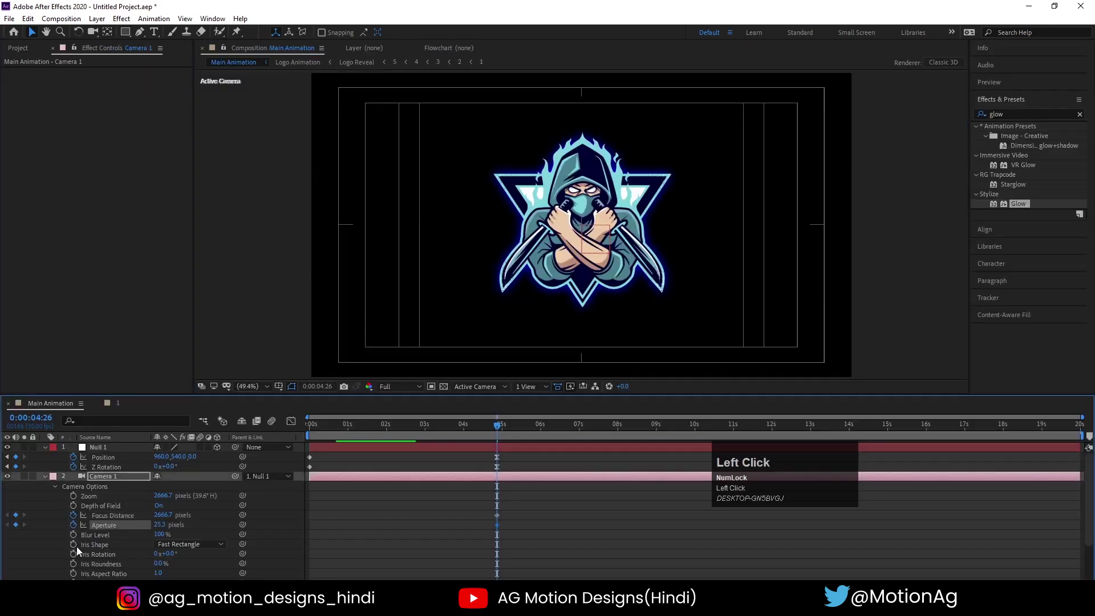
left_click(75, 535)
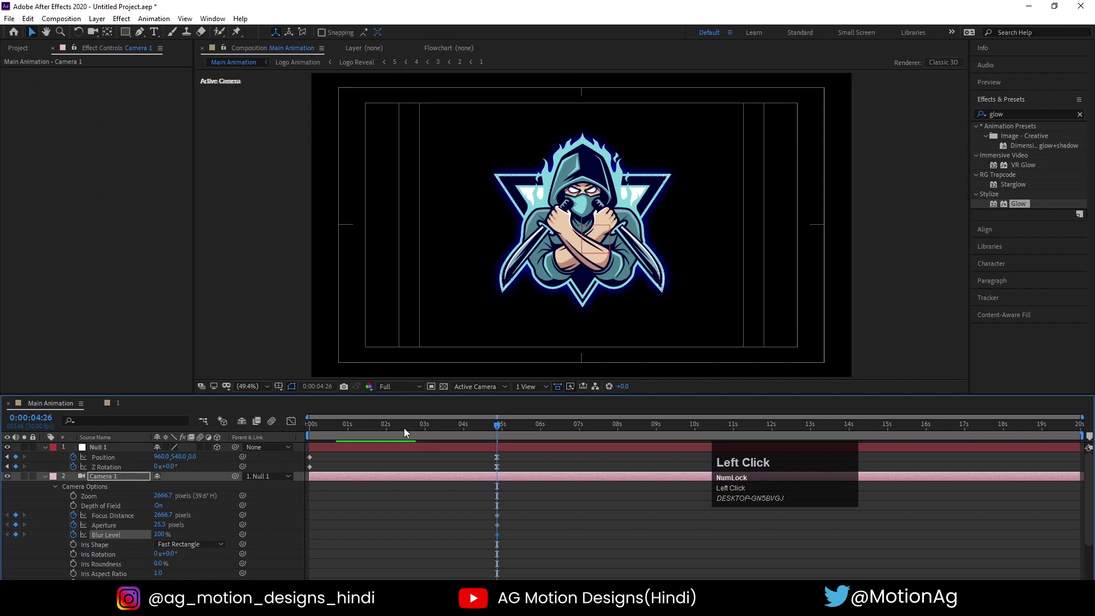
Move to 0:00:00:21 and set a Focus Distance keyframe of 400 pixels on Camera 1
left_click_drag(404, 428, 338, 430)
scroll(589, 224, "up", 1)
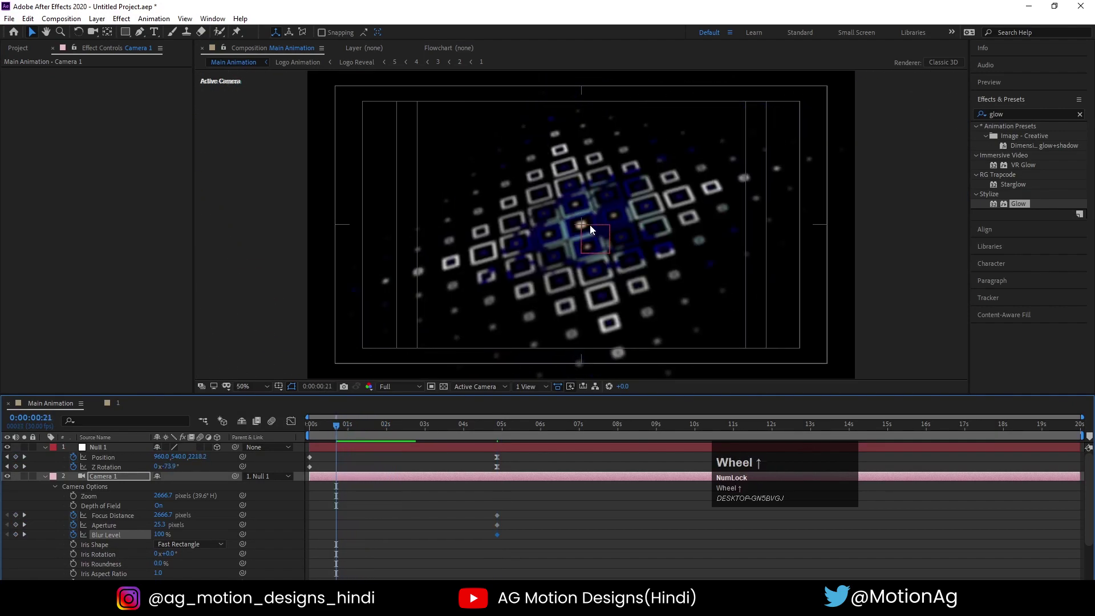
left_click_drag(155, 517, 193, 512)
left_click_drag(330, 509, 351, 512)
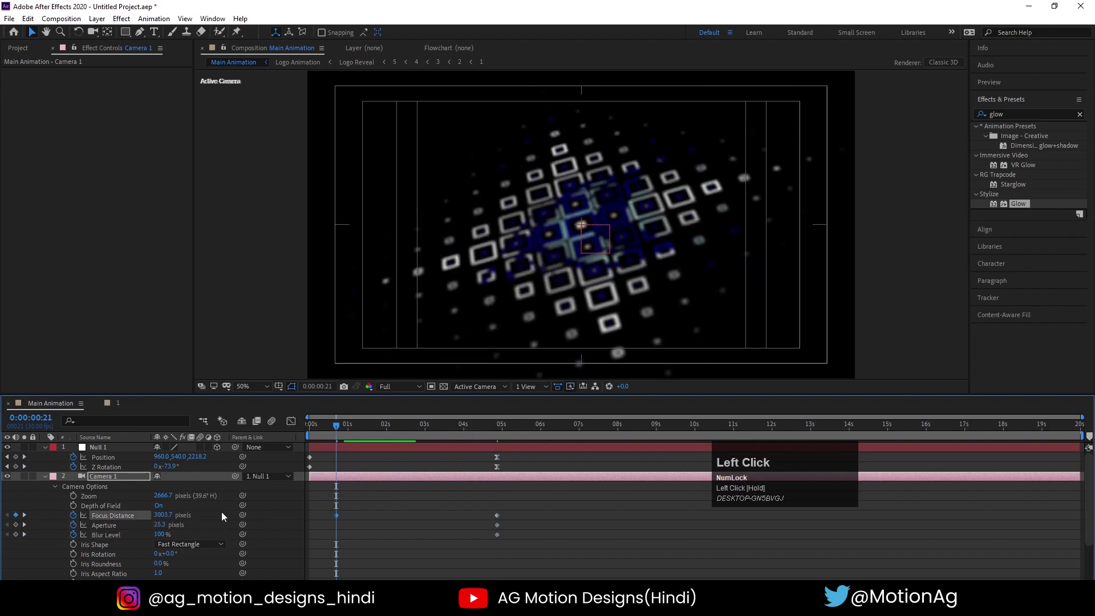
left_click(169, 514)
type("400")
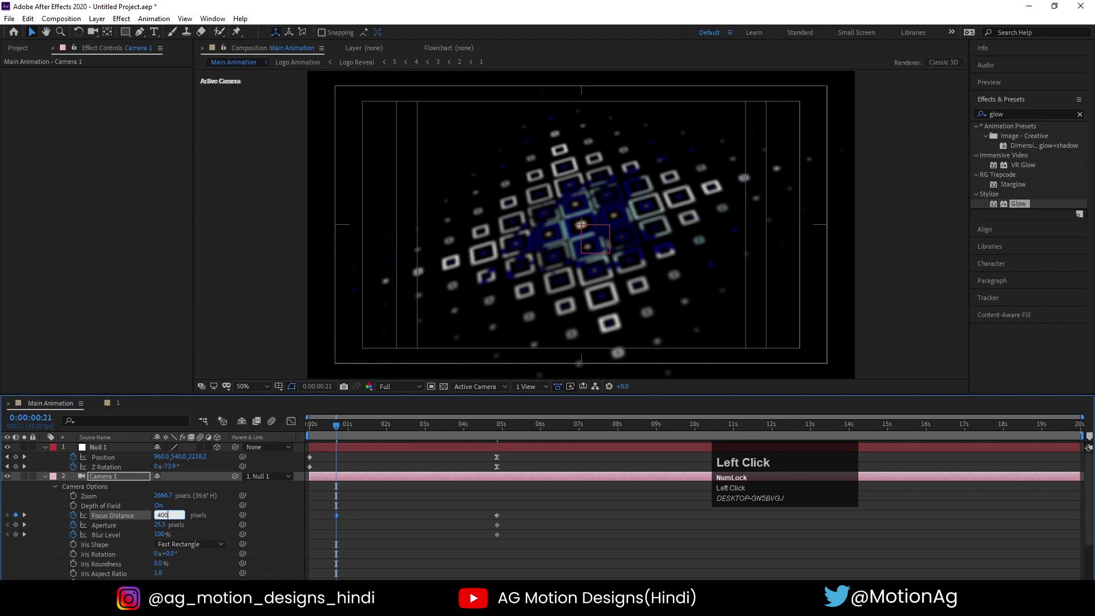
key("Return")
Try a Focus Distance of 100 pixels at 0:00:00:21, then return it to 400 pixels
left_click(166, 515)
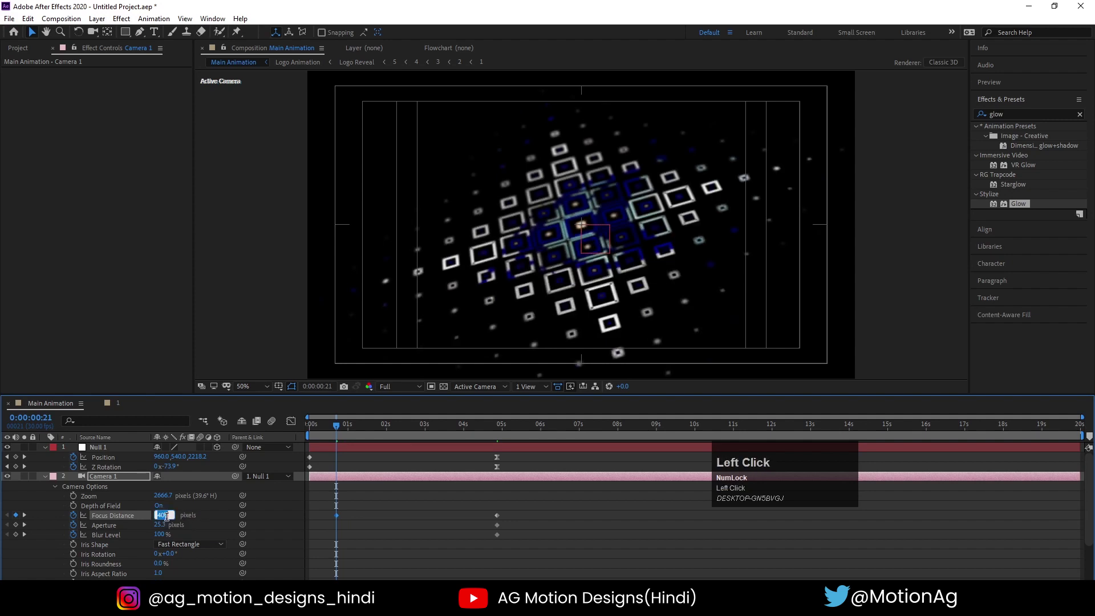
type("100")
key("Return")
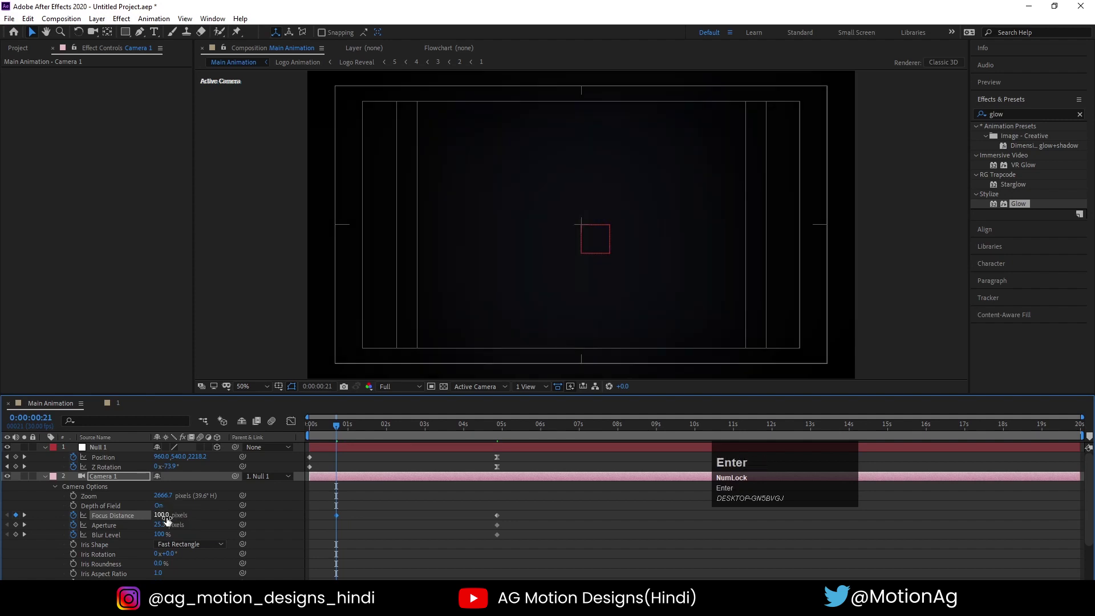
left_click(159, 516)
key("Return")
left_click(165, 515)
key("Return")
left_click(165, 515)
type("400")
key("Return")
Try Camera 1's Focus Distance at 500, 600 and 800 pixels at 0:00:00:21
left_click(165, 515)
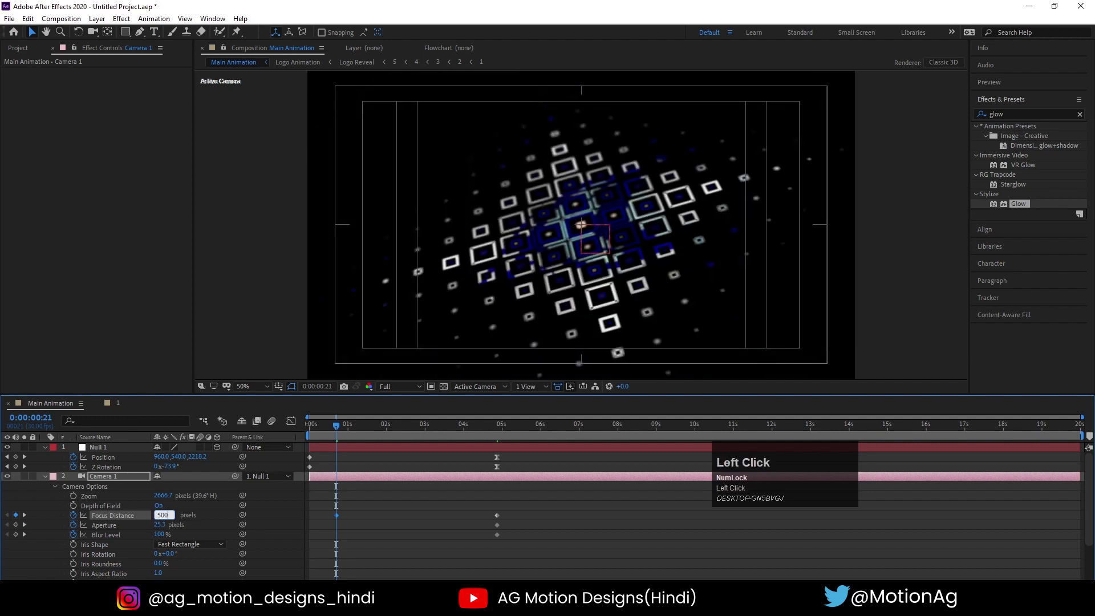
type("500")
key("Return")
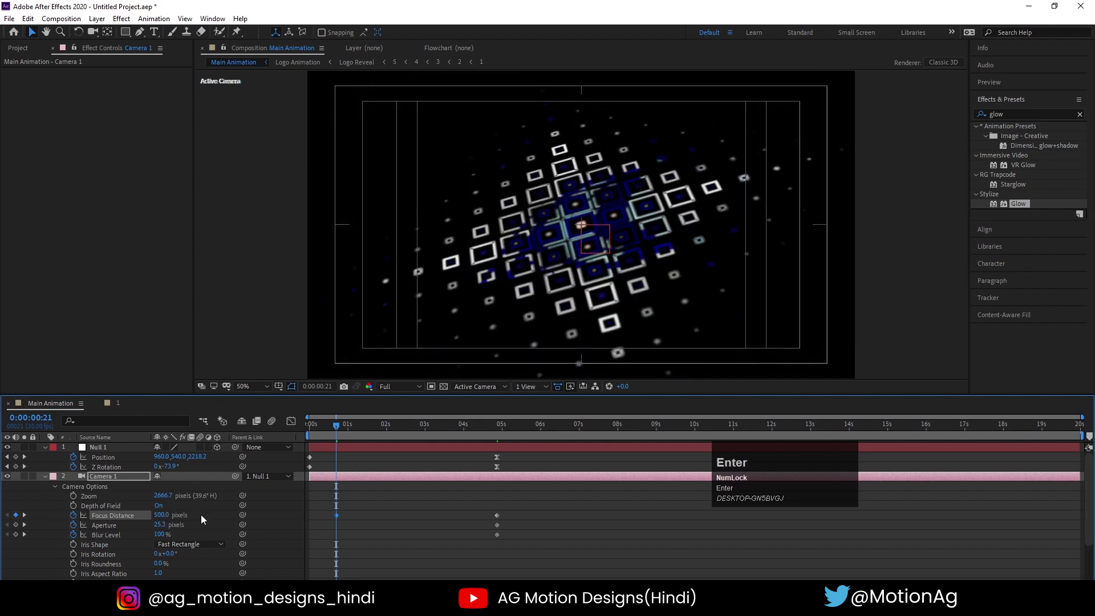
left_click(165, 516)
type("600")
key("Return")
left_click(166, 515)
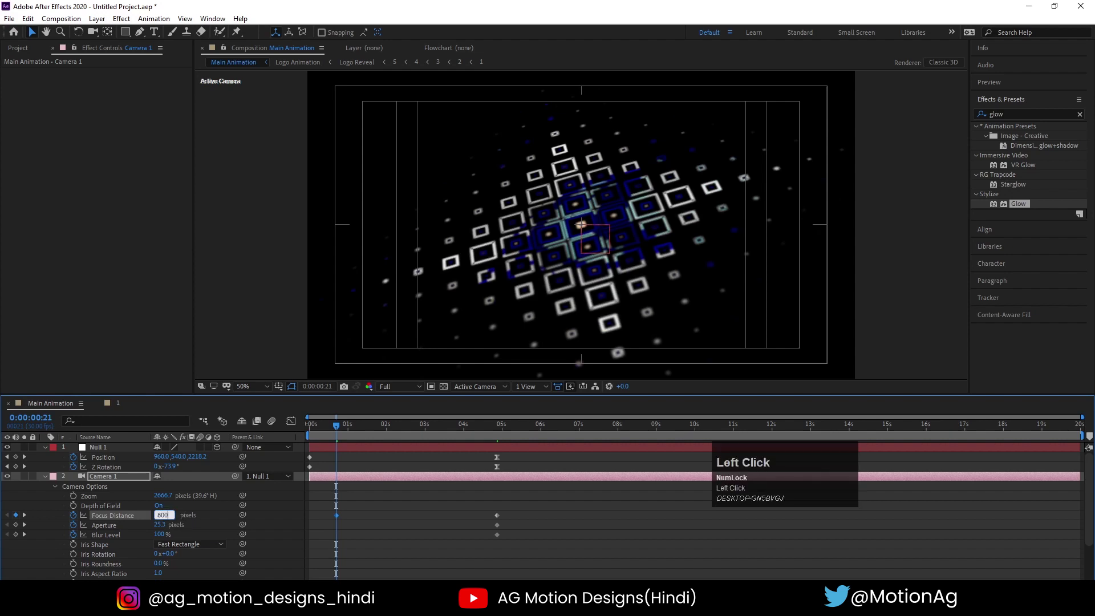
key("Return")
Compare Focus Distances of 400 and 300 pixels, then adjust the value to about 402 pixels
left_click(166, 515)
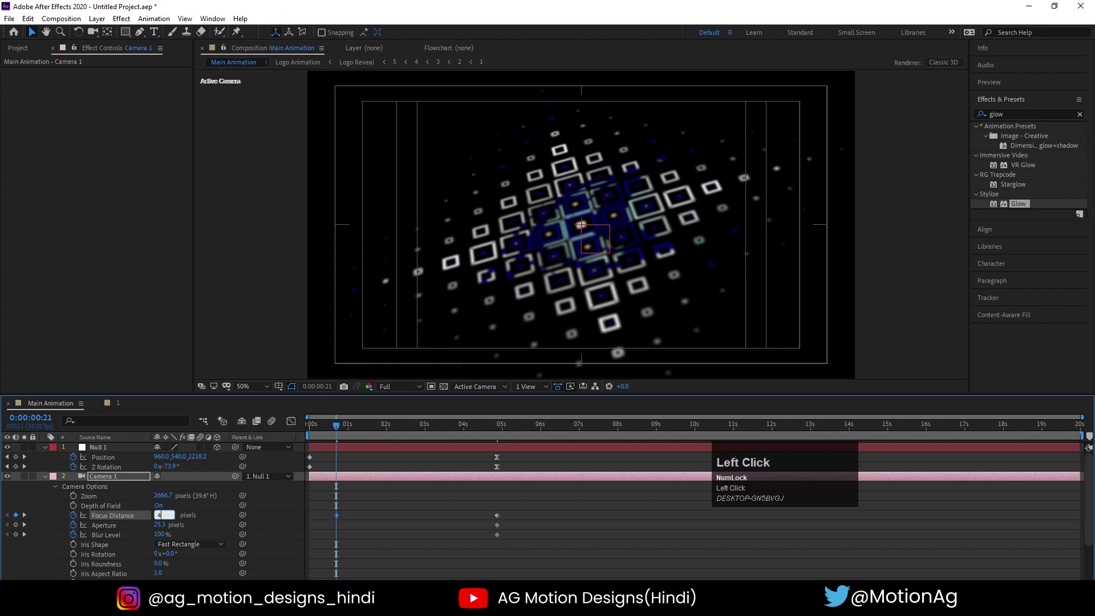
key("Return")
left_click(166, 515)
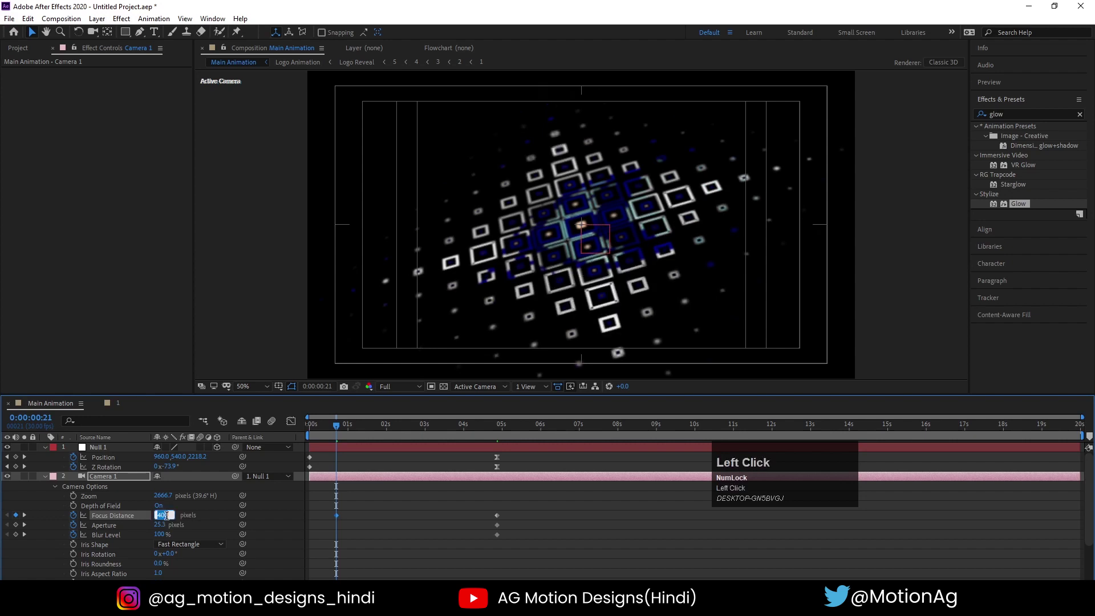
key("Return")
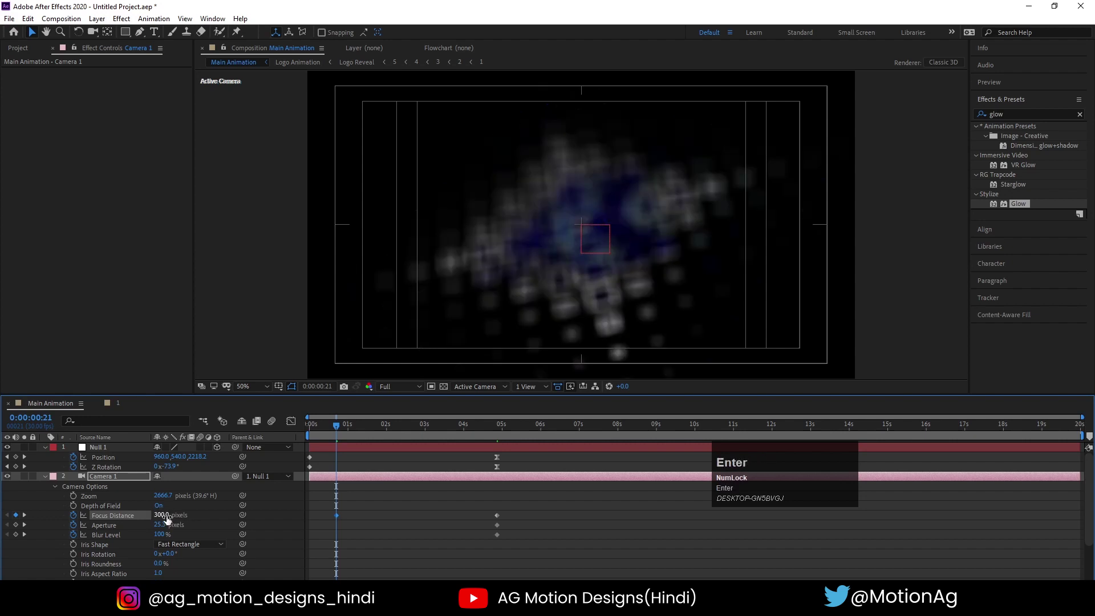
left_click_drag(166, 516, 195, 514)
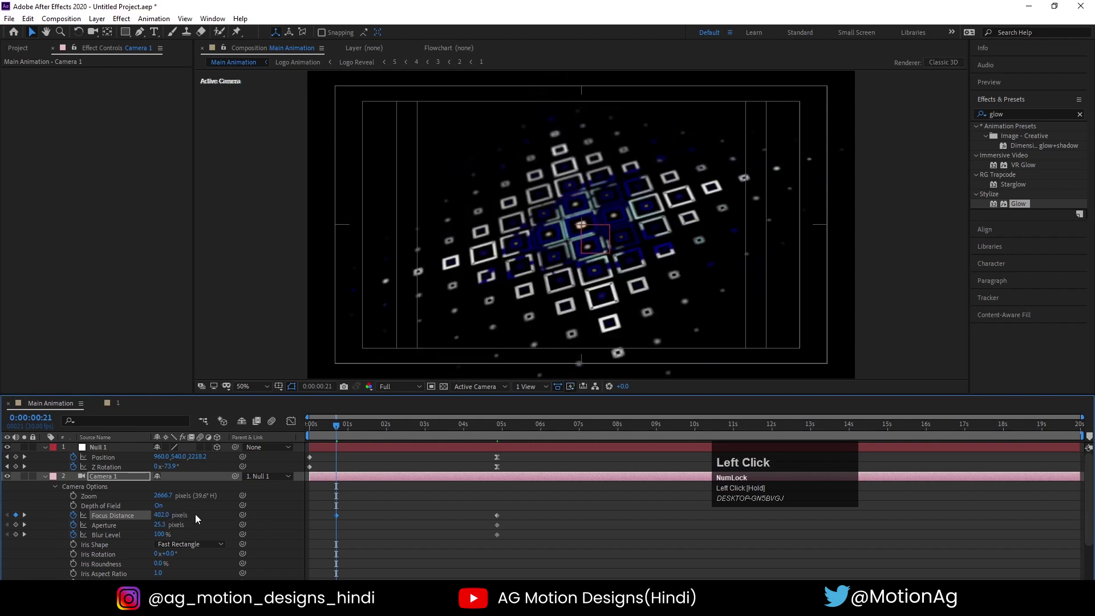
Try Focus Distances of 450 and 500 pixels, settle on 480 pixels at 0:00:00:21, and preview the animation
left_click(162, 514)
type("490")
key("Return")
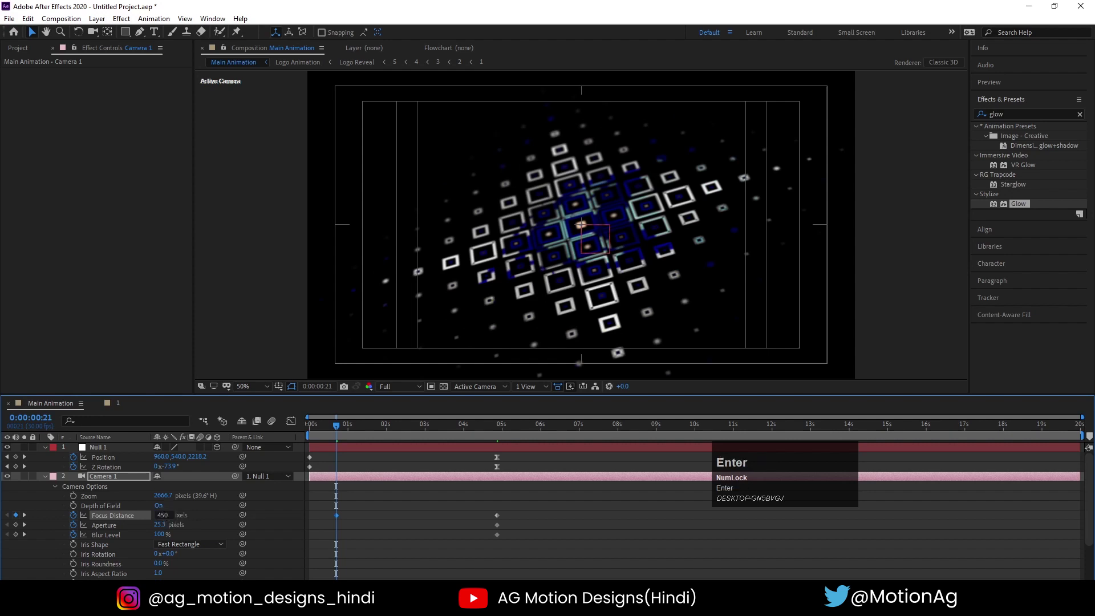
left_click(162, 515)
type("50")
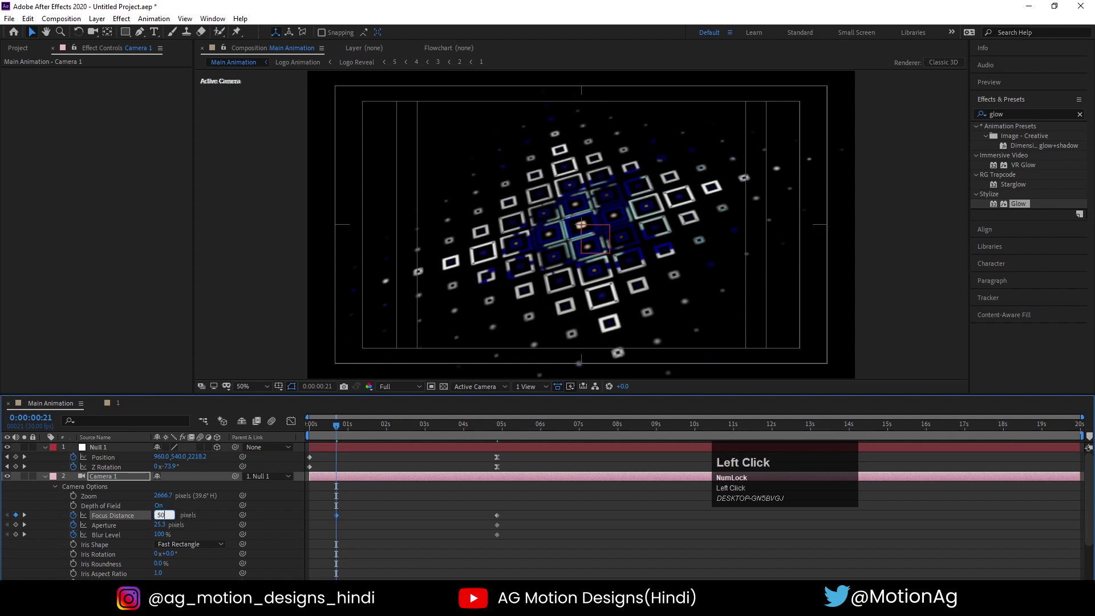
type("0")
key("Return")
left_click(171, 516)
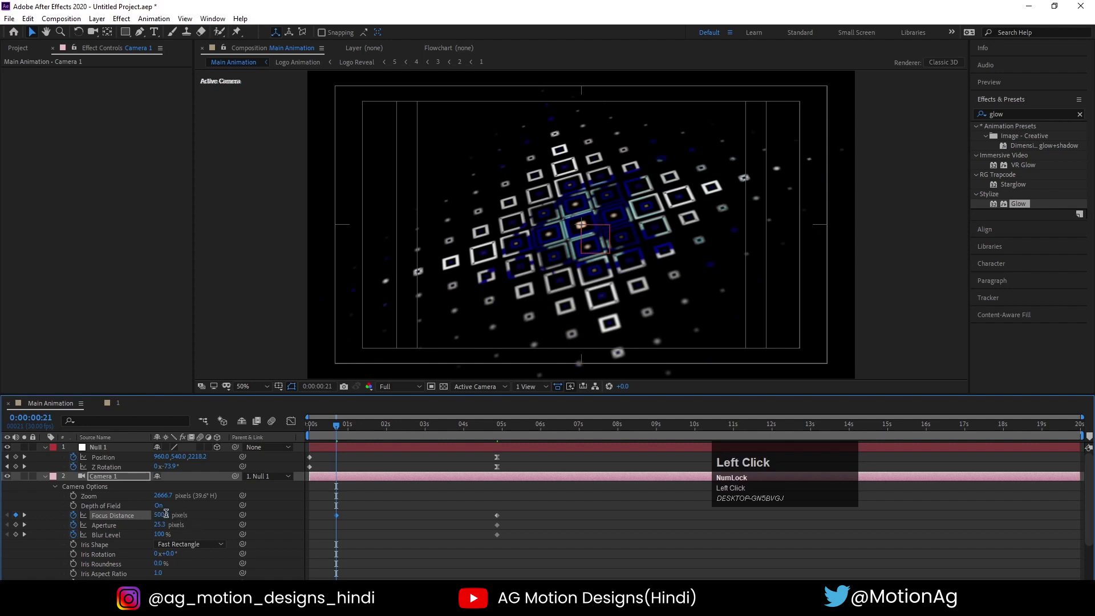
type("480")
key("Return")
key("space")
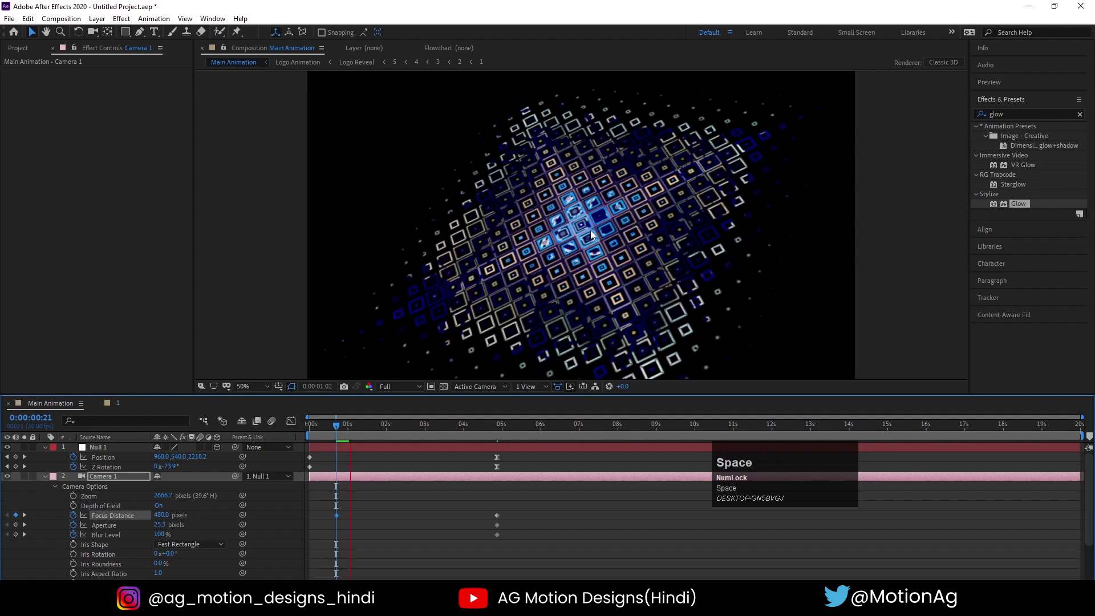
key("space")
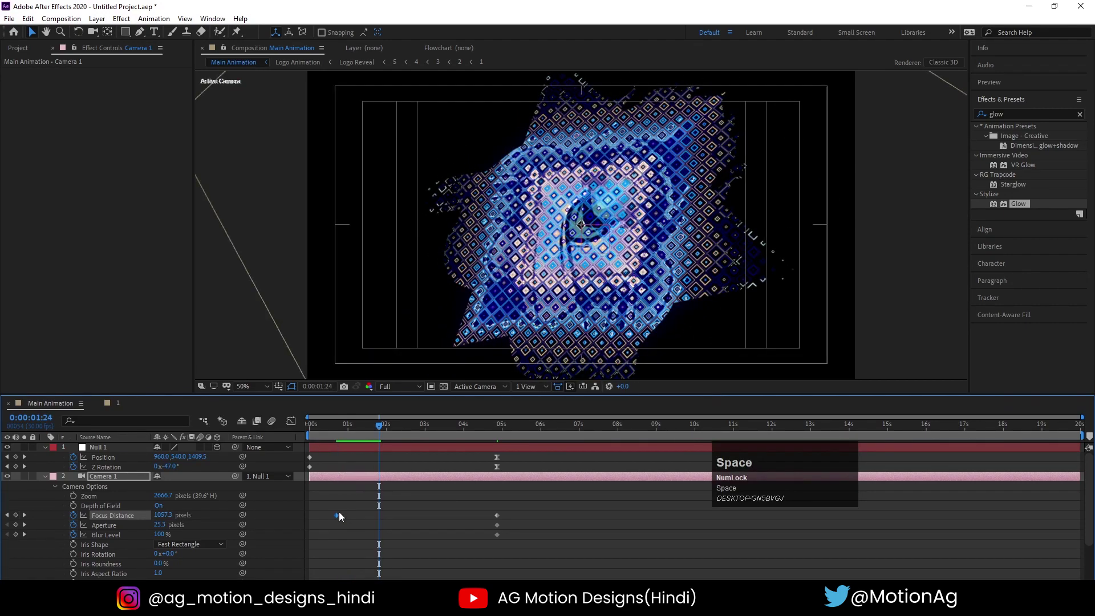
Try moving the first Focus Distance keyframe to 0:00:02:25, undo the move, and replay the animation from 0:00:00:21
left_click_drag(337, 514, 419, 515)
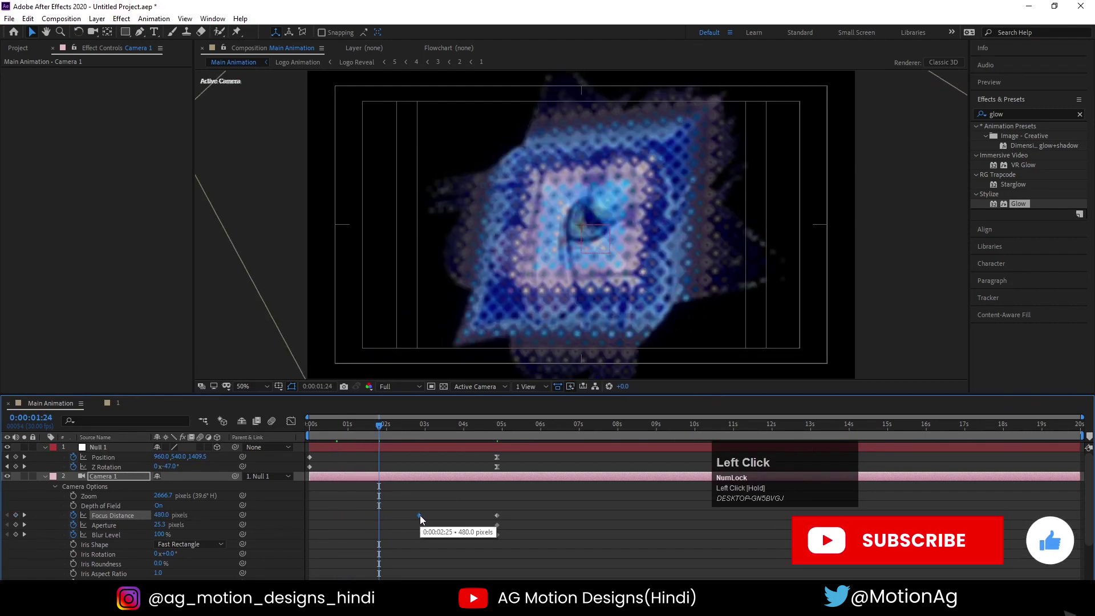
key("ctrl+z")
key("space")
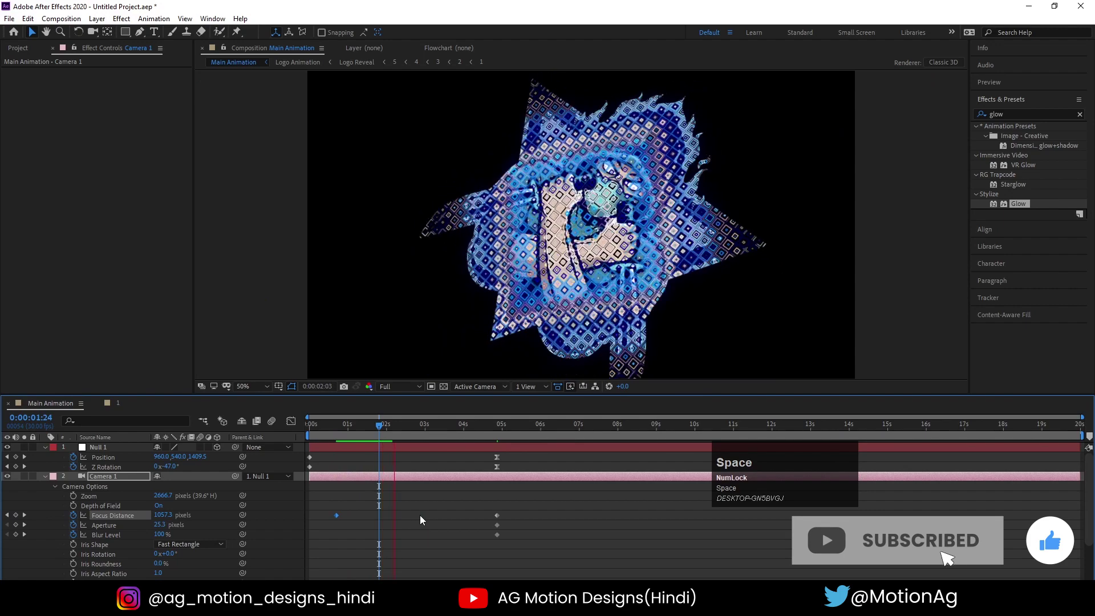
key("j")
key("space")
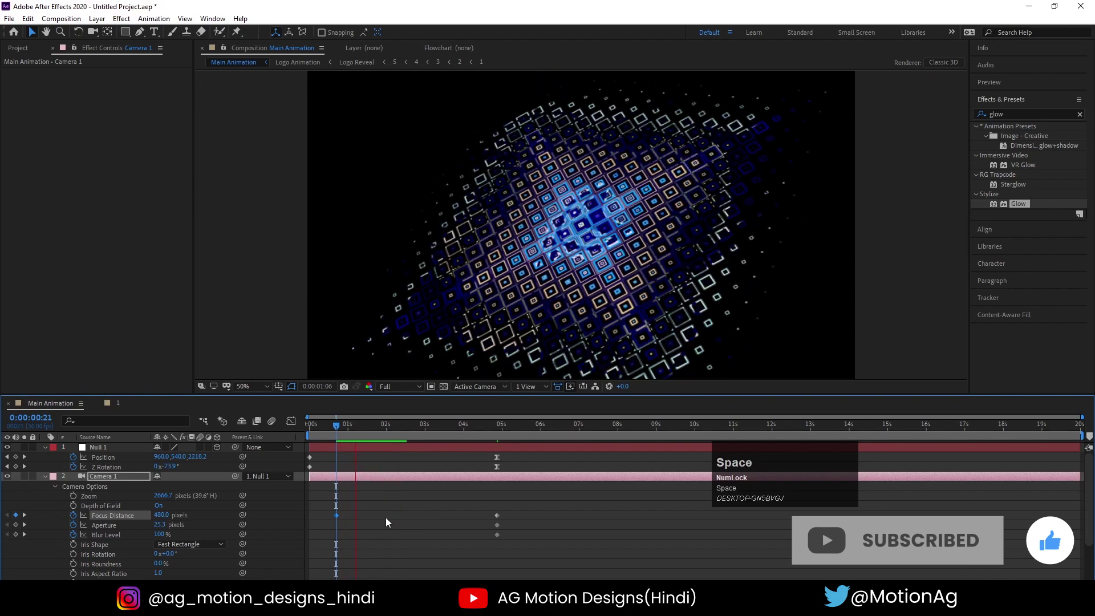
left_click(342, 451)
key("j")
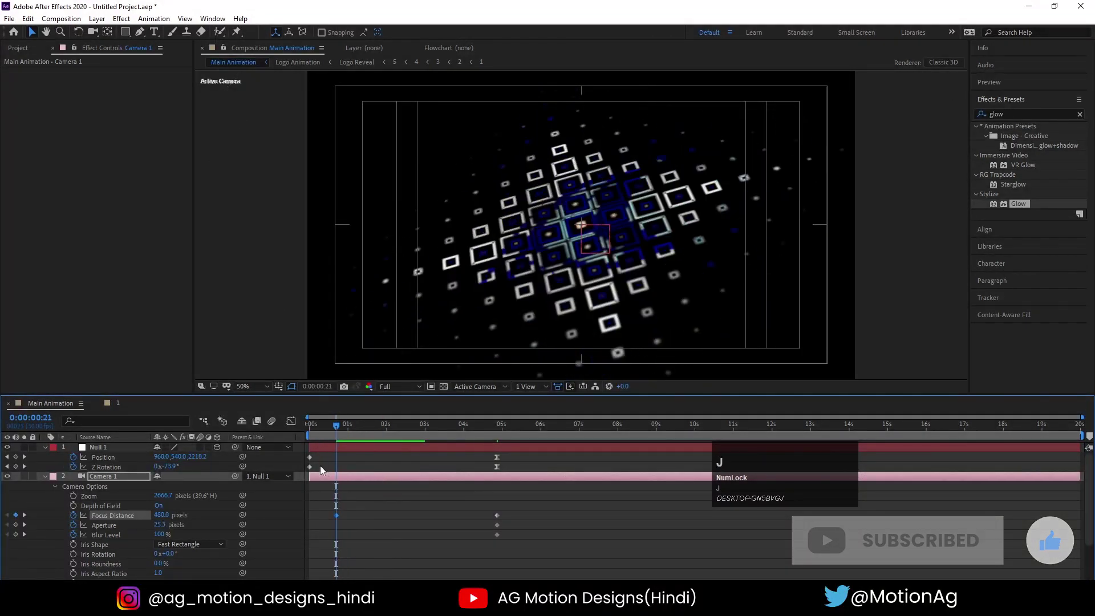
Set Camera 1's Aperture to 200 pixels at 0:00:00:21
left_click(162, 525)
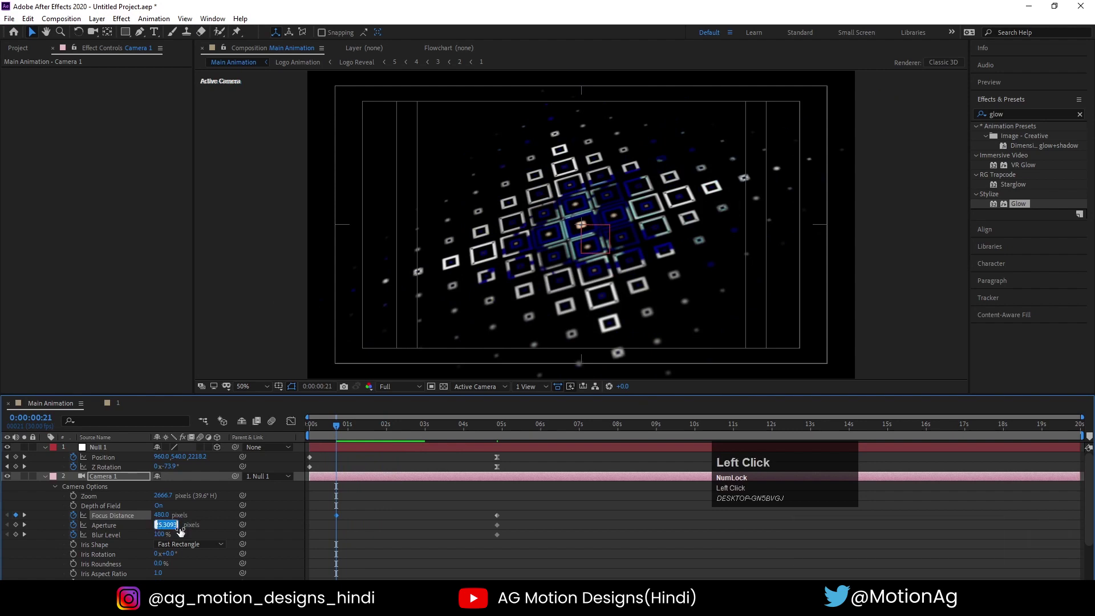
type("200")
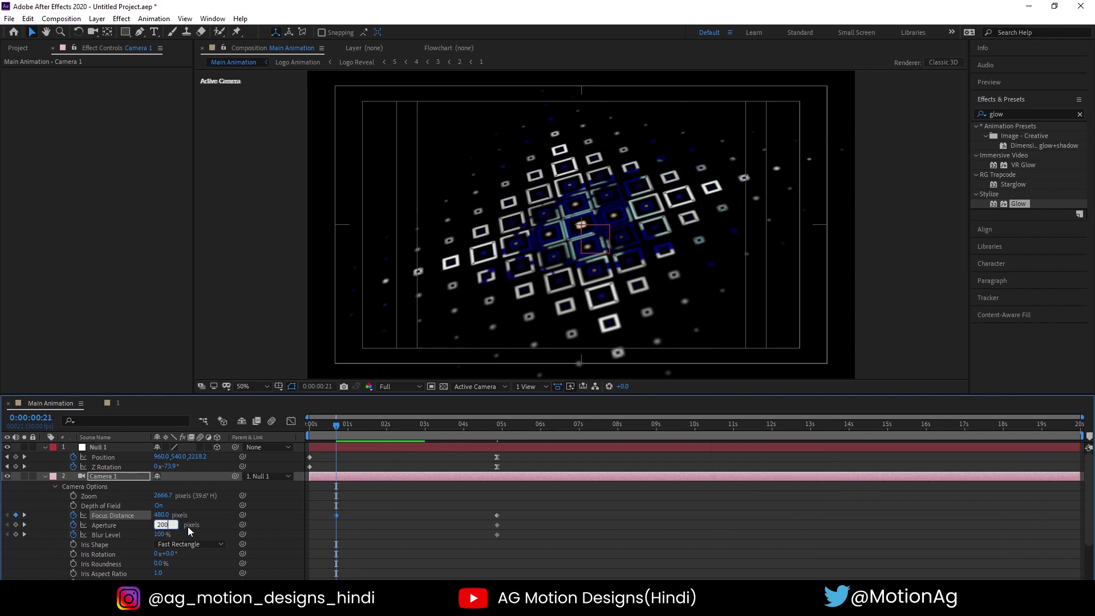
key("Return")
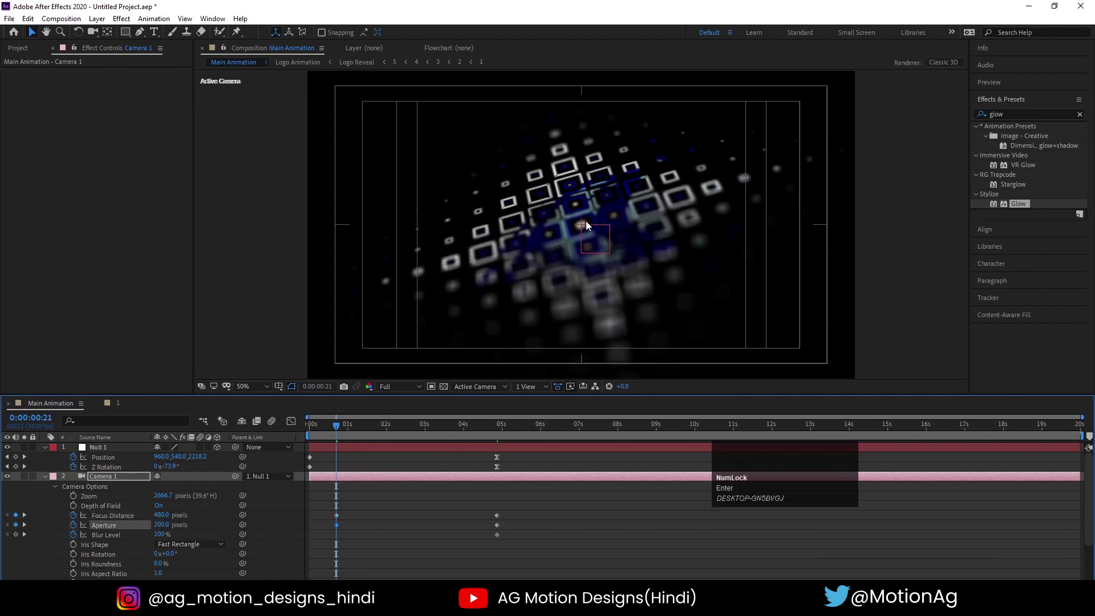
Try Focus Distances of 400 and 450 pixels, then set the 0:00:00:21 keyframe to 440 pixels
left_click(166, 514)
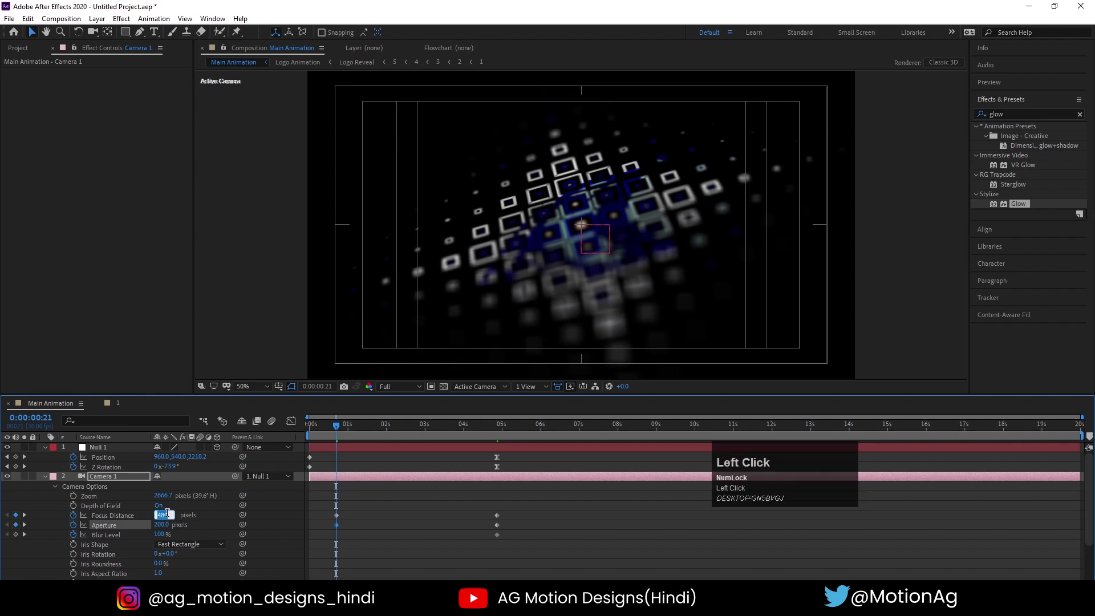
type("4000")
key("Return")
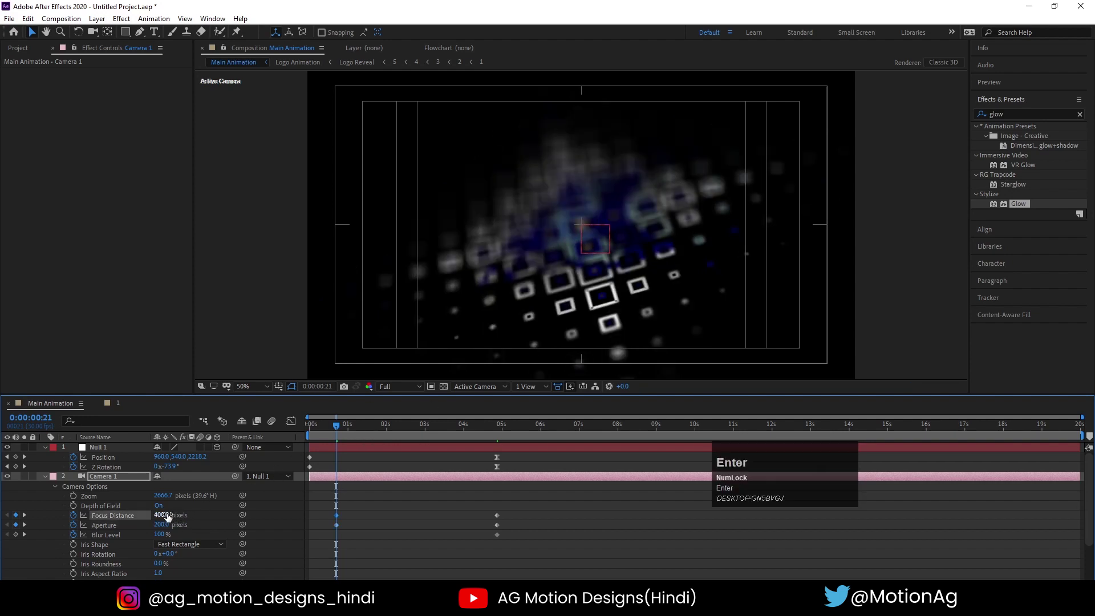
left_click(166, 515)
type("4500")
key("Return")
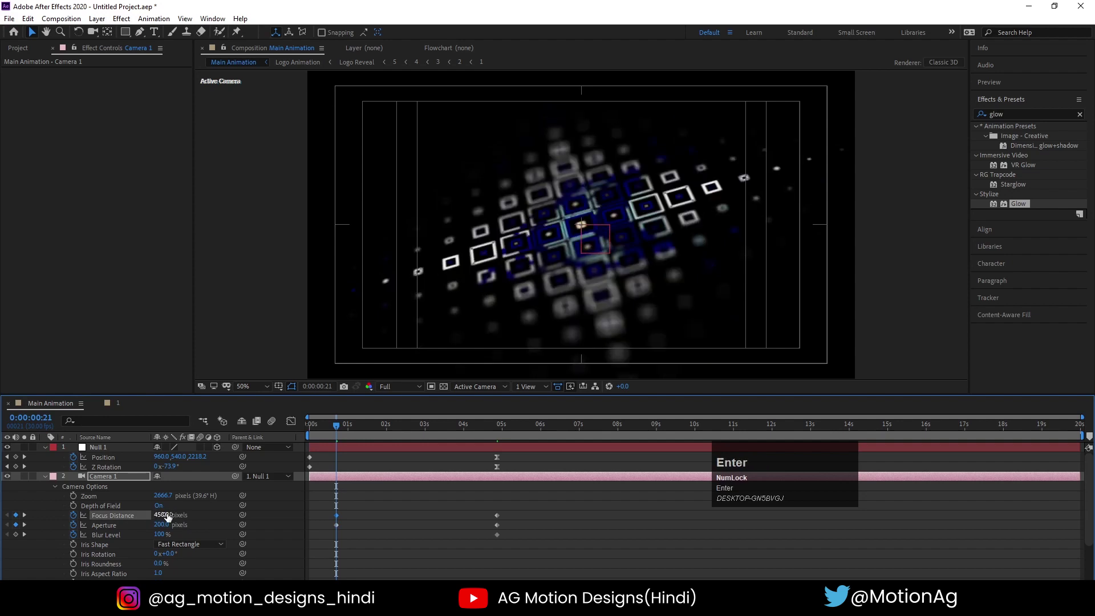
left_click(165, 515)
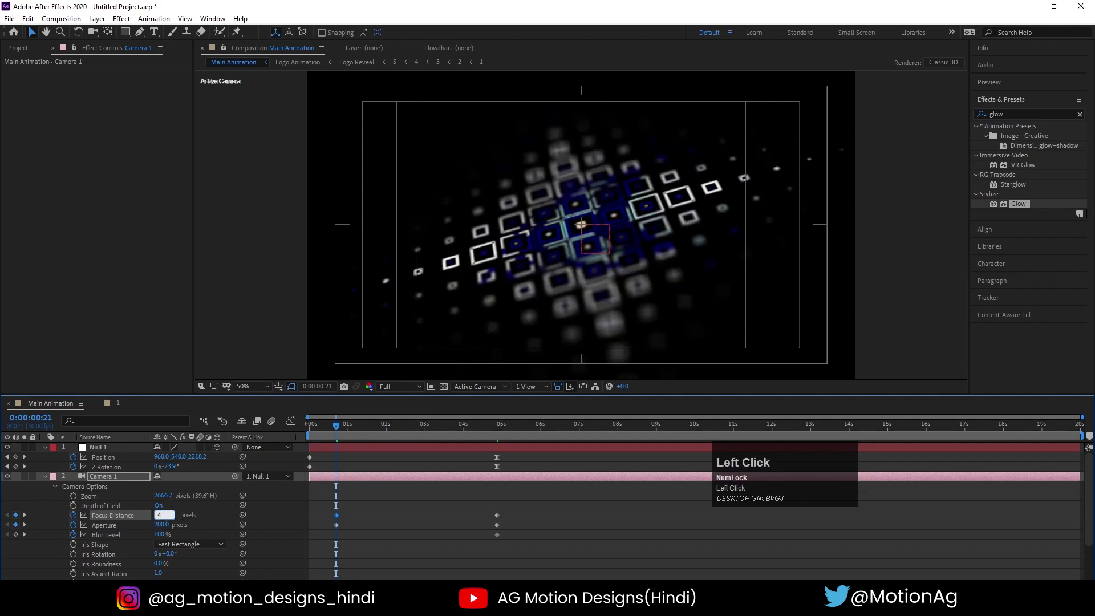
type("440")
key("Num_Lock")
type("0")
key("Return")
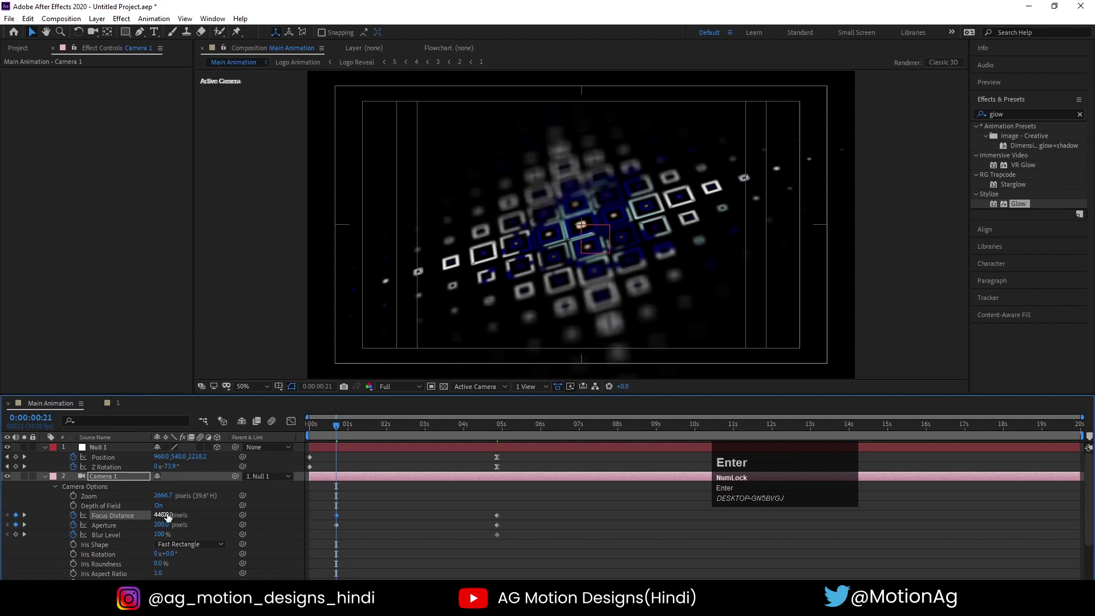
Preview the blurred reveal from 0:00:00:21, then replay it from the start of the composition
key("space")
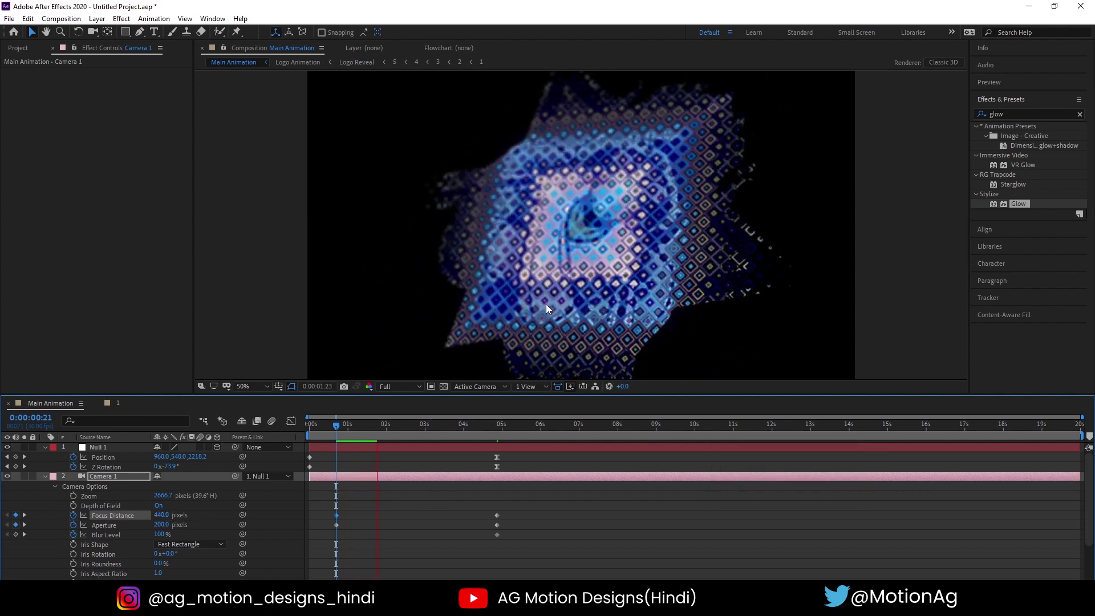
key("space")
key("j")
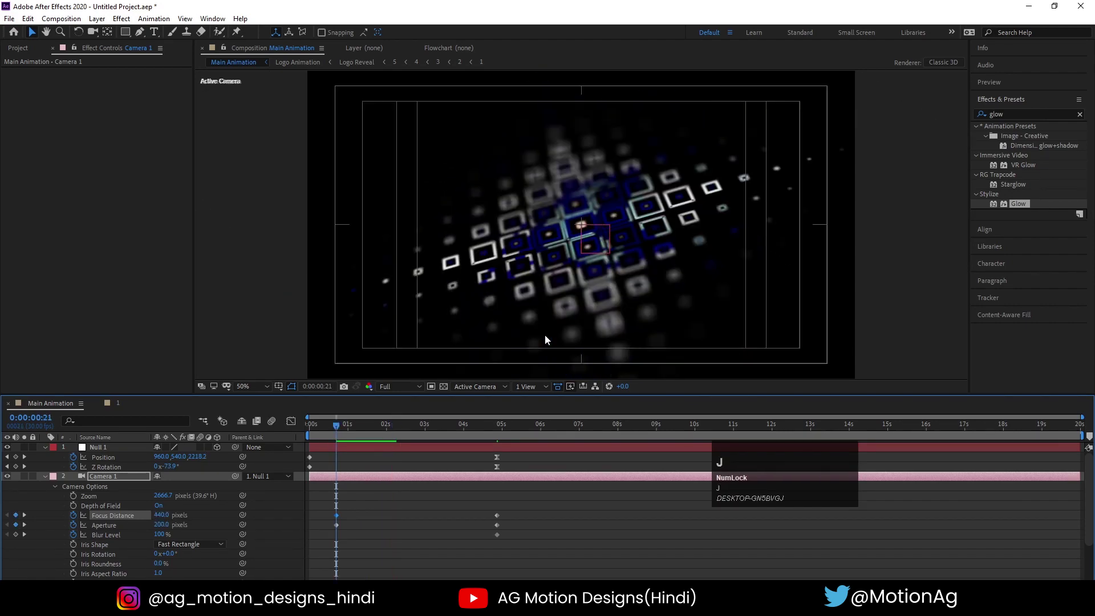
left_click(310, 424)
key("space")
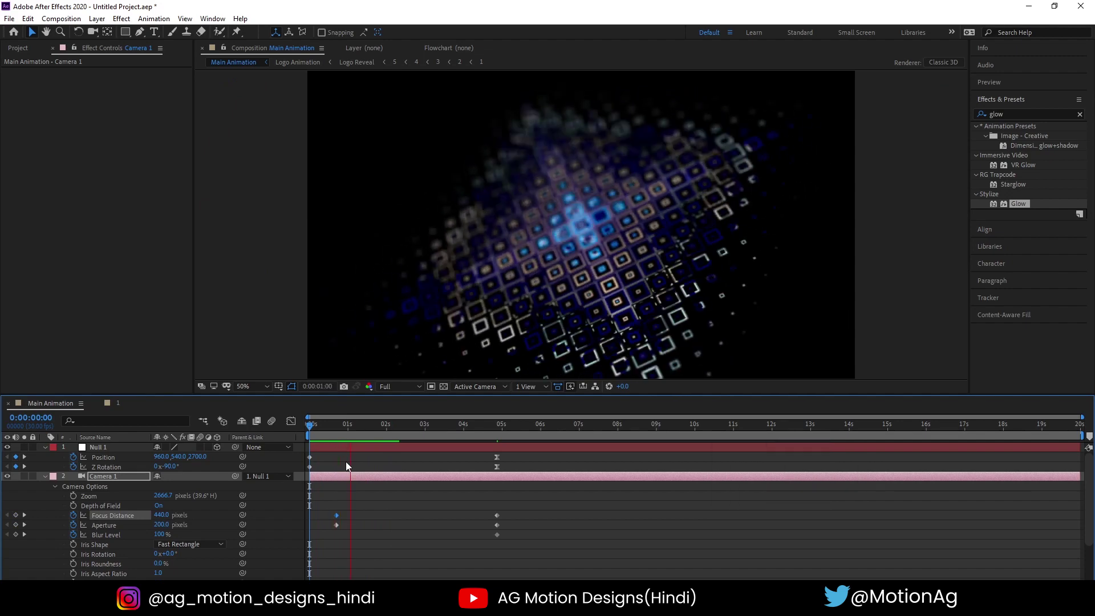
key("space")
Set Camera 1's Aperture to 50 pixels at 0:00:00:21, preview the result, and return to the composition start
key("j")
left_click(355, 502)
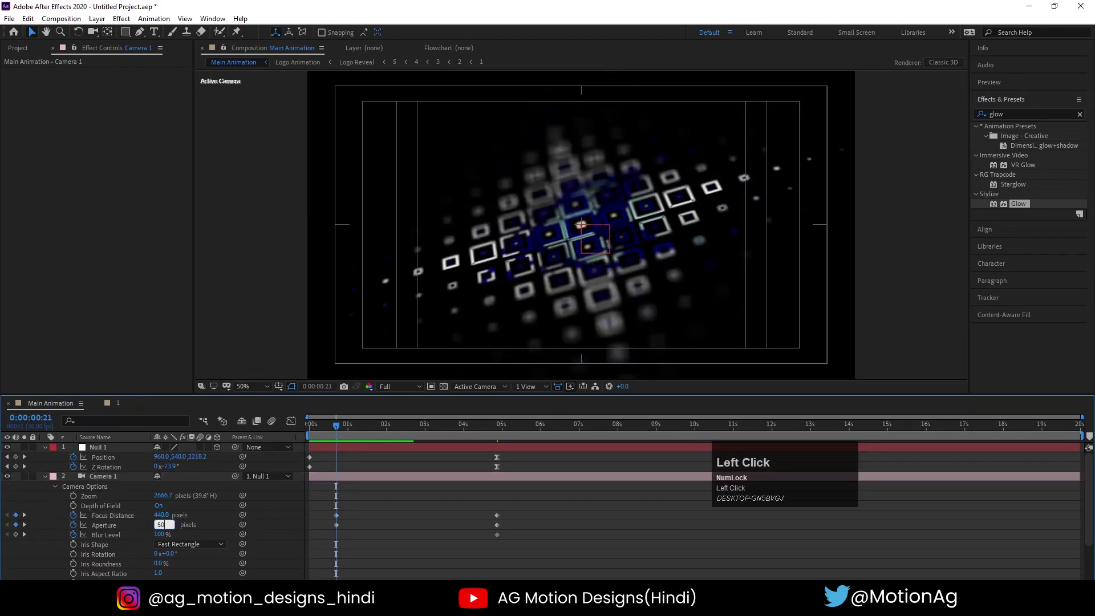
key("Return")
key("space")
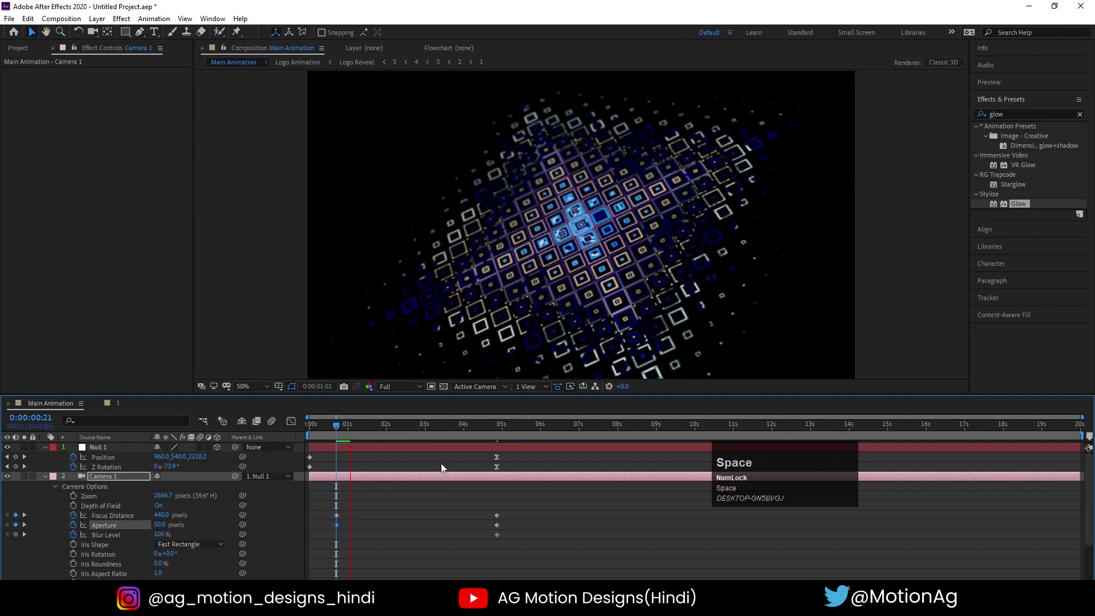
left_click(309, 427)
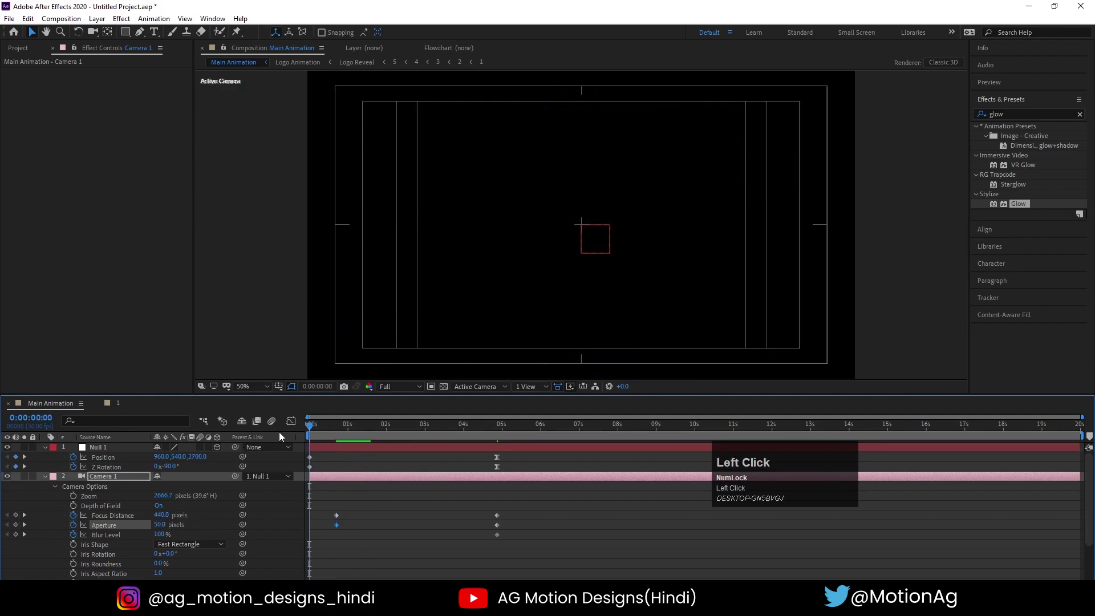
Preview the reveal with the reduced aperture and replay it from the composition start
key("space")
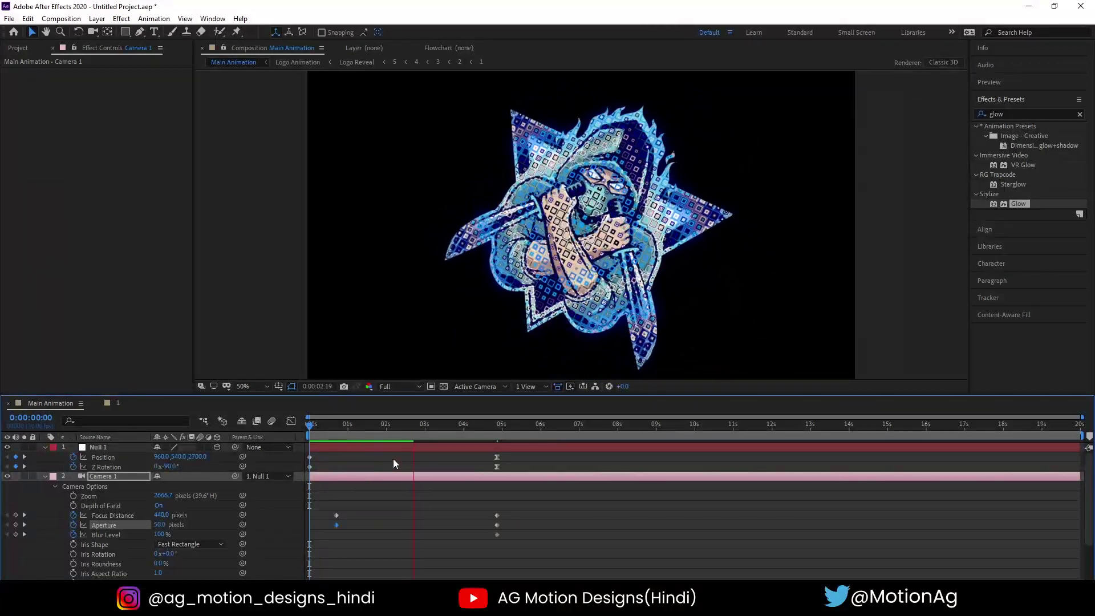
key("space")
left_click(311, 427)
key("space")
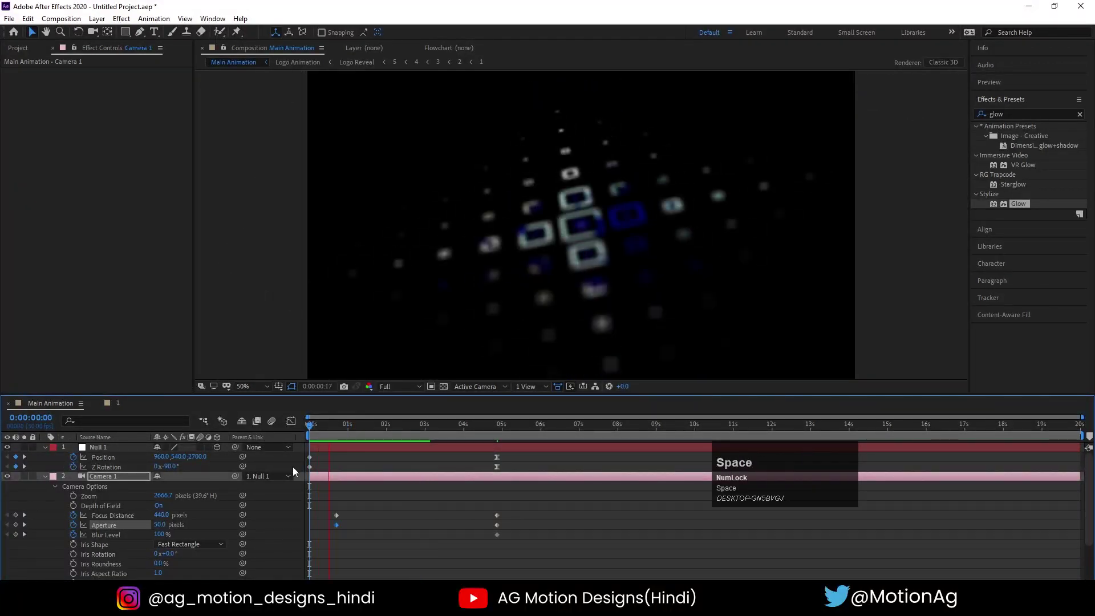
Try delaying Null 1's starting Position and Z Rotation keyframes to about 1 second, then undo the move
left_click(347, 433)
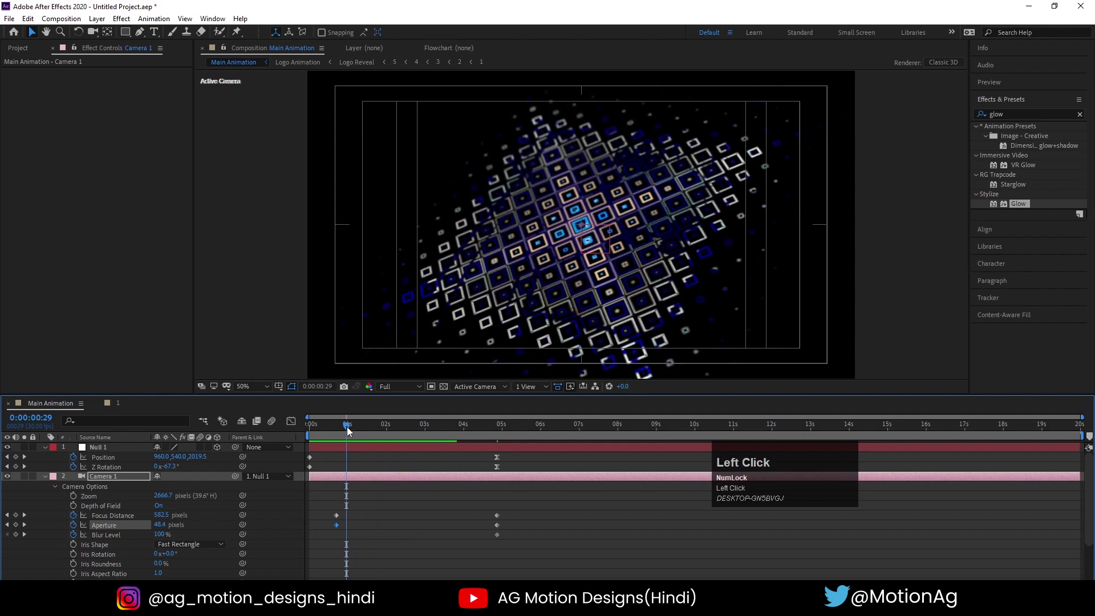
key("u")
key("u")
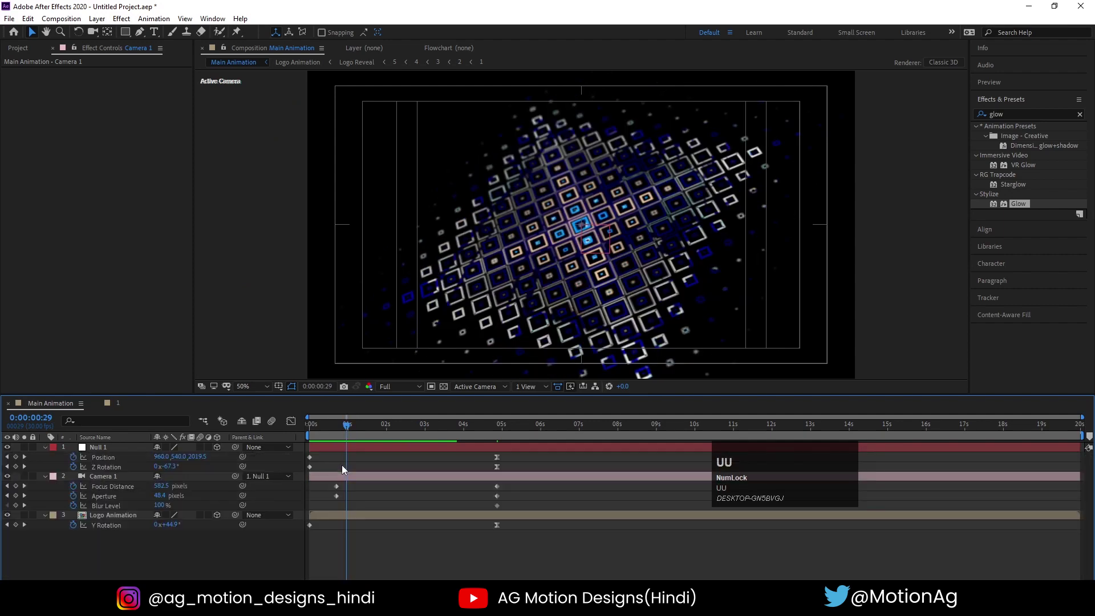
left_click(342, 450)
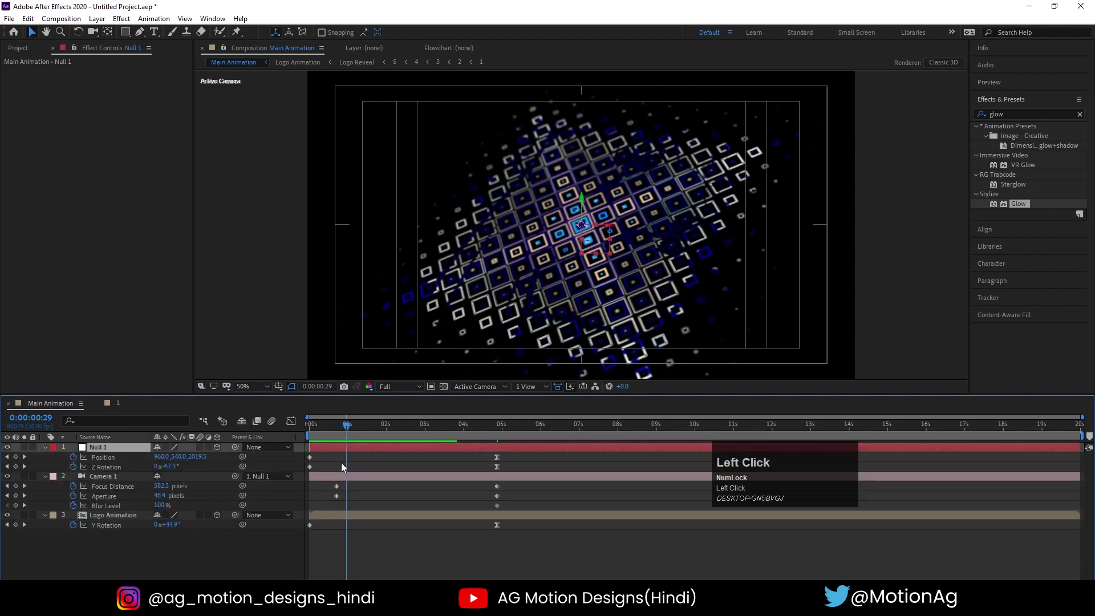
key("space")
left_click_drag(340, 455, 304, 470)
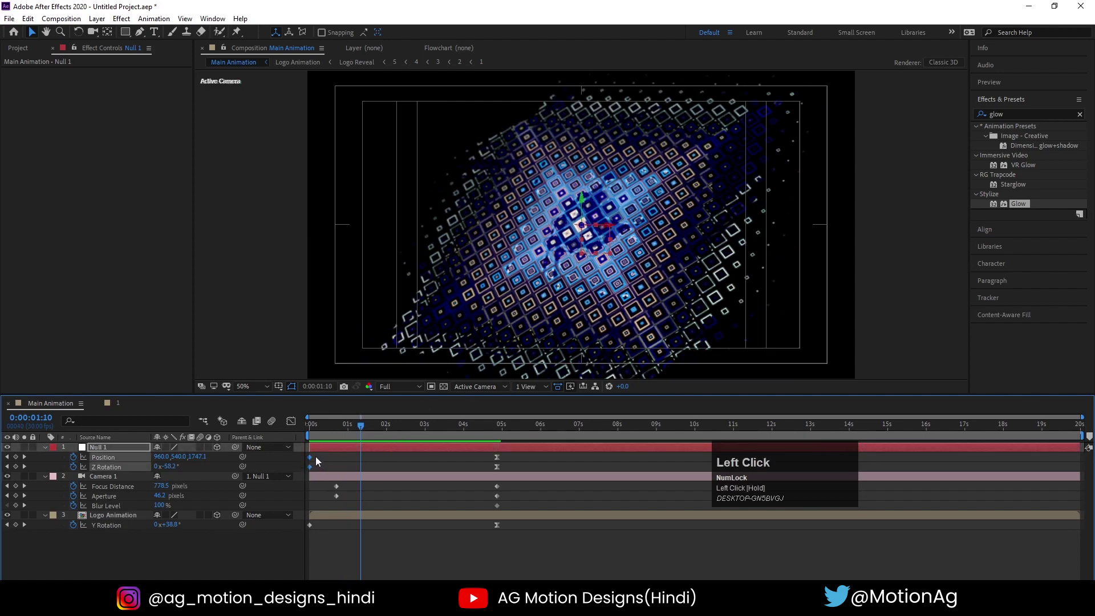
left_click_drag(310, 457, 350, 476)
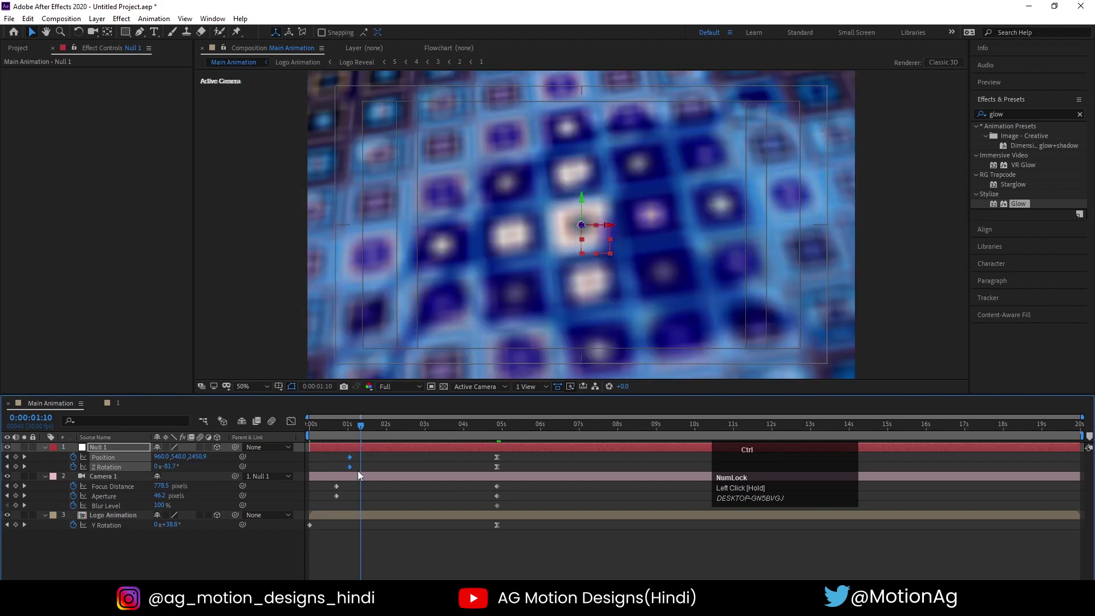
key("ctrl+z")
Play the Main Animation camera move twice from the composition start to check its timing
left_click_drag(348, 436, 280, 441)
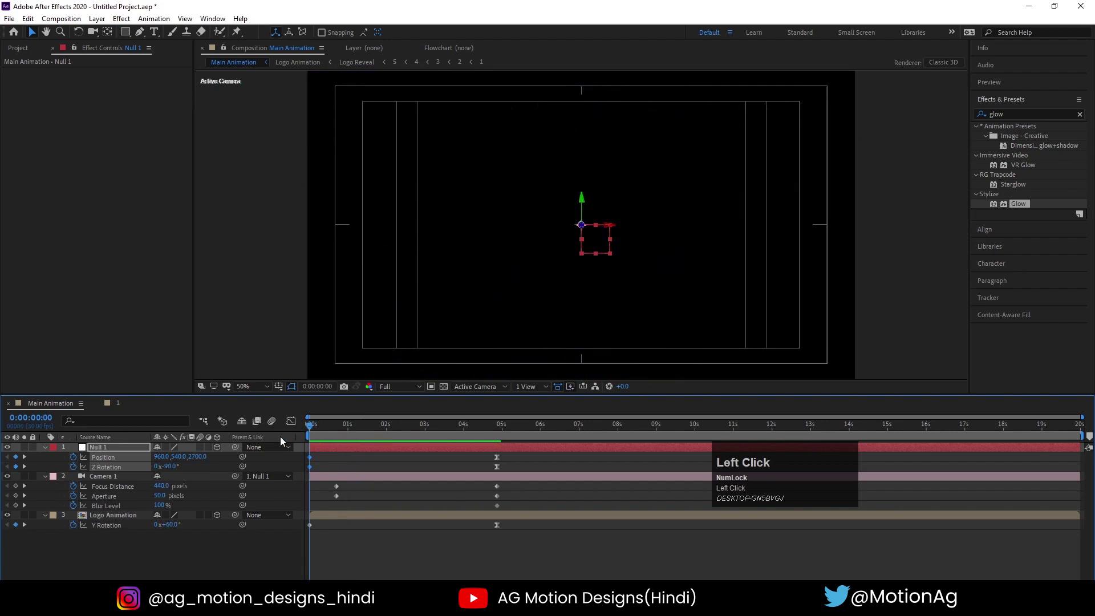
key("space")
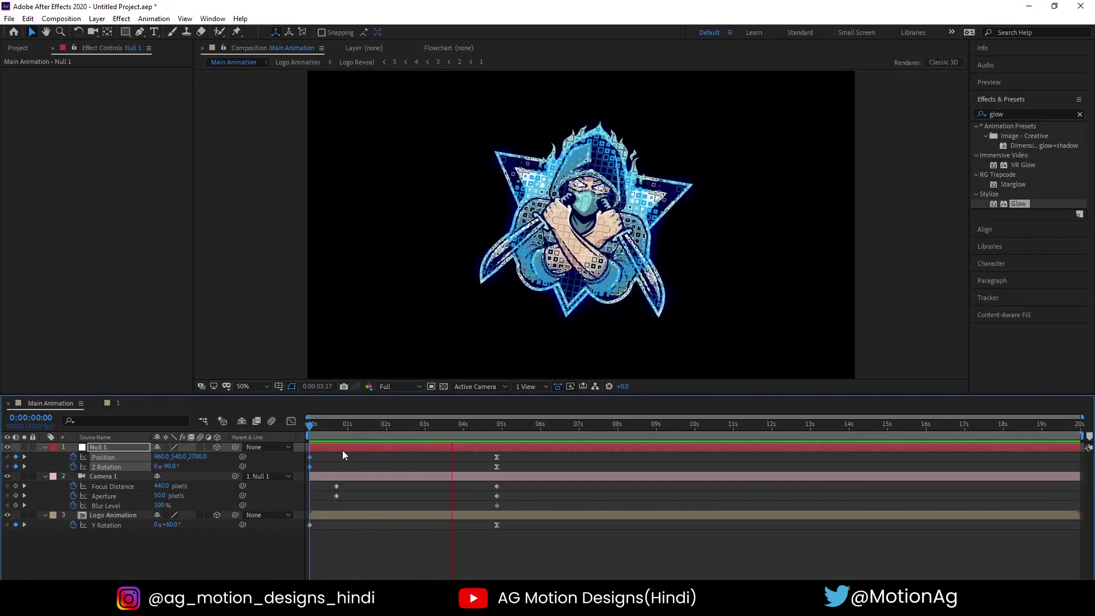
key("space")
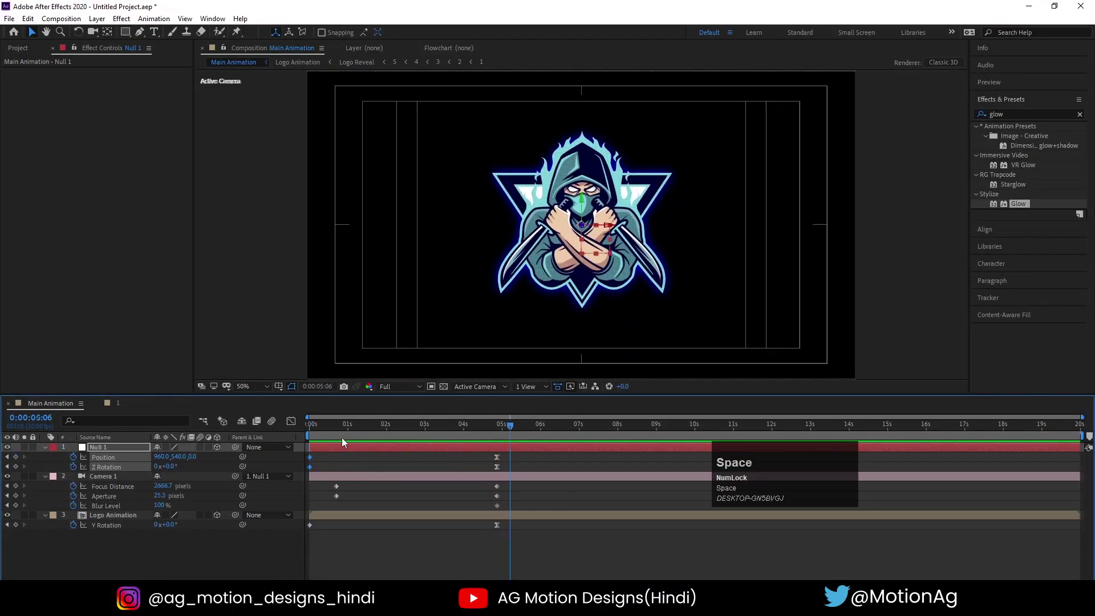
left_click_drag(328, 431, 300, 431)
key("space")
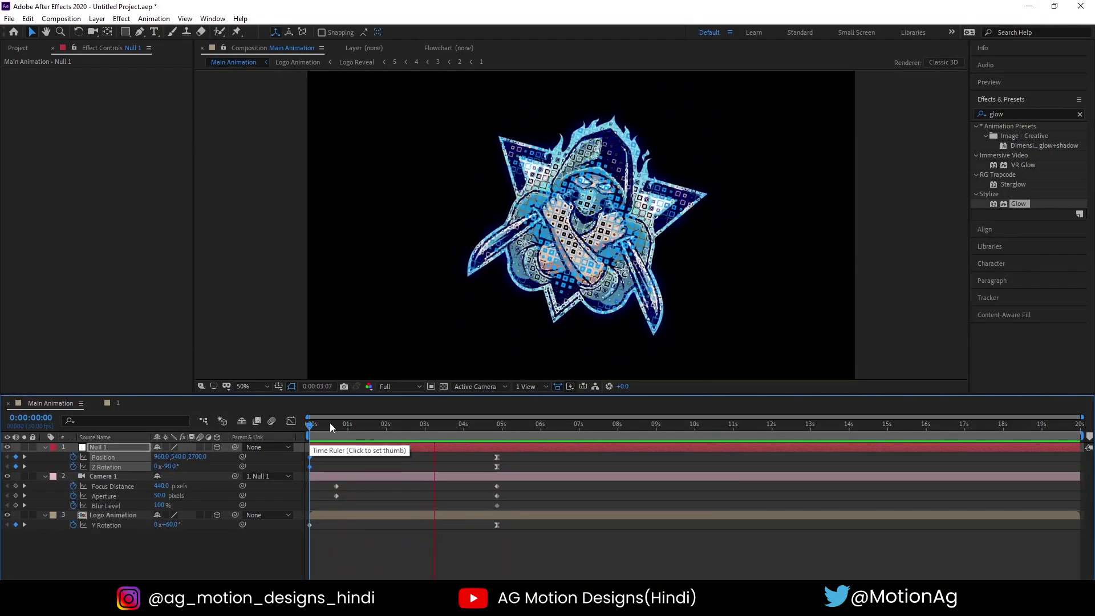
key("space")
Collapse the layer properties, add an adjustment layer above all layers in Main Animation, and apply the Glow effect to it
left_click(330, 457)
key("u")
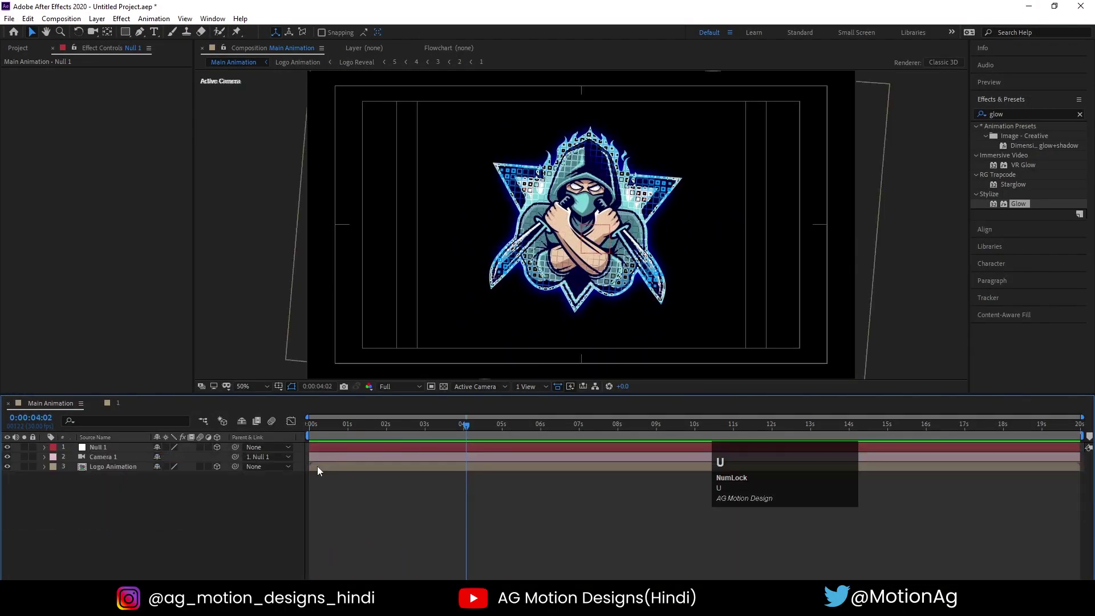
right_click(151, 512)
left_click(183, 388)
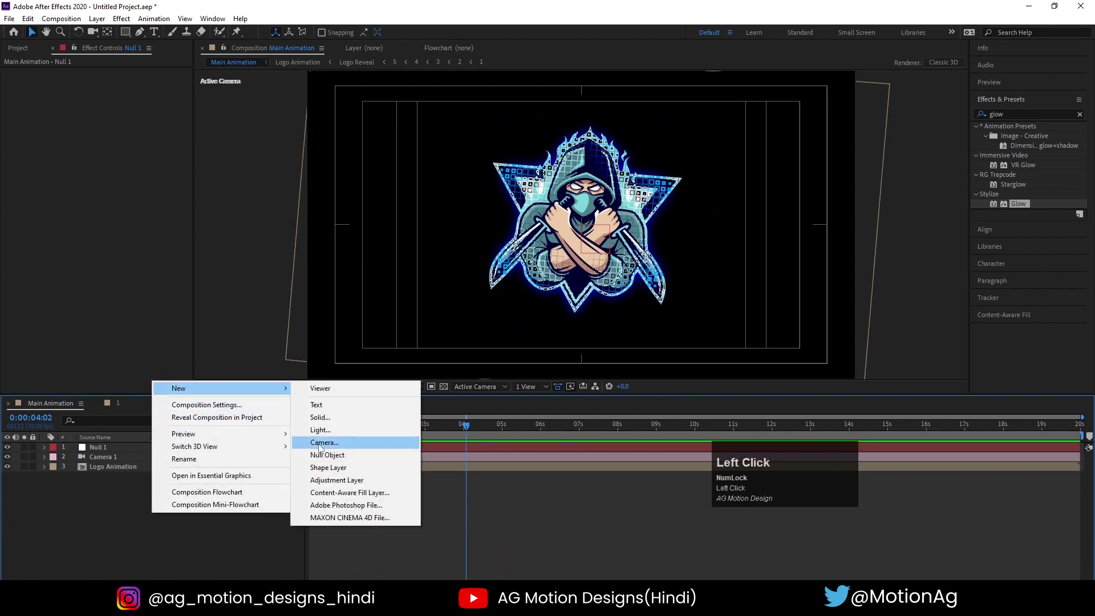
left_click(336, 480)
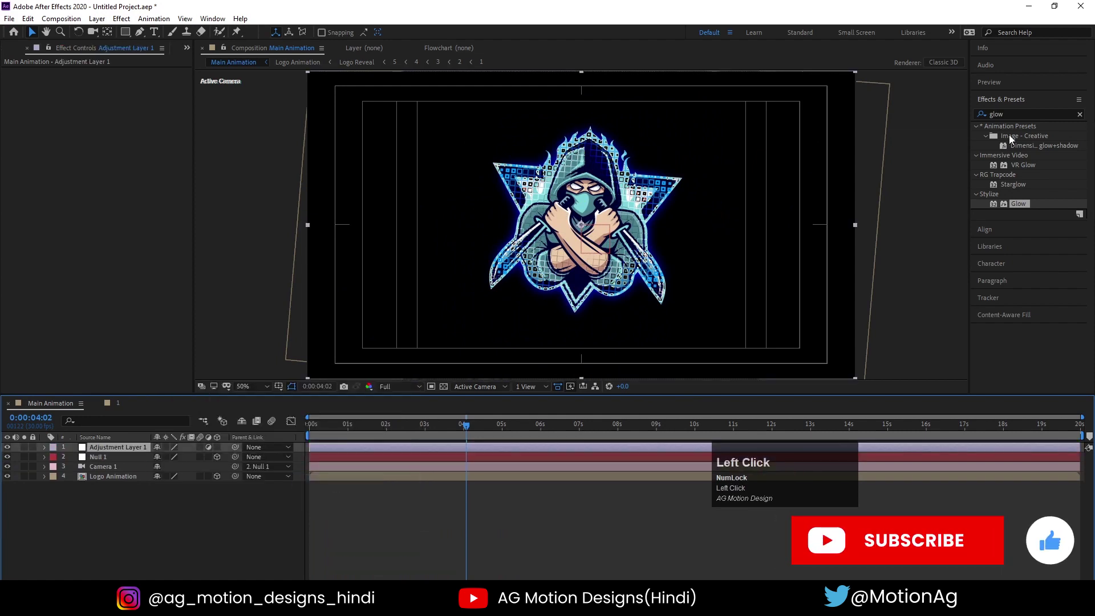
double_click(1018, 204)
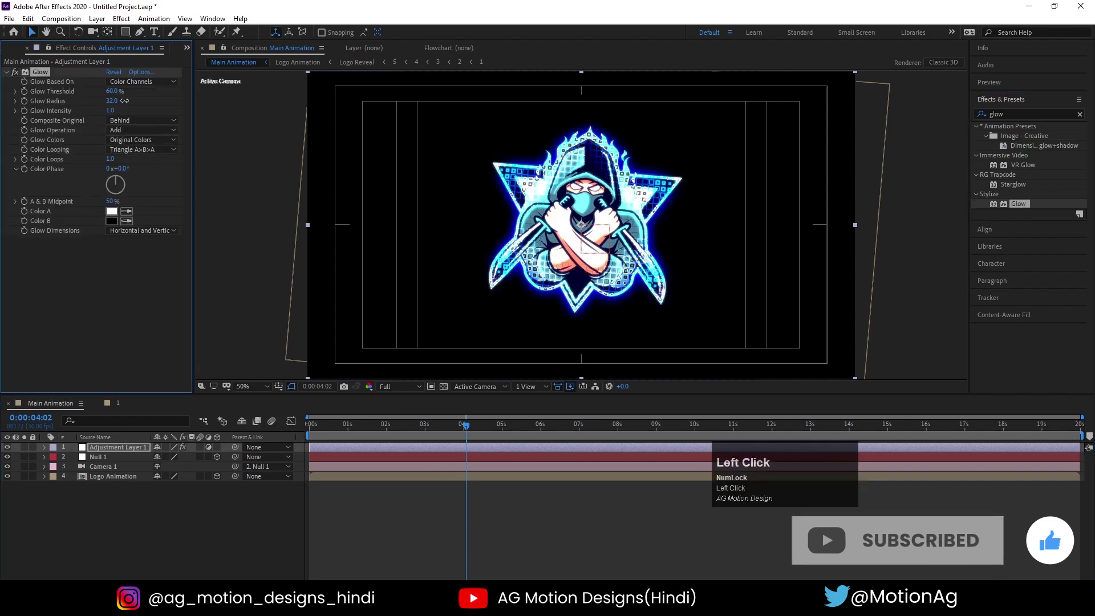
Set the adjustment layer's Glow Radius to 83 and Glow Threshold to 95%
mouse_move(124, 101)
left_mouse_down()
mouse_move(155, 103)
mouse_move(118, 95)
left_mouse_up()
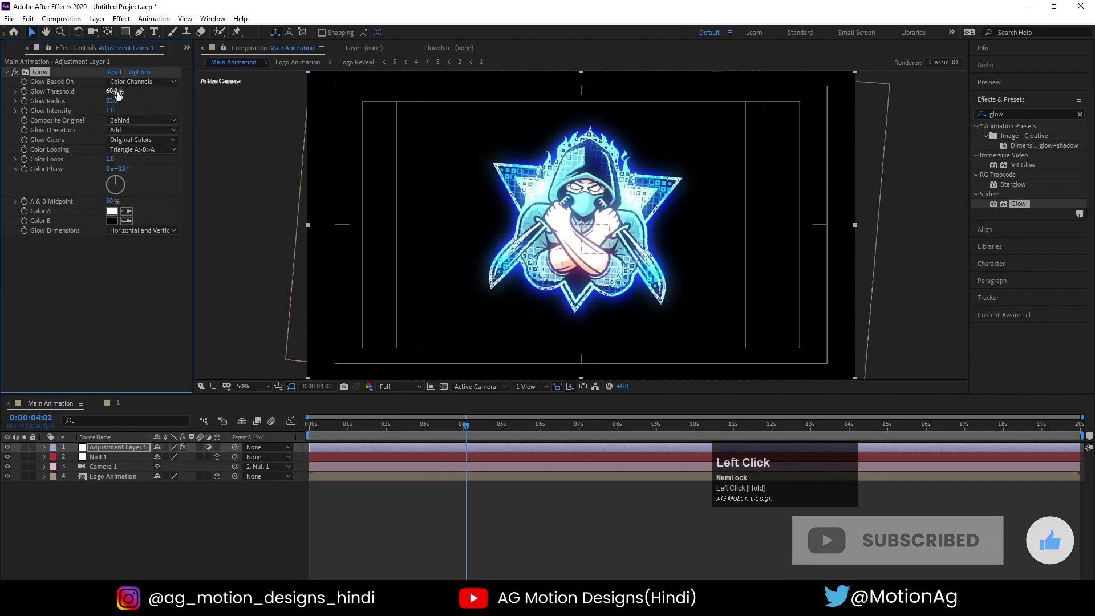
type("90")
key("Return")
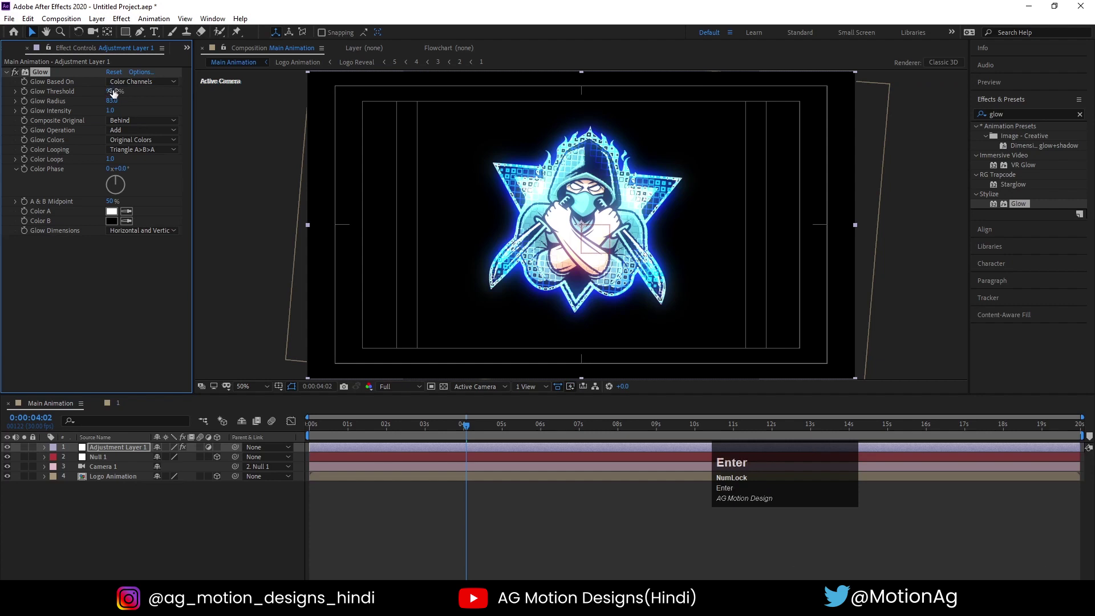
left_click_drag(113, 93, 122, 116)
key("space")
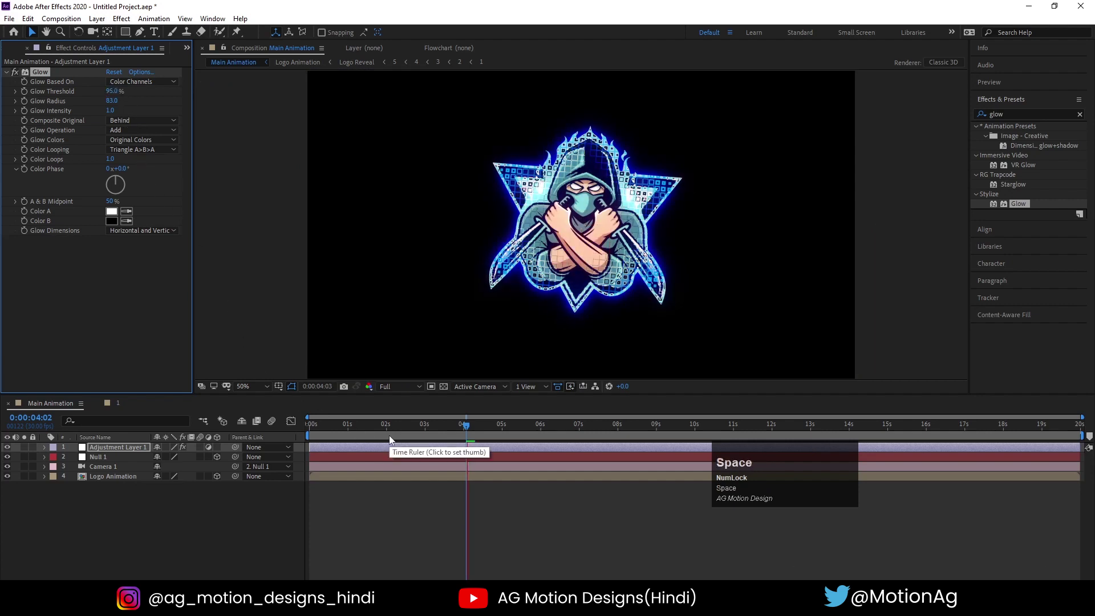
Preview Main Animation with the added glow from the composition start
left_click_drag(399, 426, 221, 441)
key("space")
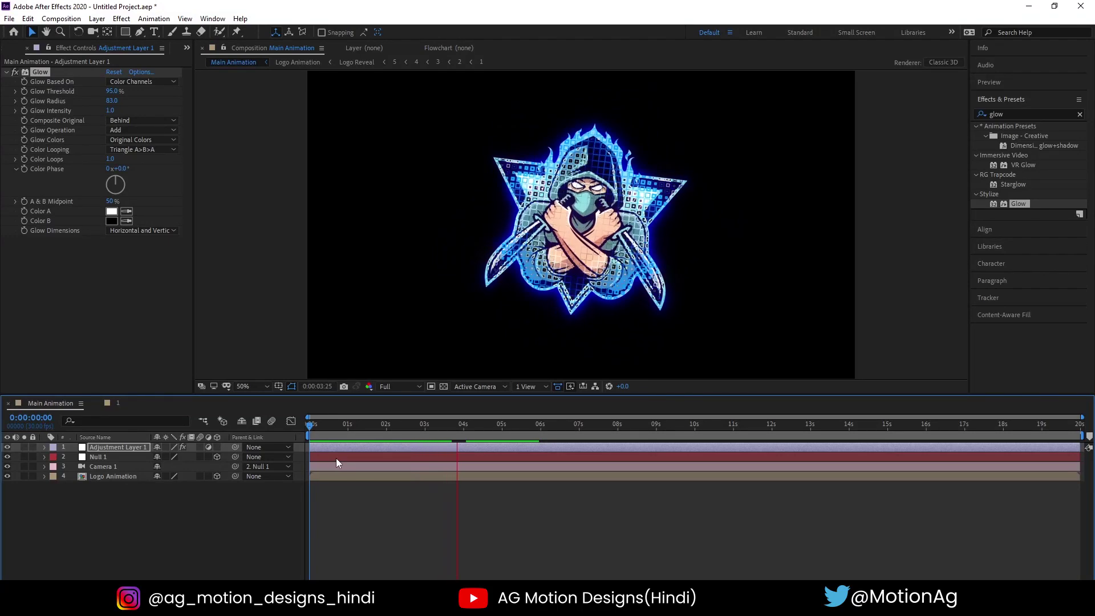
key("space")
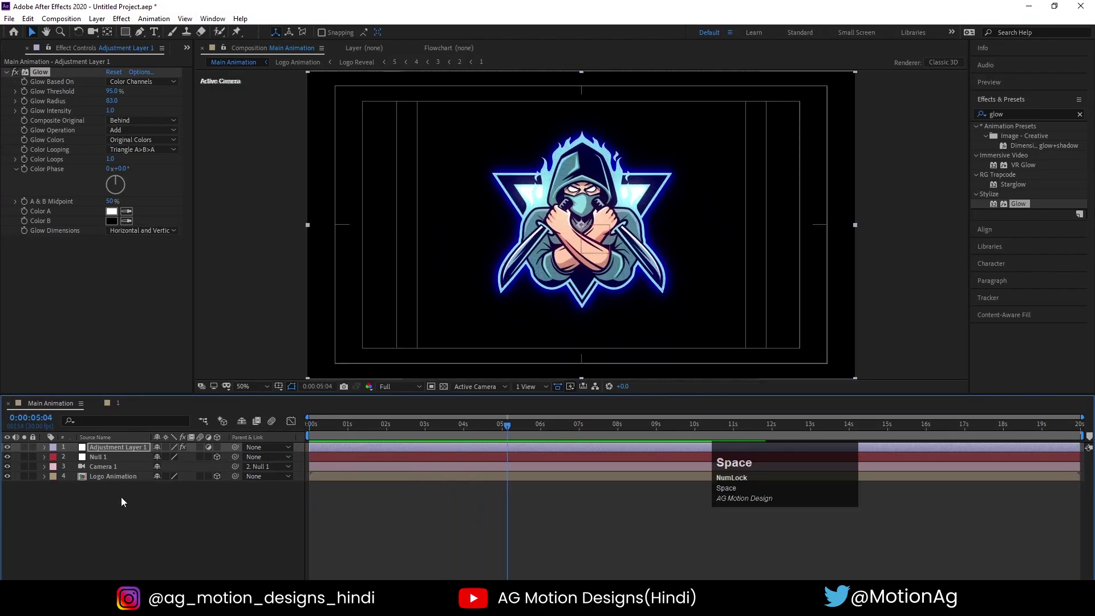
Open the Logo Animation precomp to review its reveal from the start, then return to Main Animation and play it
double_click(124, 477)
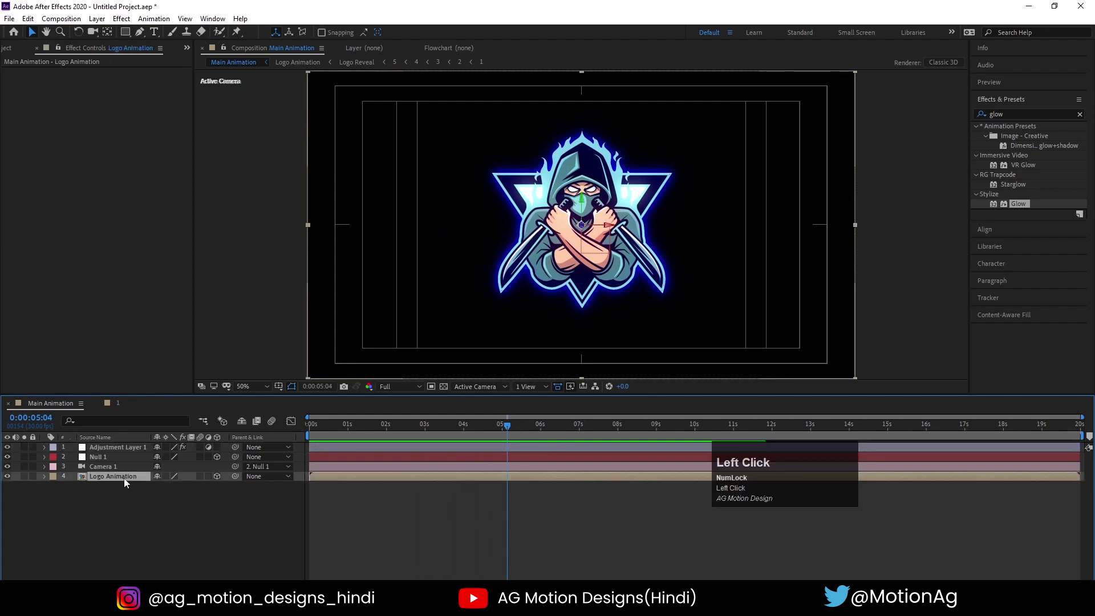
key("space")
key("space")
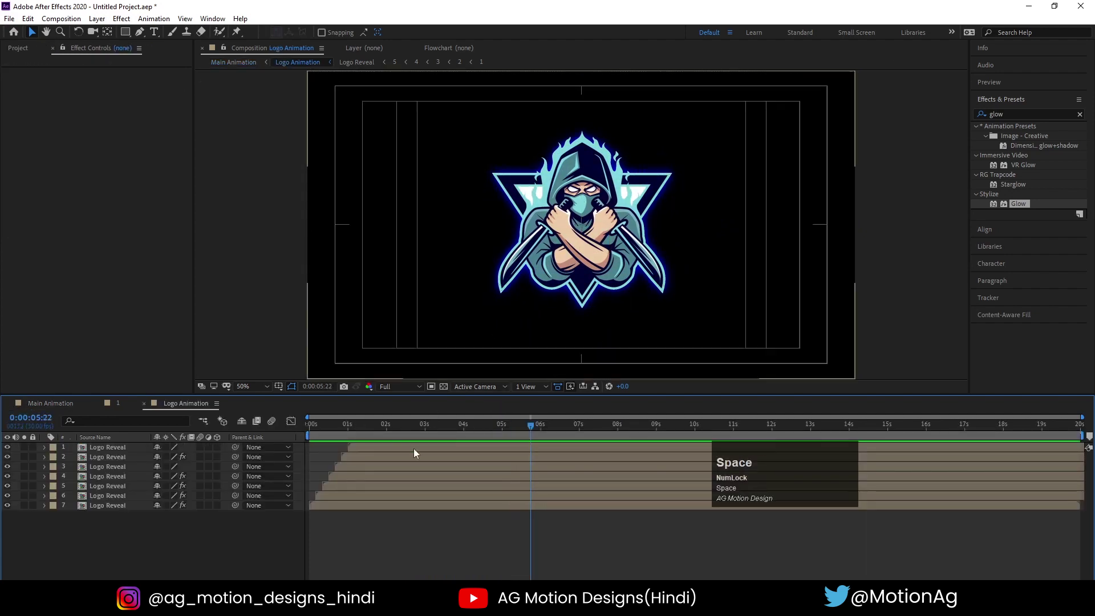
left_click_drag(353, 429, 311, 430)
key("space")
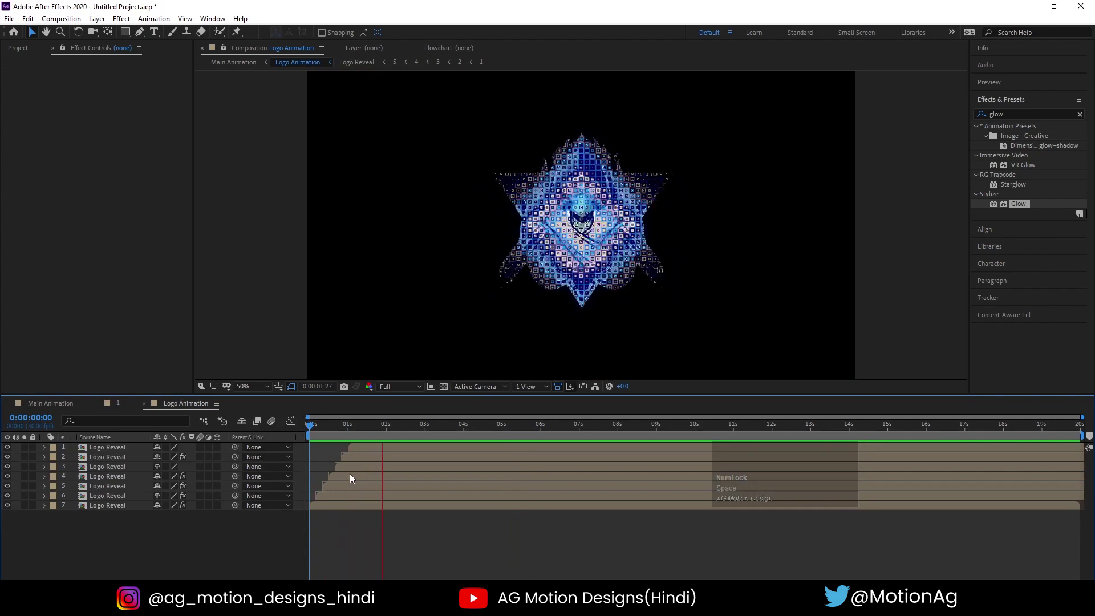
key("space")
left_click(60, 405)
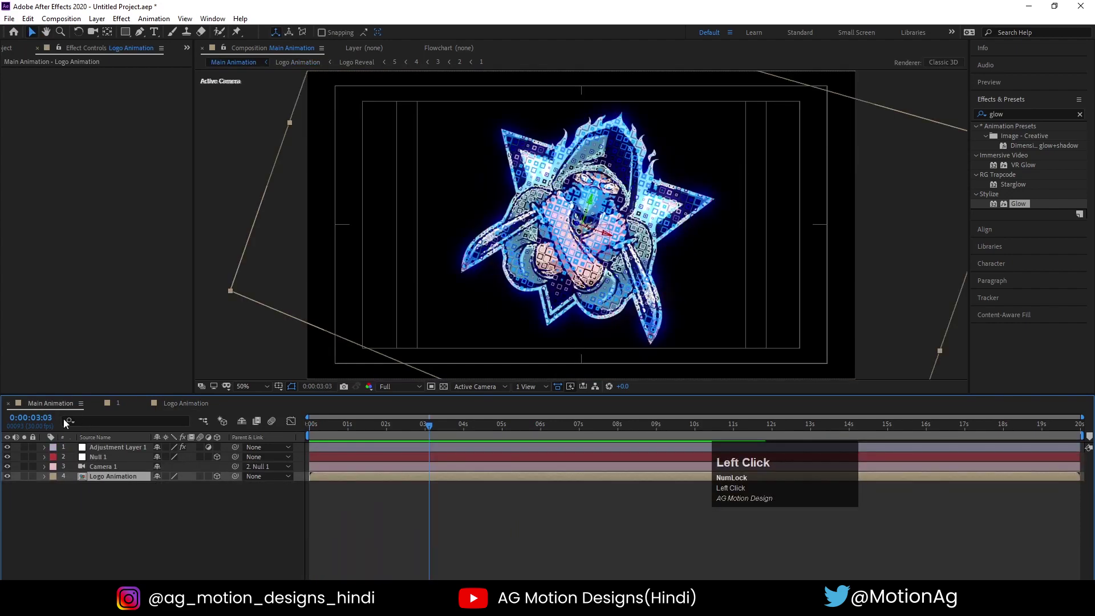
key("space")
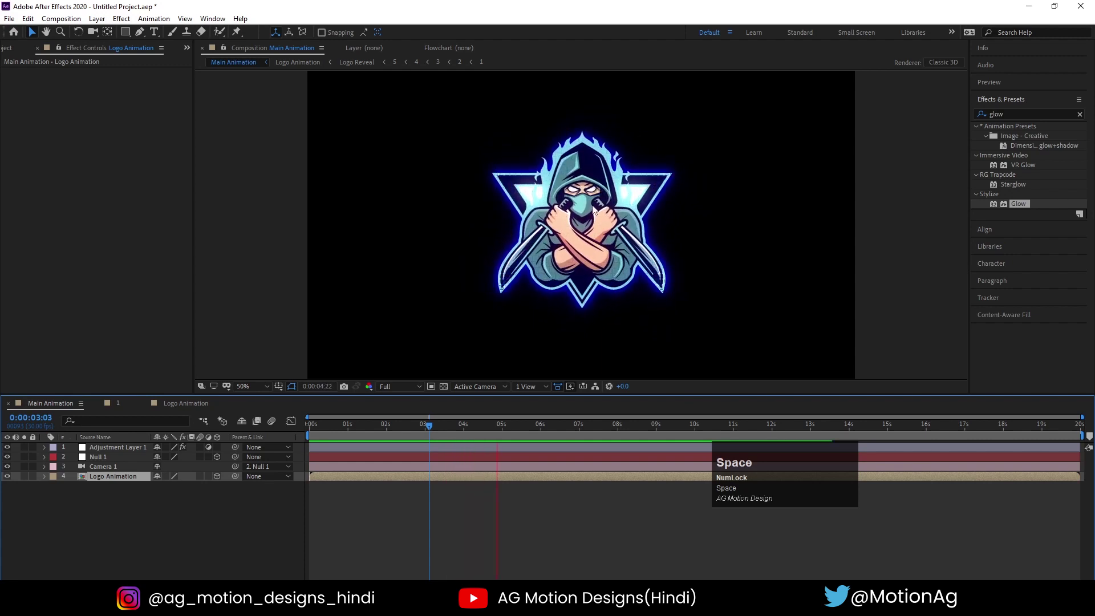
key("space")
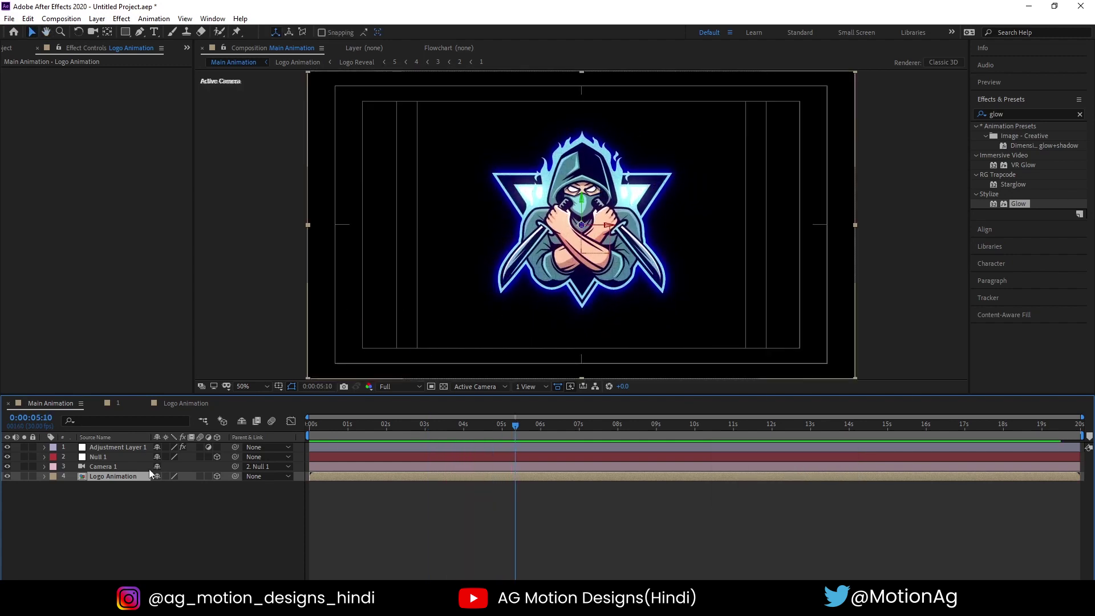
Pre-compose all seven Logo Reveal layers inside Logo Animation into a composition named Logo
double_click(110, 475)
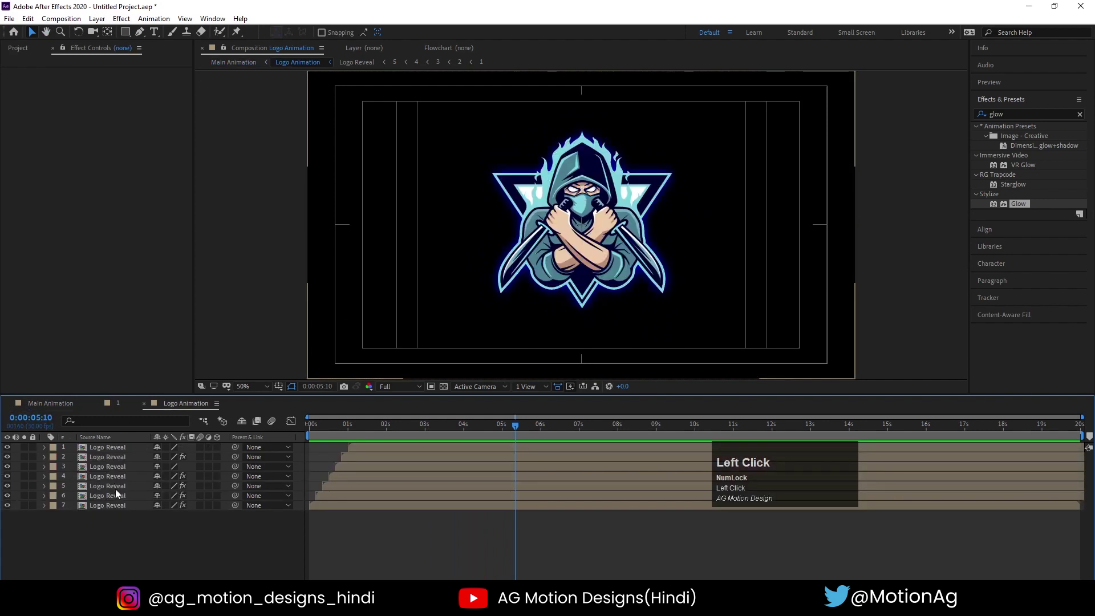
left_click_drag(133, 535, 93, 444)
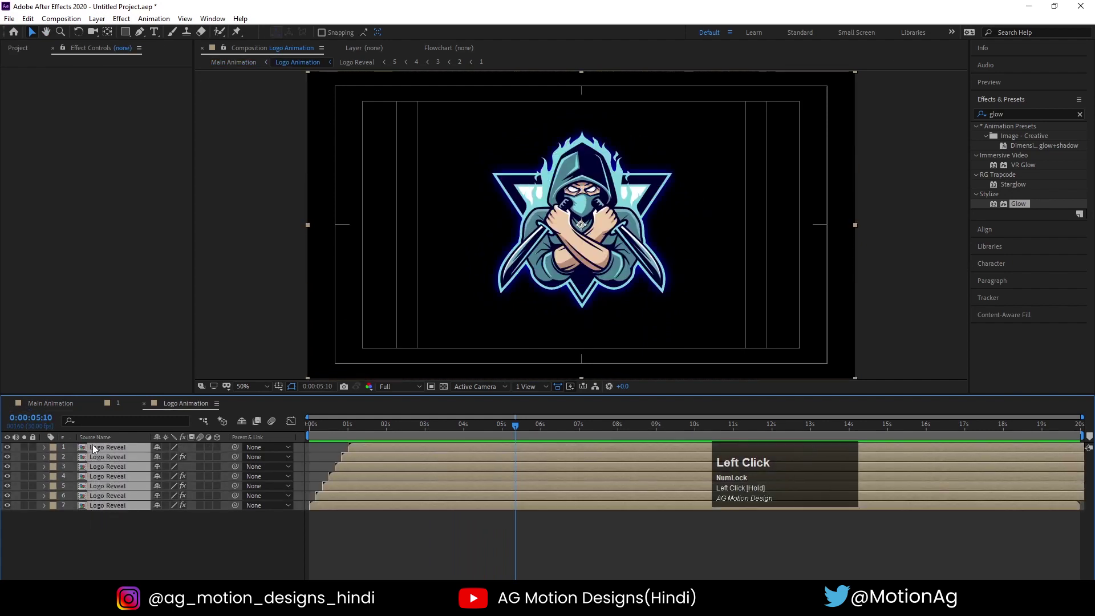
key("ctrl+shift+c")
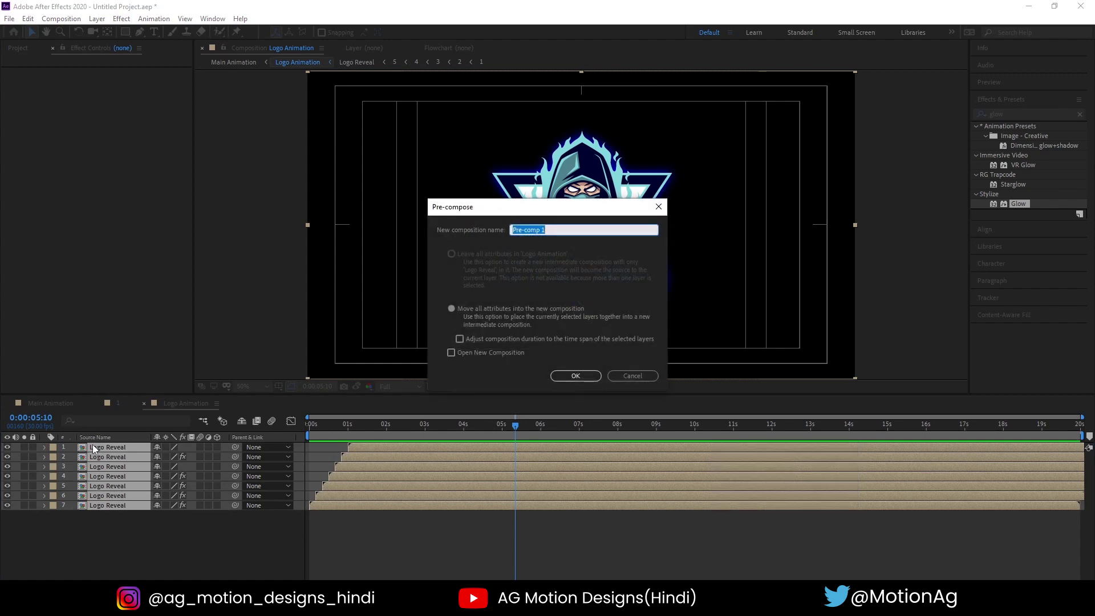
type("L")
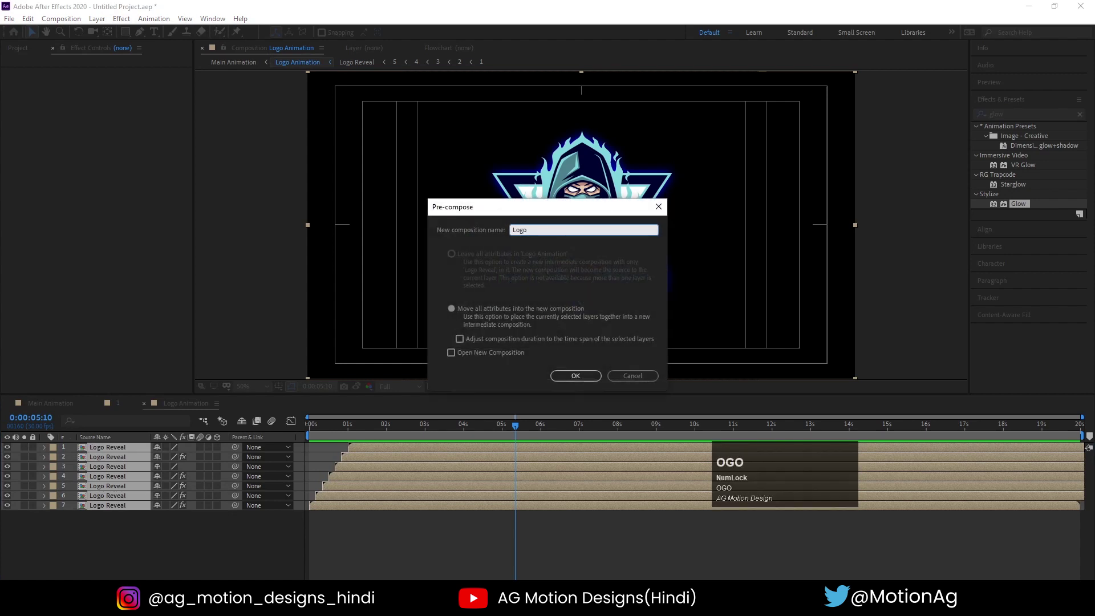
type("ogo")
key("Return")
Duplicate the Logo layer and make the copy a mirrored reflection below it, with vertical Scale -100% and Position 960, 1135
key("ctrl+d")
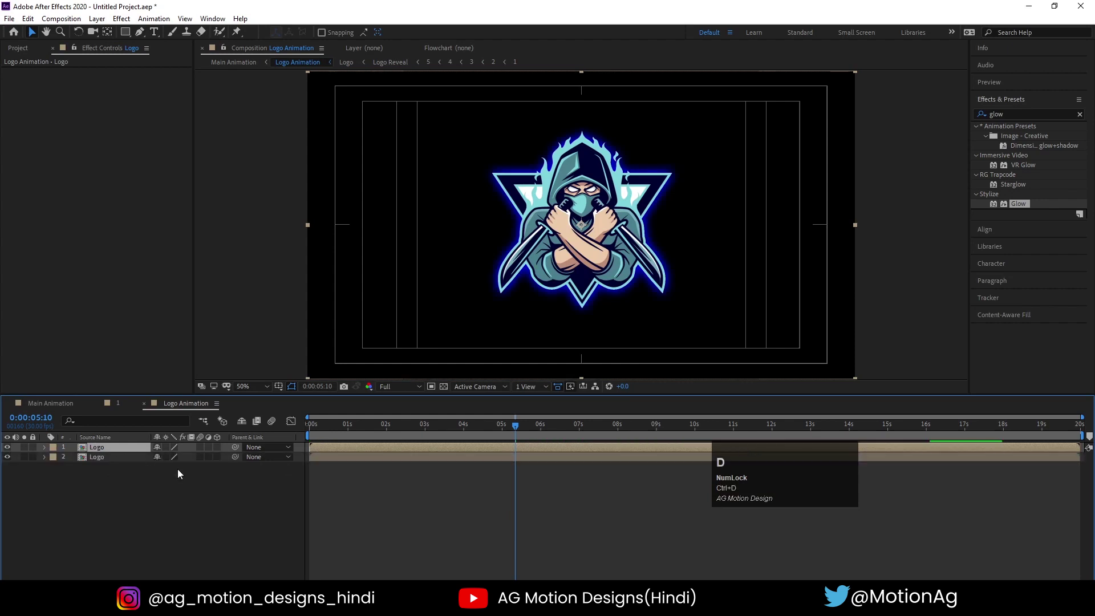
key("s")
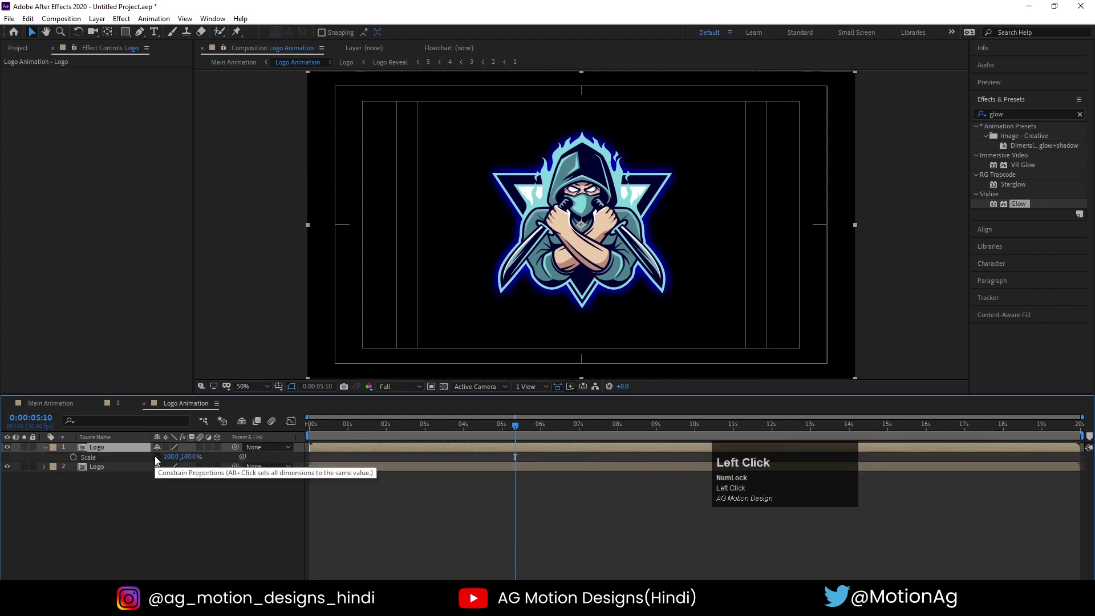
type("-")
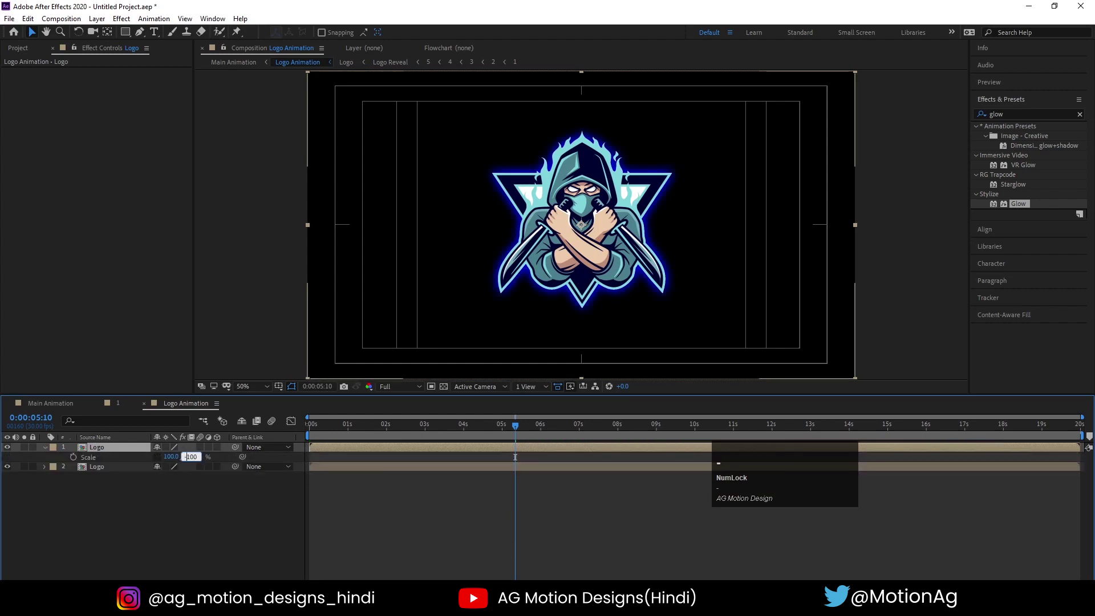
key("Return")
key("p")
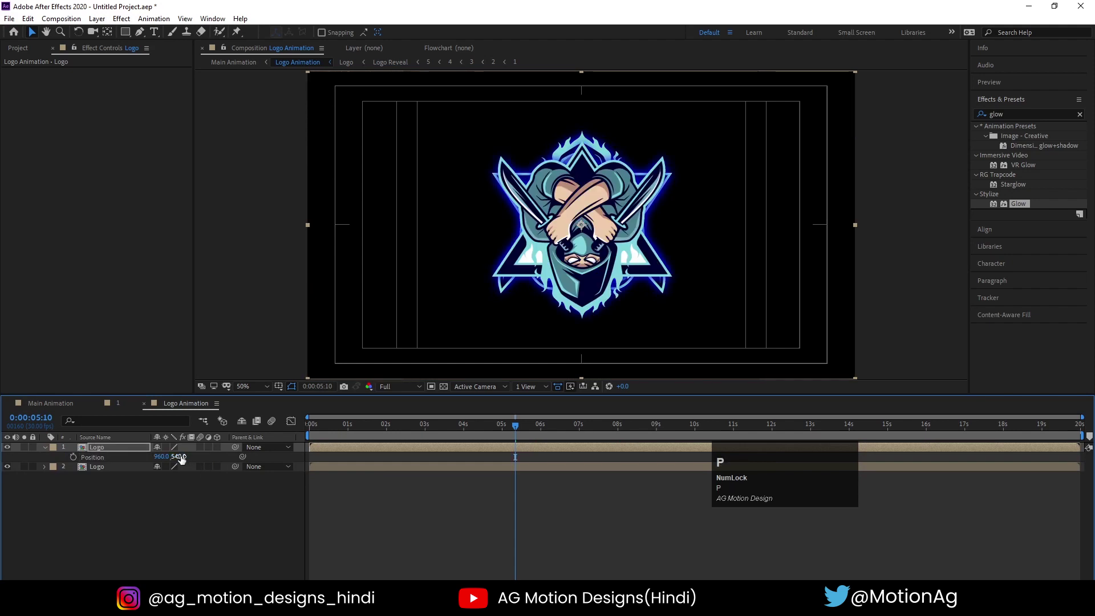
mouse_move(178, 456)
left_mouse_down()
mouse_move(372, 493)
mouse_move(251, 491)
mouse_move(193, 459)
left_mouse_up()
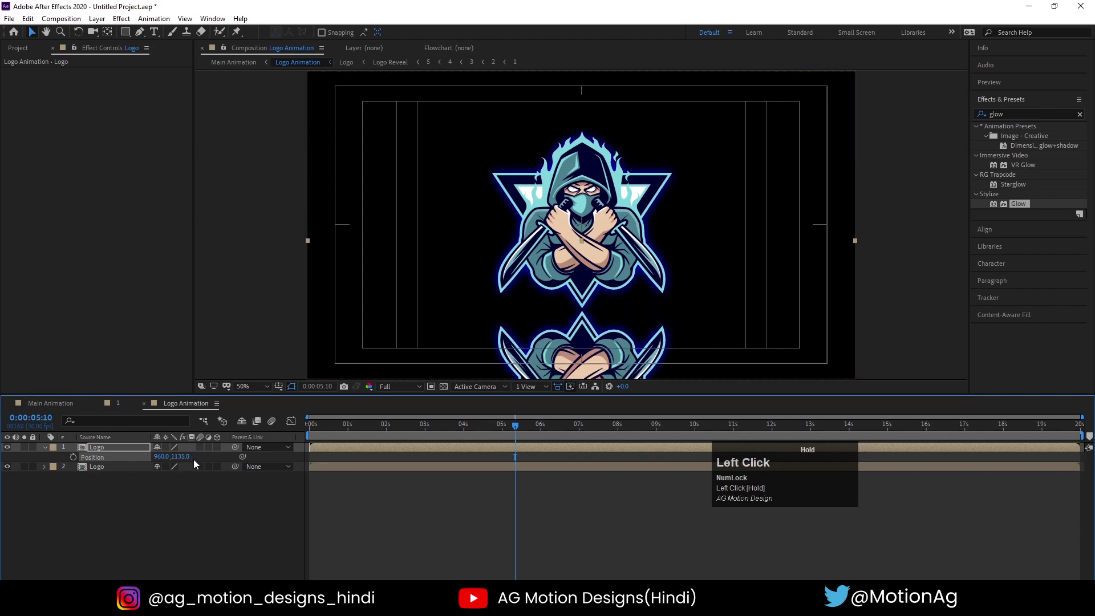
Preview Main Animation with the mirrored reflection from about 2 seconds, then return to the Logo Animation composition
left_click(50, 403)
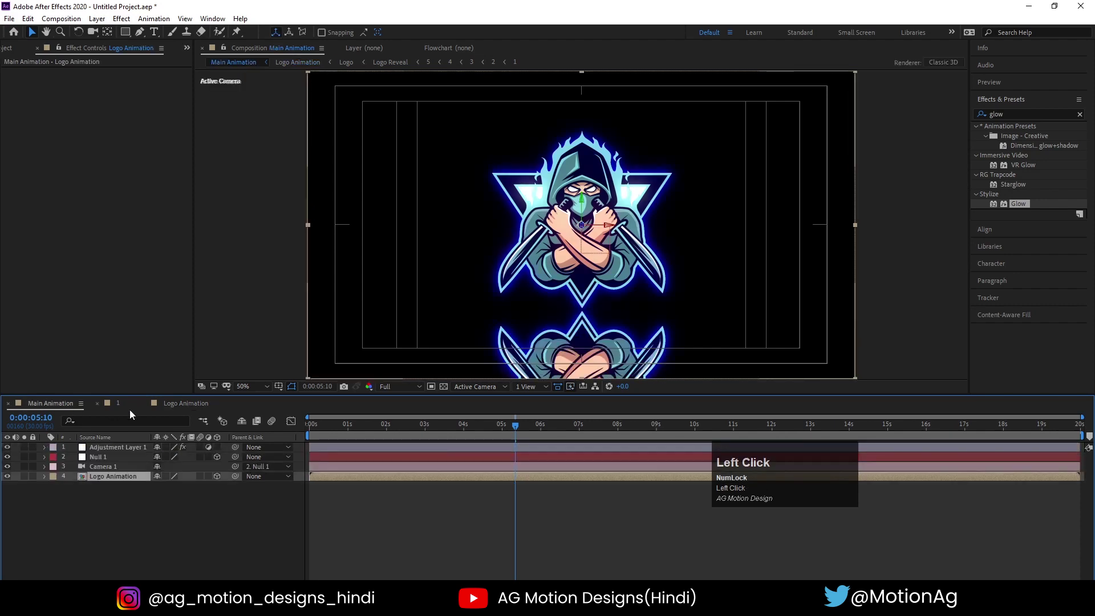
left_click(396, 424)
key("space")
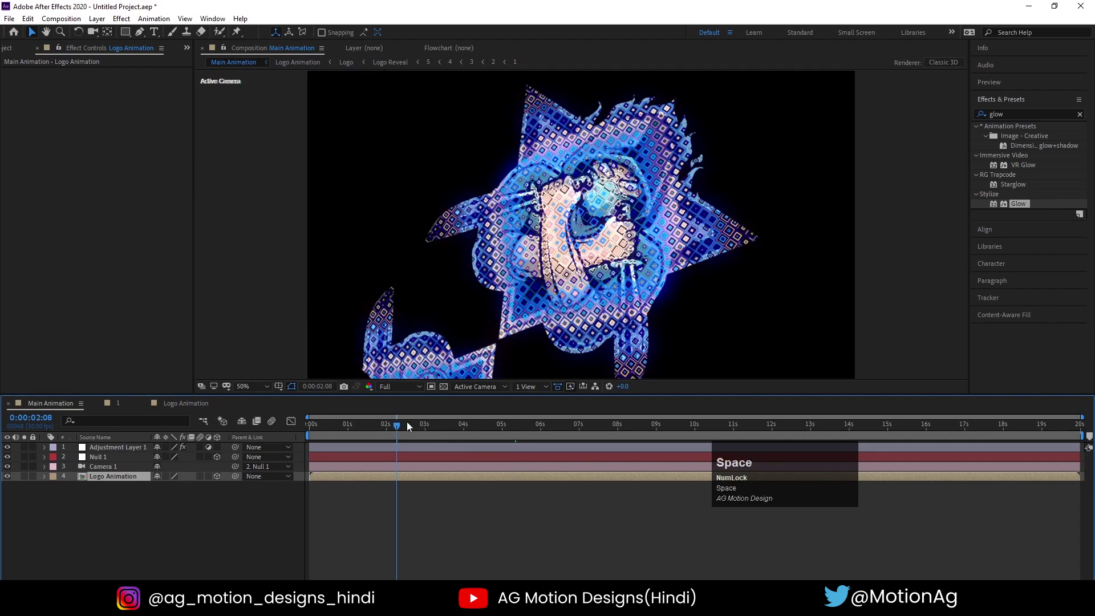
key("space")
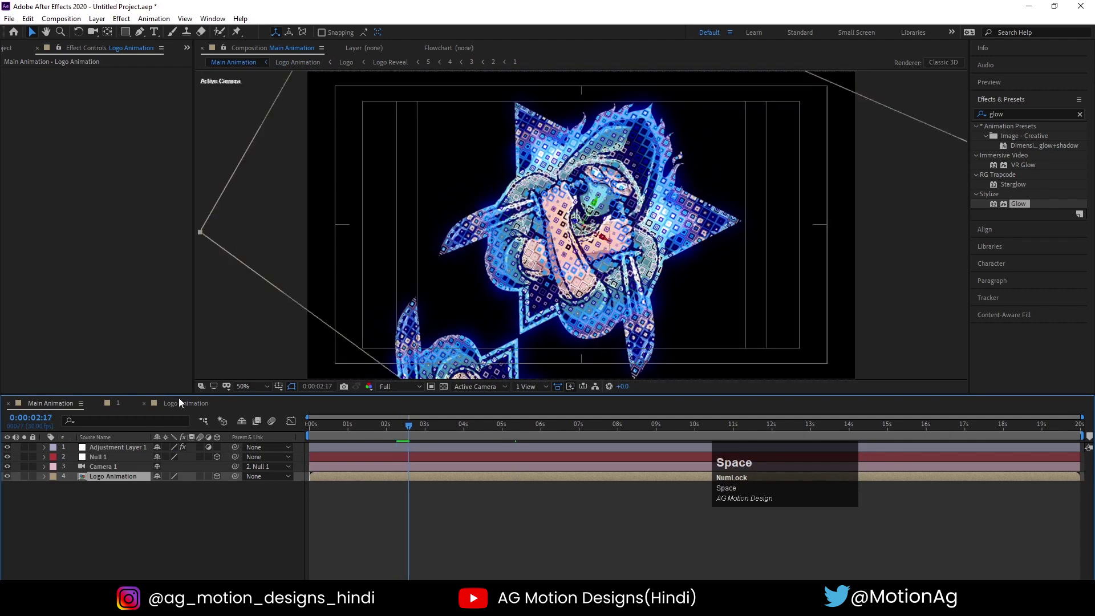
left_click(179, 401)
Create a new composition named Flooar at 1920 x 1080 px, 30 fps and 20 seconds long
left_click(134, 512)
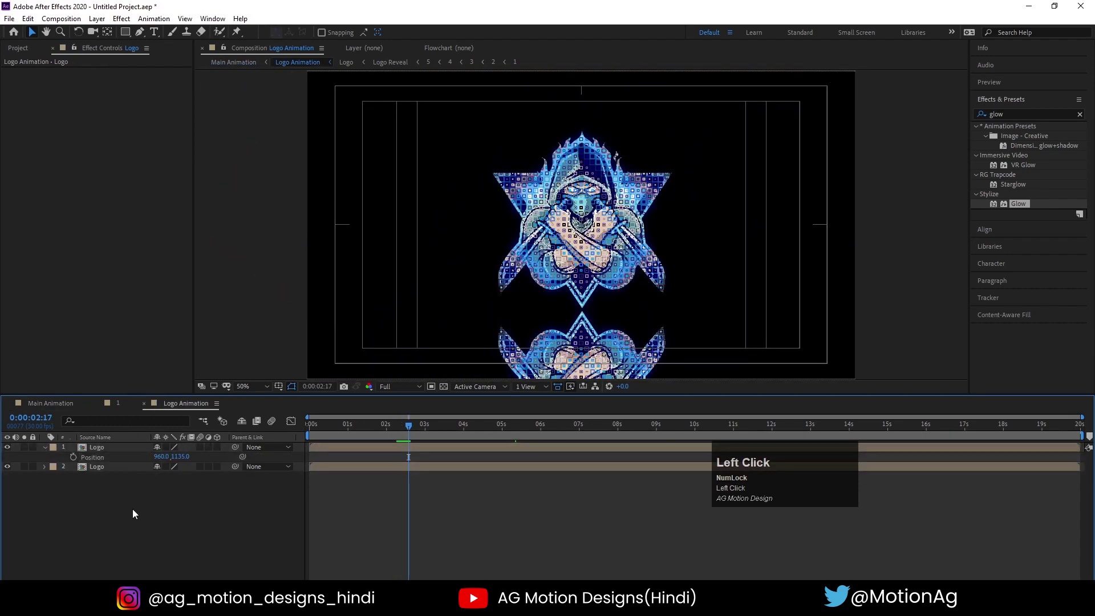
key("ctrl+n")
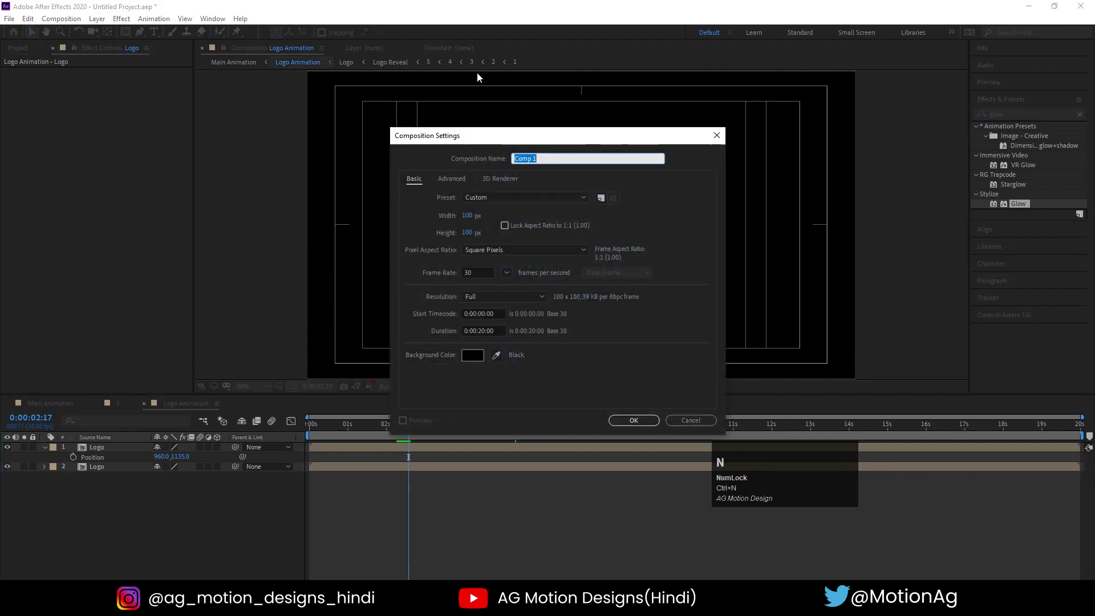
key("shift")
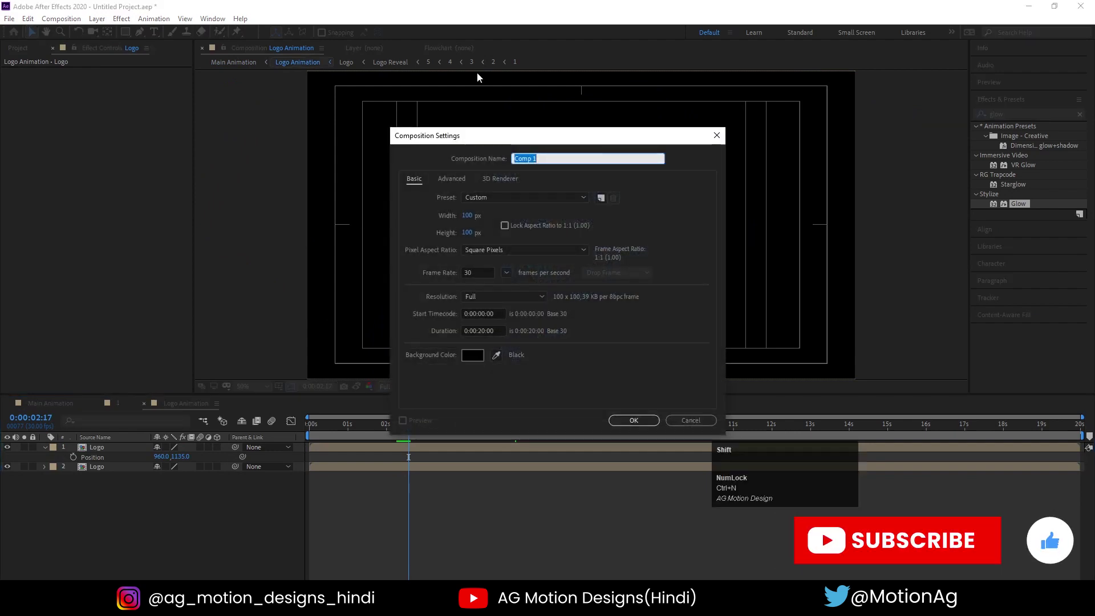
type("Flooar")
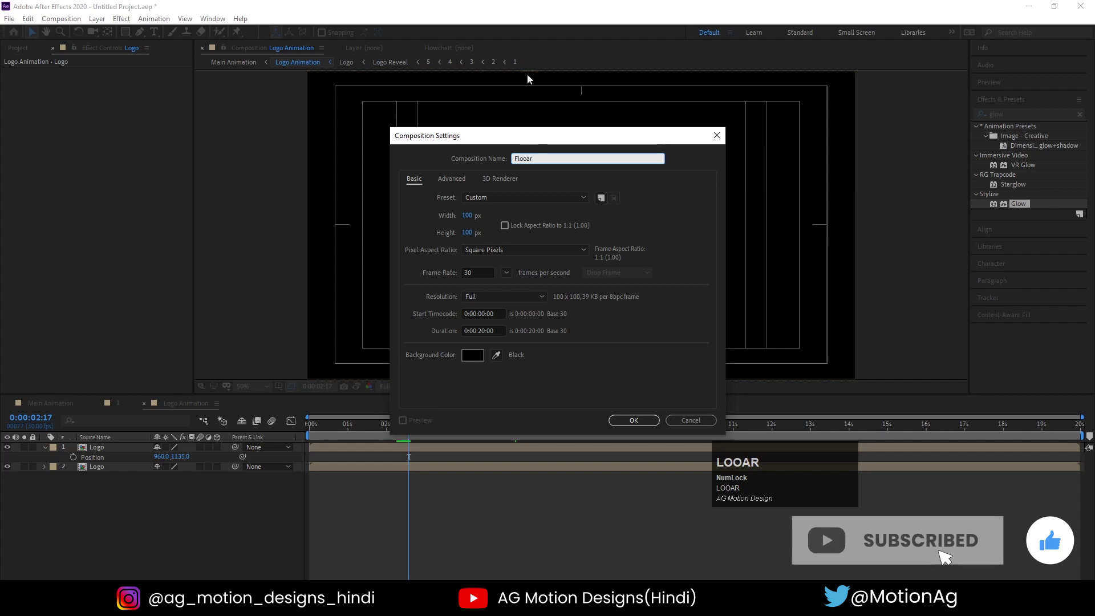
left_click(471, 219)
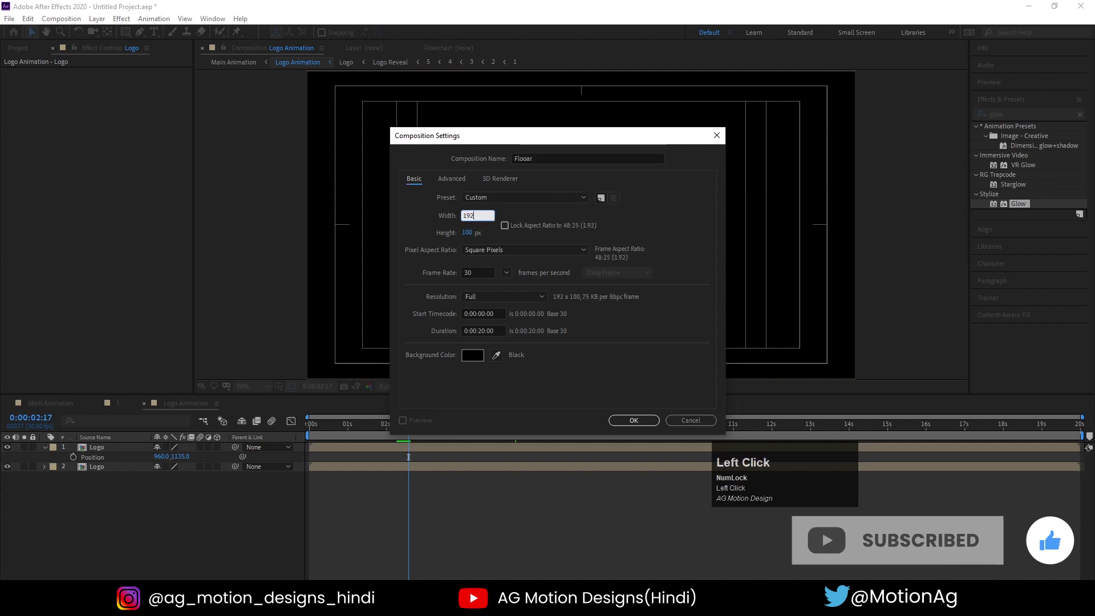
left_click(471, 233)
type("10")
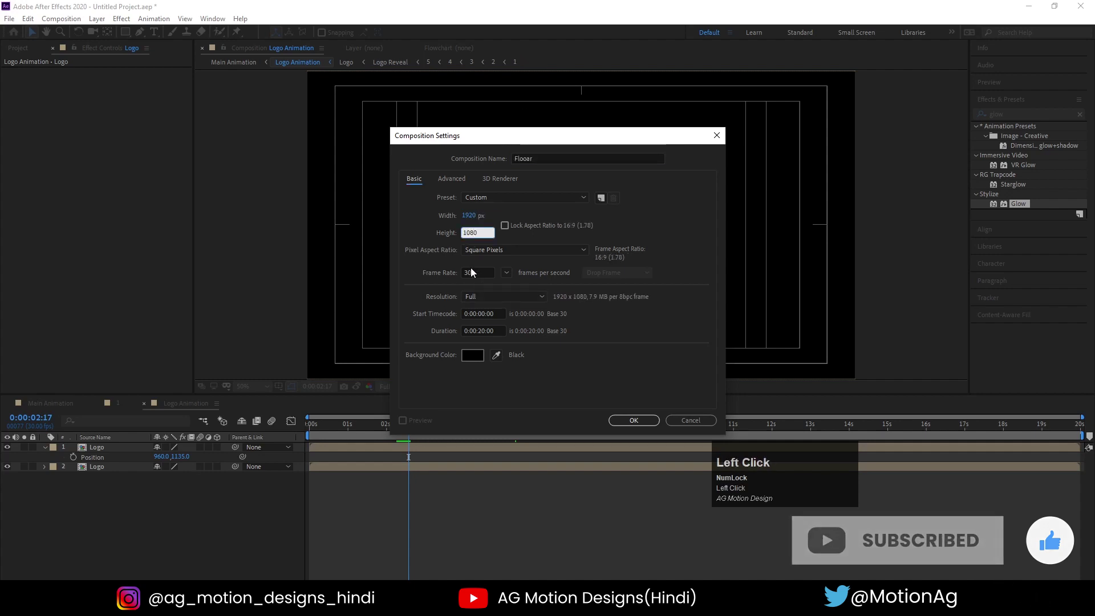
left_click(634, 420)
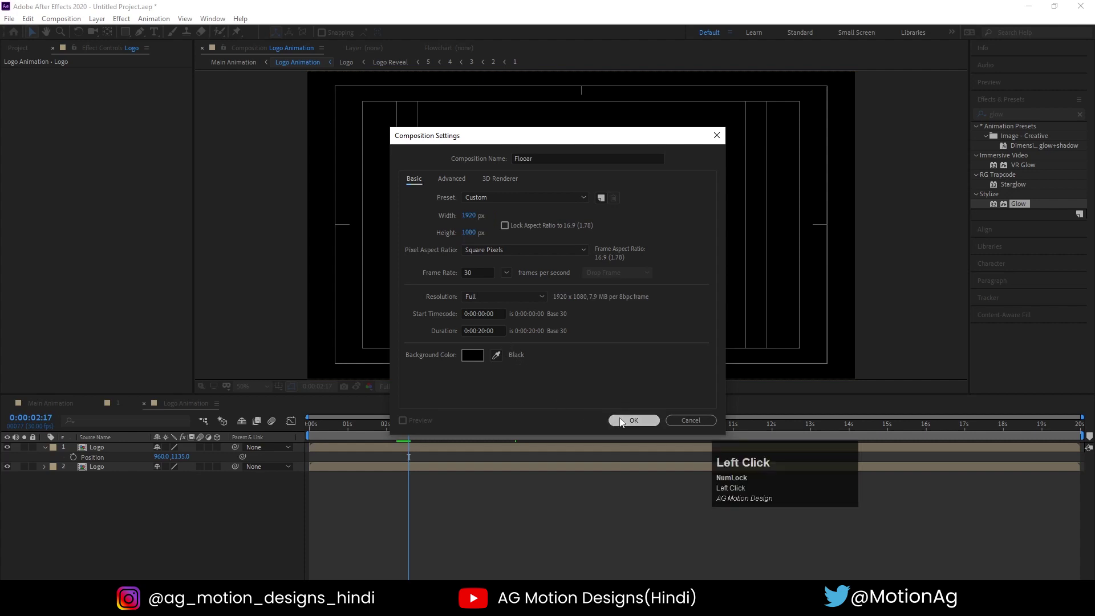
Add a composition-sized black solid to Flooar and apply the Fractal Noise effect to it
key("ctrl+y")
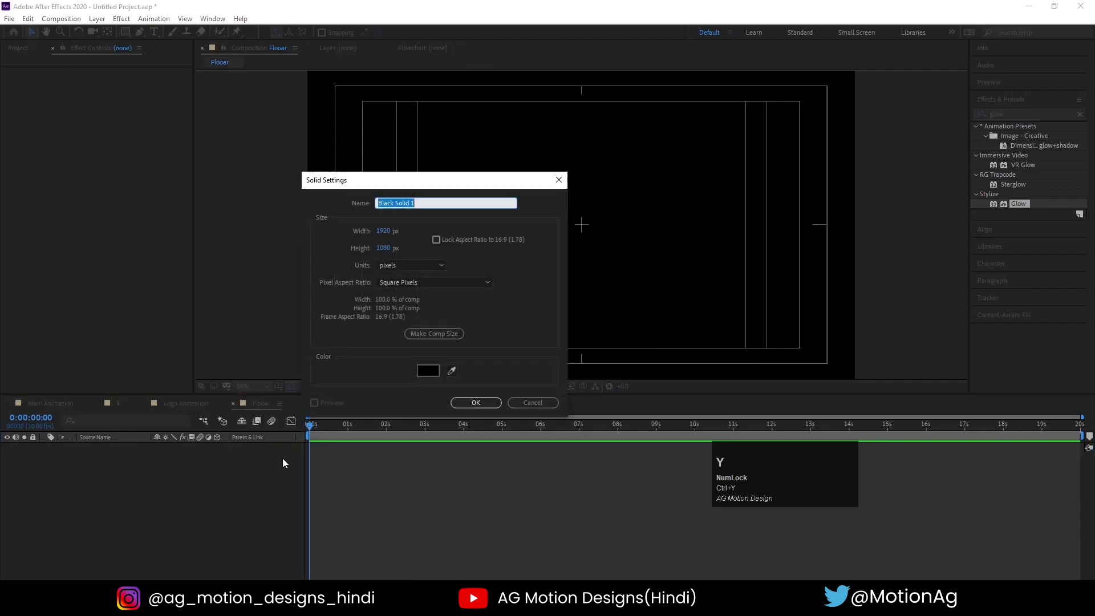
key("Return")
left_click(1009, 113)
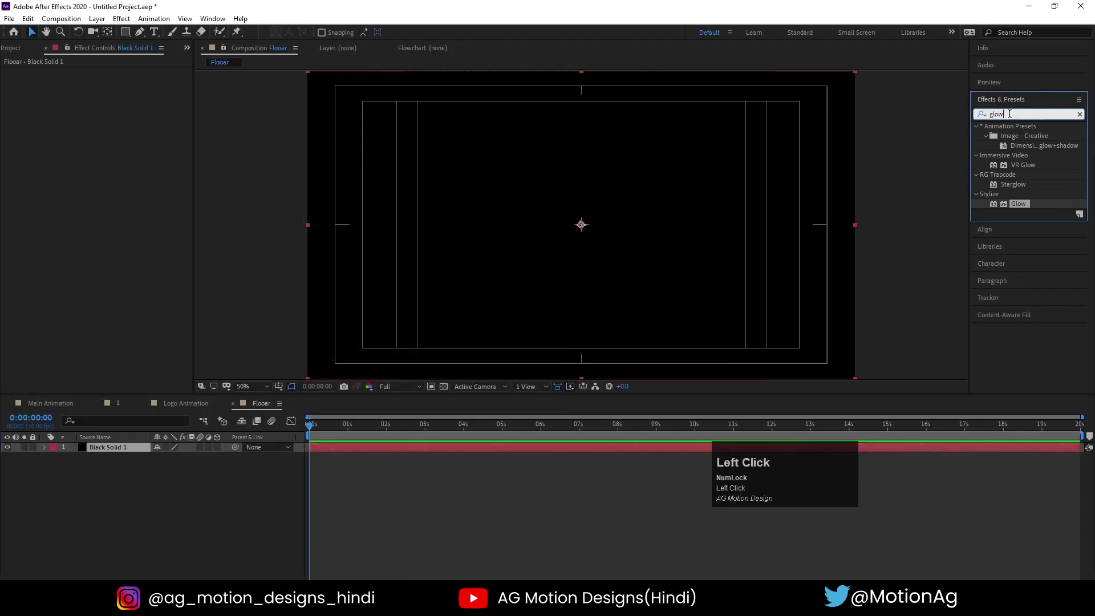
type("fract")
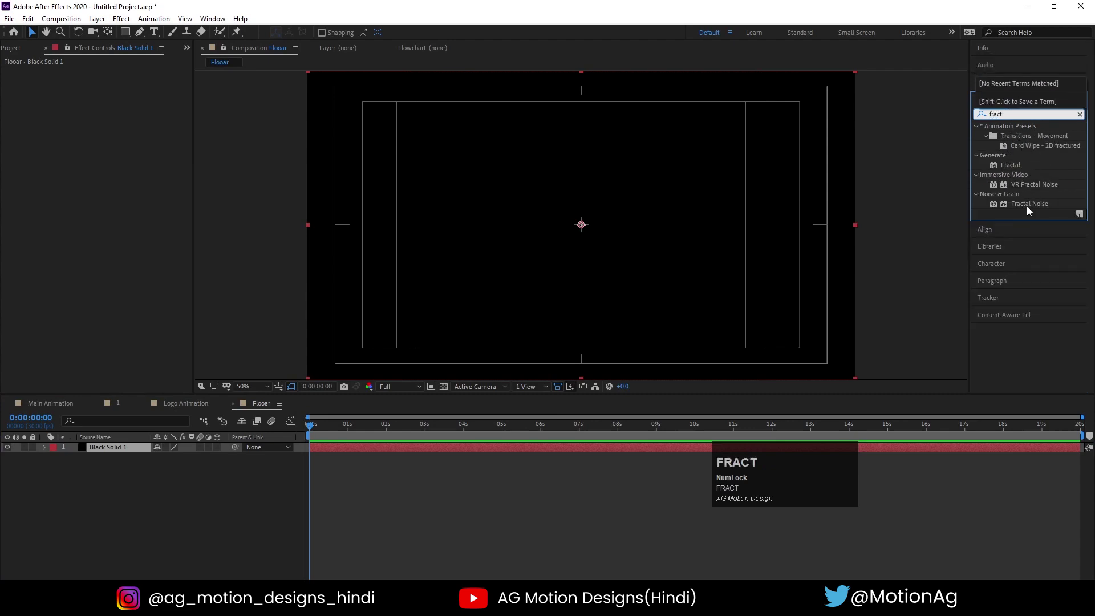
double_click(1025, 205)
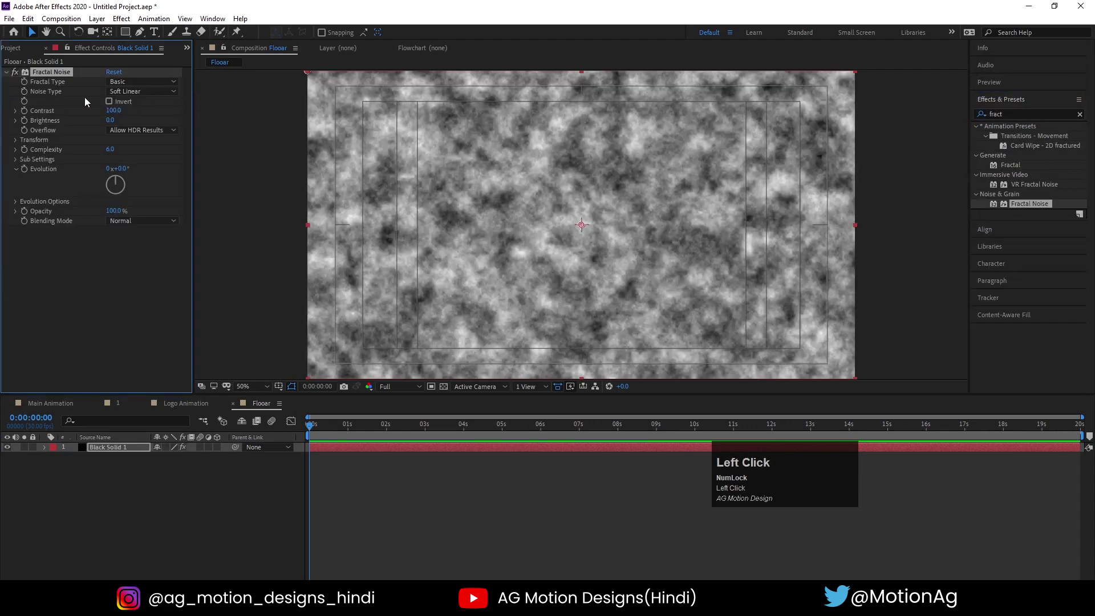
Set the Fractal Noise Contrast to 630, Brightness to -66 and Complexity to 3
left_click_drag(111, 115, 74, 118)
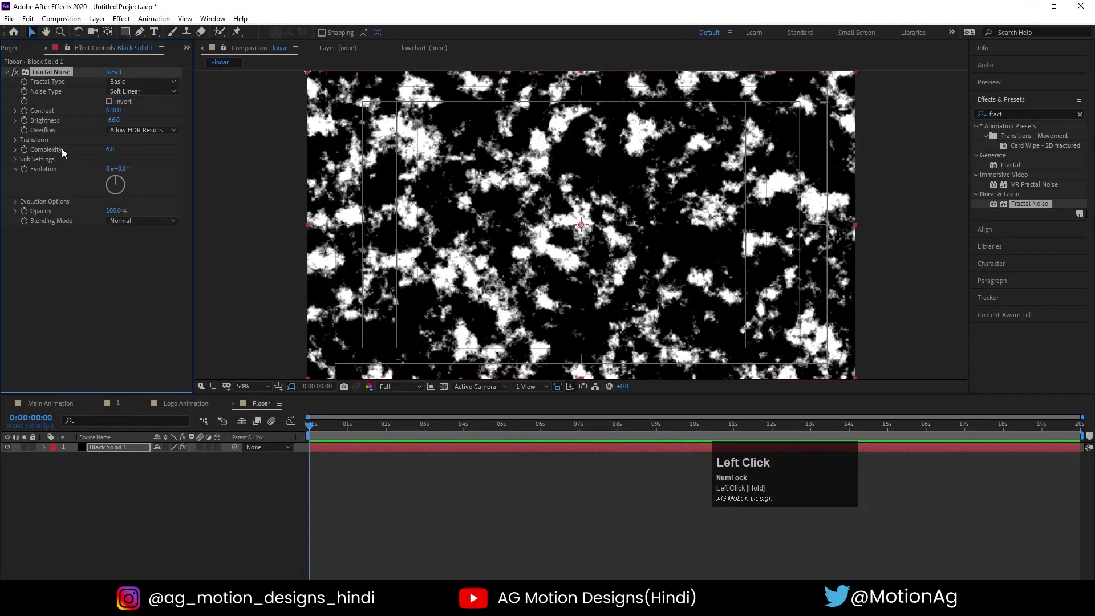
left_click(109, 149)
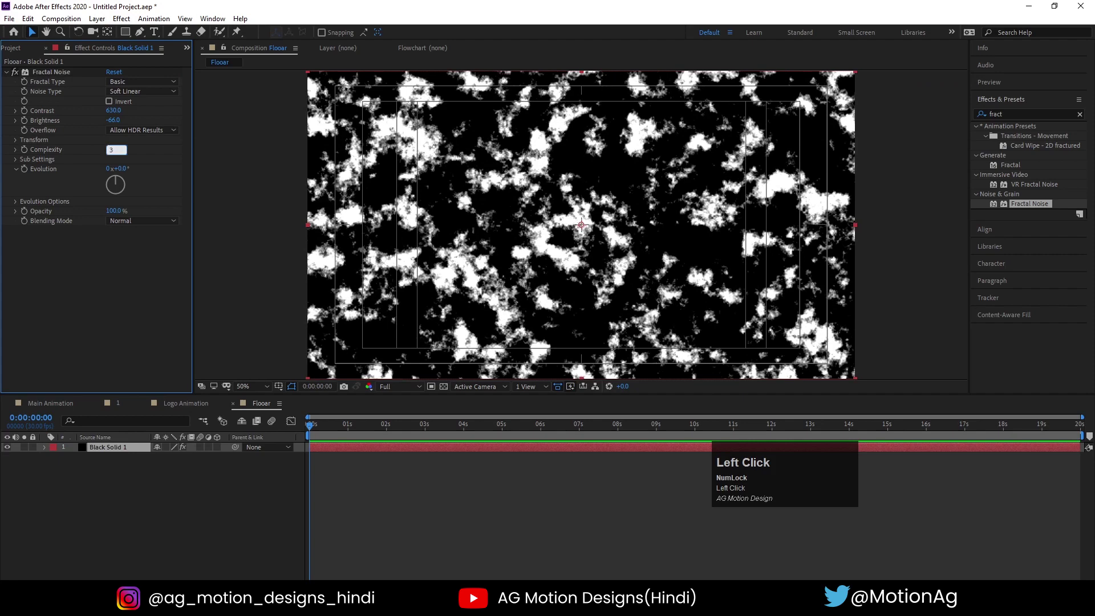
type("3")
key("Return")
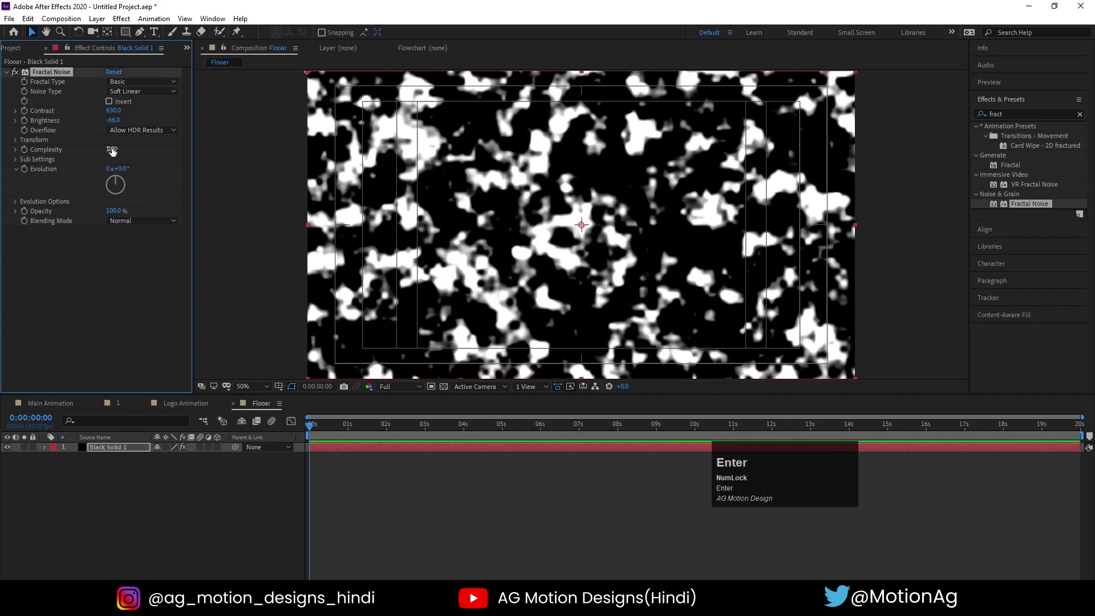
Turn off Uniform Scaling for the Fractal Noise and set Scale Width to 600 and Scale Height to 20
left_click(16, 140)
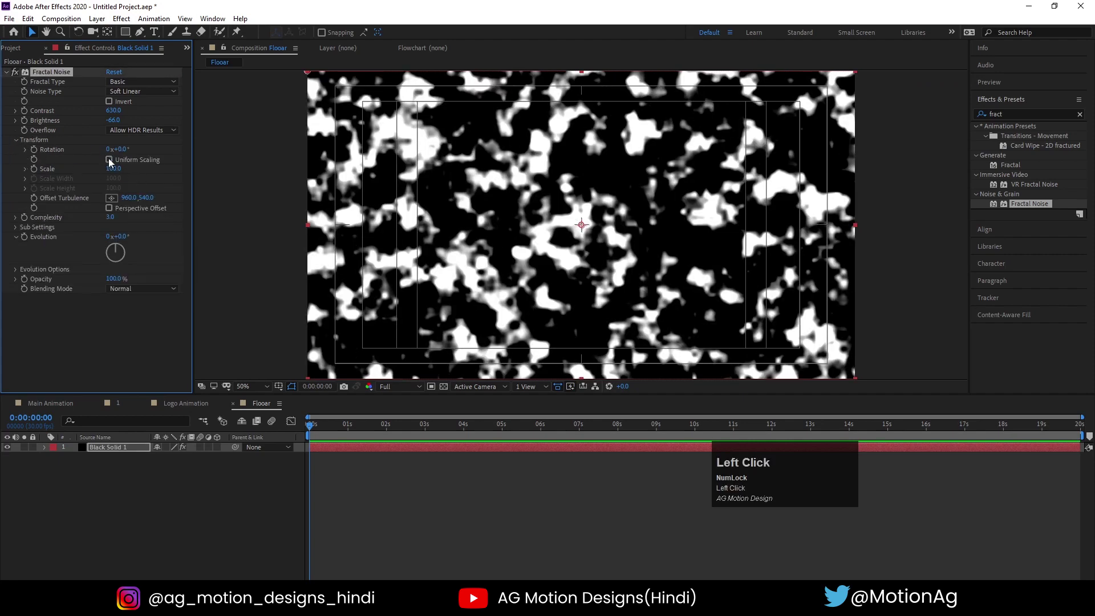
left_click(109, 159)
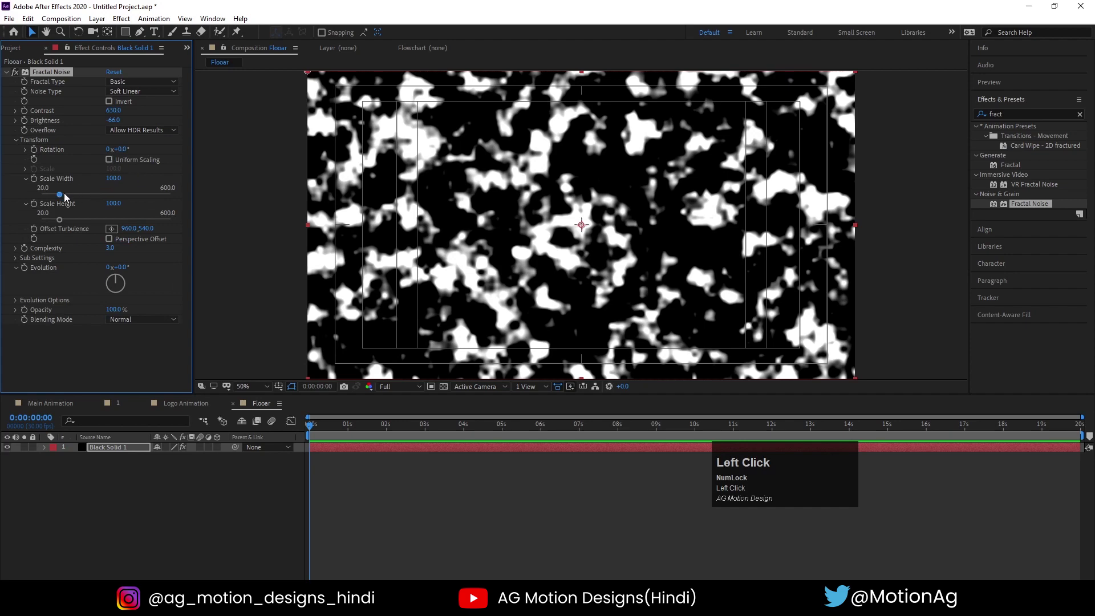
left_click_drag(61, 194, 228, 194)
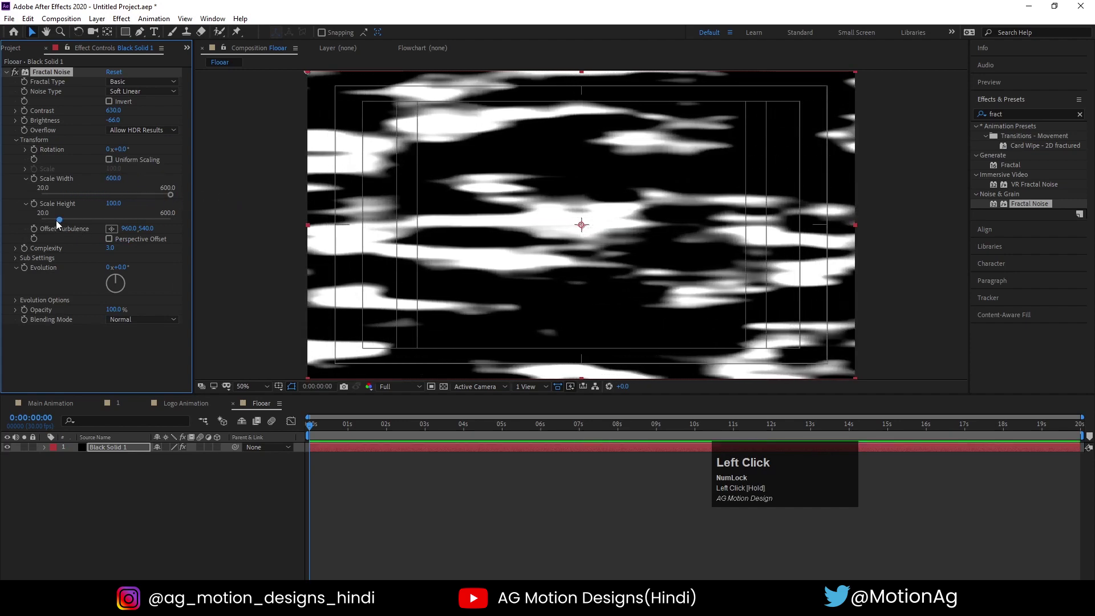
left_click_drag(56, 220, 42, 221)
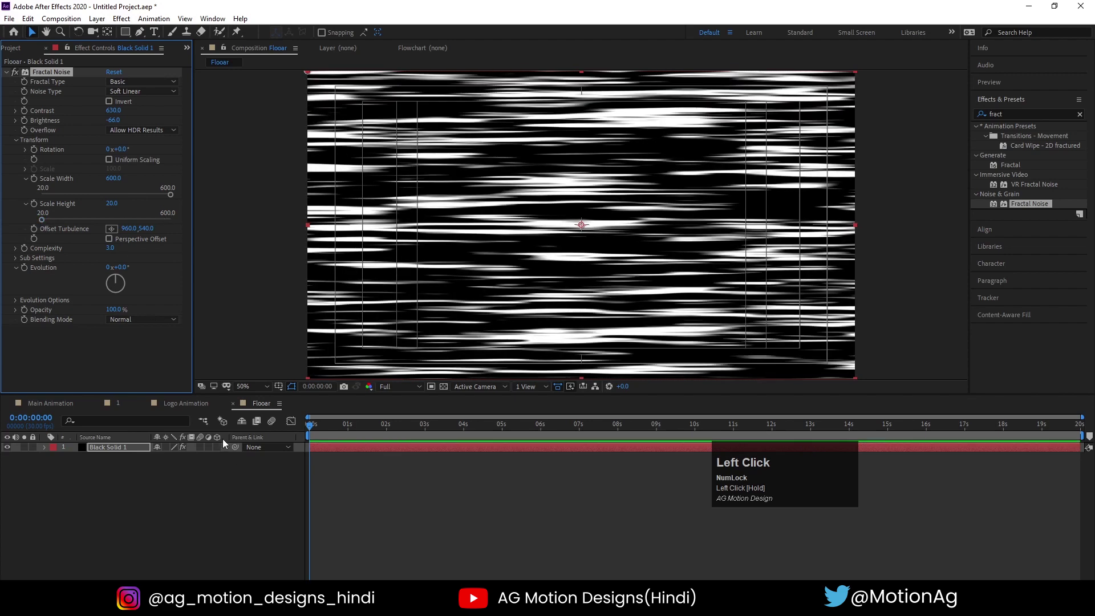
Place the Flooar composition beneath both Logo layers in Logo Animation and hide it
left_click(186, 403)
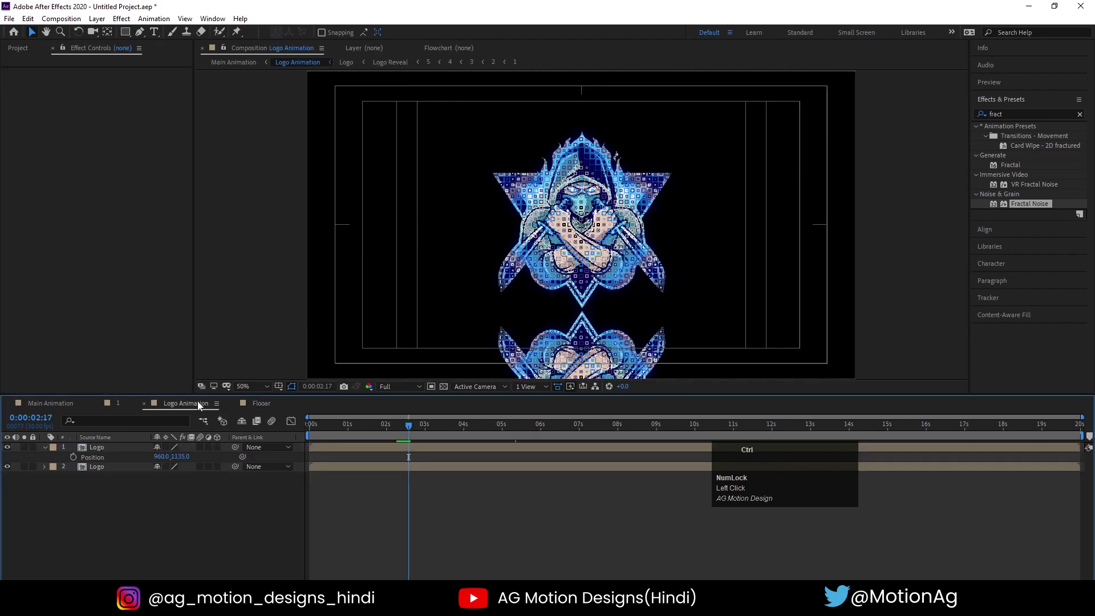
key("ctrl+0")
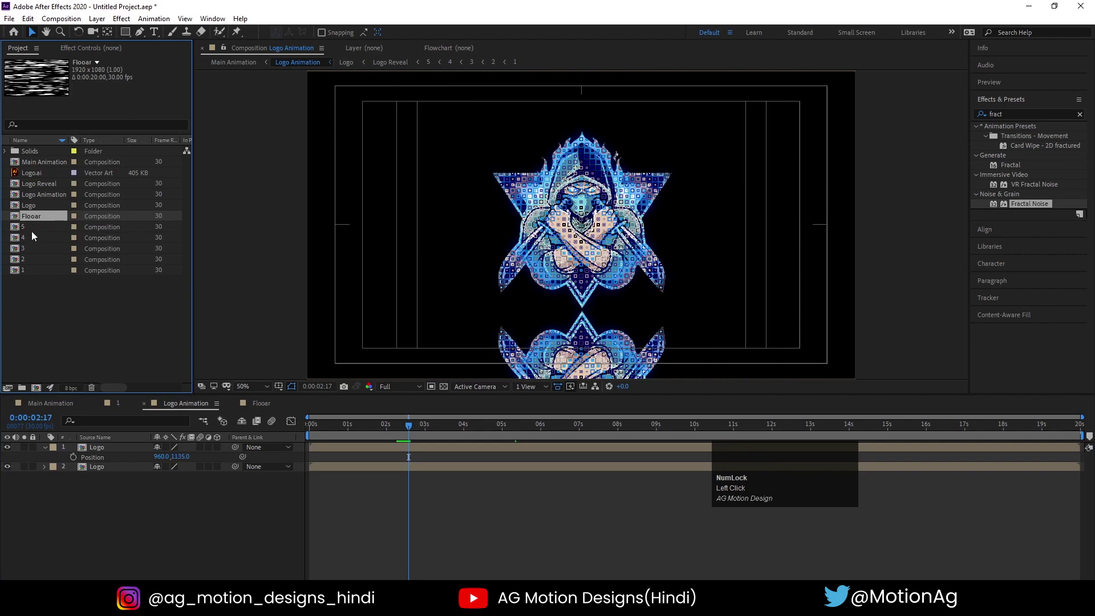
left_click_drag(33, 217, 132, 486)
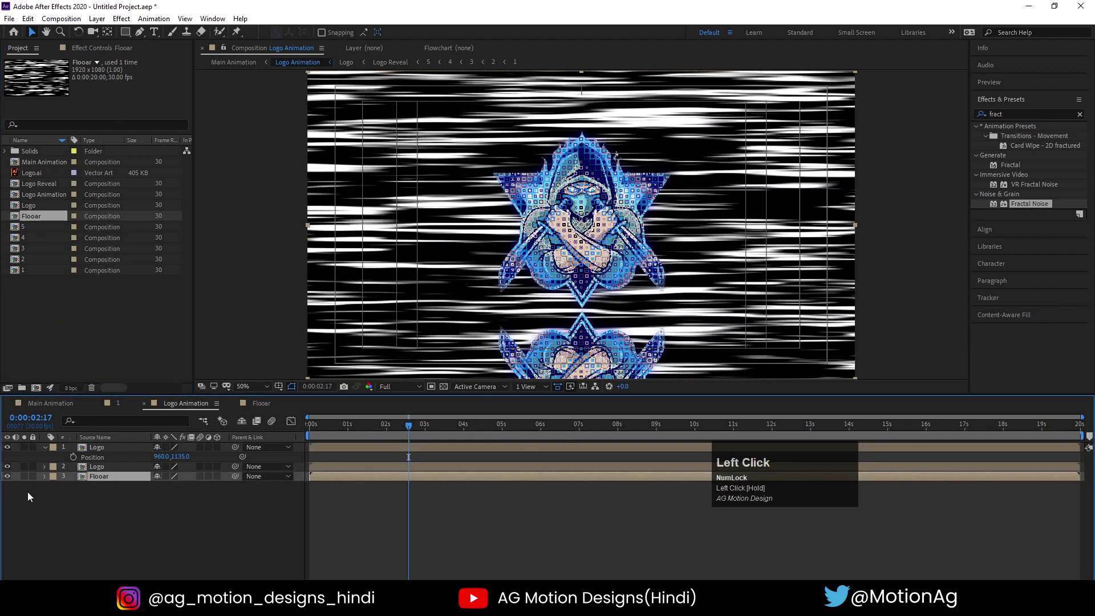
left_click(7, 476)
Apply Compound Blur to the mirrored Logo layer and use the Flooar layer as its Blur Layer
left_click(98, 448)
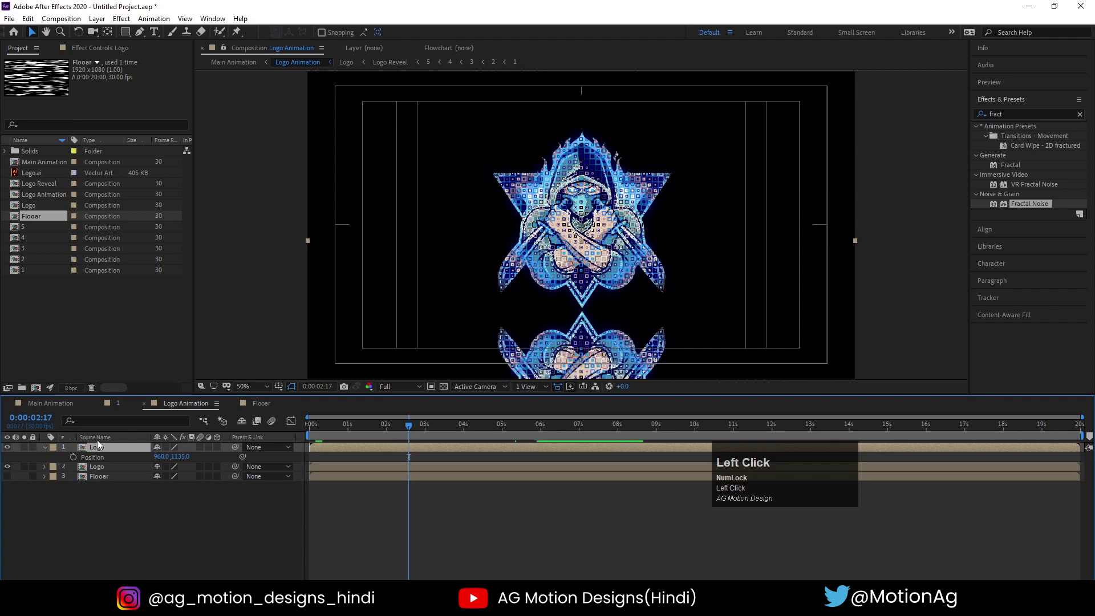
left_click(1004, 113)
type("com")
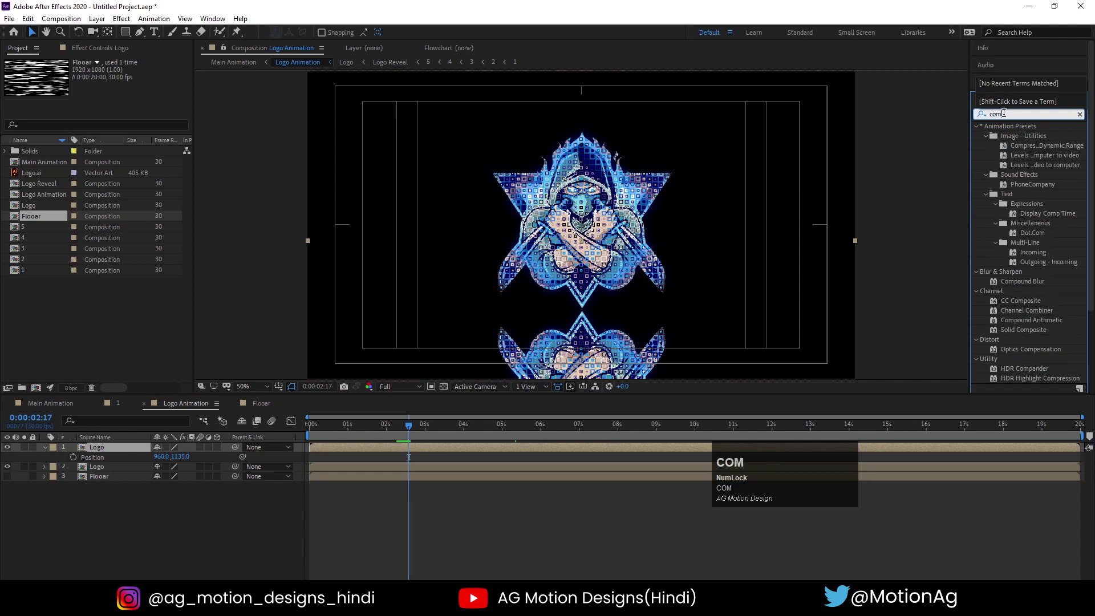
type("p")
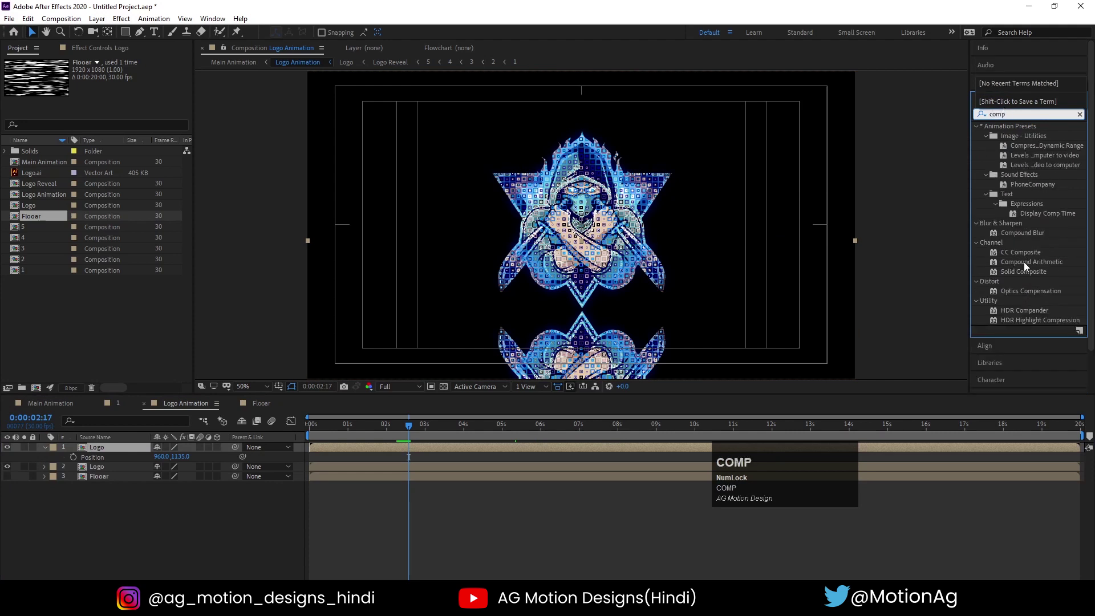
double_click(1022, 232)
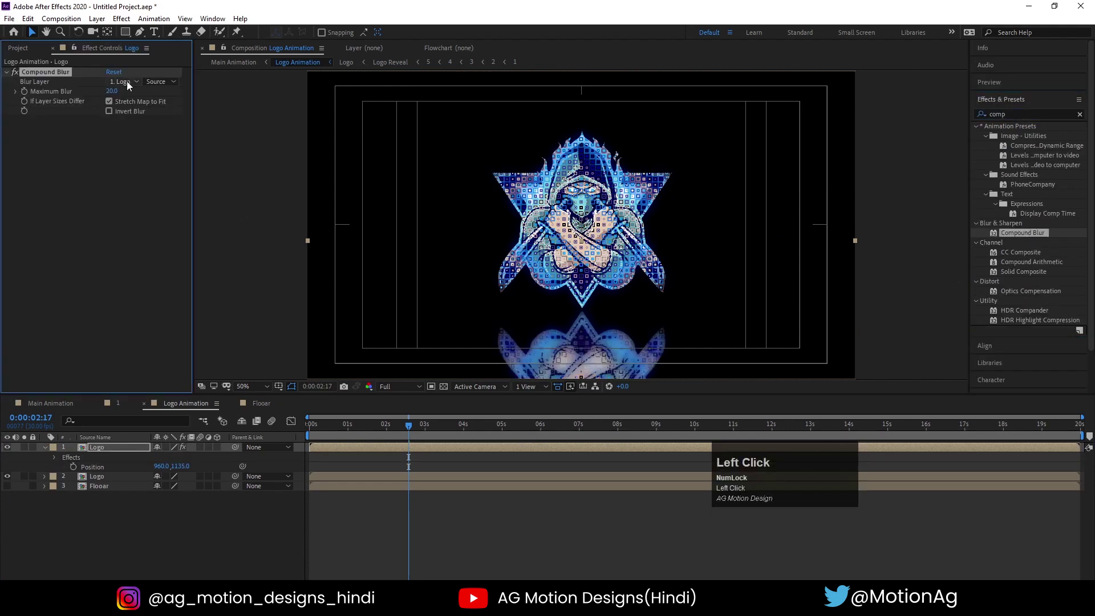
left_click(128, 84)
left_click(131, 141)
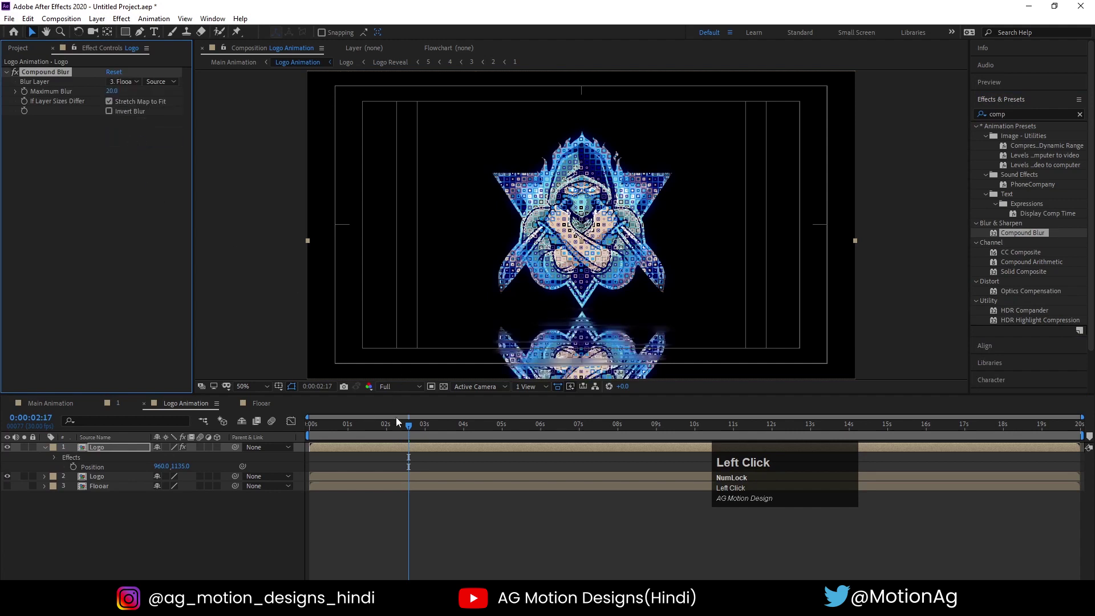
Try lowering the mirrored Logo layer's Opacity to 30%, then undo the change
left_click(94, 451)
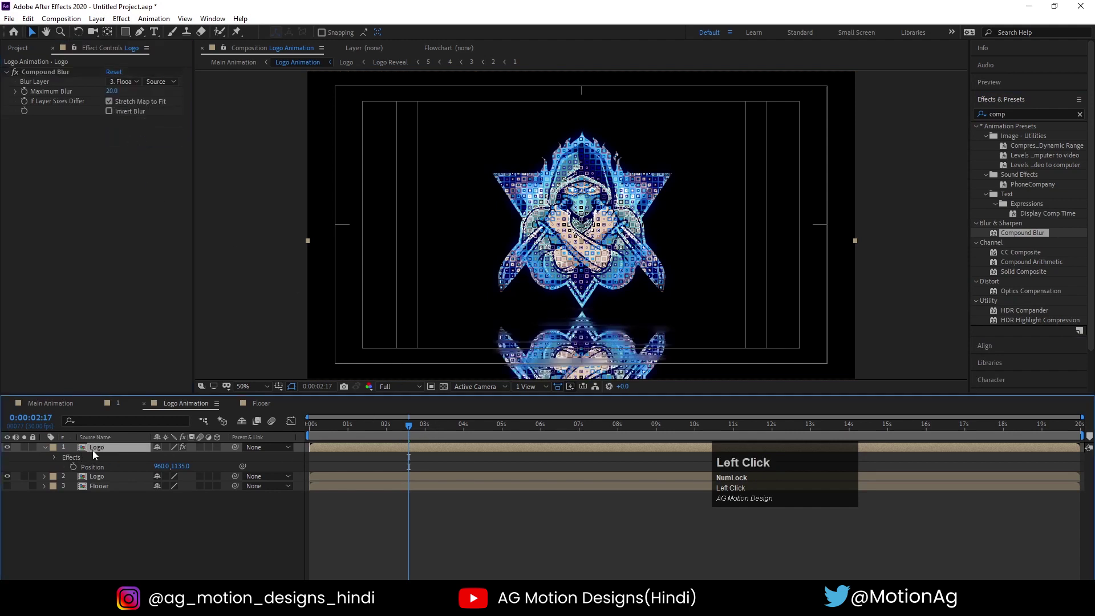
key("t")
left_click(163, 457)
type("3")
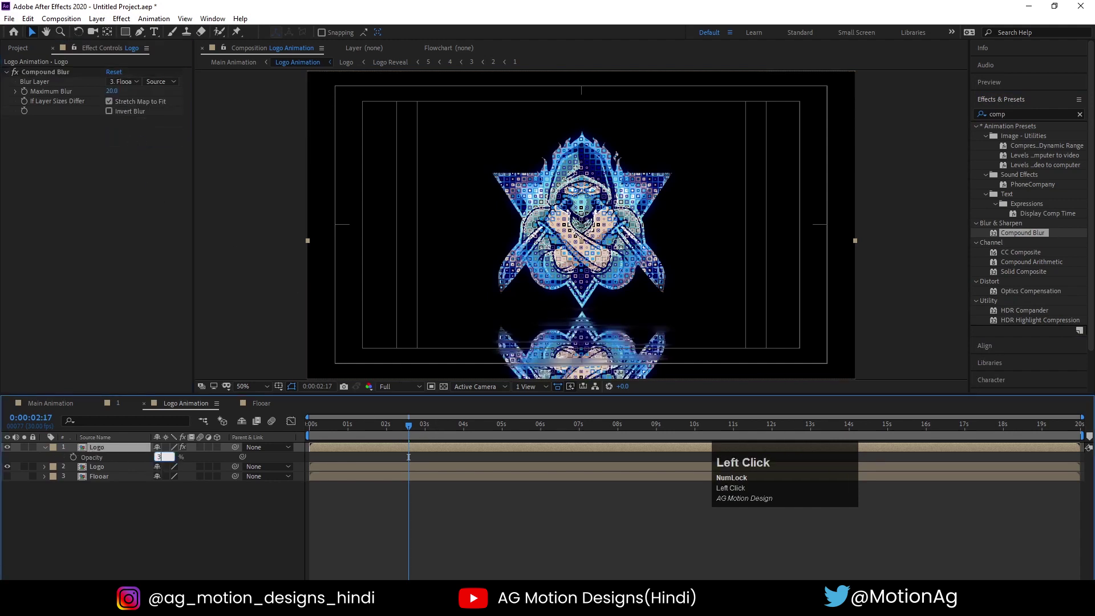
type("0")
key("Return")
key("ctrl+z")
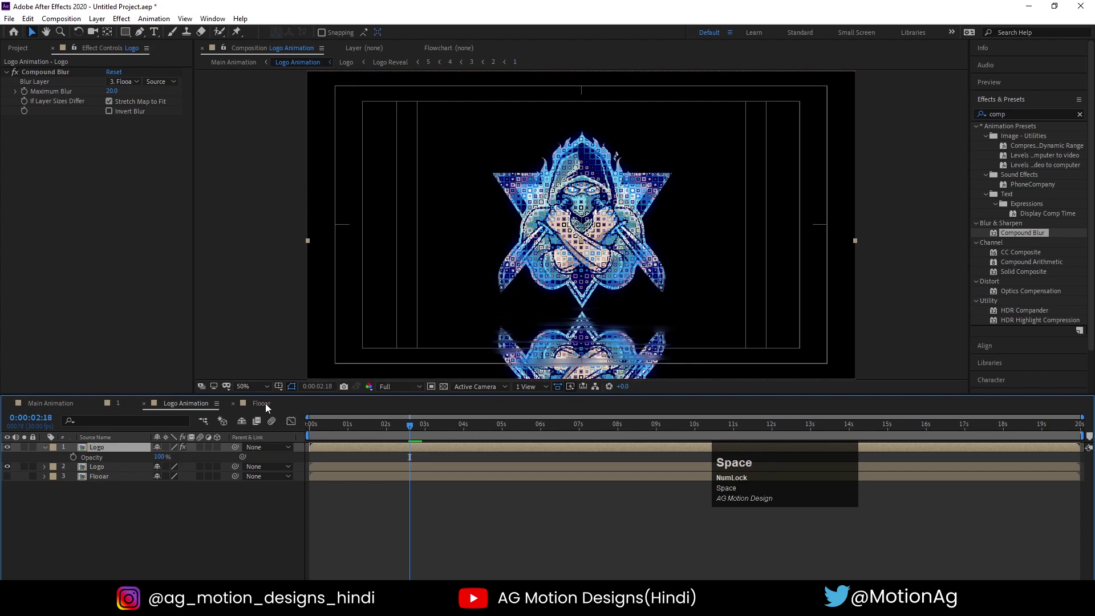
Inspect the blurred reflection up close and set the Compound Blur's Maximum Blur to 99
scroll(600, 342, "up", 4)
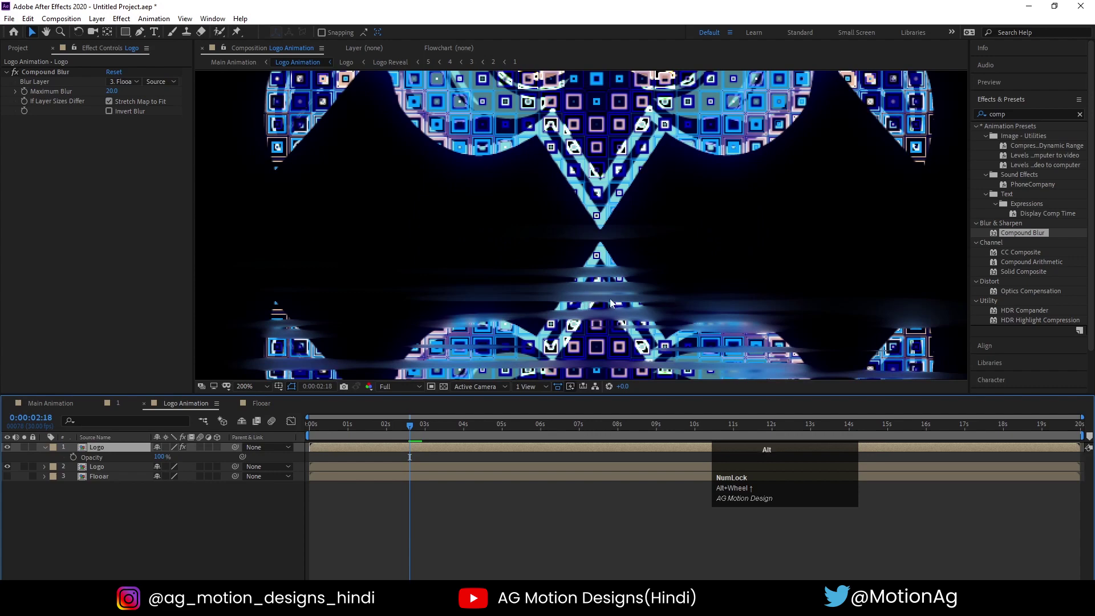
scroll(610, 299, "down", 4)
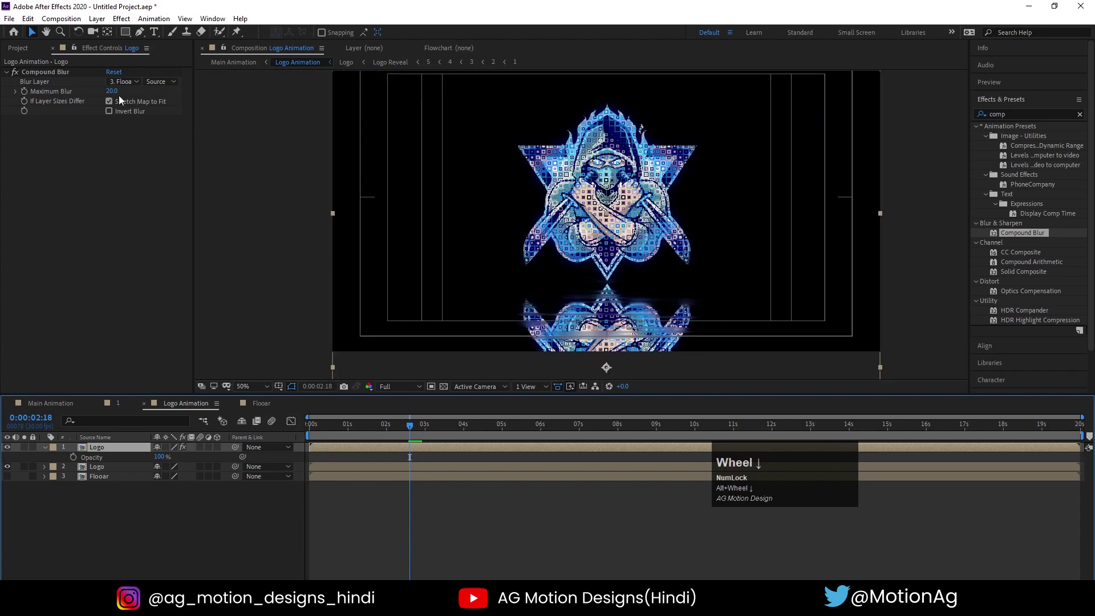
key("space")
left_click_drag(111, 92, 159, 92)
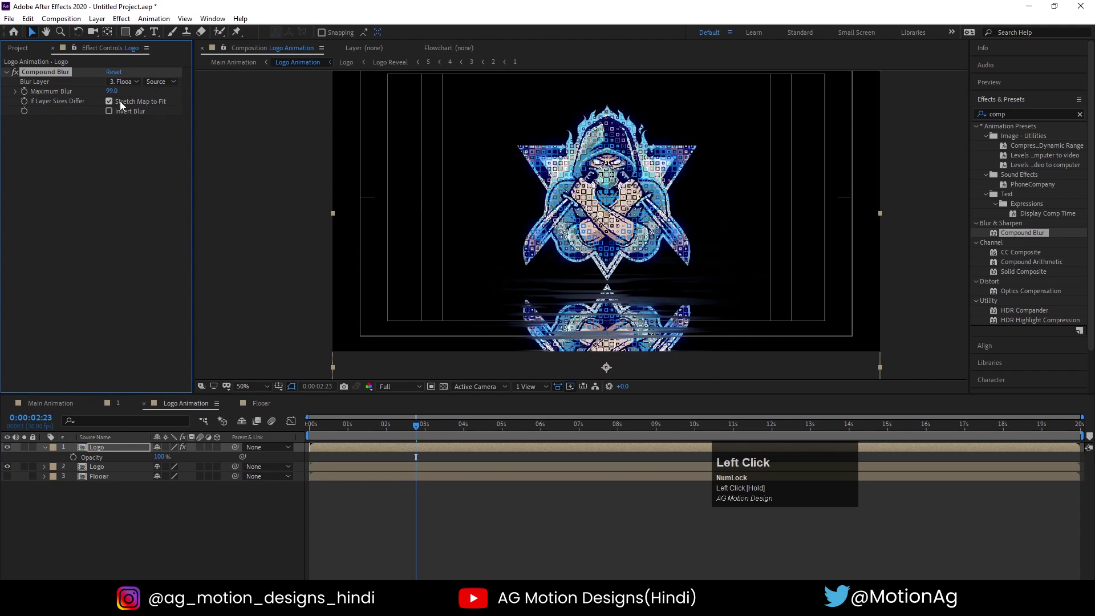
Try a Maximum Blur of 80 on the mirrored Logo layer's Compound Blur, settle on 50 and preview the reflection
type("0")
key("Return")
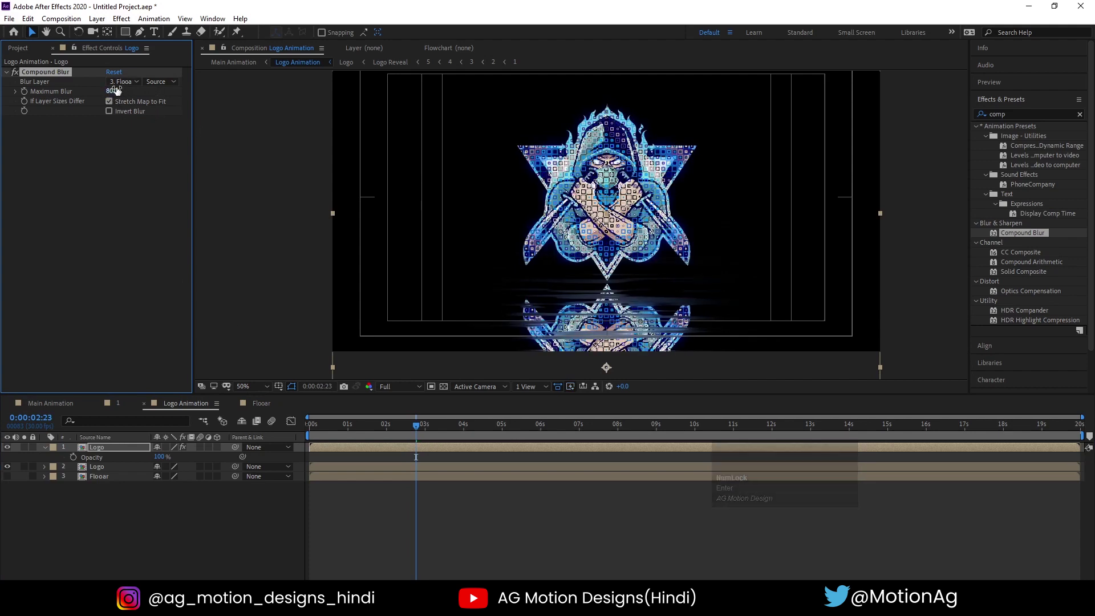
left_click(112, 91)
type("50")
key("Return")
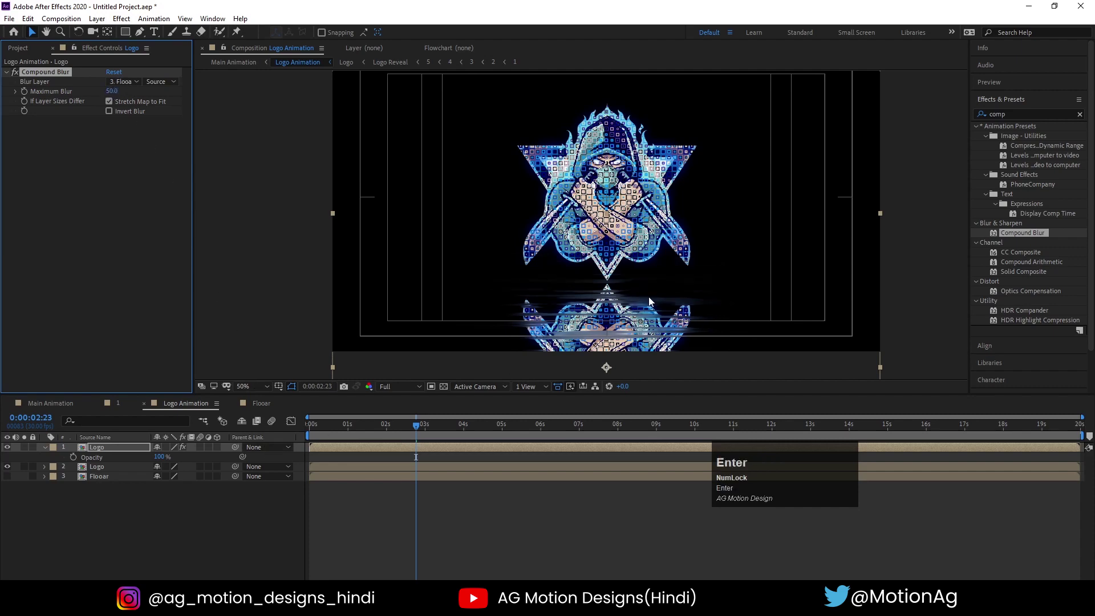
key("space")
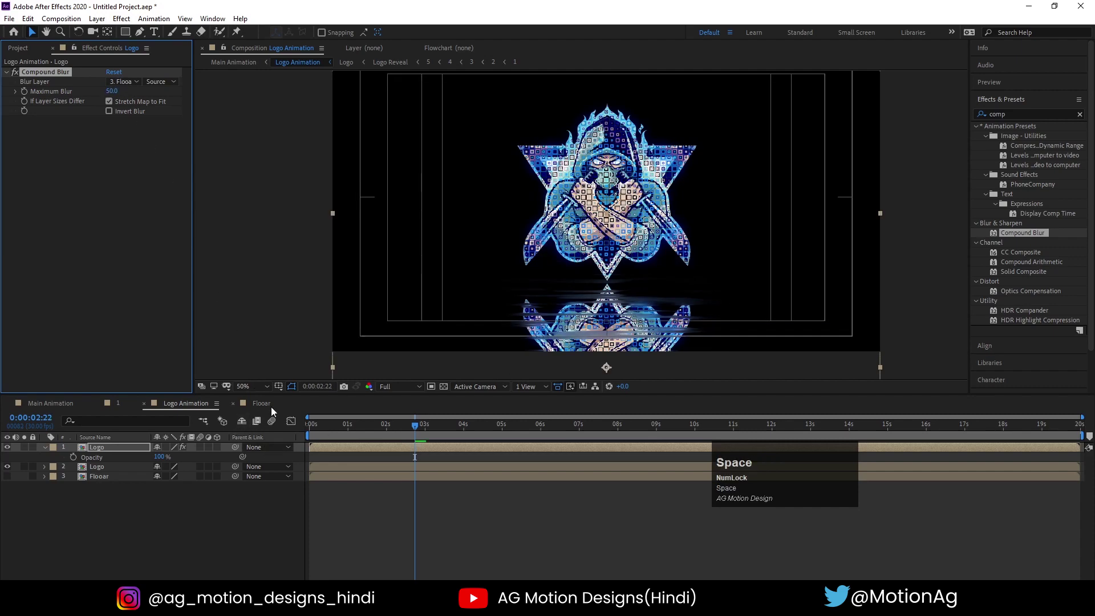
Set the Fractal Noise Scale Height to 10 in the Flooar composition and check the result in Logo Animation
left_click(268, 405)
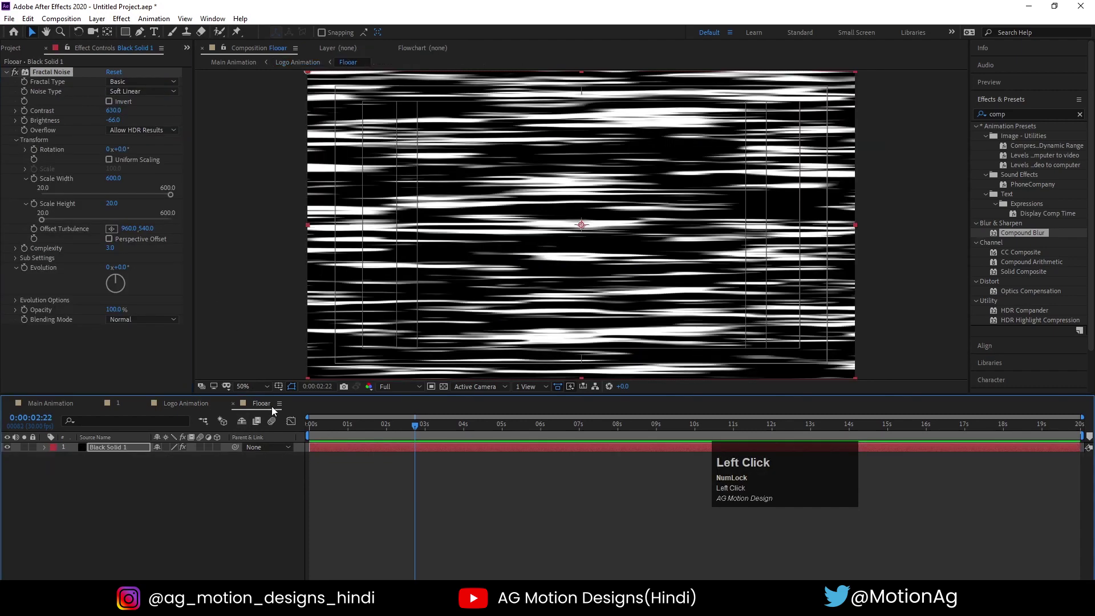
left_click(132, 446)
left_click_drag(46, 219, 33, 219)
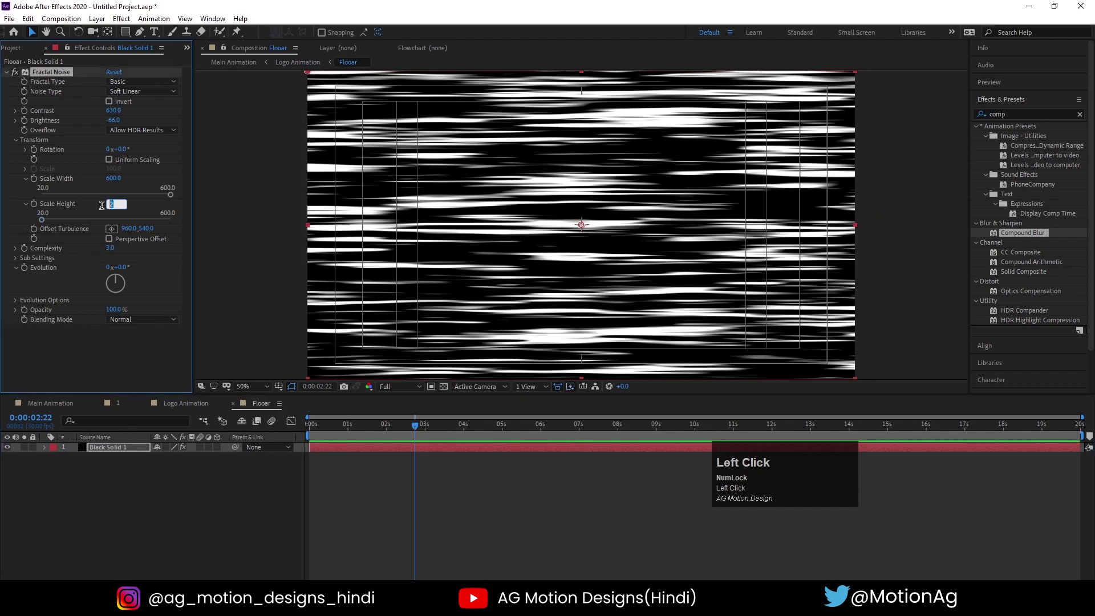
type("10")
key("Return")
left_click(187, 402)
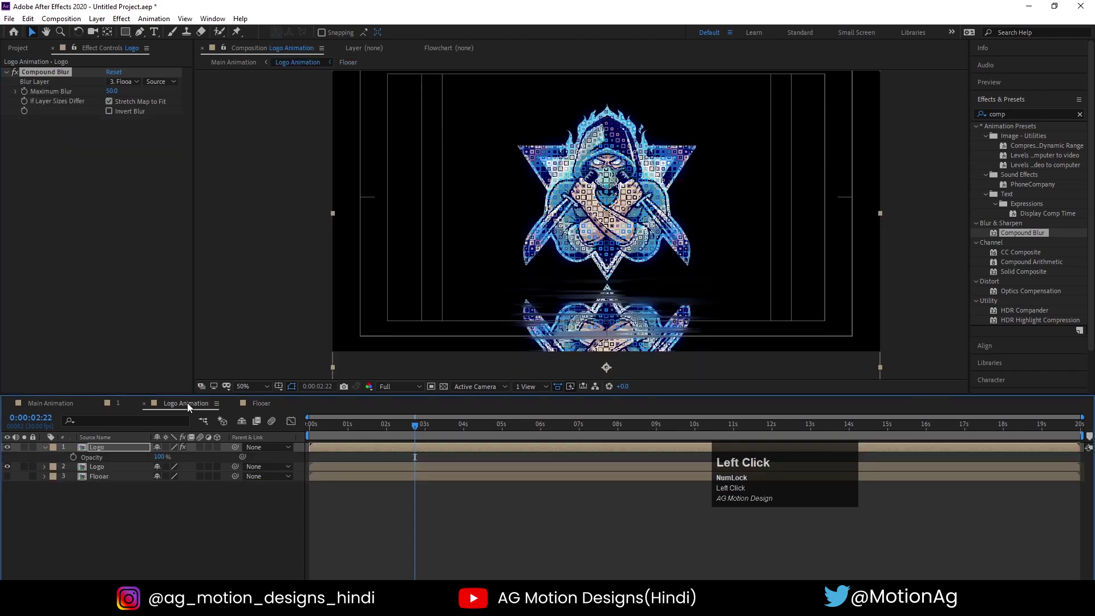
Raise the Flooar Fractal Noise Contrast to 1483 and Brightness to 3, and preview the reflection in Logo Animation
left_click(260, 403)
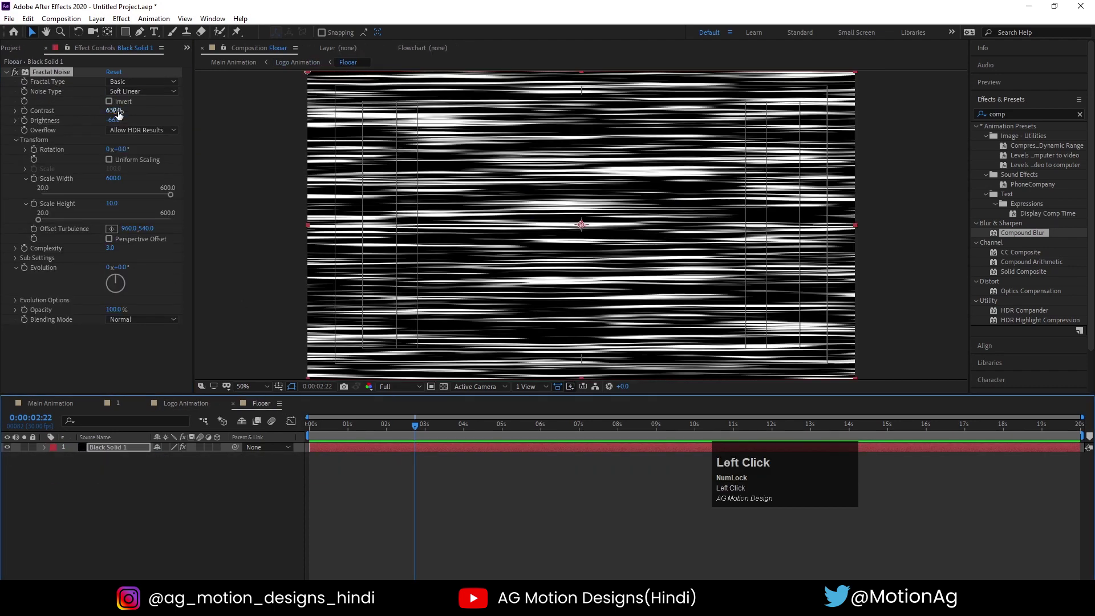
left_click_drag(119, 113, 594, 105)
left_click_drag(108, 121, 233, 422)
left_click(188, 403)
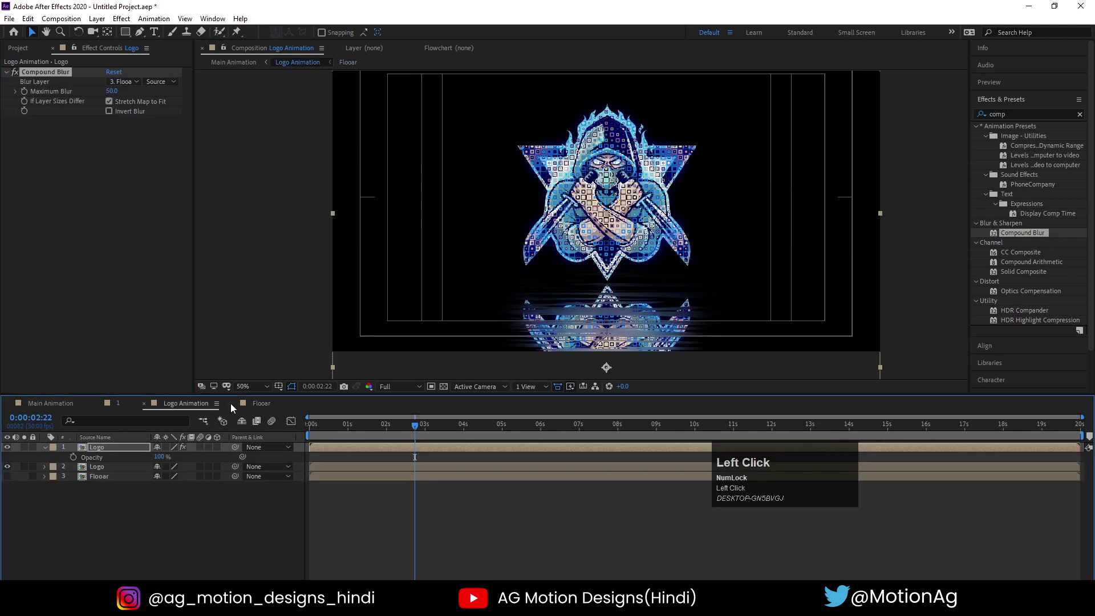
key("space")
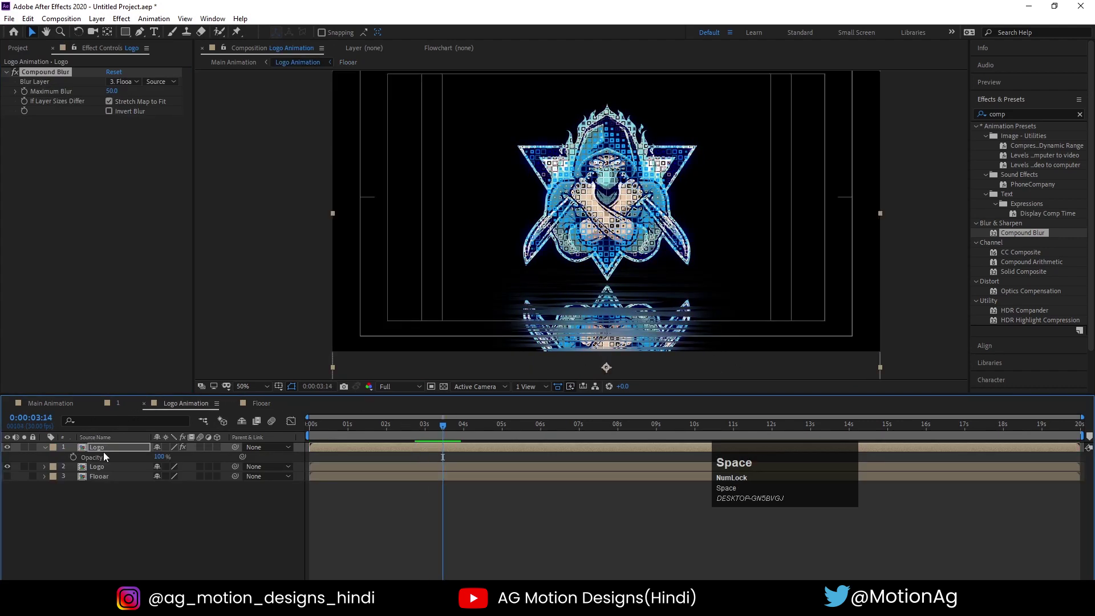
Lower the mirrored Logo layer's Opacity to about 40% and preview the reflection in Main Animation
left_click_drag(159, 457, 126, 459)
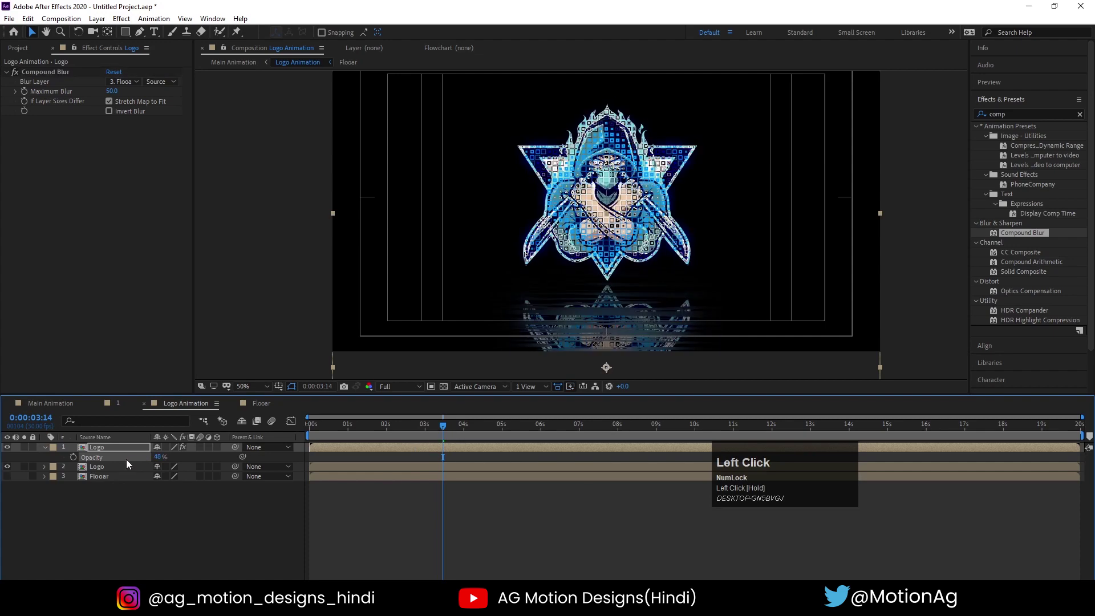
left_click(51, 402)
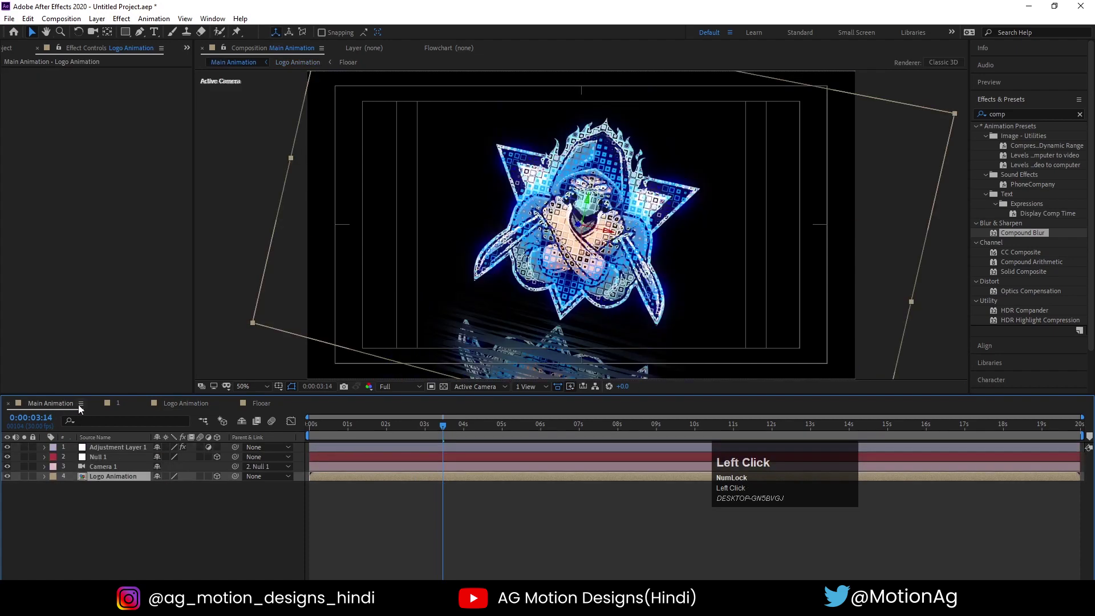
key("space")
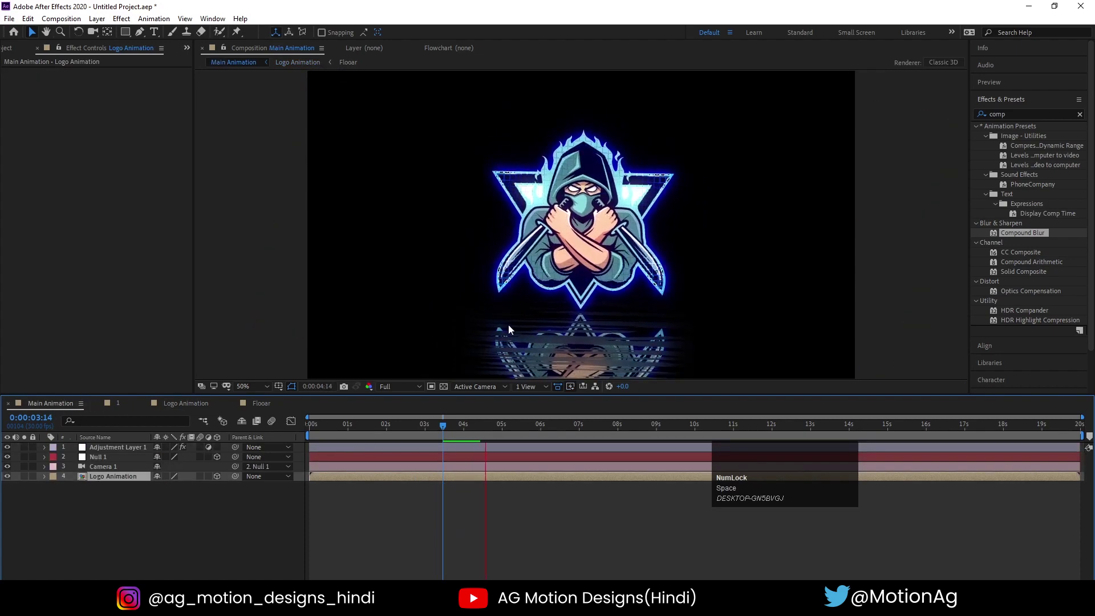
key("space")
Animate the Fractal Noise Evolution in the Flooar composition with the expression time*40 and preview it
left_click(270, 405)
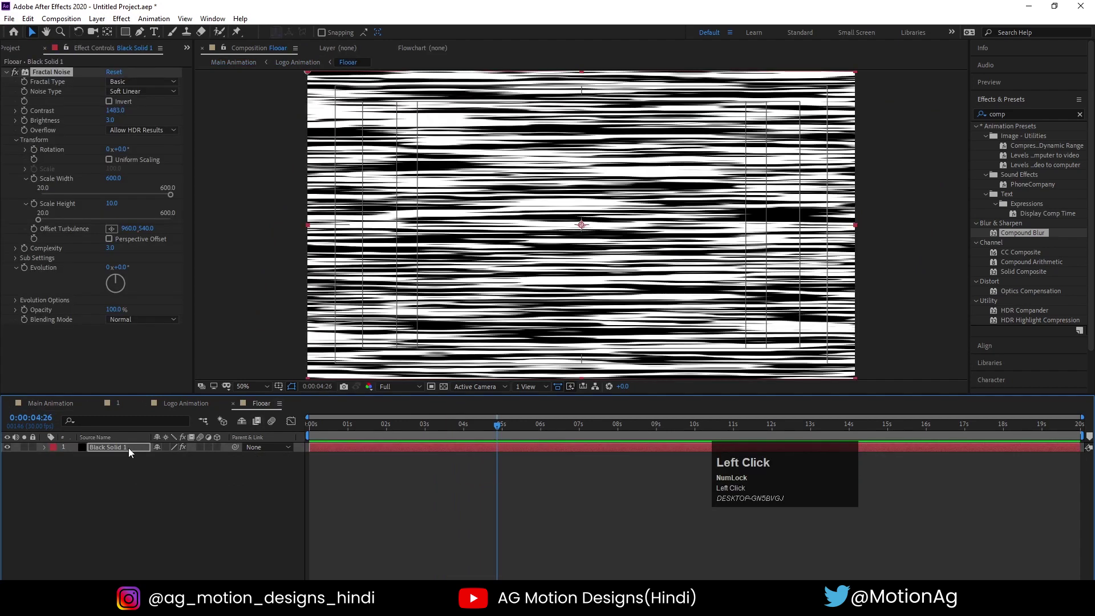
left_click(85, 346)
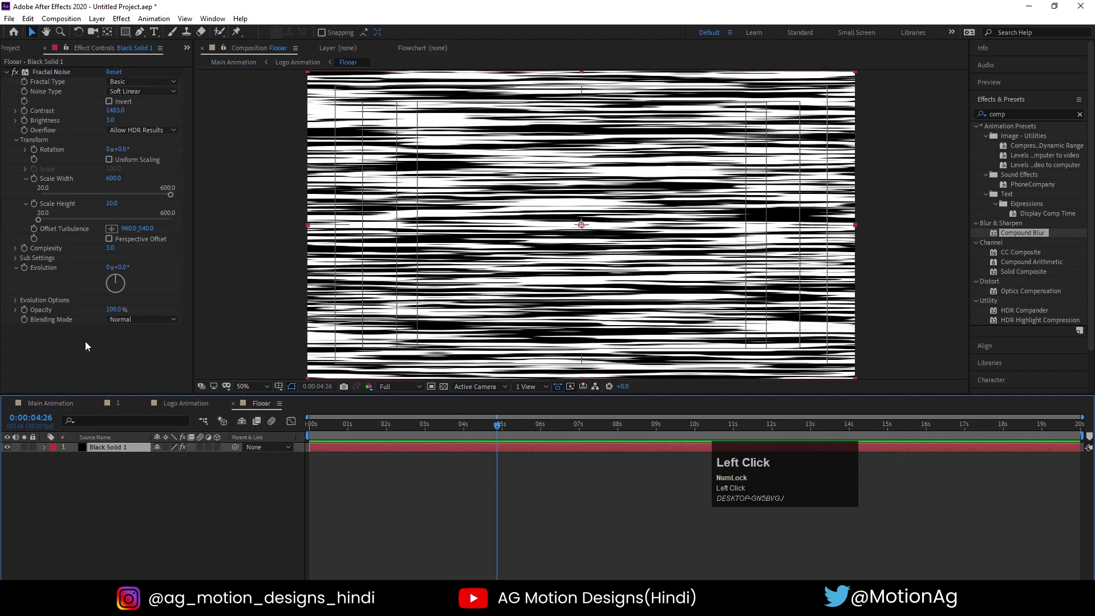
left_click(24, 268, "alt")
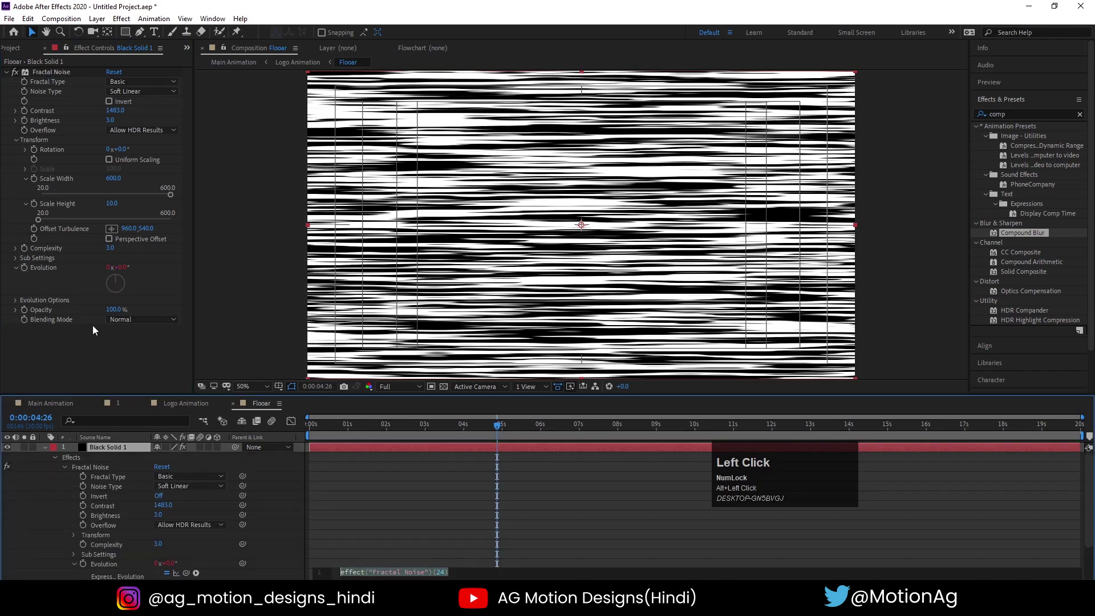
type("time*40")
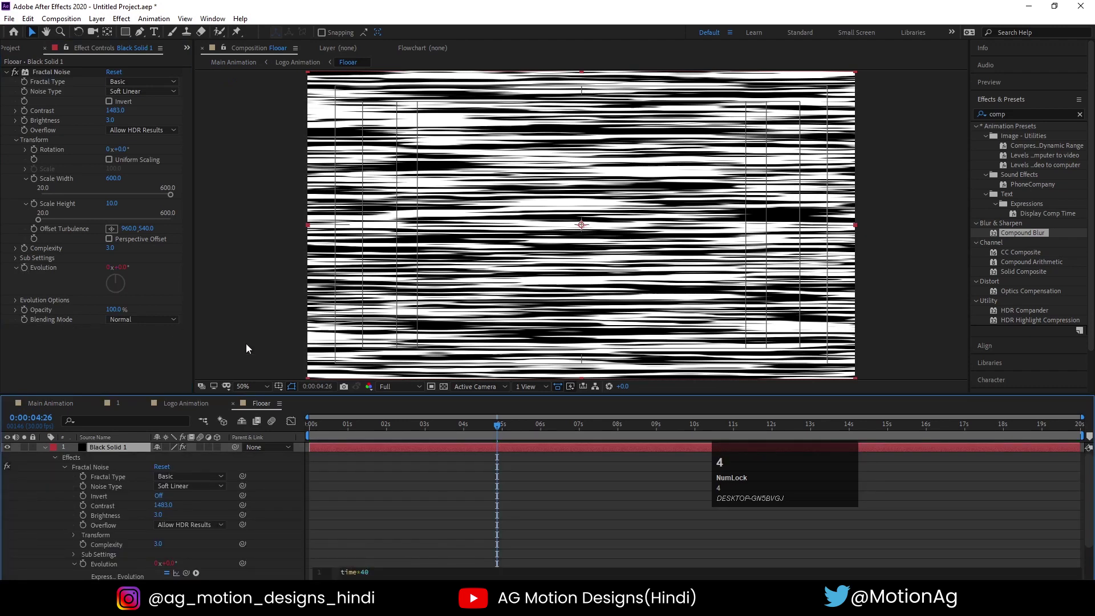
key("space")
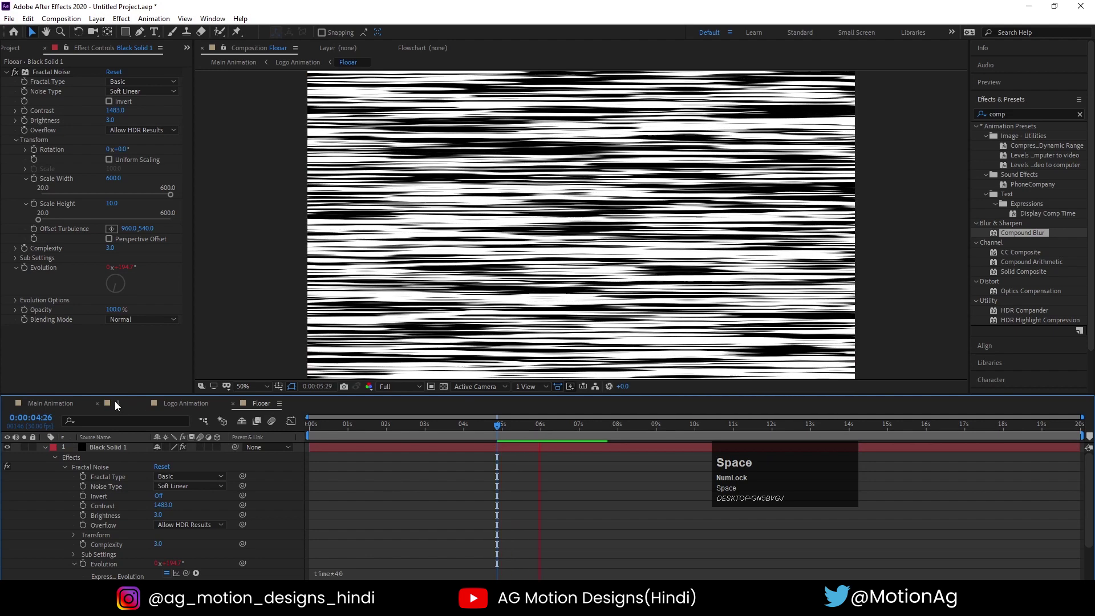
Play Main Animation from the start and again from about 5 seconds to examine the moving reflection
left_click(85, 409)
left_click(311, 424)
key("space")
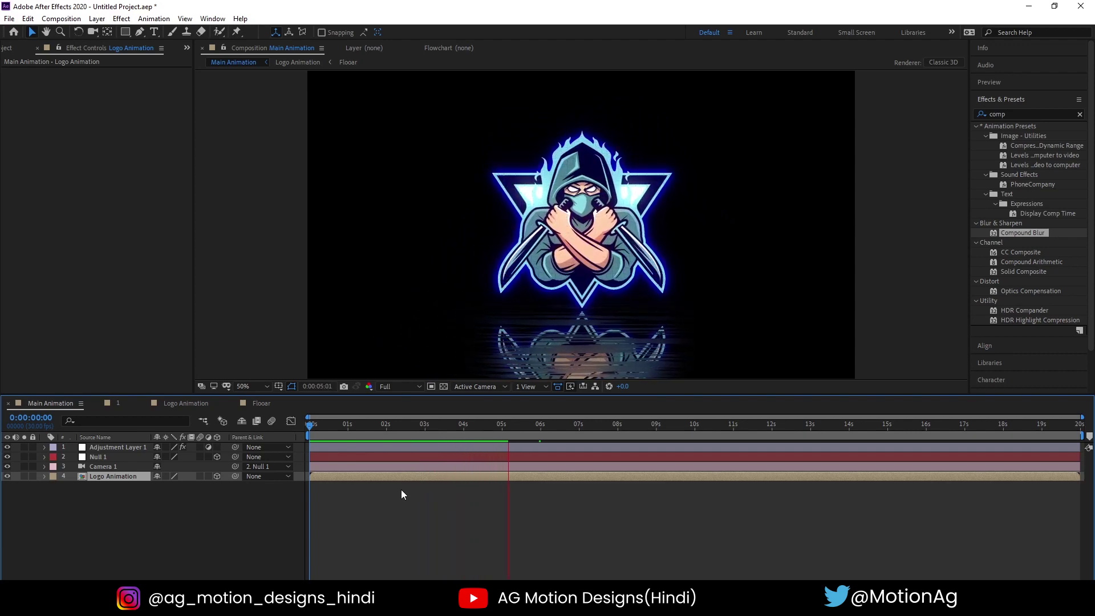
key("space")
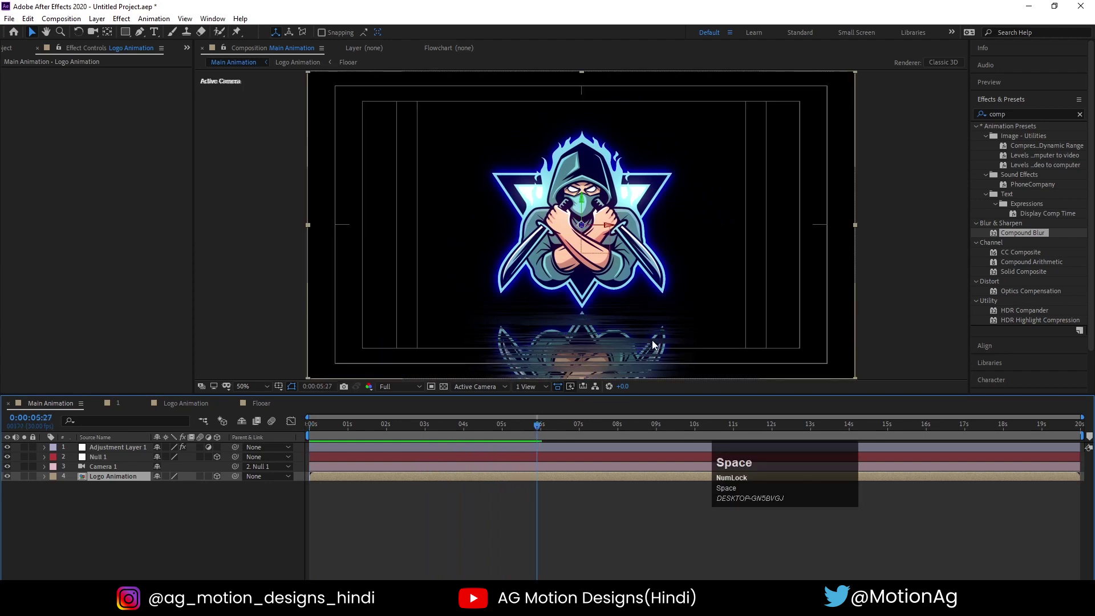
left_click(511, 428)
key("space")
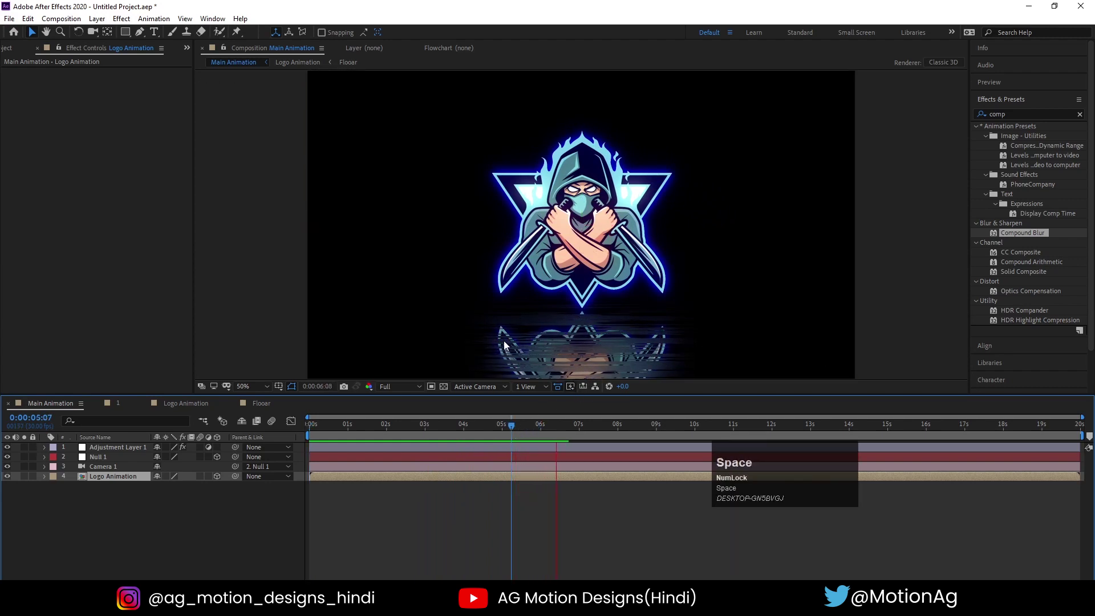
key("space")
Add a second null object above Null 1 in Main Animation and parent Null 1 to it
left_click(134, 521)
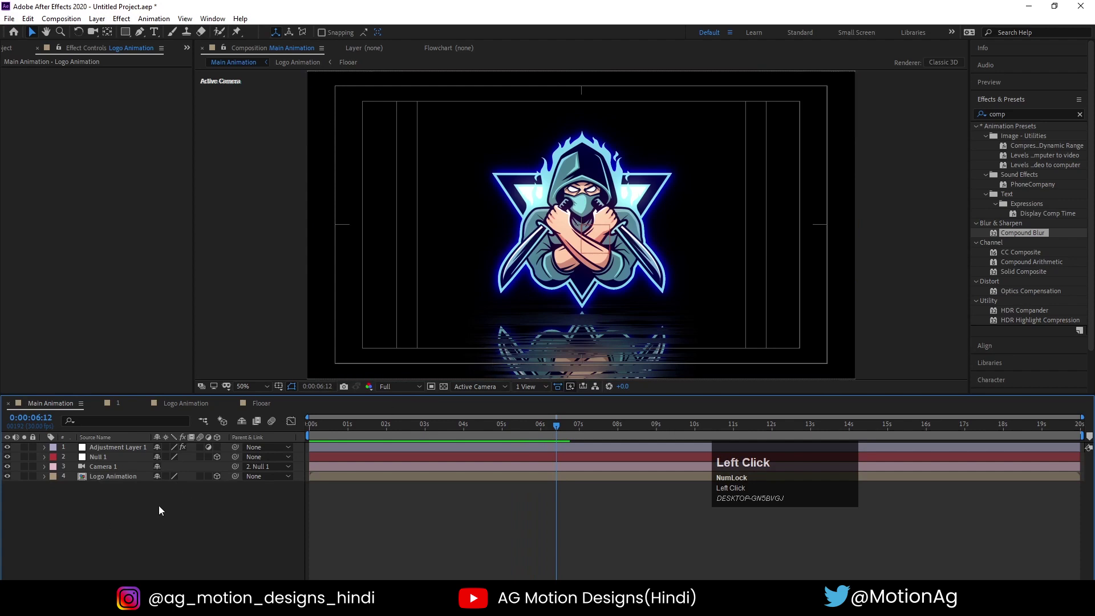
left_click(94, 456)
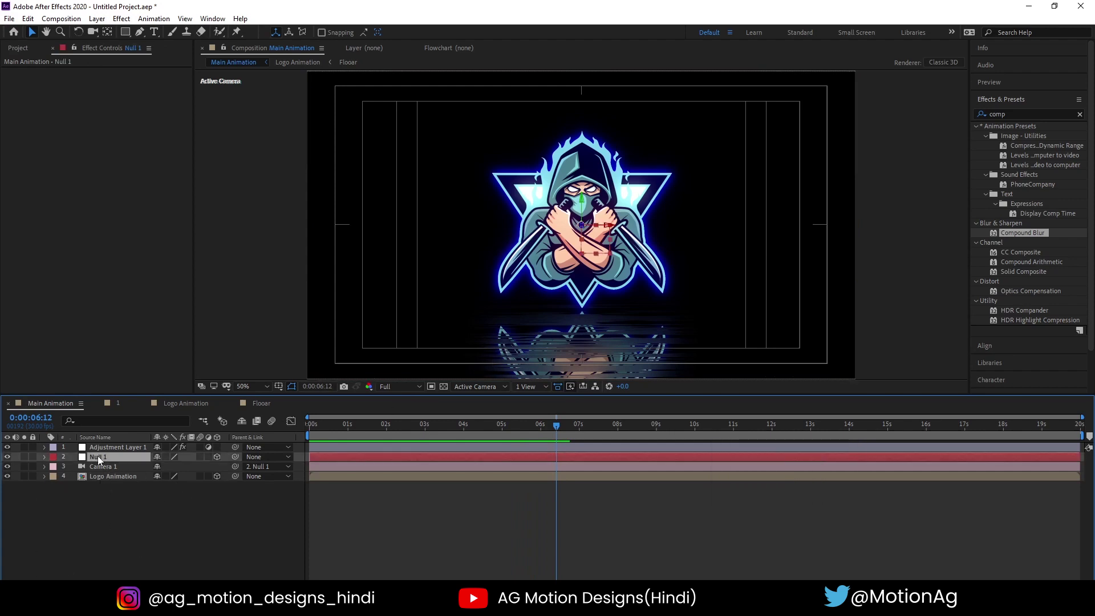
key("p")
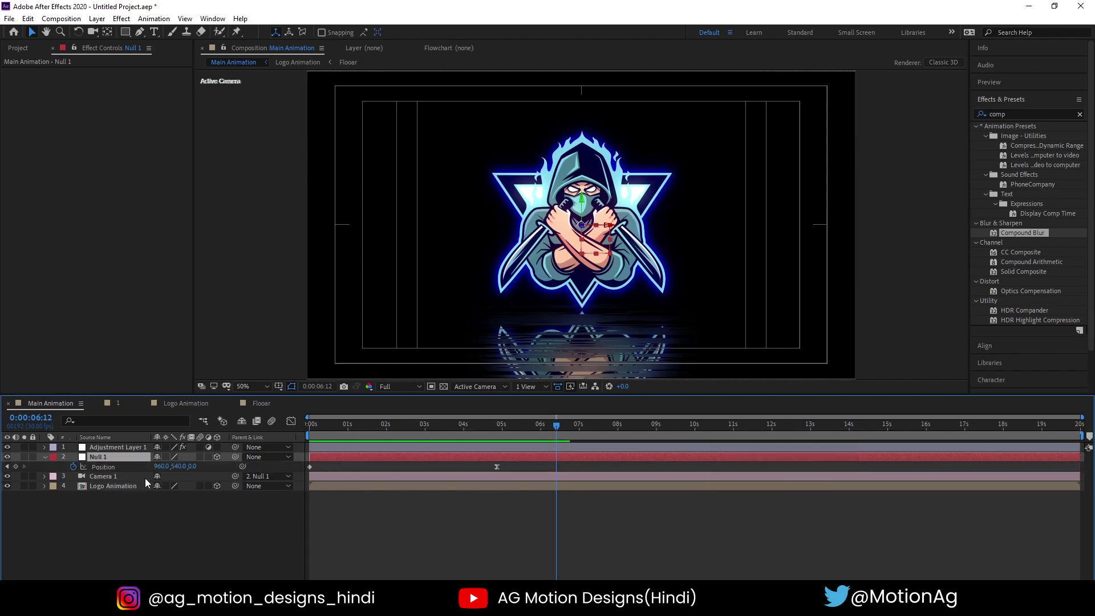
right_click(157, 524)
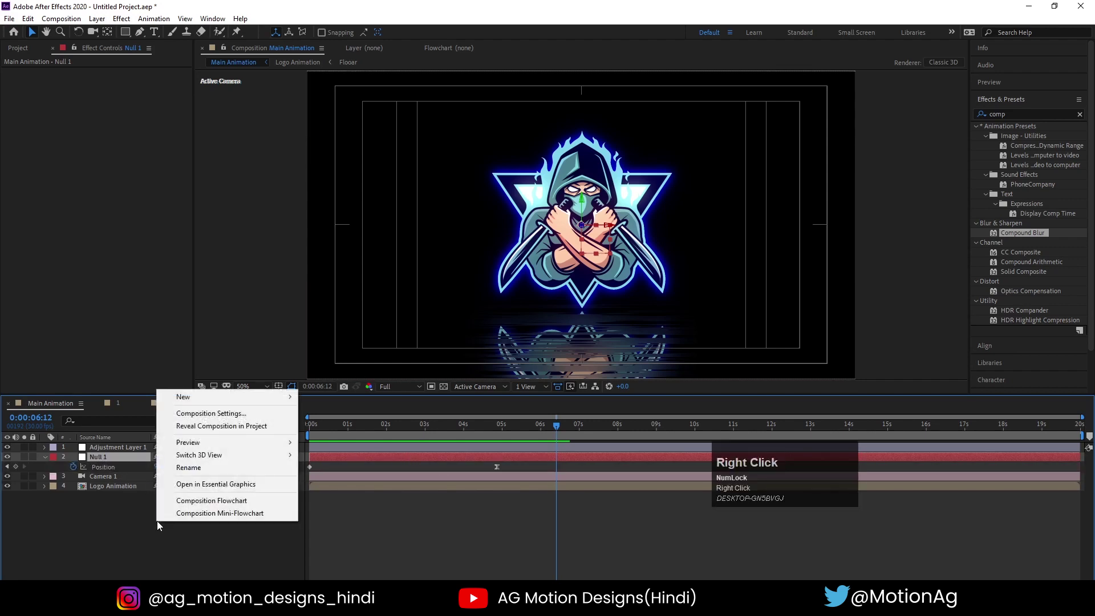
left_click(194, 396)
left_click(359, 463)
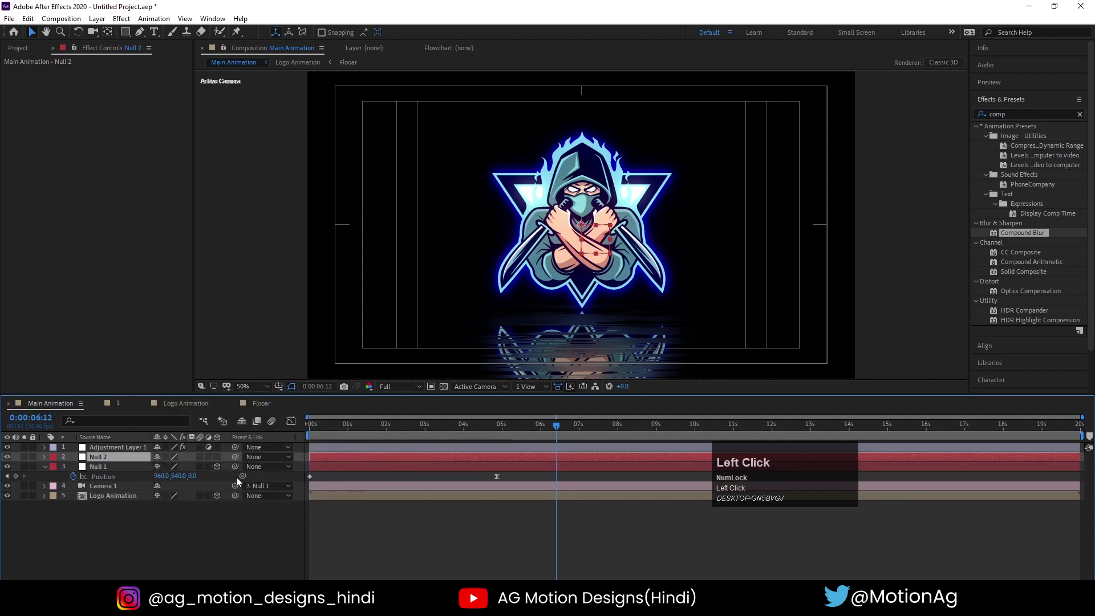
left_click(118, 468)
left_click_drag(215, 464, 132, 460)
Add the expression wiggle(2,2) to Null 2's Position and preview the camera shake
left_click(106, 457)
key("p")
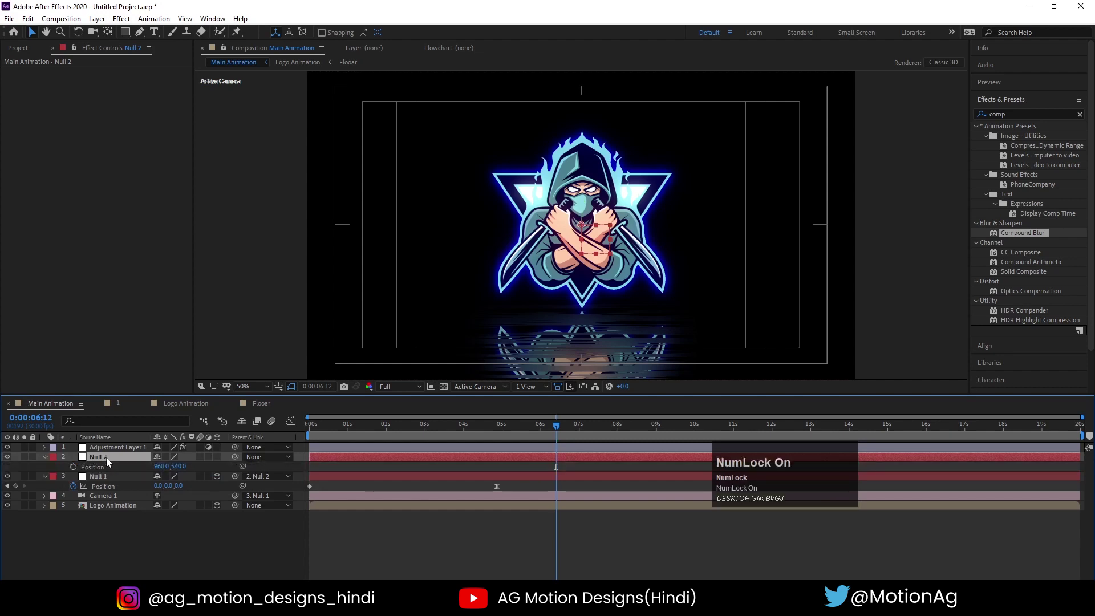
left_click(73, 468, "alt")
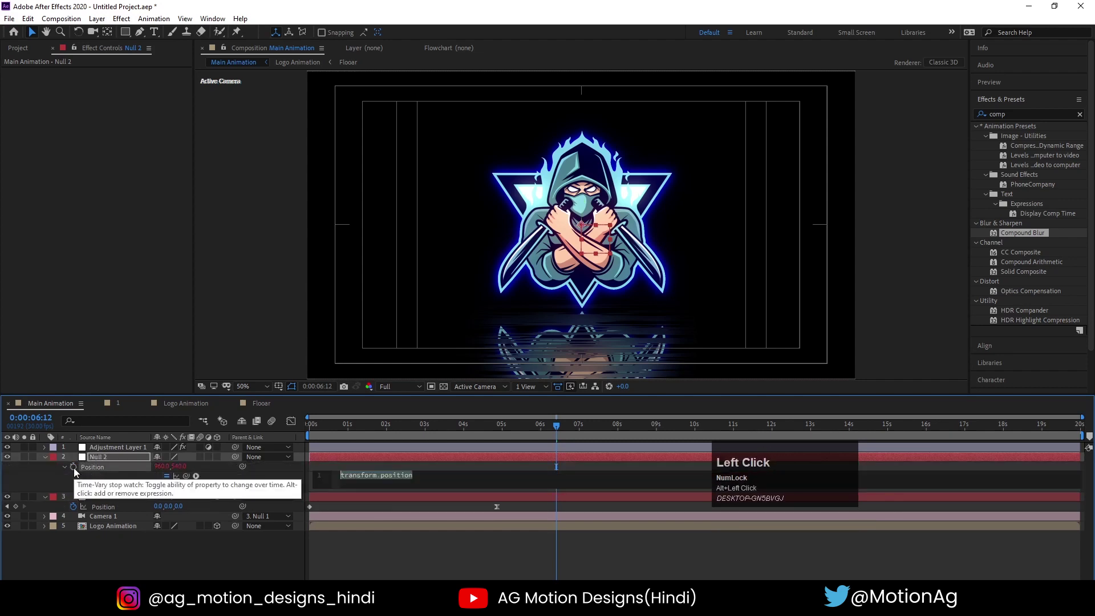
type("wigg")
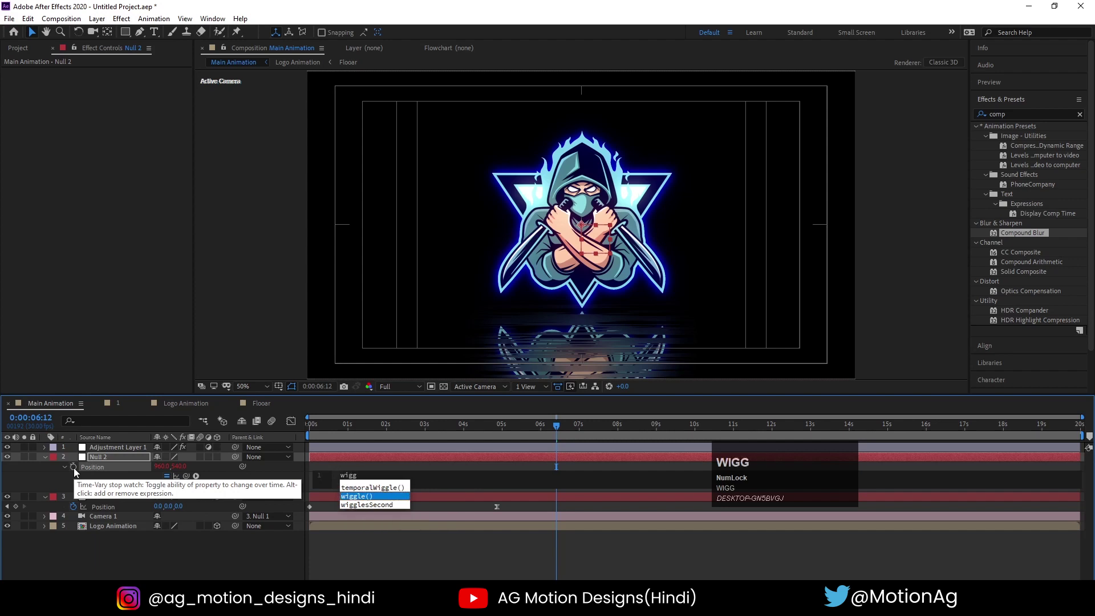
key("Return")
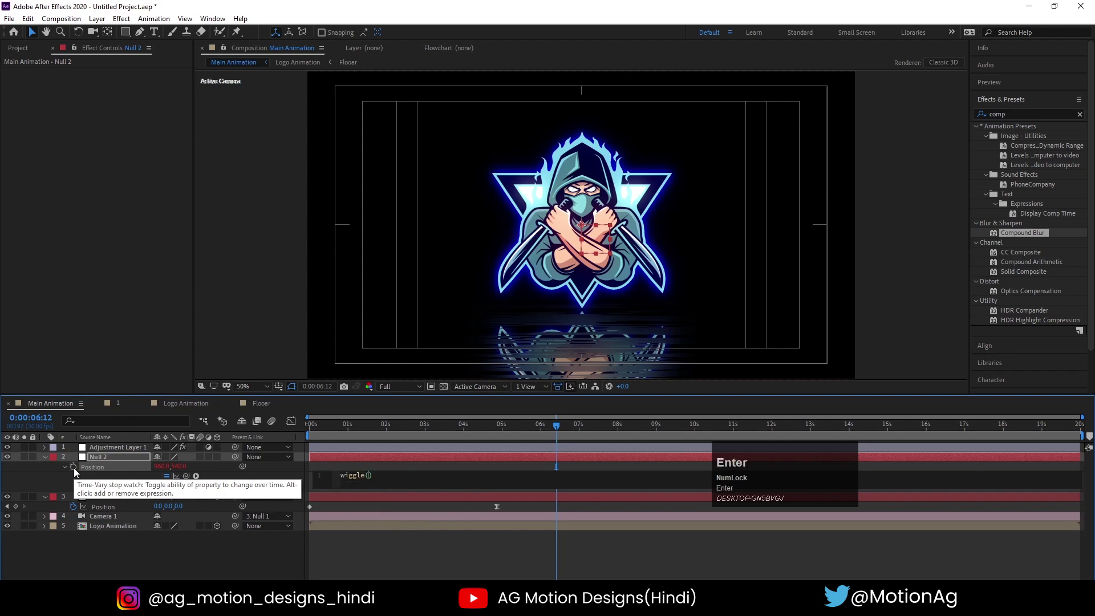
left_click(105, 576)
key("space")
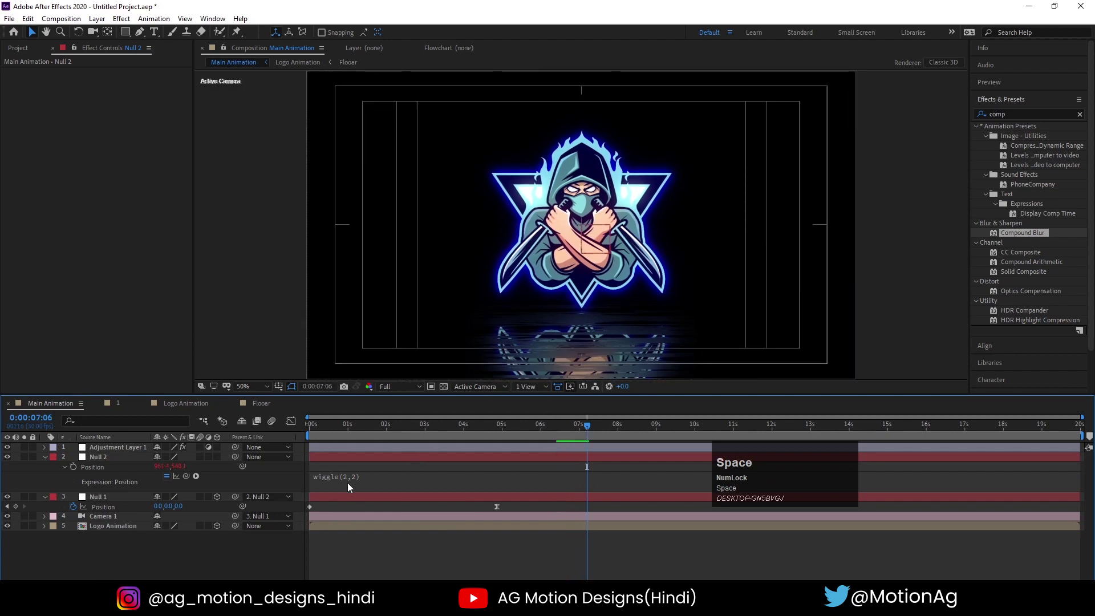
Change Null 2's Position expression to wiggle(3,3) and preview the camera shake
left_click(368, 482)
double_click(370, 475)
type("3")
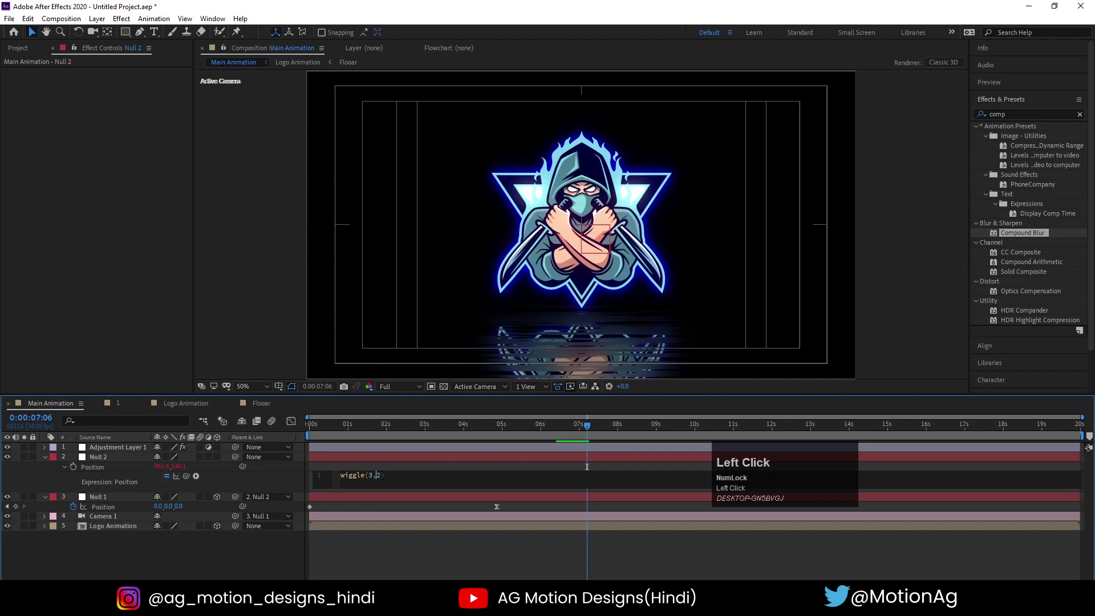
left_click(385, 467)
key("space")
Play Main Animation from about 3.5 seconds and from the start to review the finished logo reveal with camera shake
left_click(444, 428)
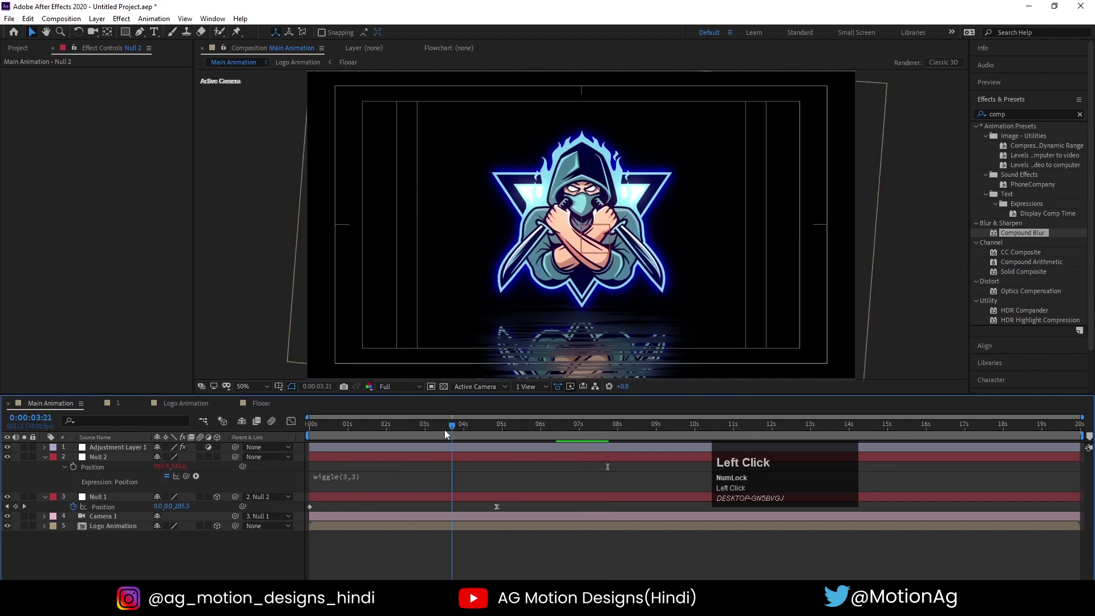
key("space")
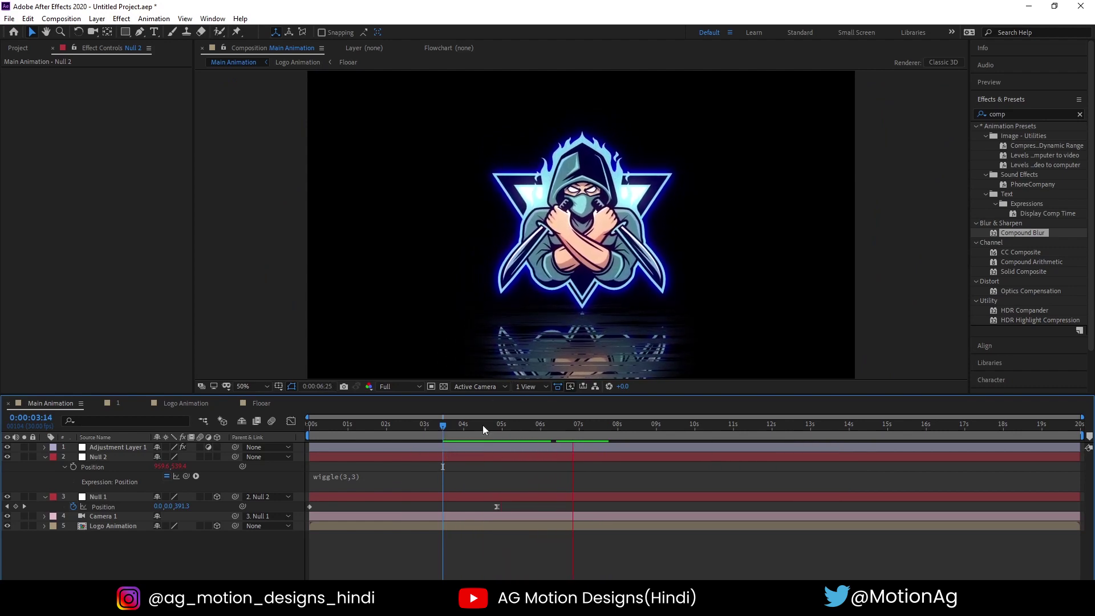
key("space")
left_click_drag(444, 427, 310, 432)
key("space")
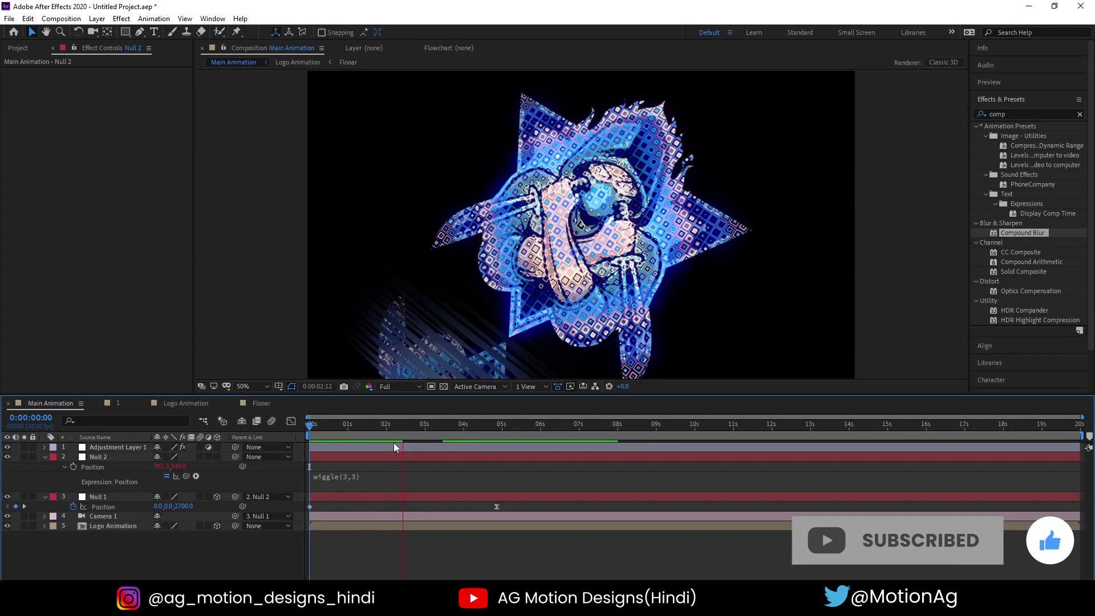
key("space")
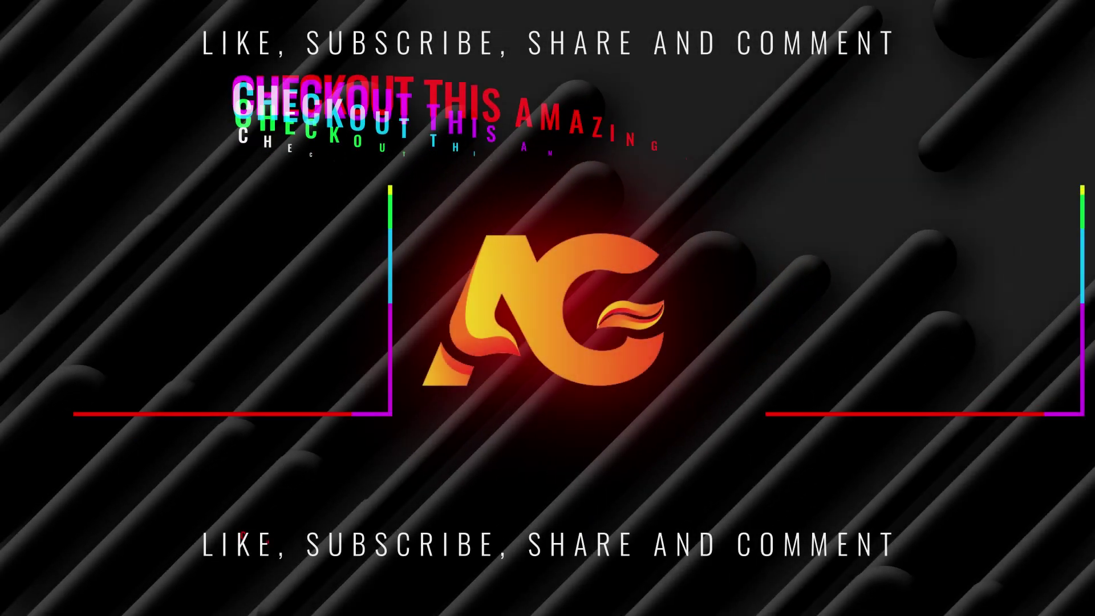